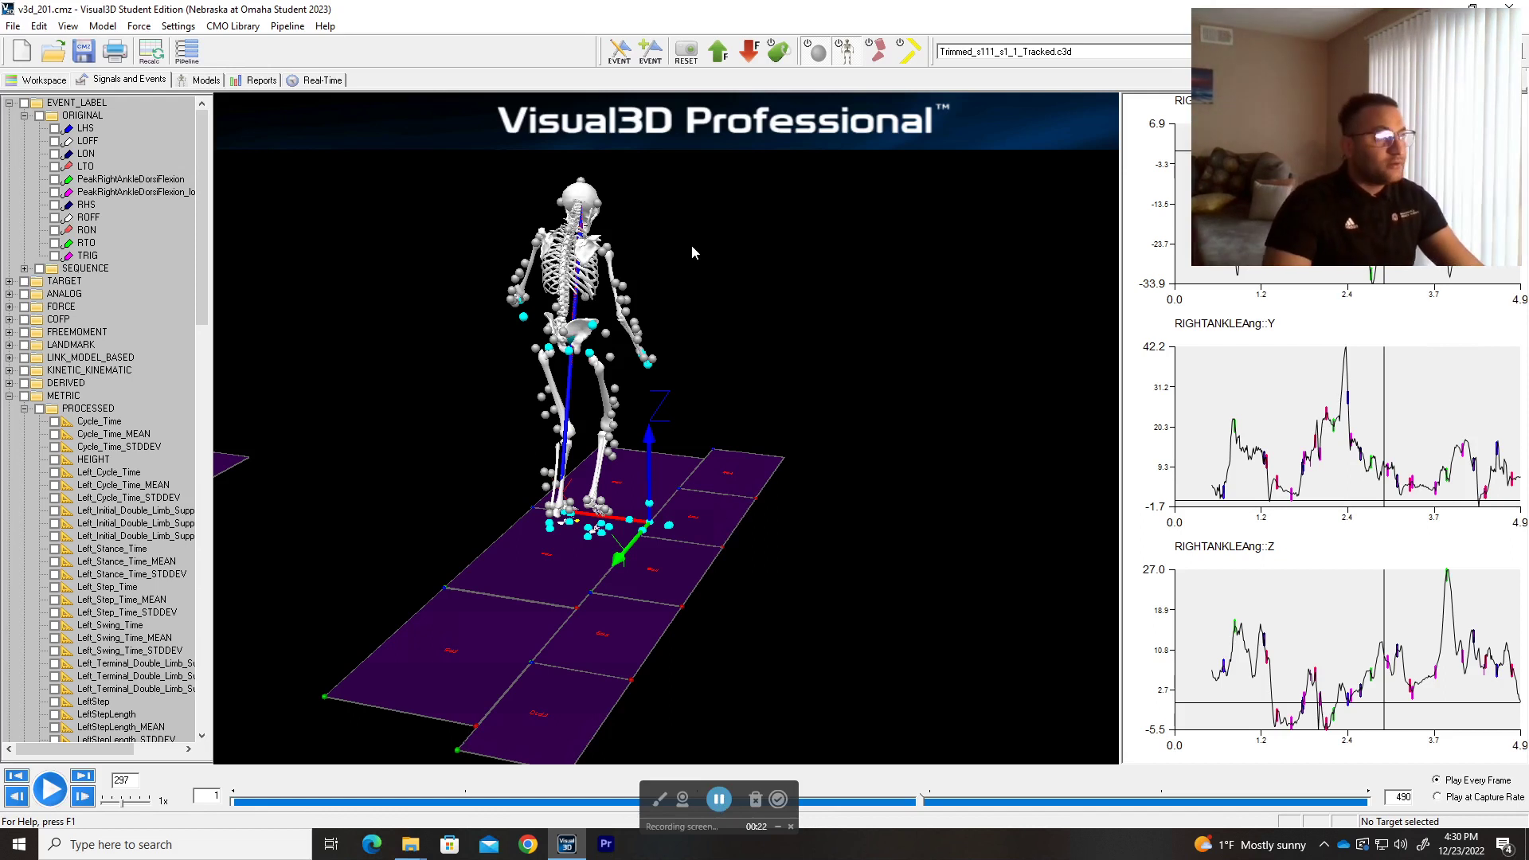
Open the Pipeline Workshop for the loop pipeline, then narrow it and shift it up and right
click(182, 58)
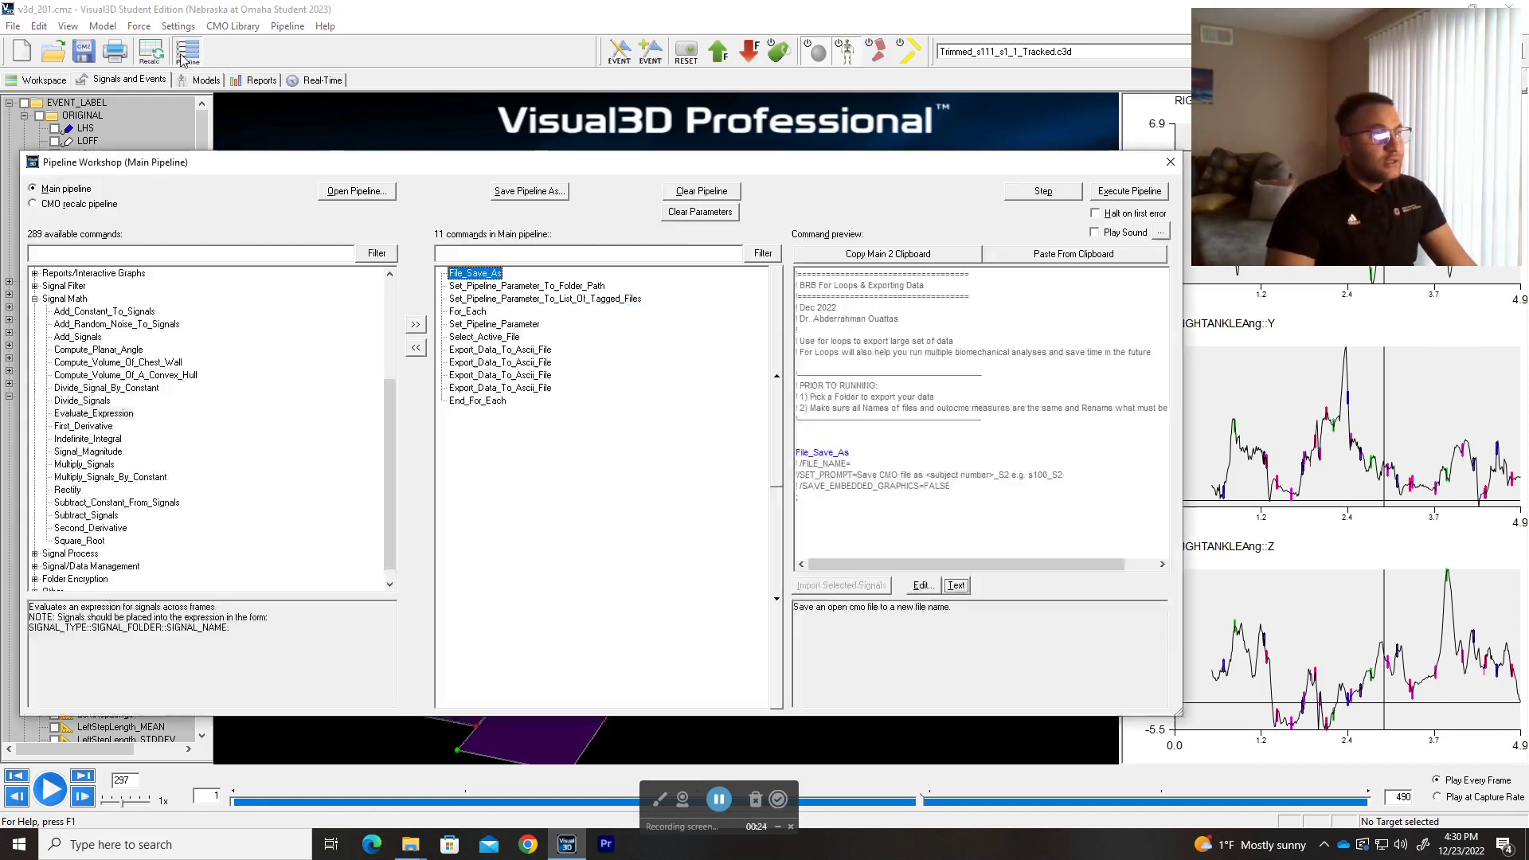
drag(1184, 346, 1080, 347)
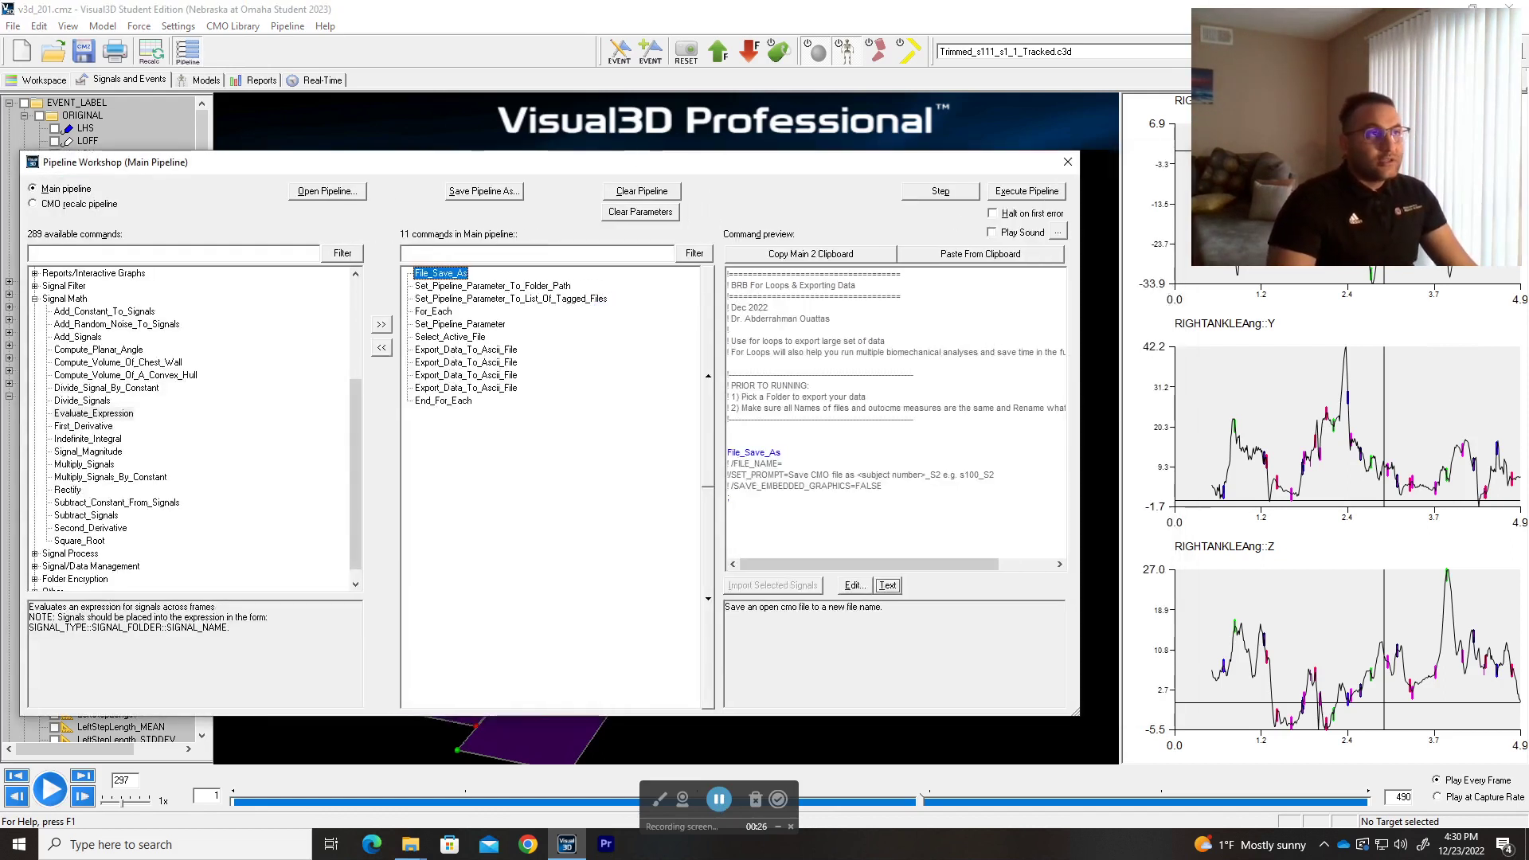
drag(674, 171, 761, 157)
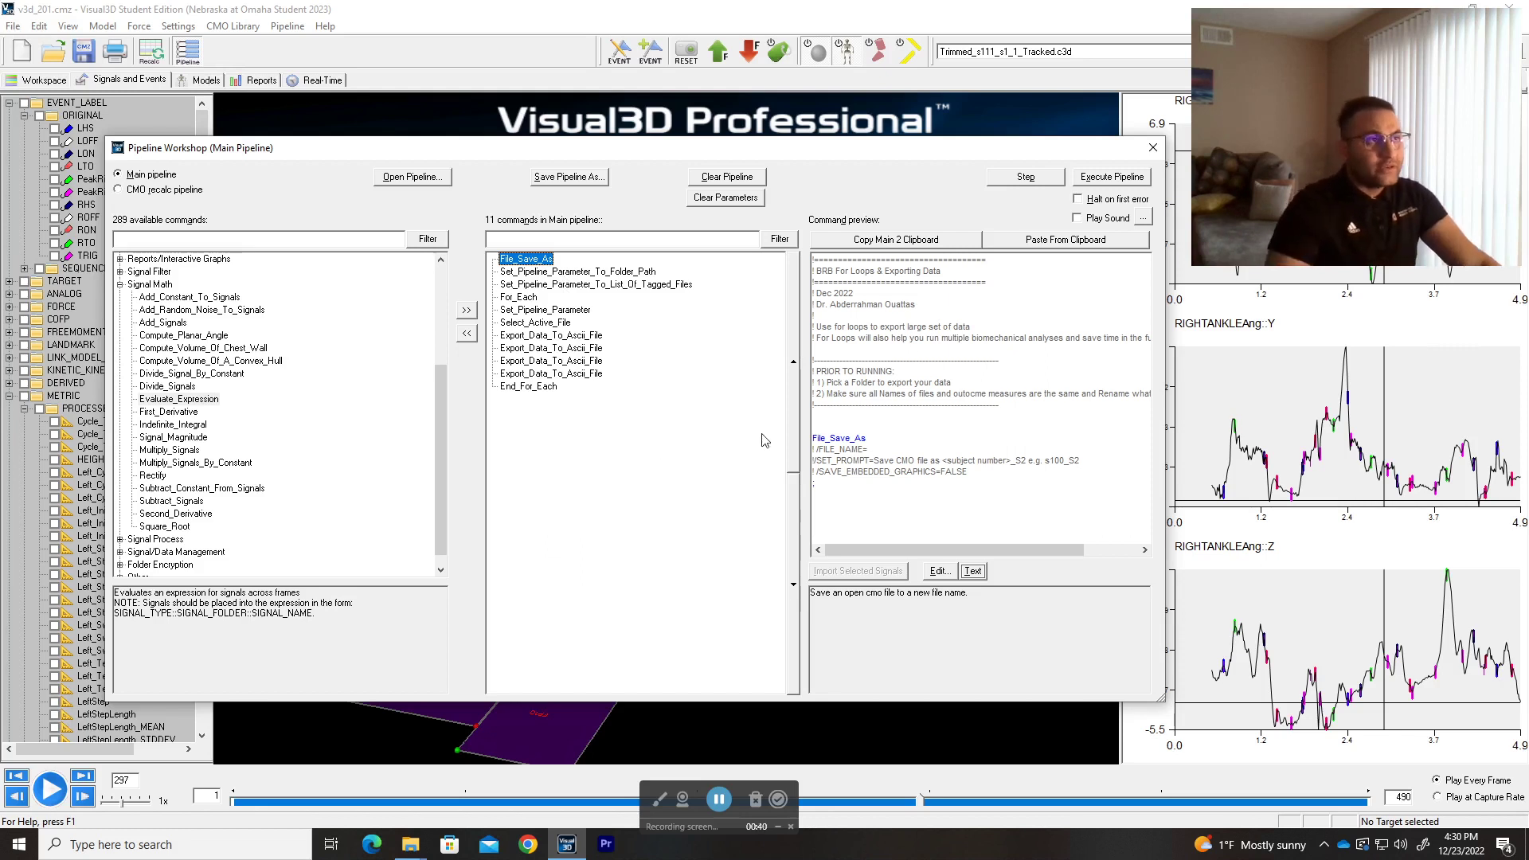
Highlight the Loops & Exporting Data title, then show Set_Pipeline_Parameter_To_Folder_Path's settings
drag(940, 271, 851, 271)
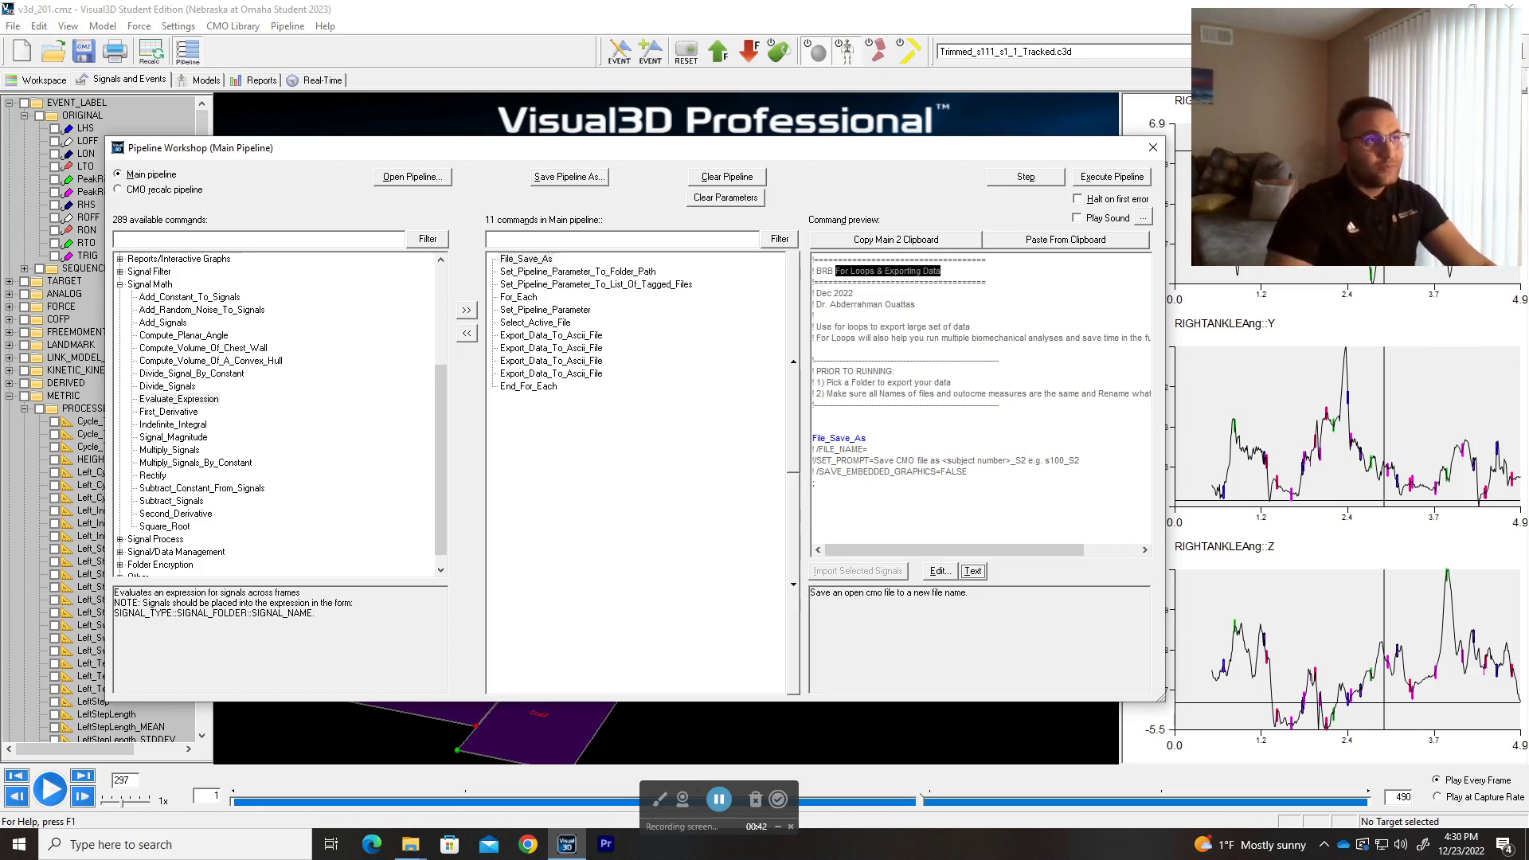
click(927, 272)
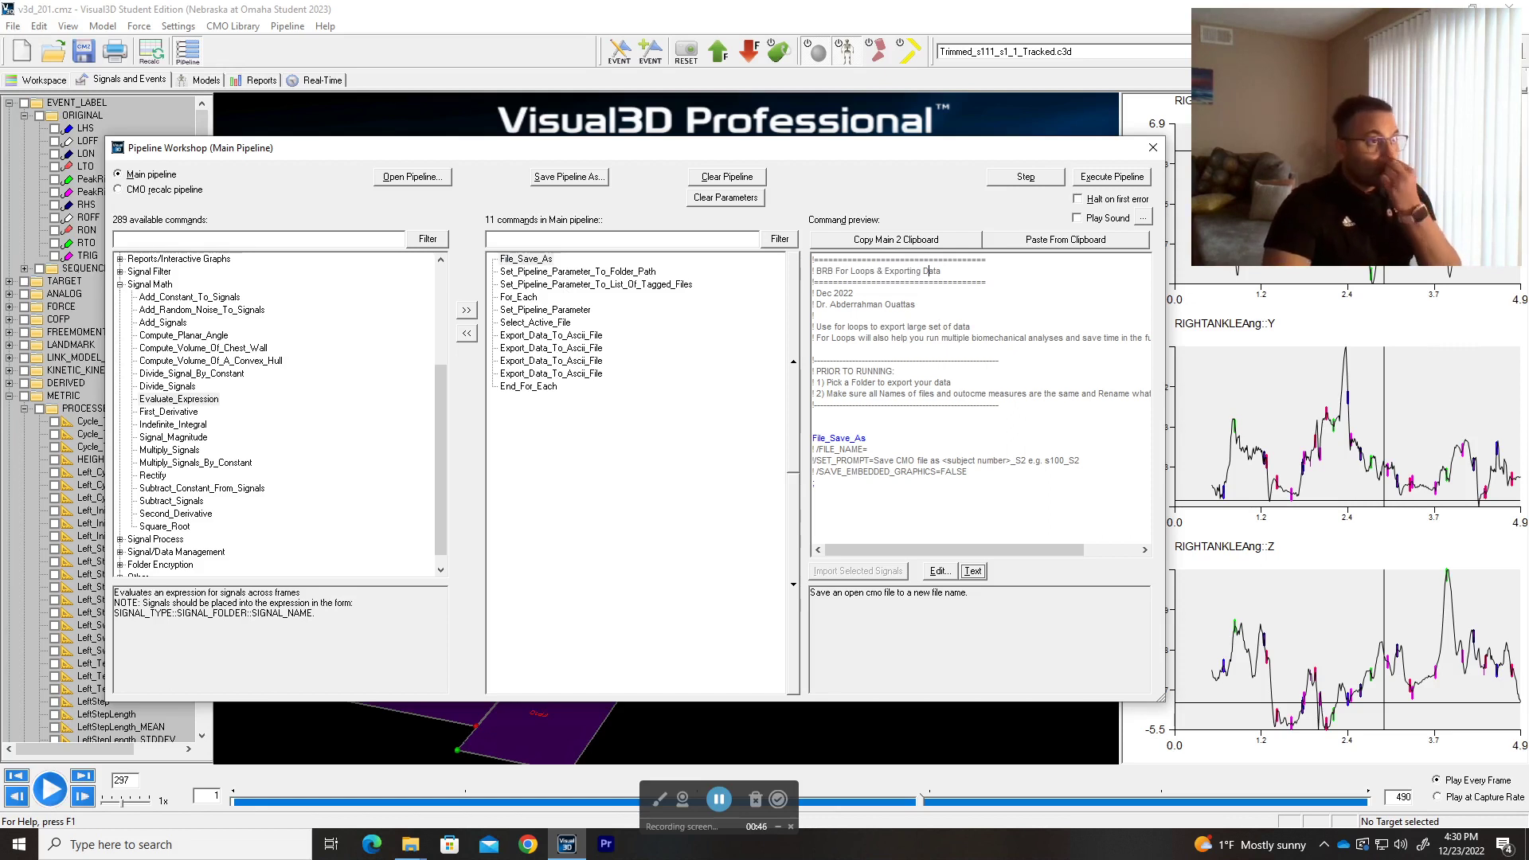
click(538, 272)
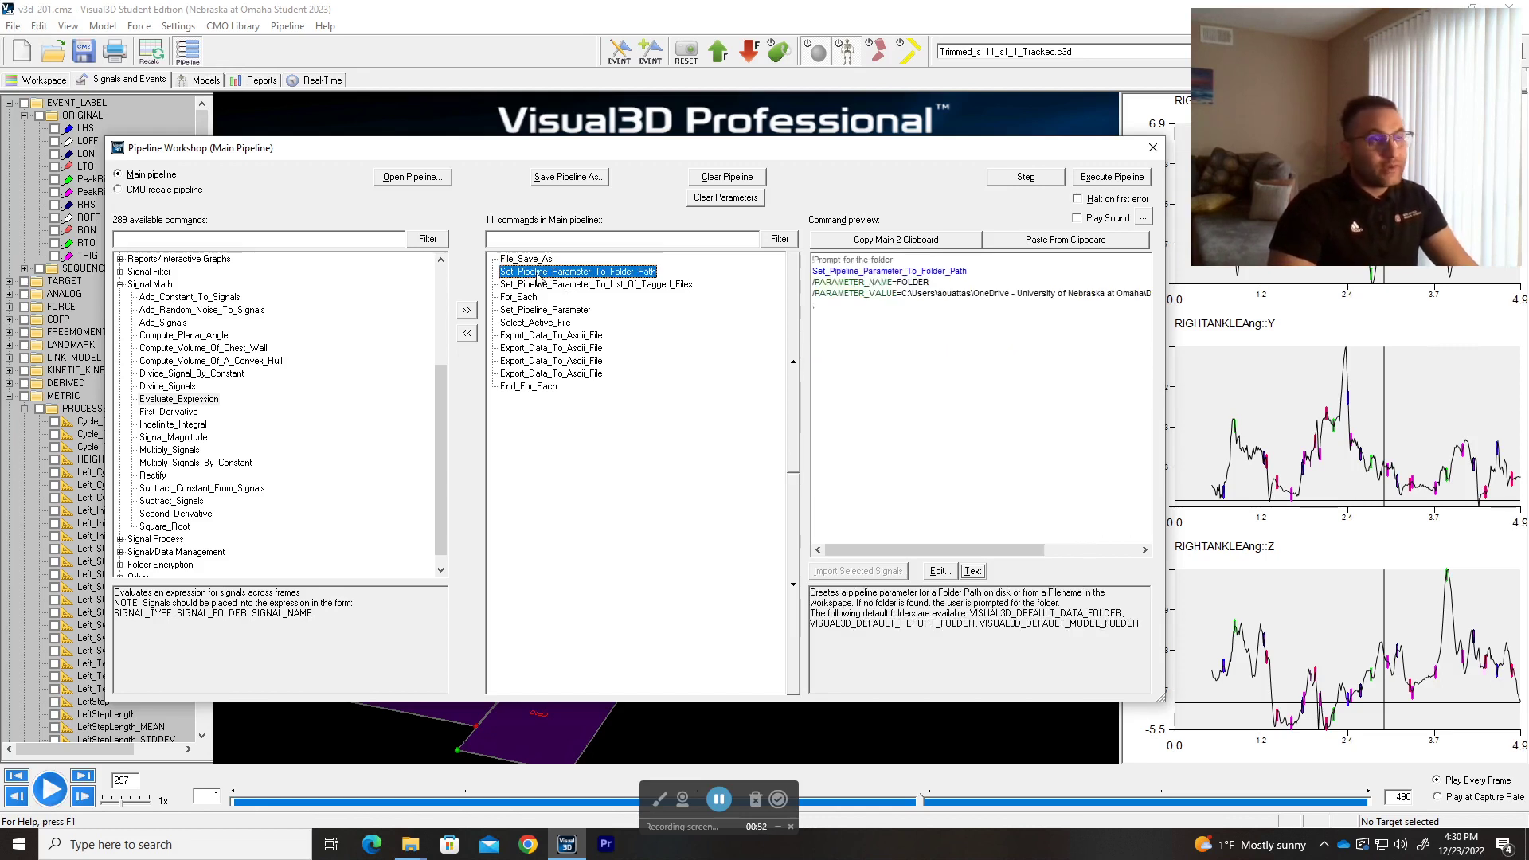
drag(930, 282, 891, 282)
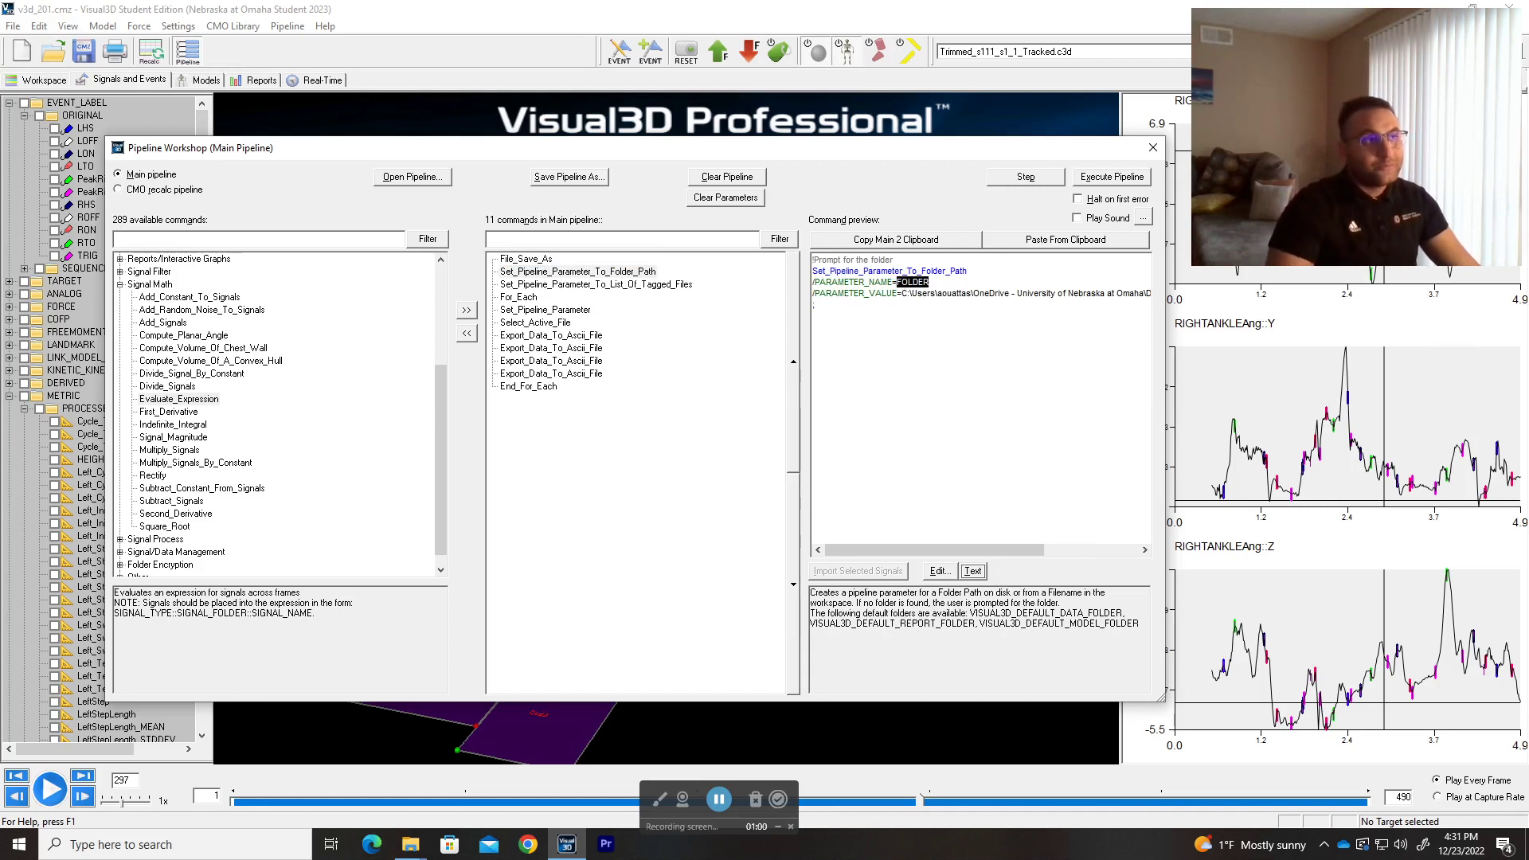
click(940, 293)
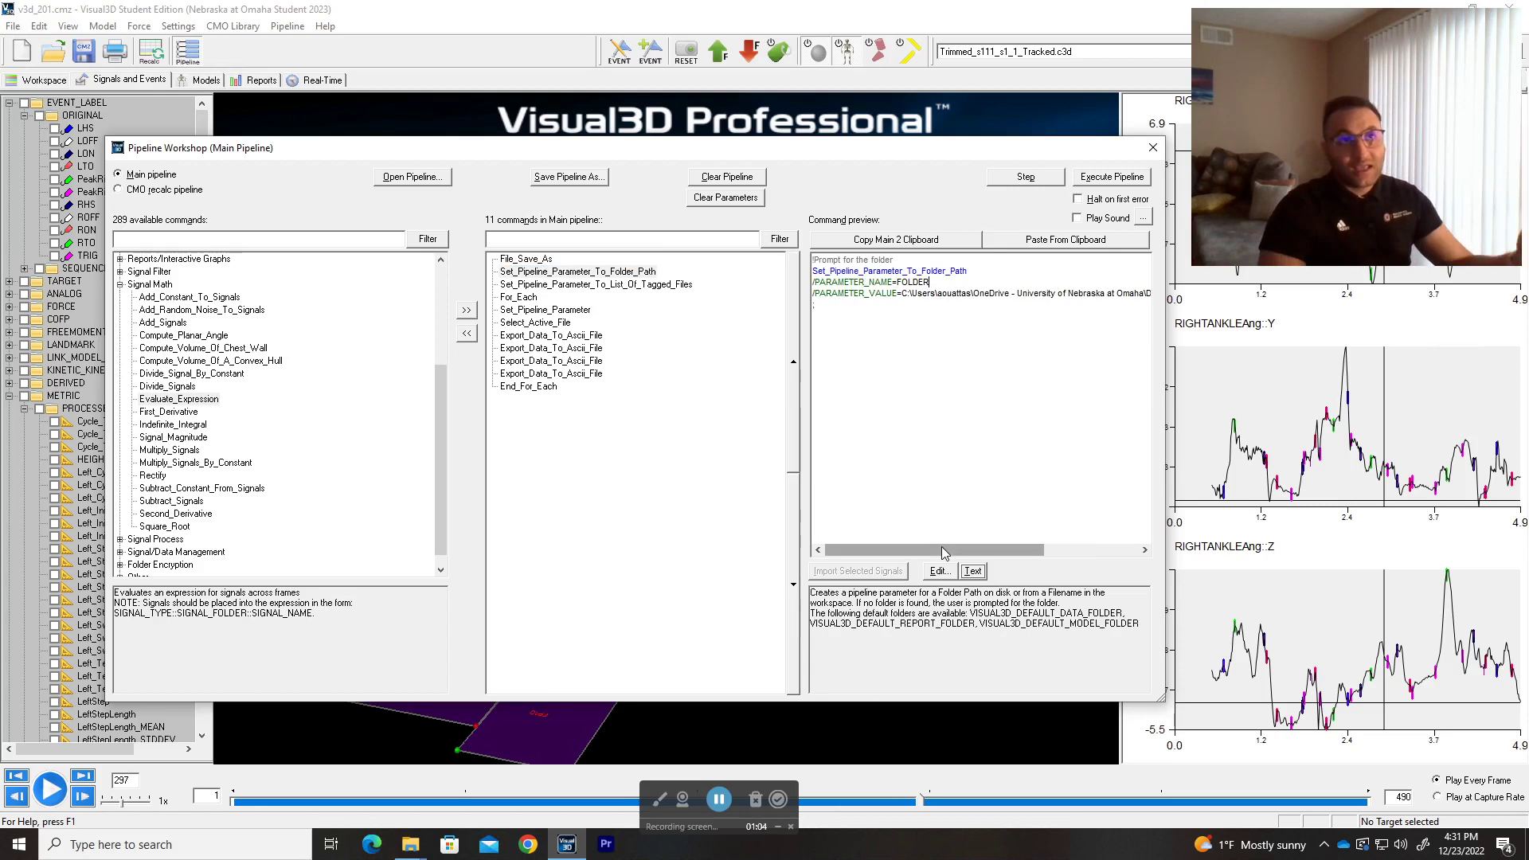
drag(941, 547, 860, 555)
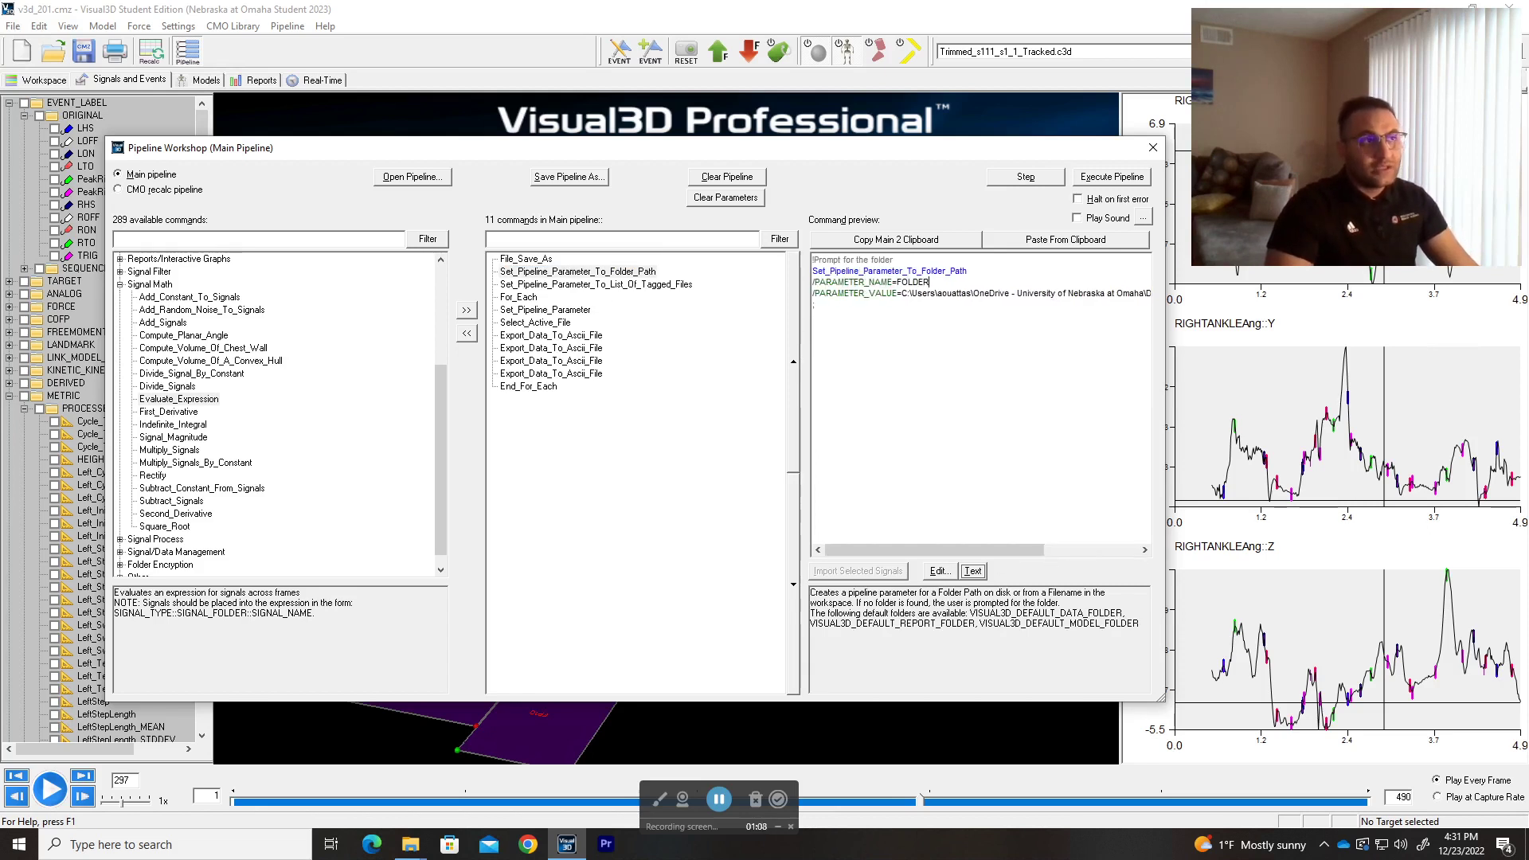
Navigate File Explorer up to the V3D 200s folder, then minimize it
click(410, 844)
click(474, 797)
click(464, 337)
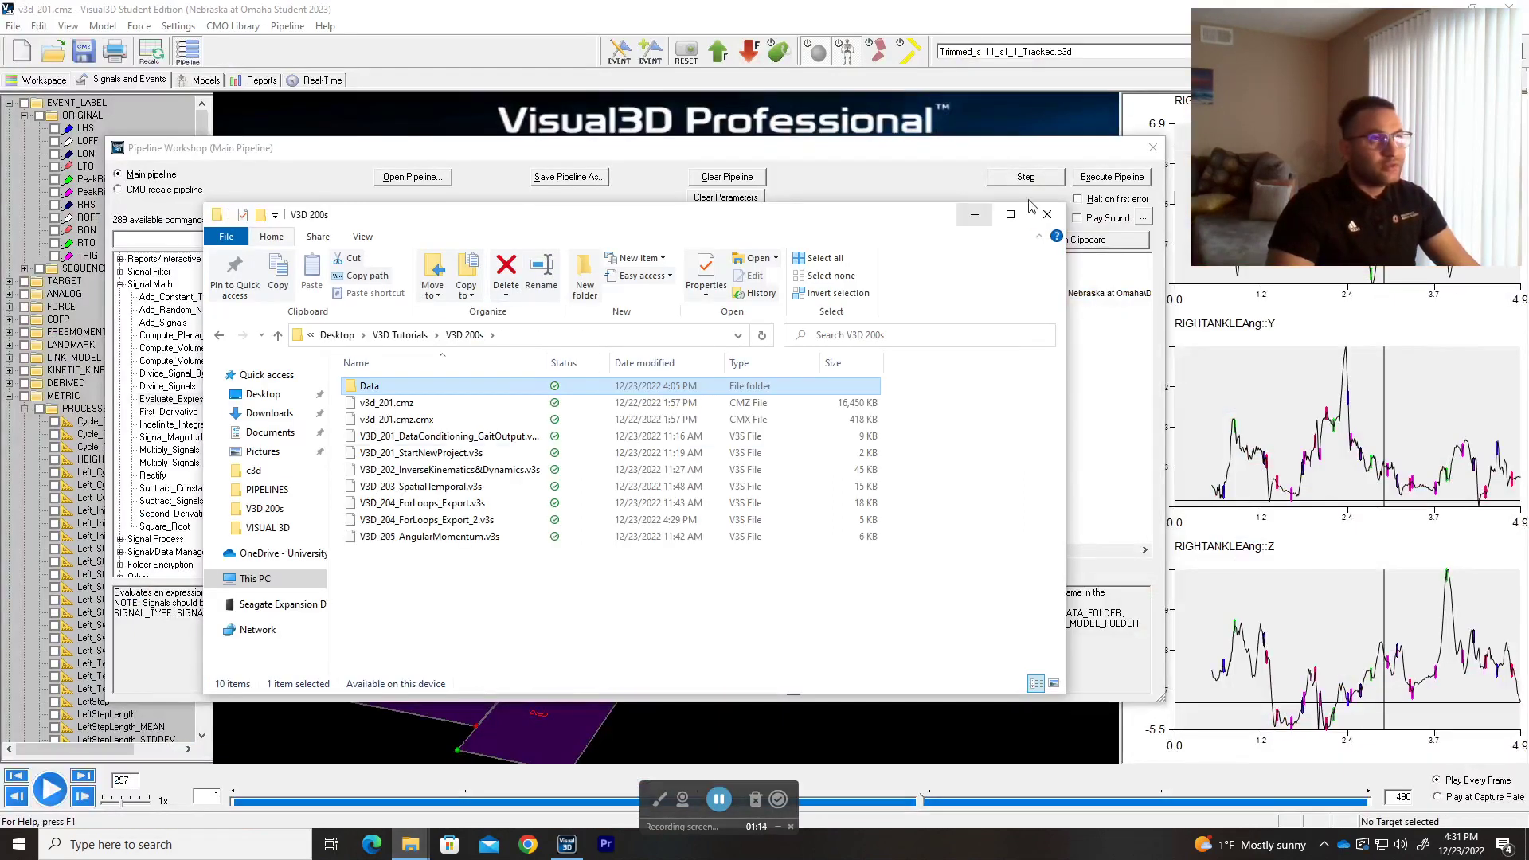
click(984, 220)
click(975, 572)
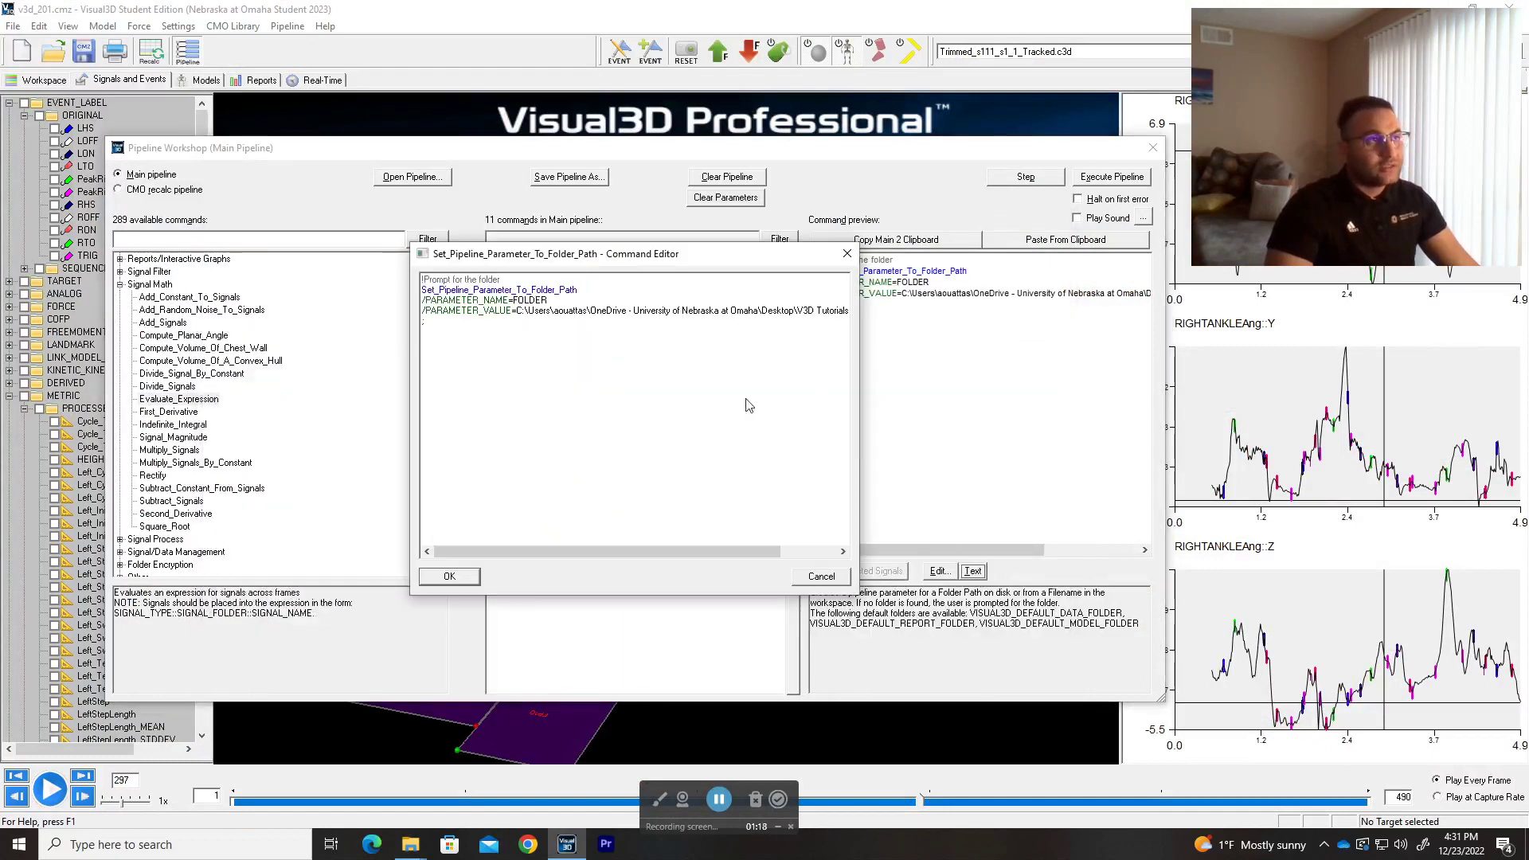
drag(508, 552, 649, 549)
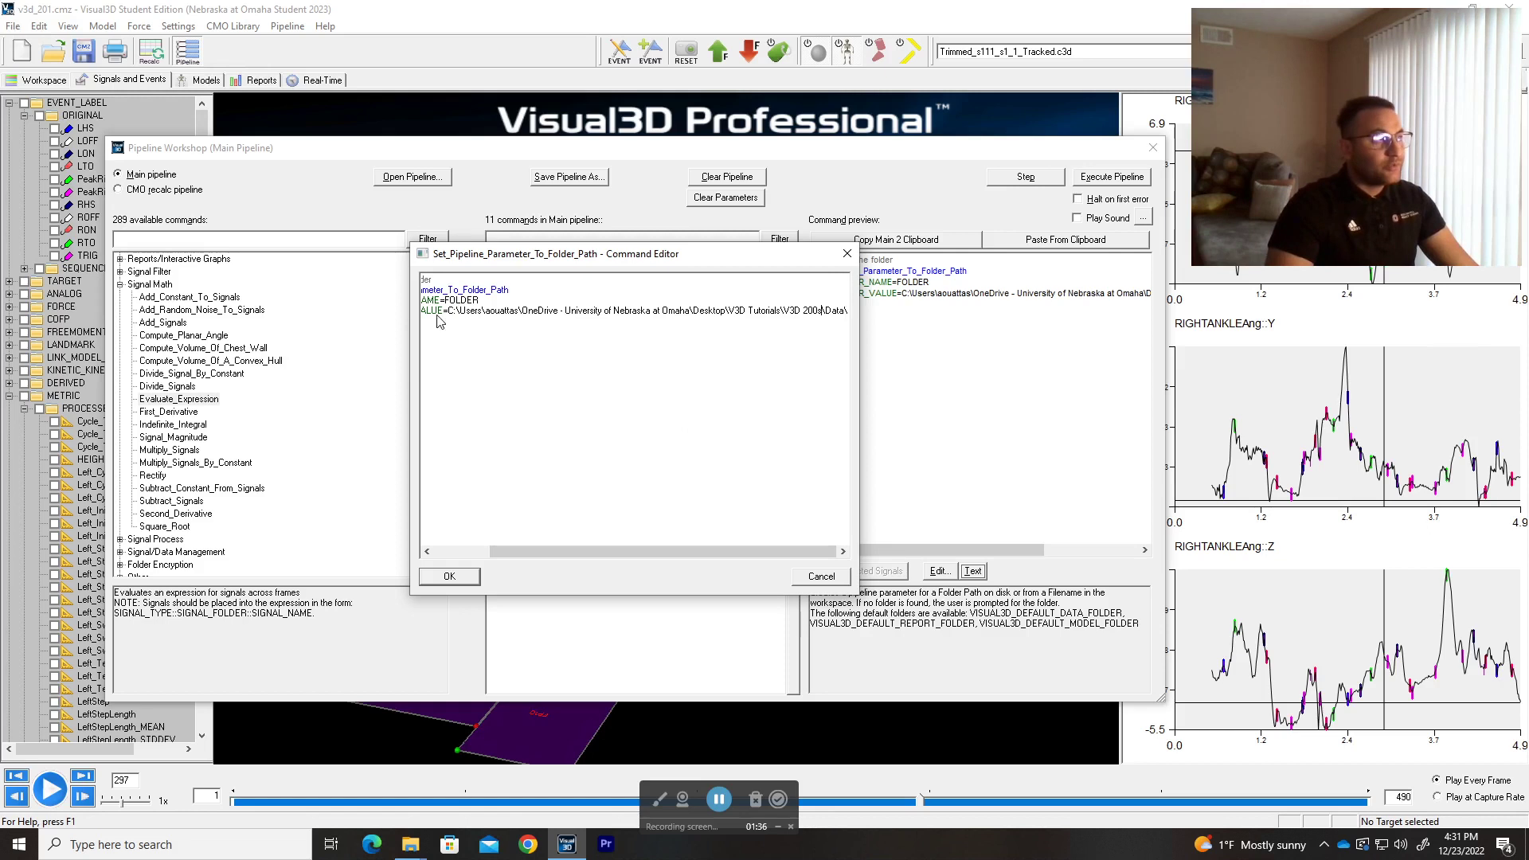
drag(845, 309, 446, 309)
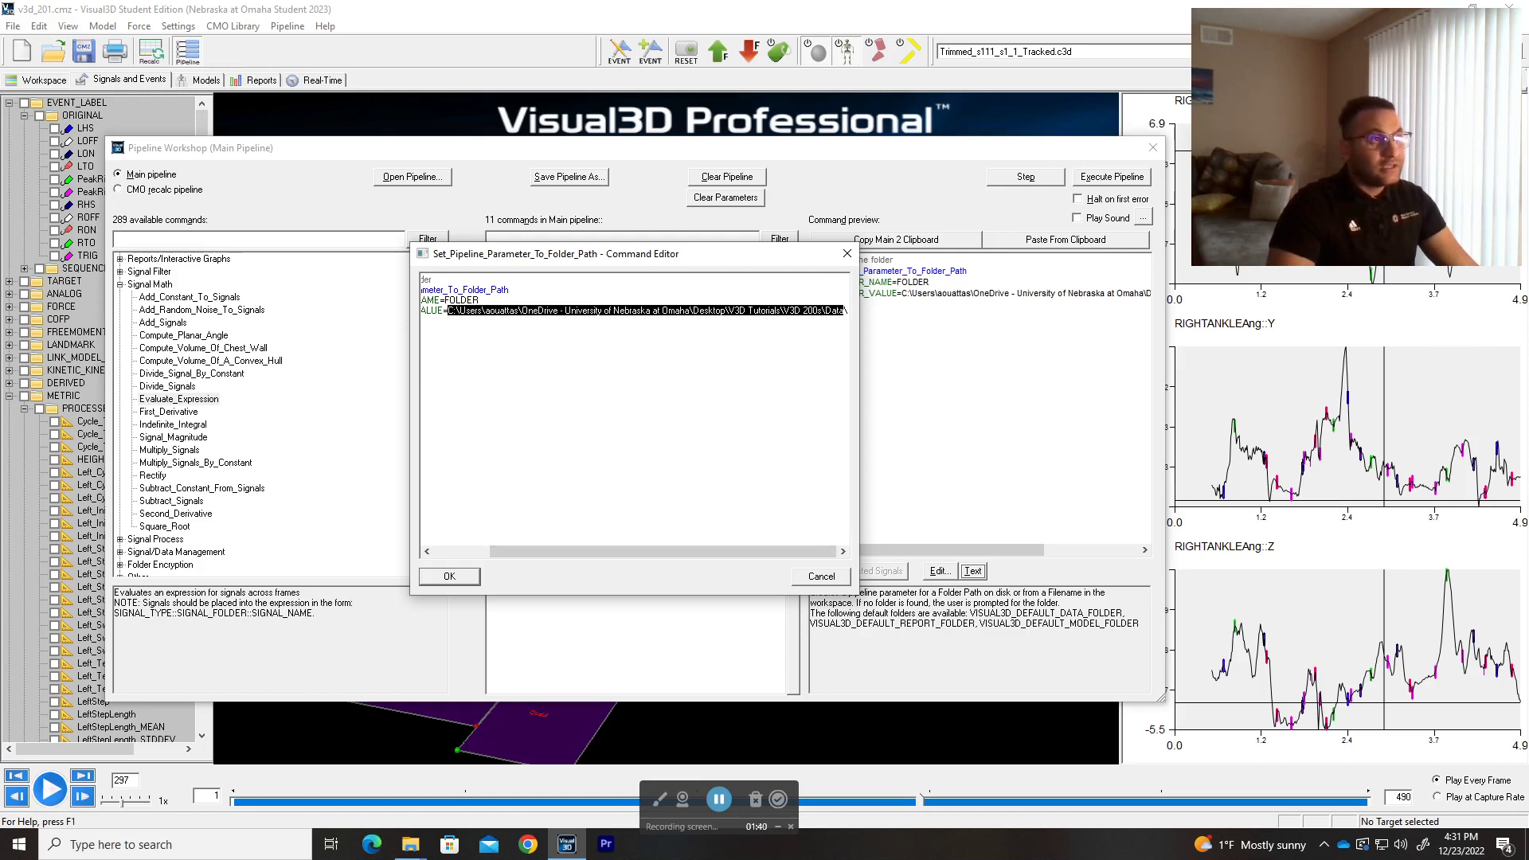
click(426, 321)
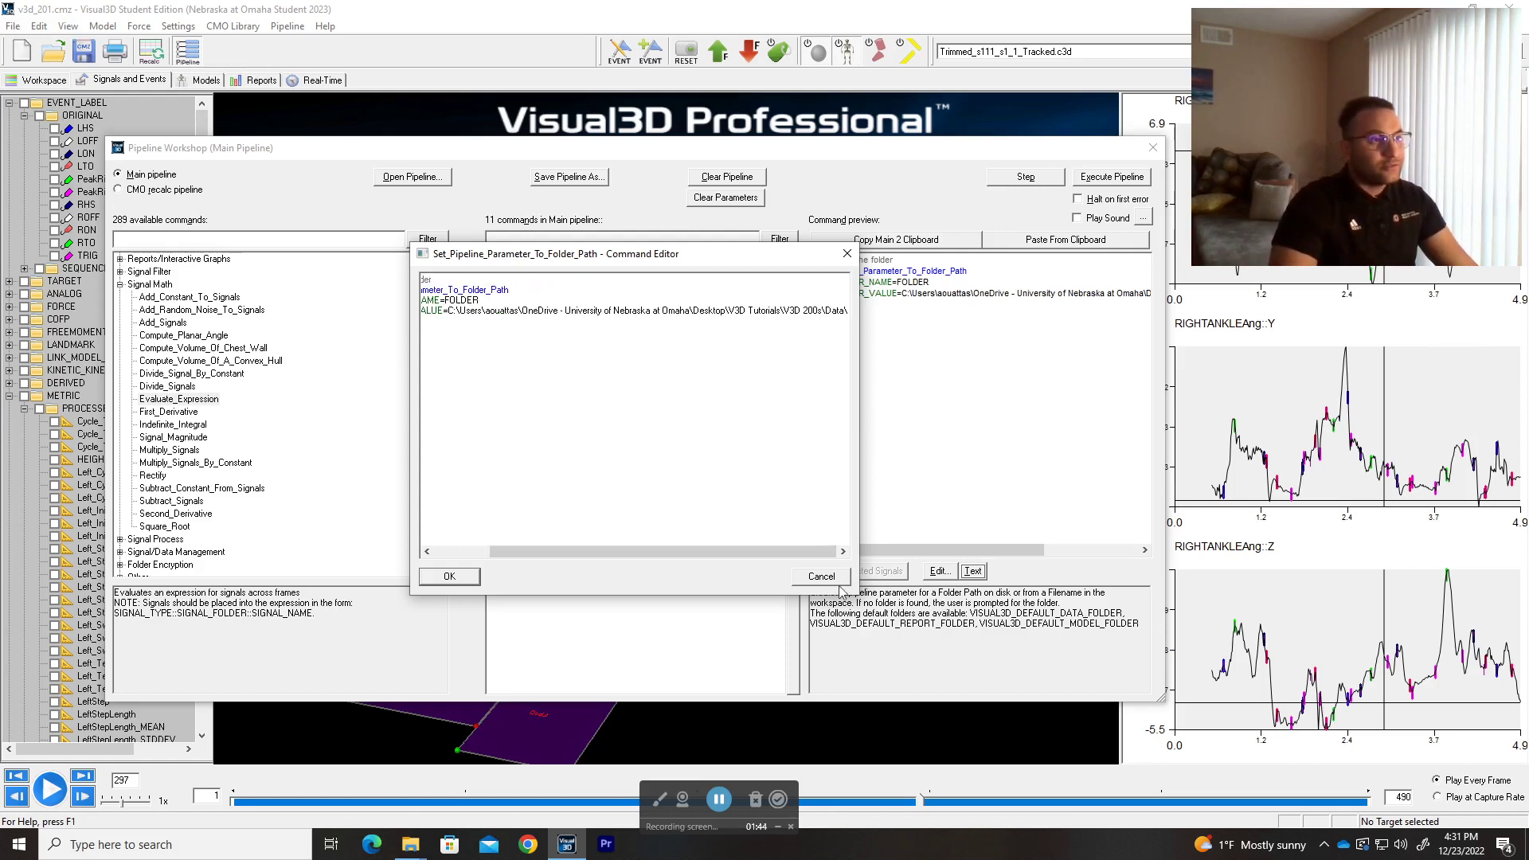
click(448, 578)
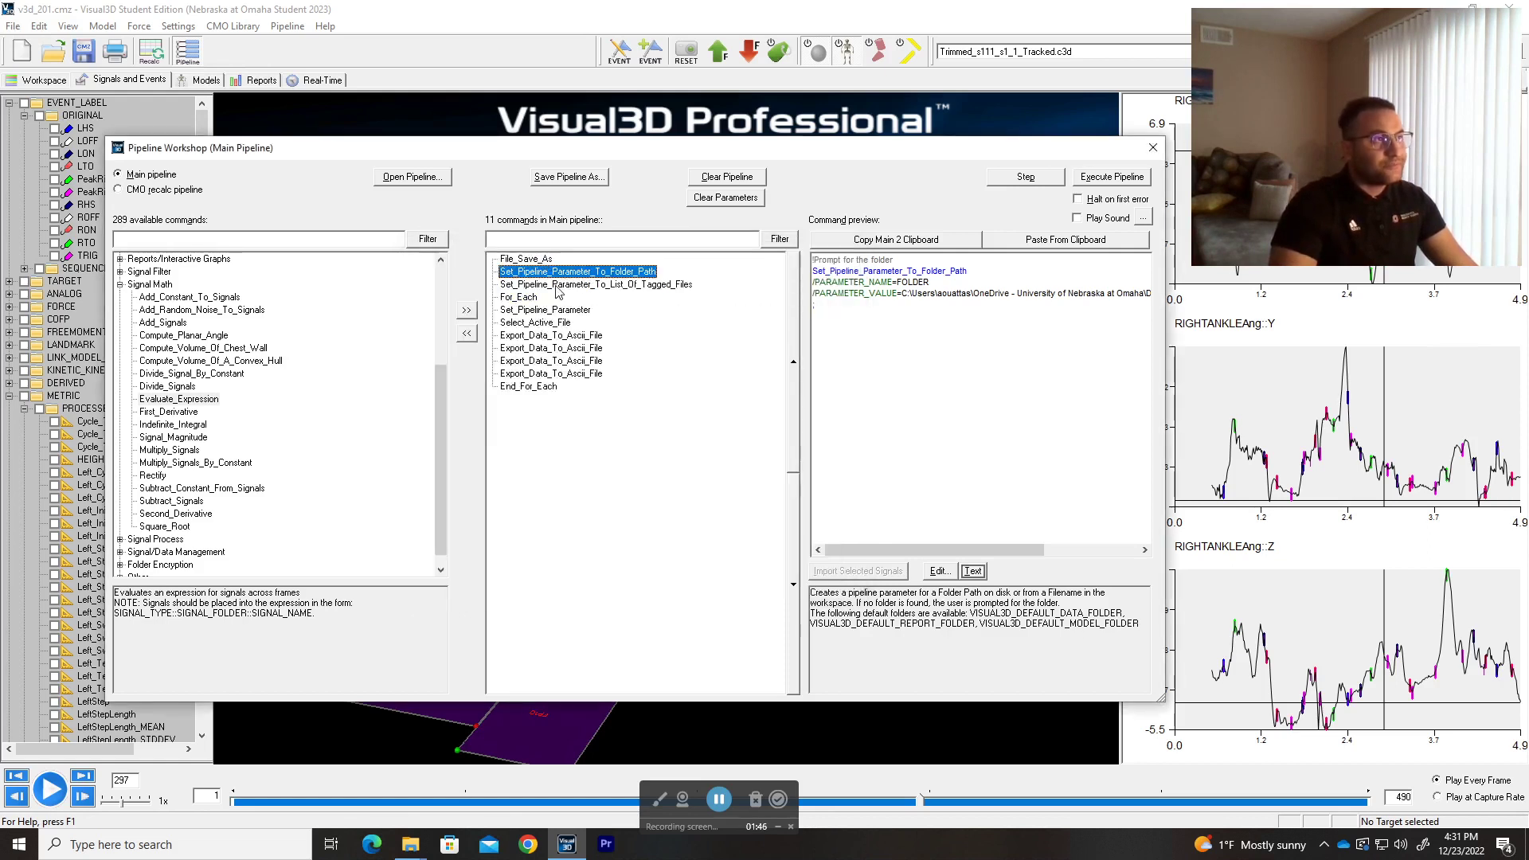
click(559, 287)
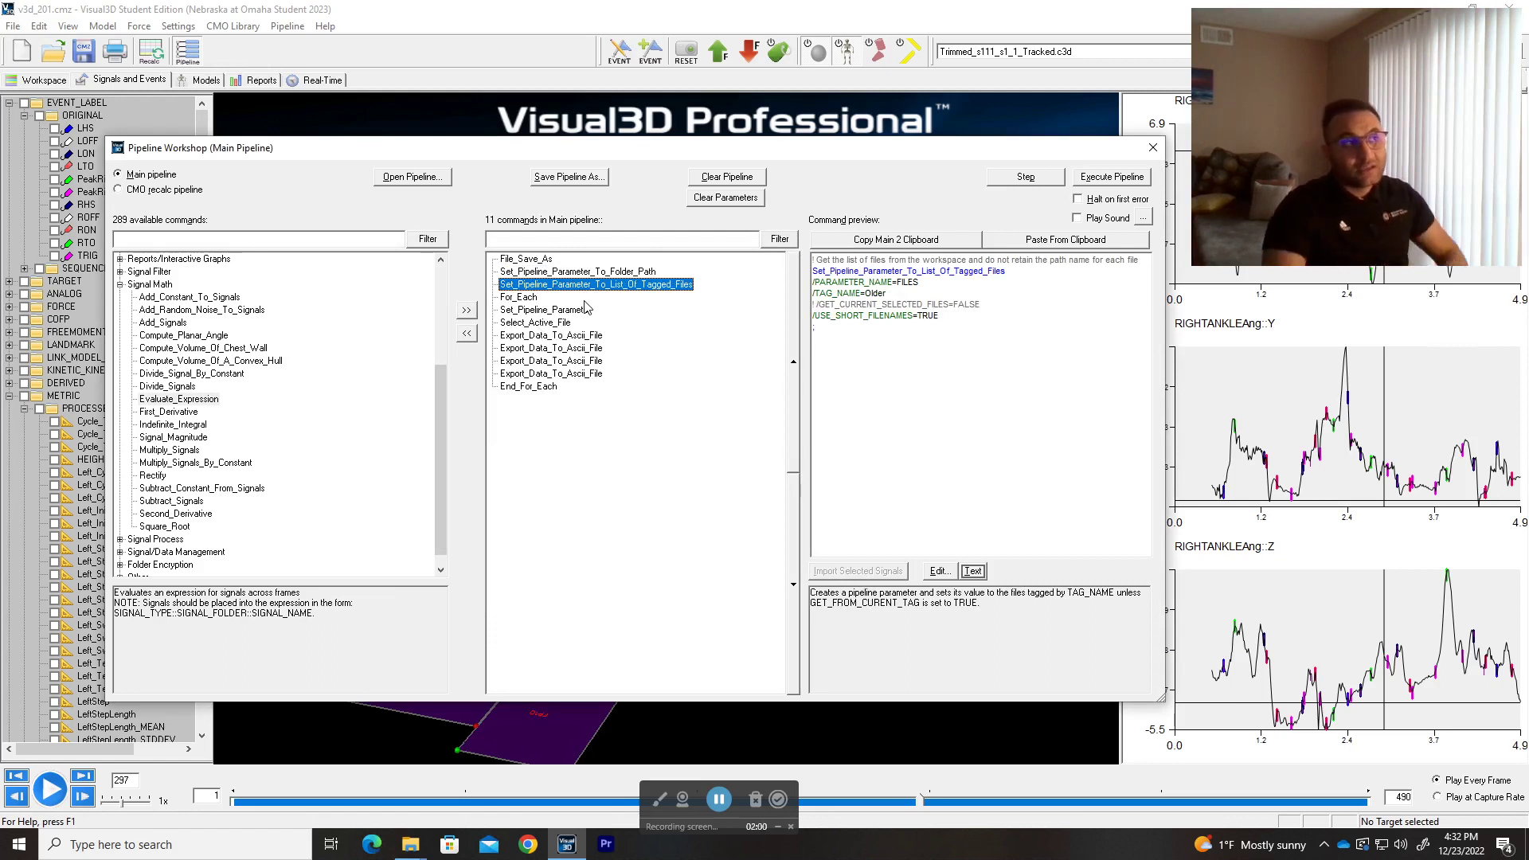
drag(897, 283, 874, 293)
click(887, 294)
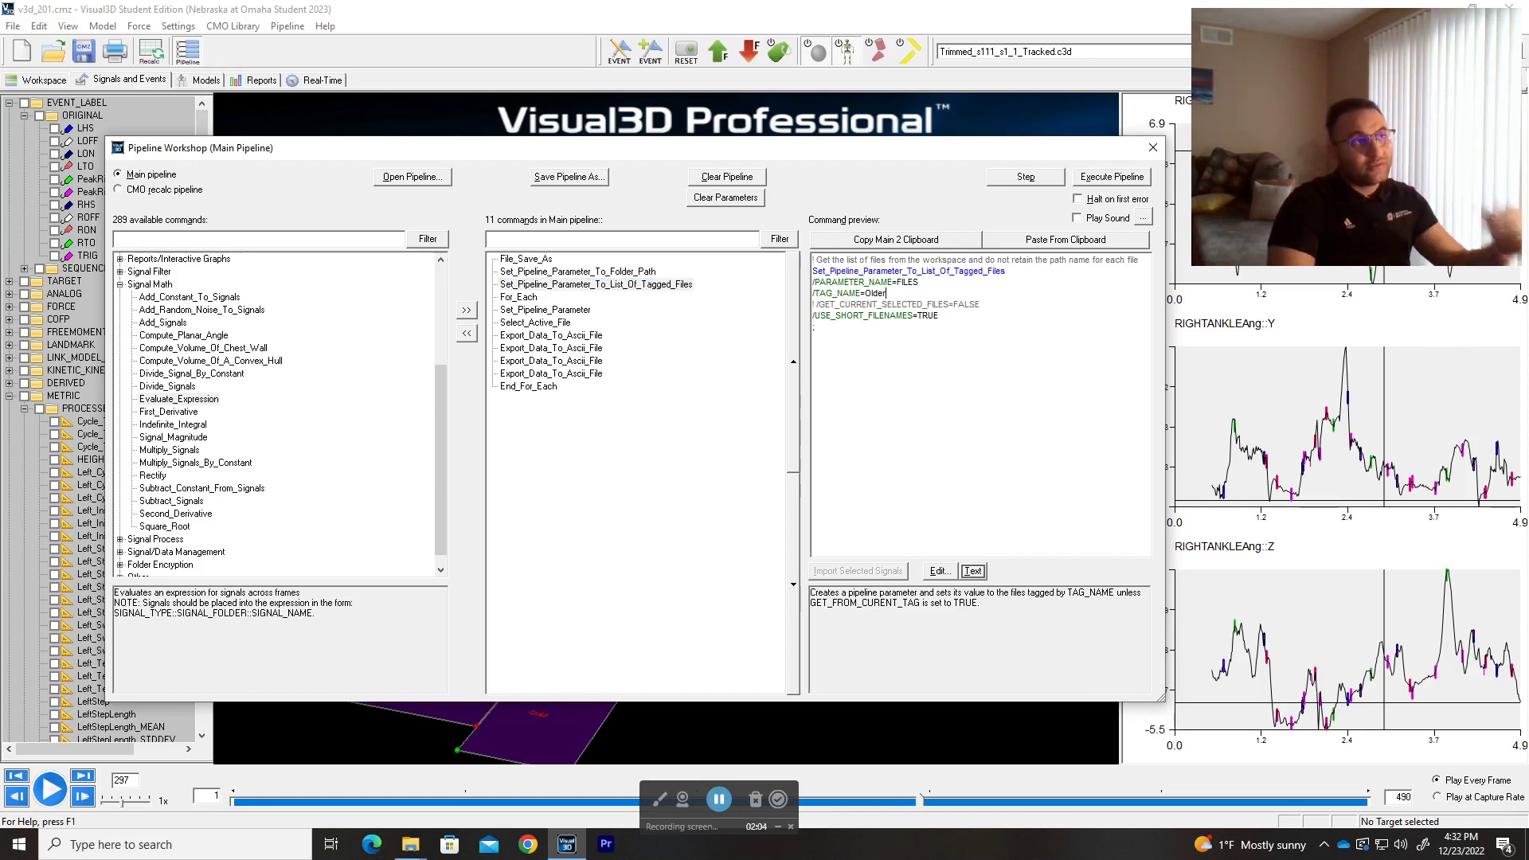
key(shift+Left)
key(shift+Left)
key(shift+Left)
key(shift+Left)
key(shift+Left)
click(887, 293)
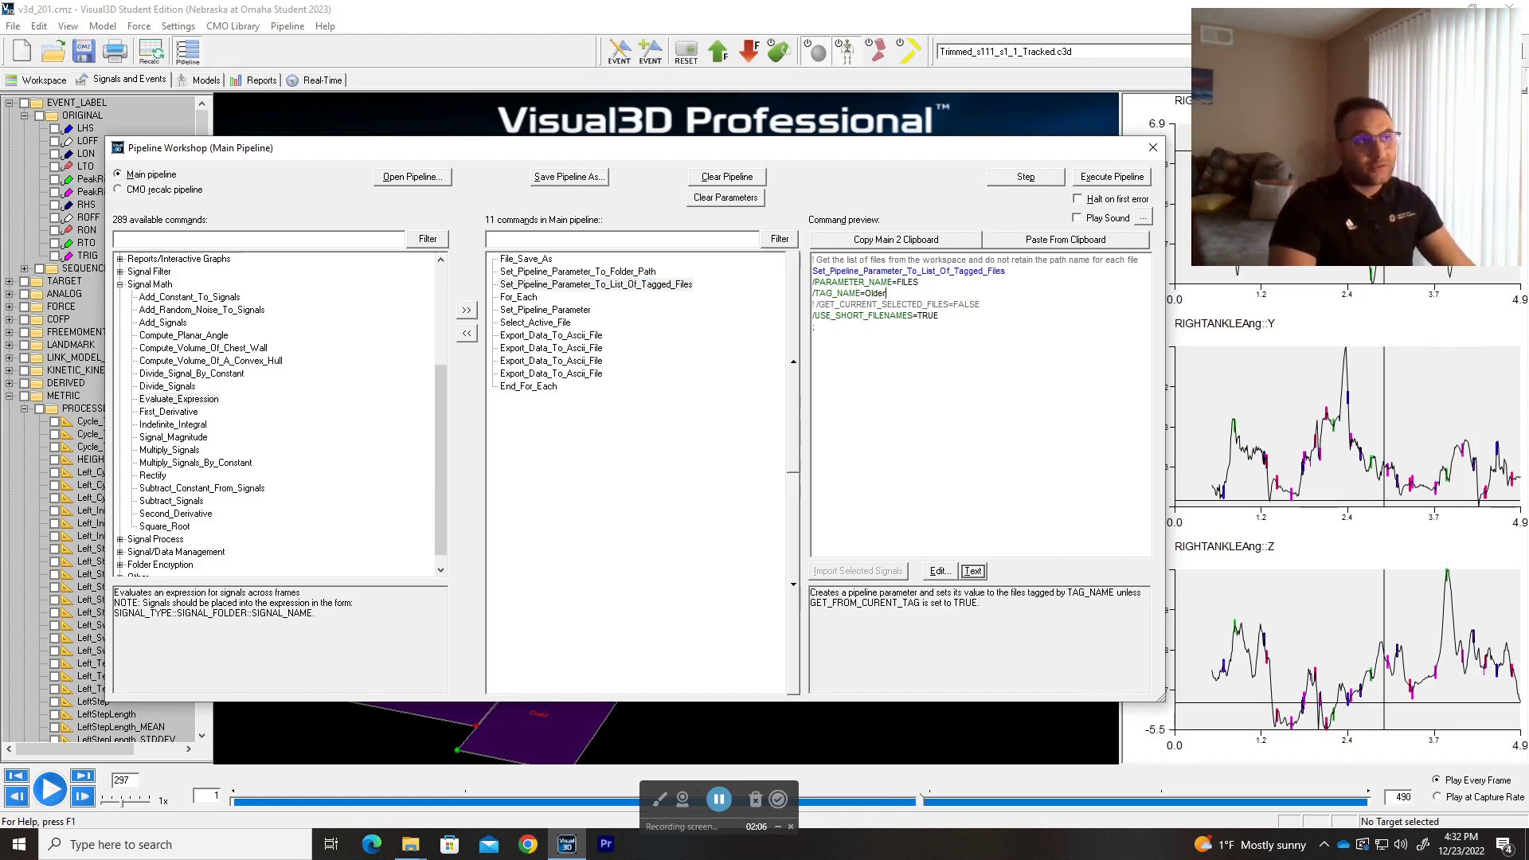
key(shift+Left)
key(shift+Left)
key(shift+Left)
key(shift+Left)
key(shift+Left)
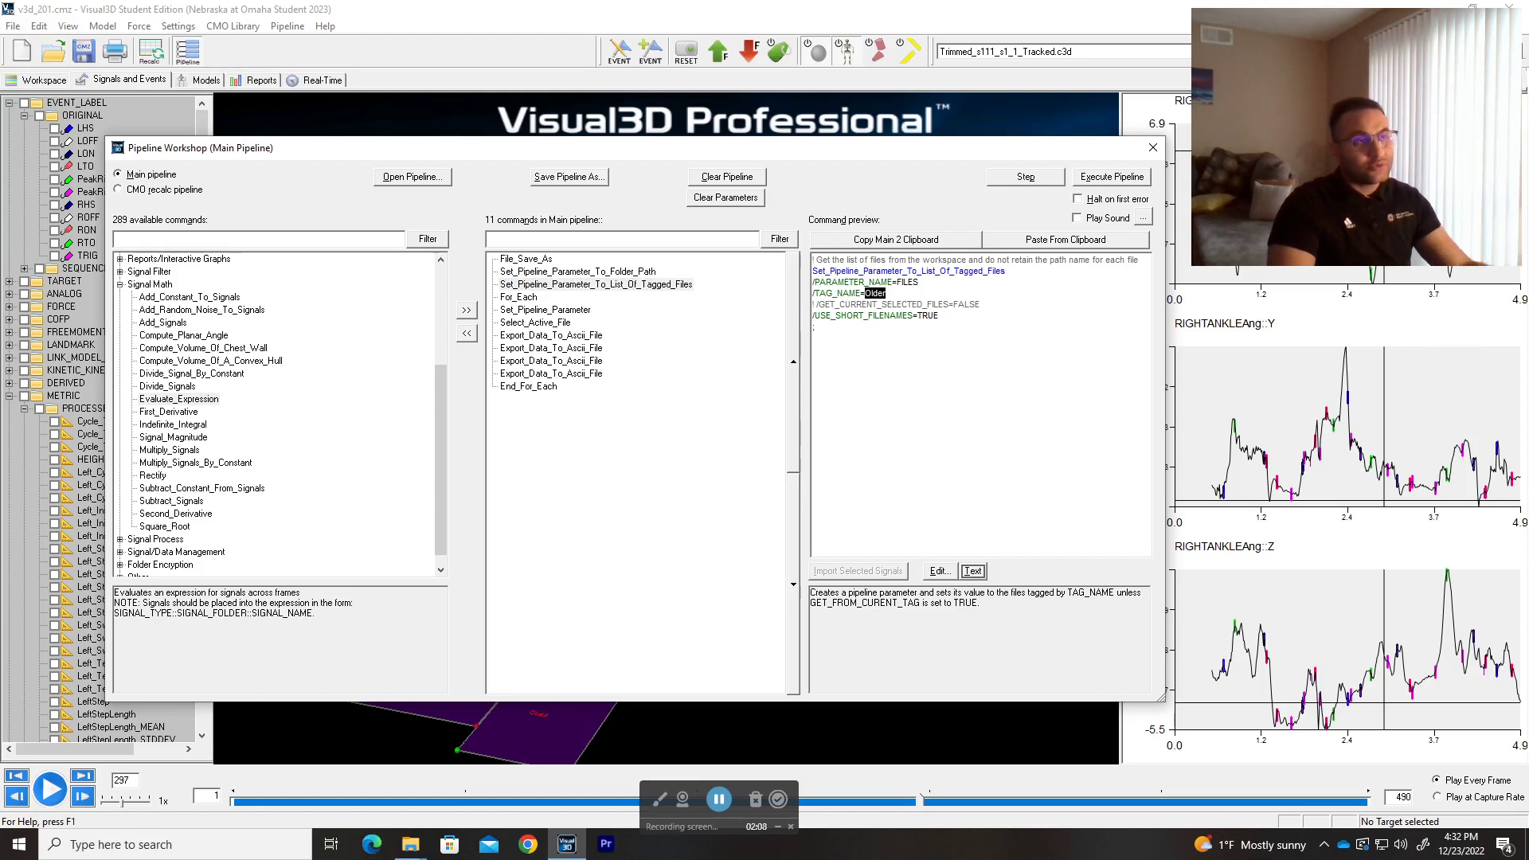
click(887, 293)
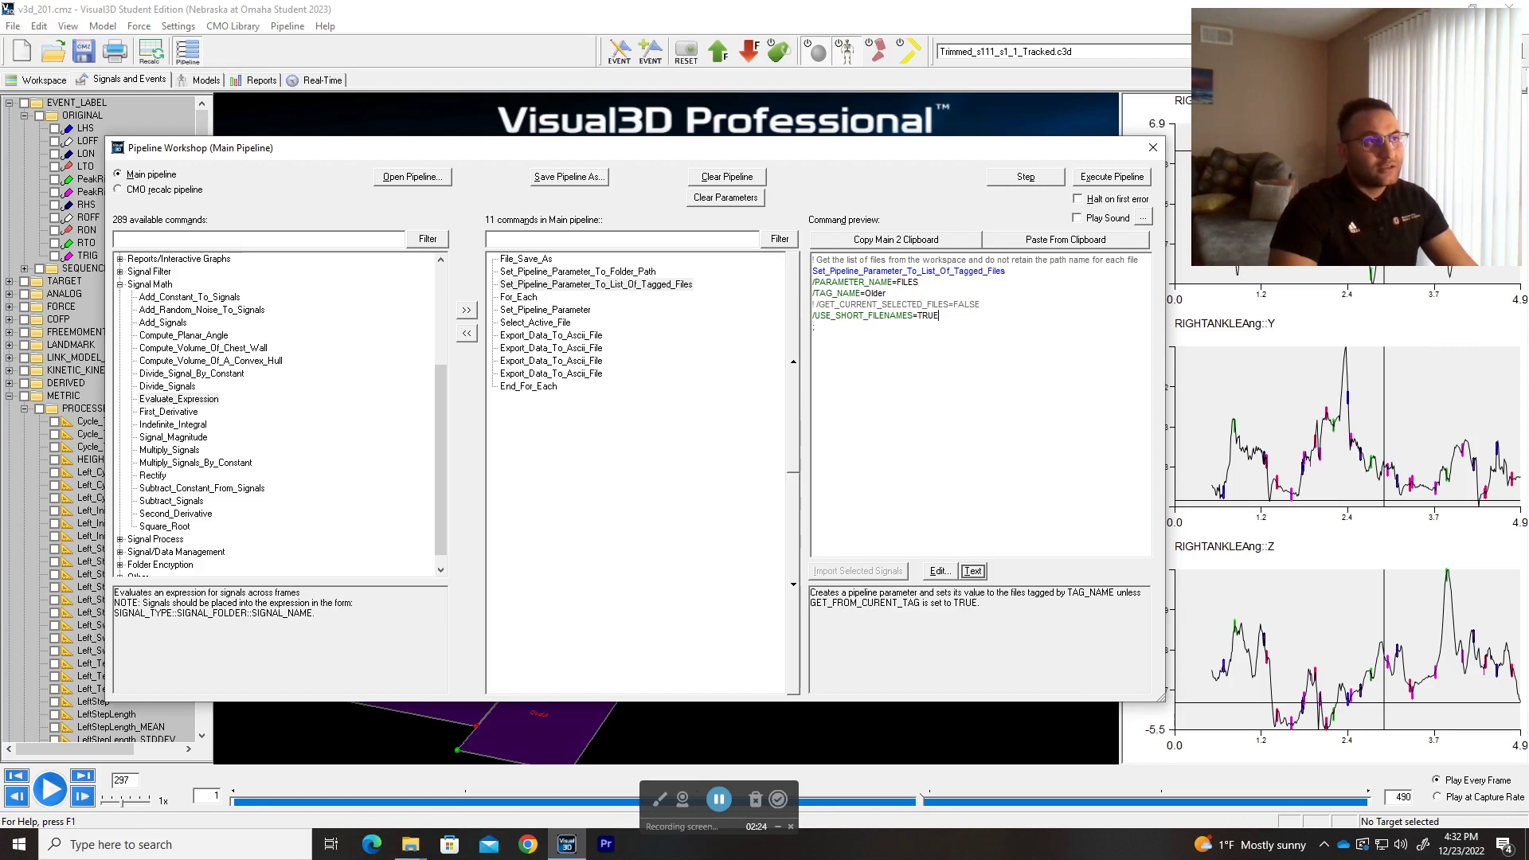
drag(912, 315, 820, 316)
click(940, 315)
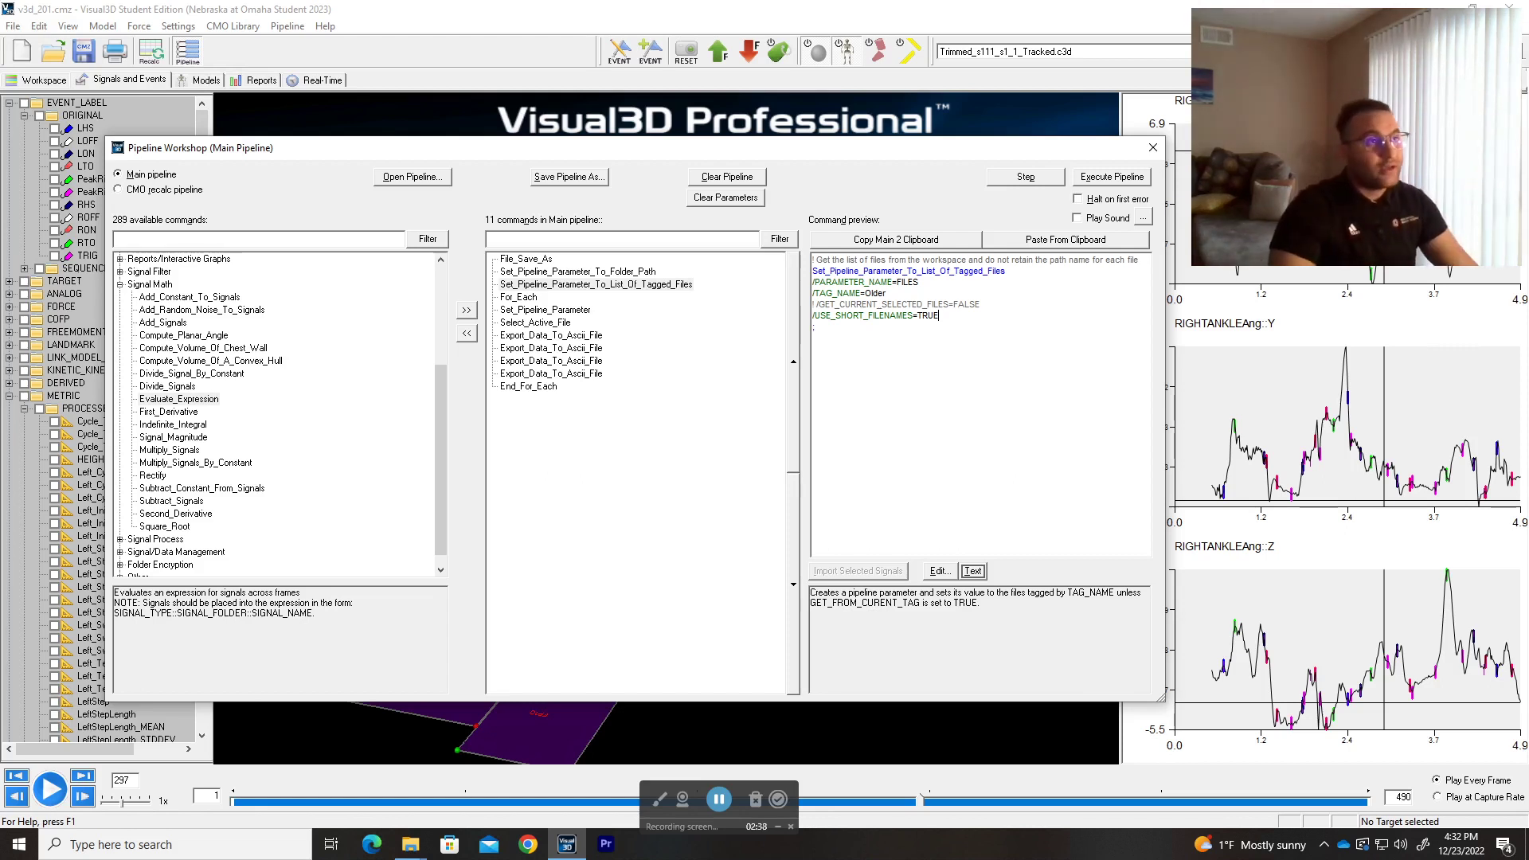
Compare the For_Each and End_For_Each commands' parameters, ending on For_Each
click(524, 298)
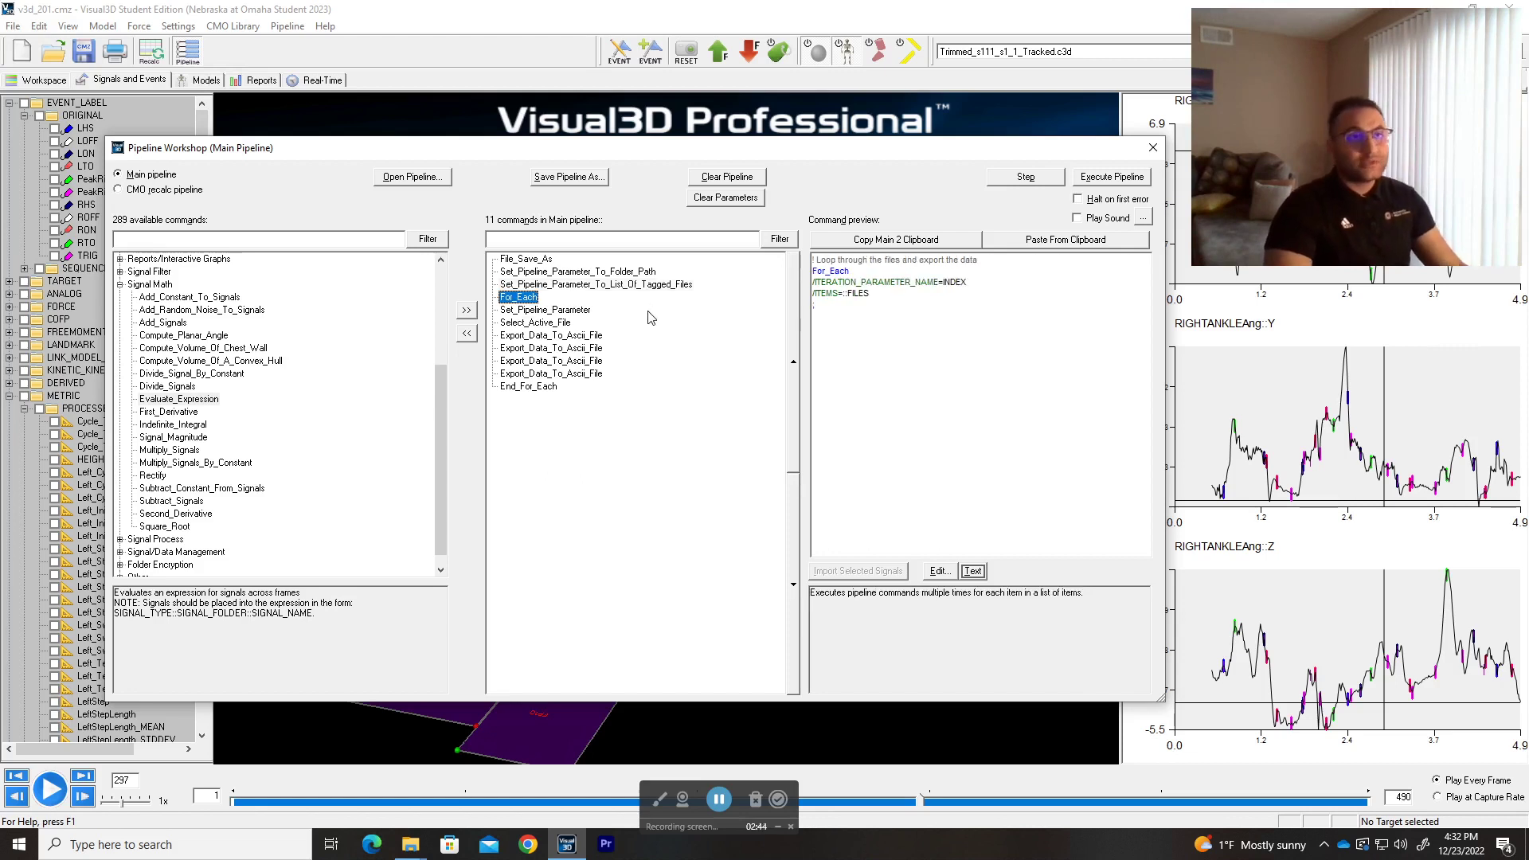
click(530, 387)
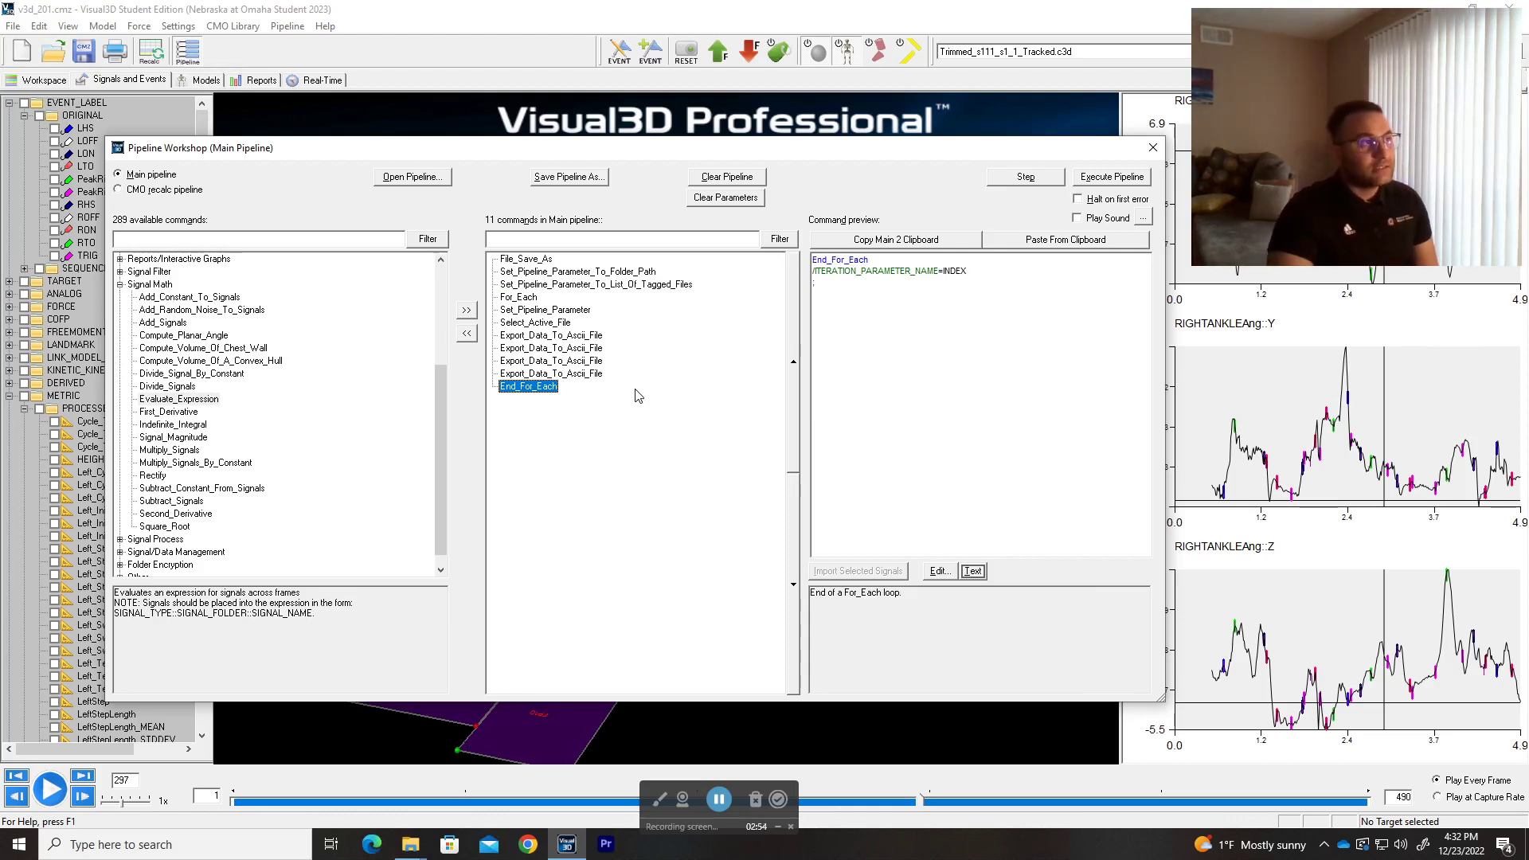
click(527, 309)
click(526, 297)
click(538, 386)
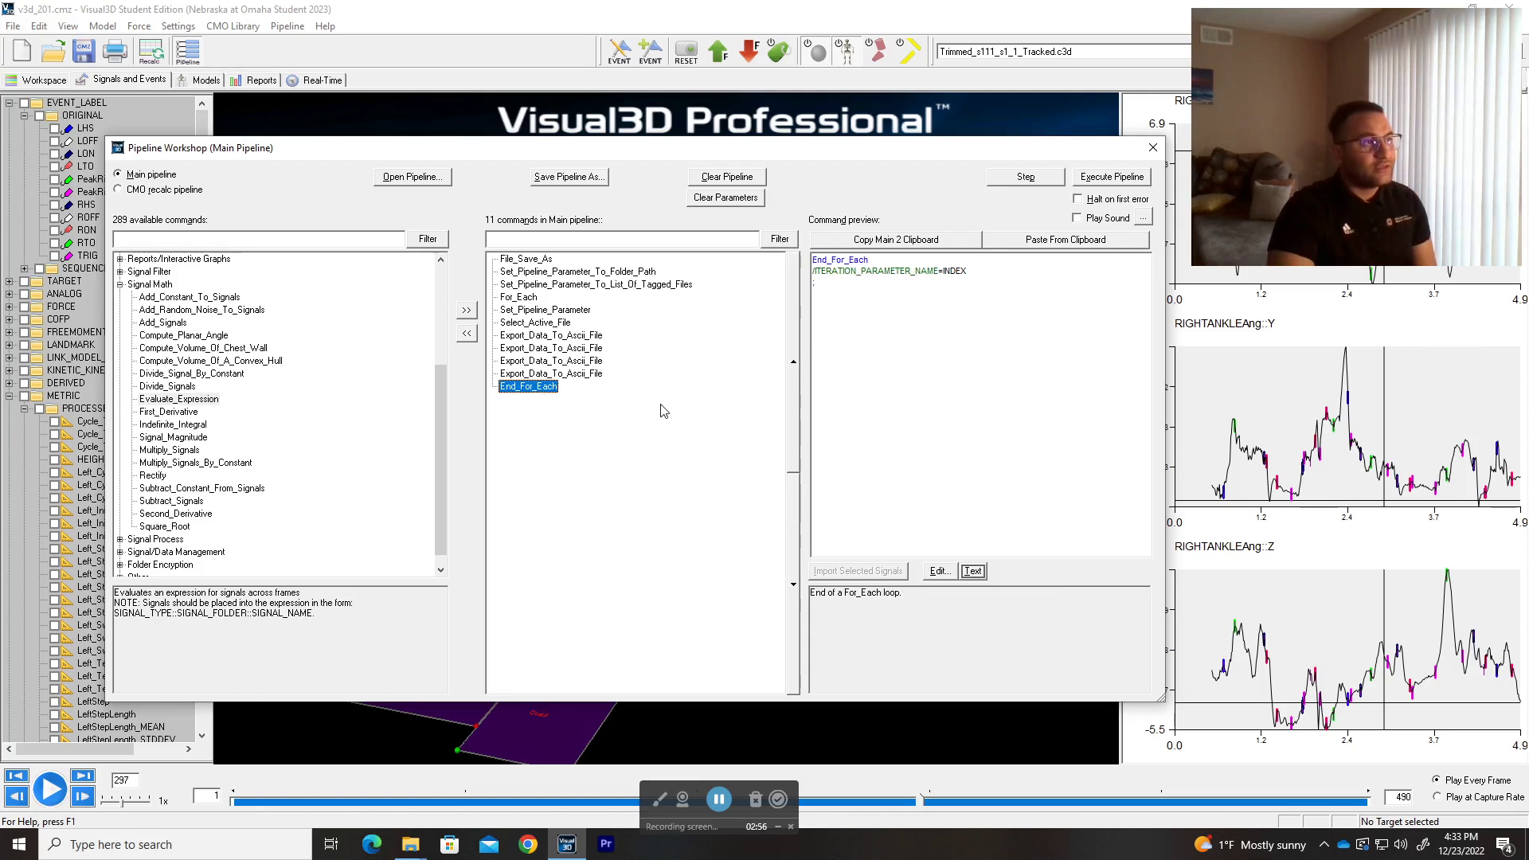
click(524, 297)
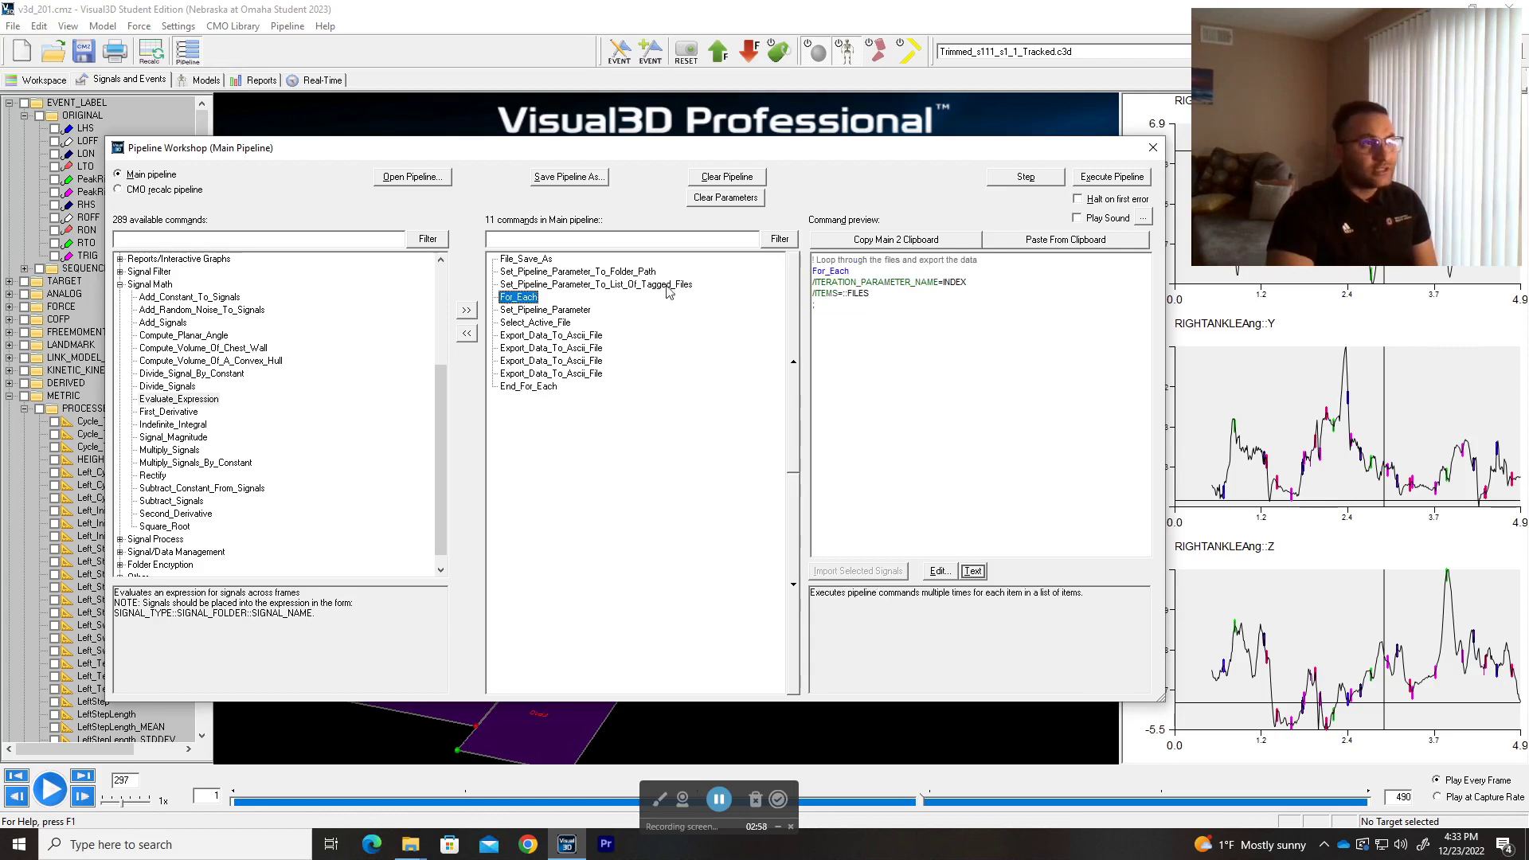
Highlight the loop comment, the INDEX iteration parameter and the ::FILES items list
drag(977, 260, 826, 261)
click(938, 282)
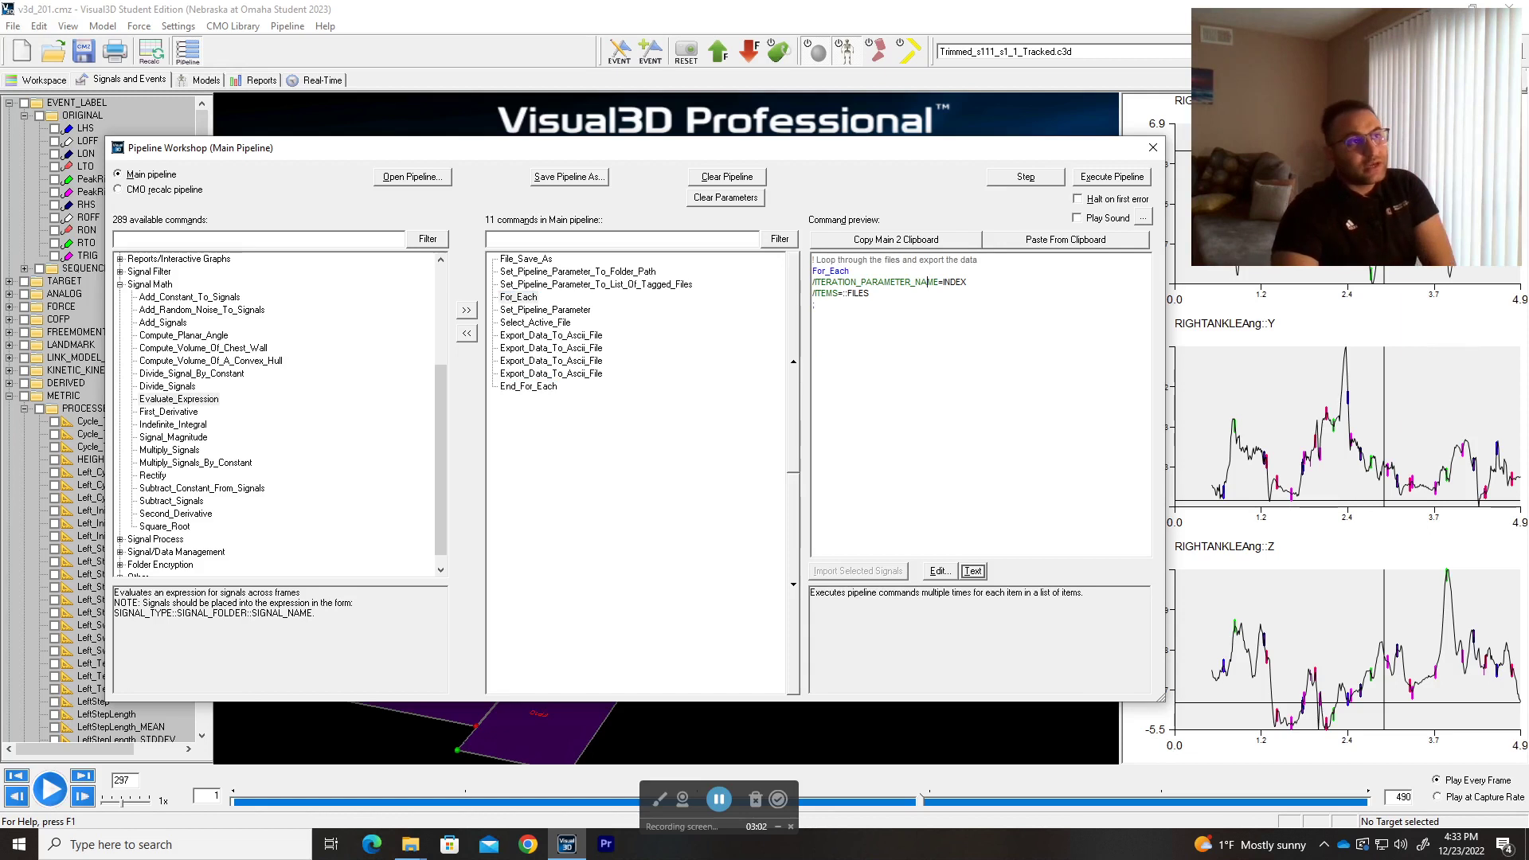
drag(966, 282, 943, 281)
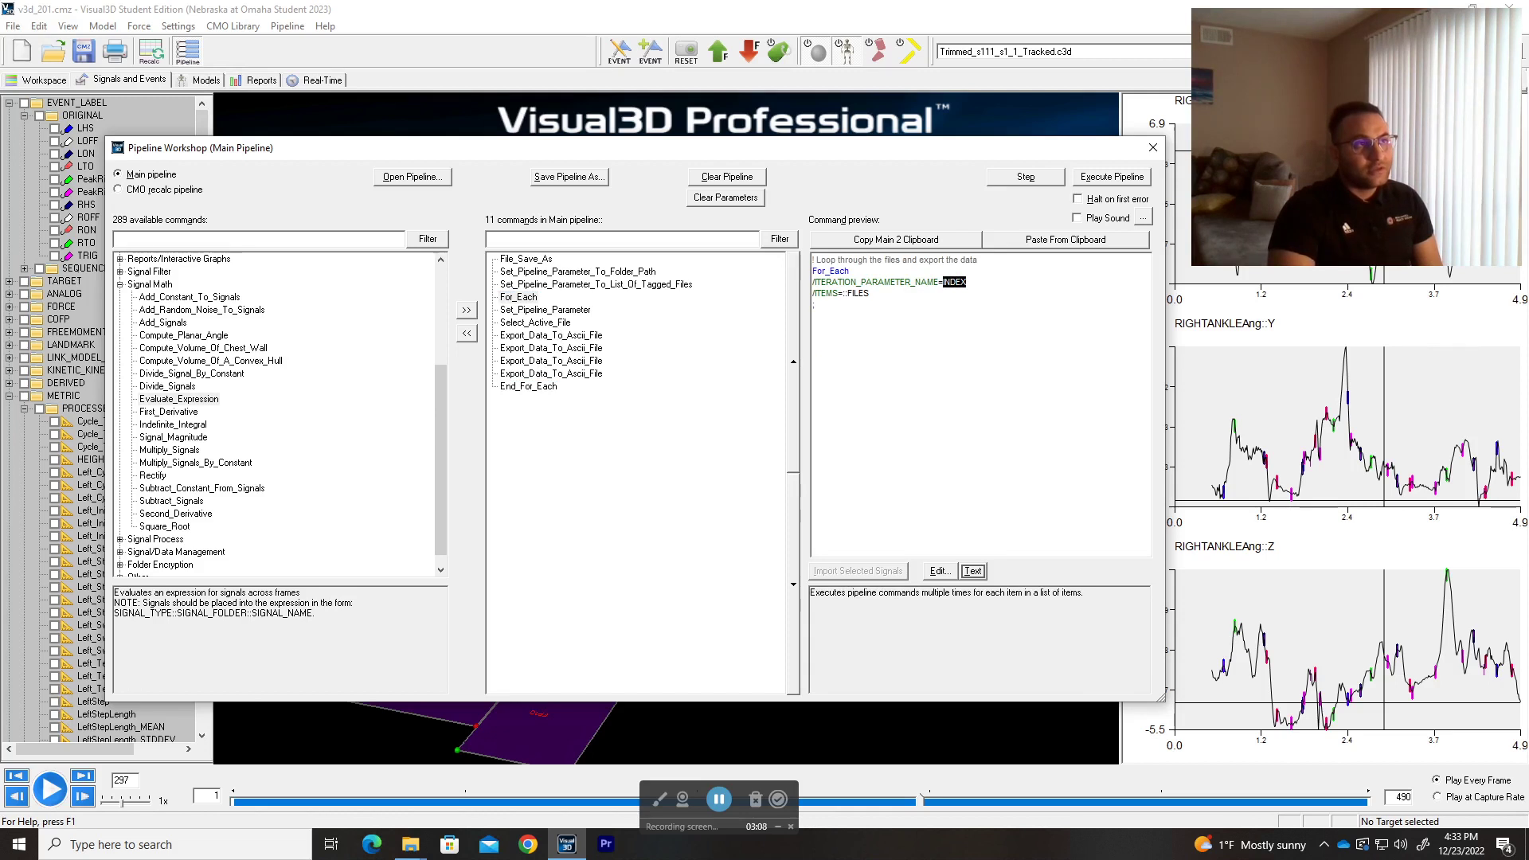
click(871, 294)
ctrl+scroll(871, 294, up, 3)
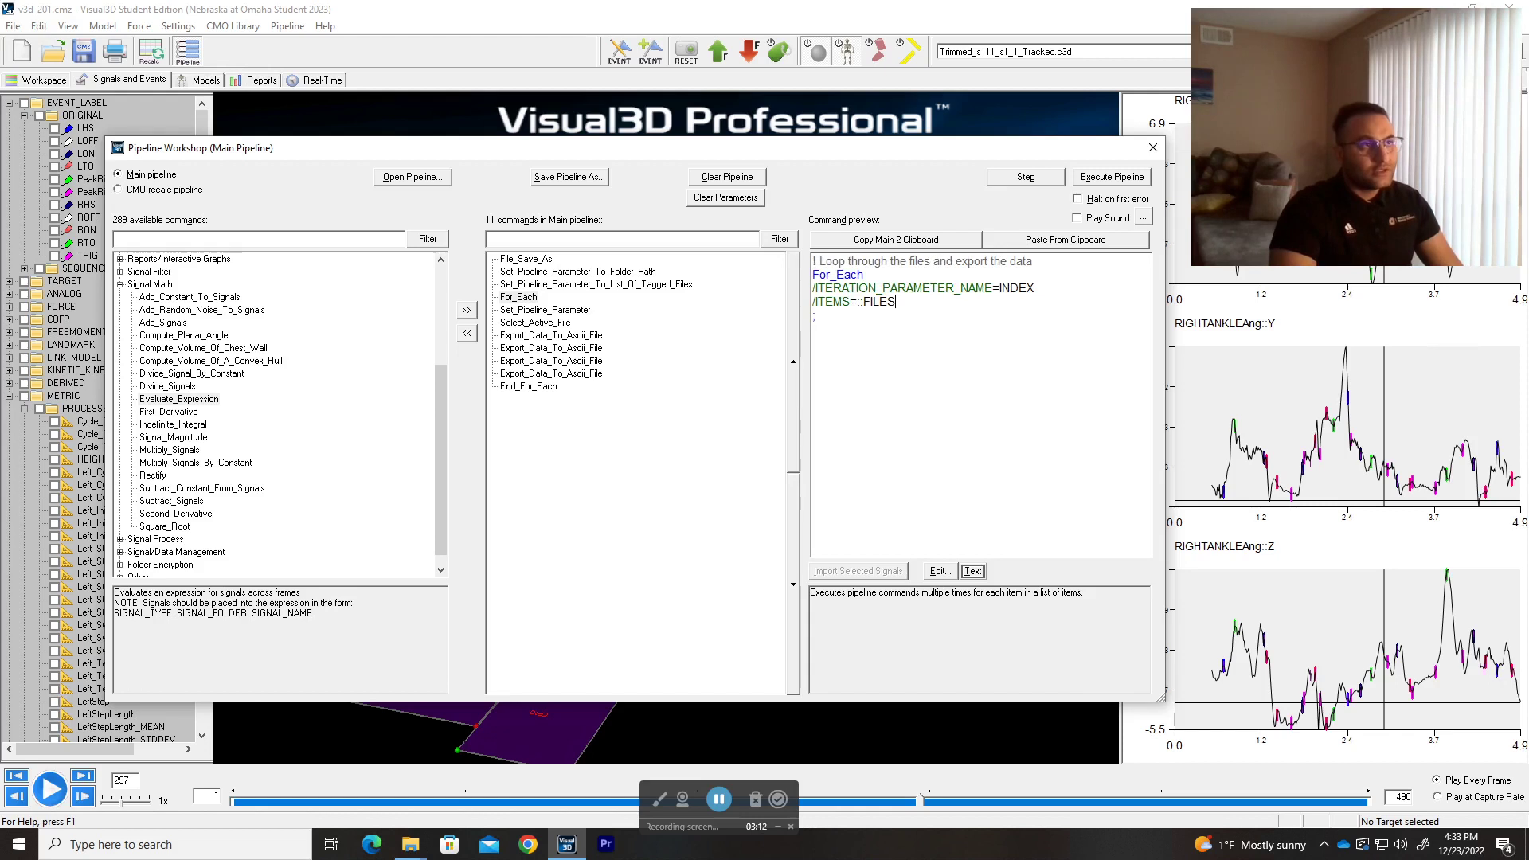
drag(1034, 289, 999, 289)
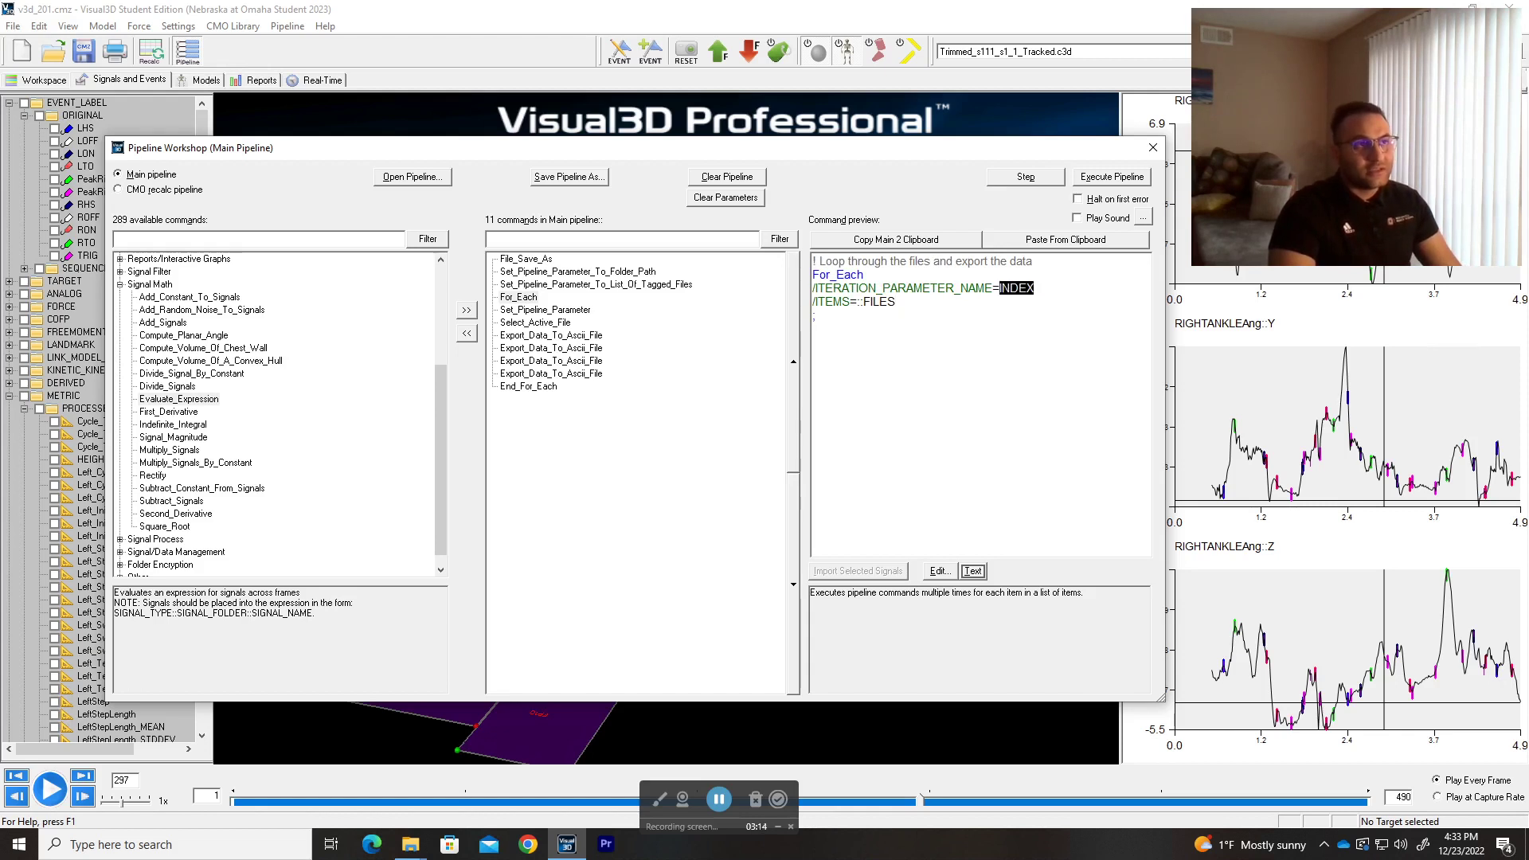
click(1037, 291)
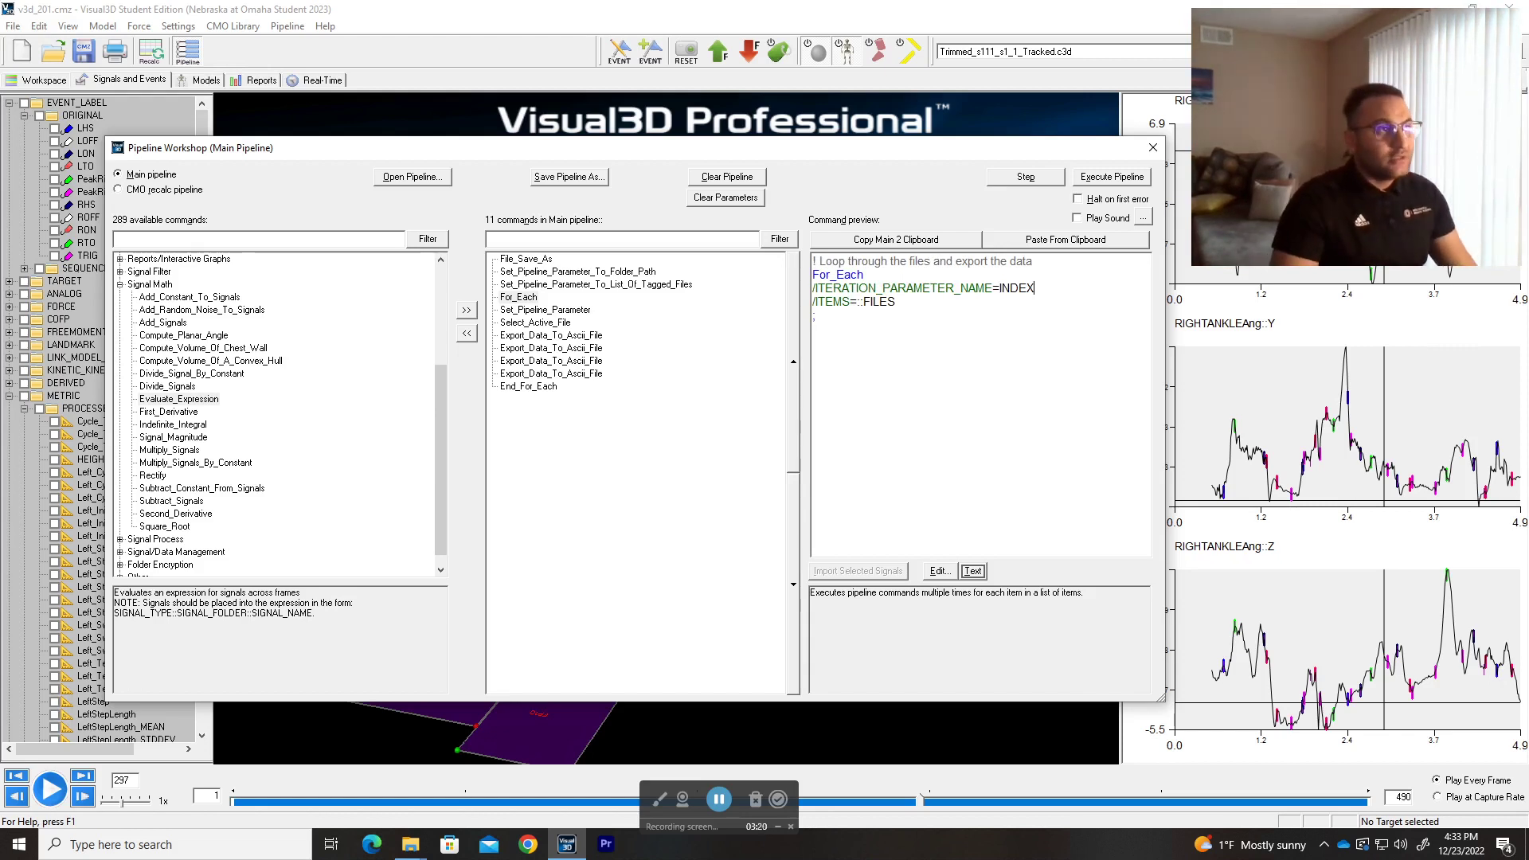
drag(896, 302, 861, 302)
click(891, 305)
ctrl+scroll(893, 303, down, 1)
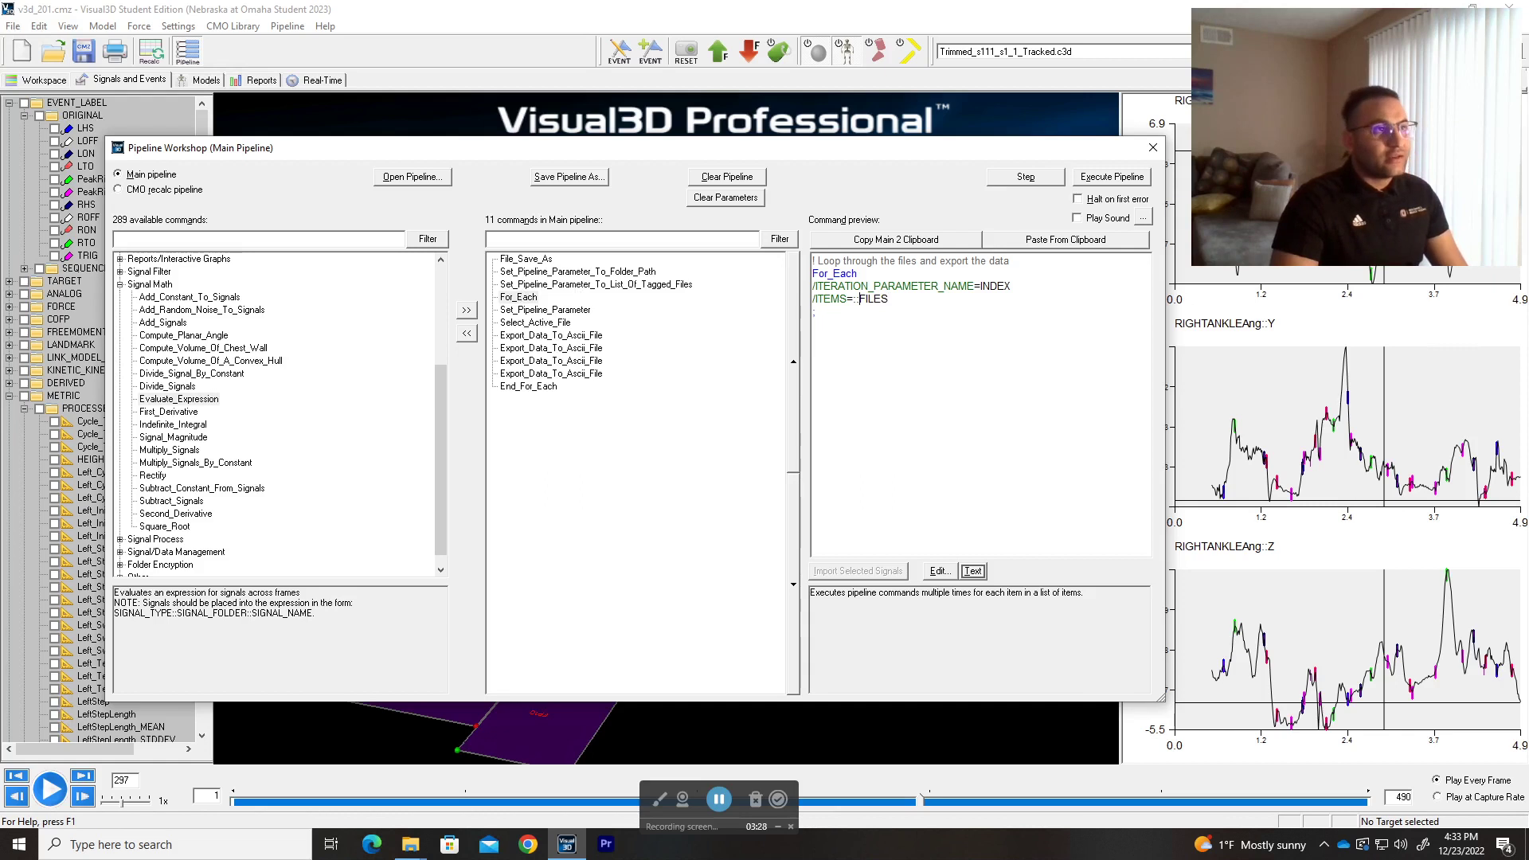
click(559, 285)
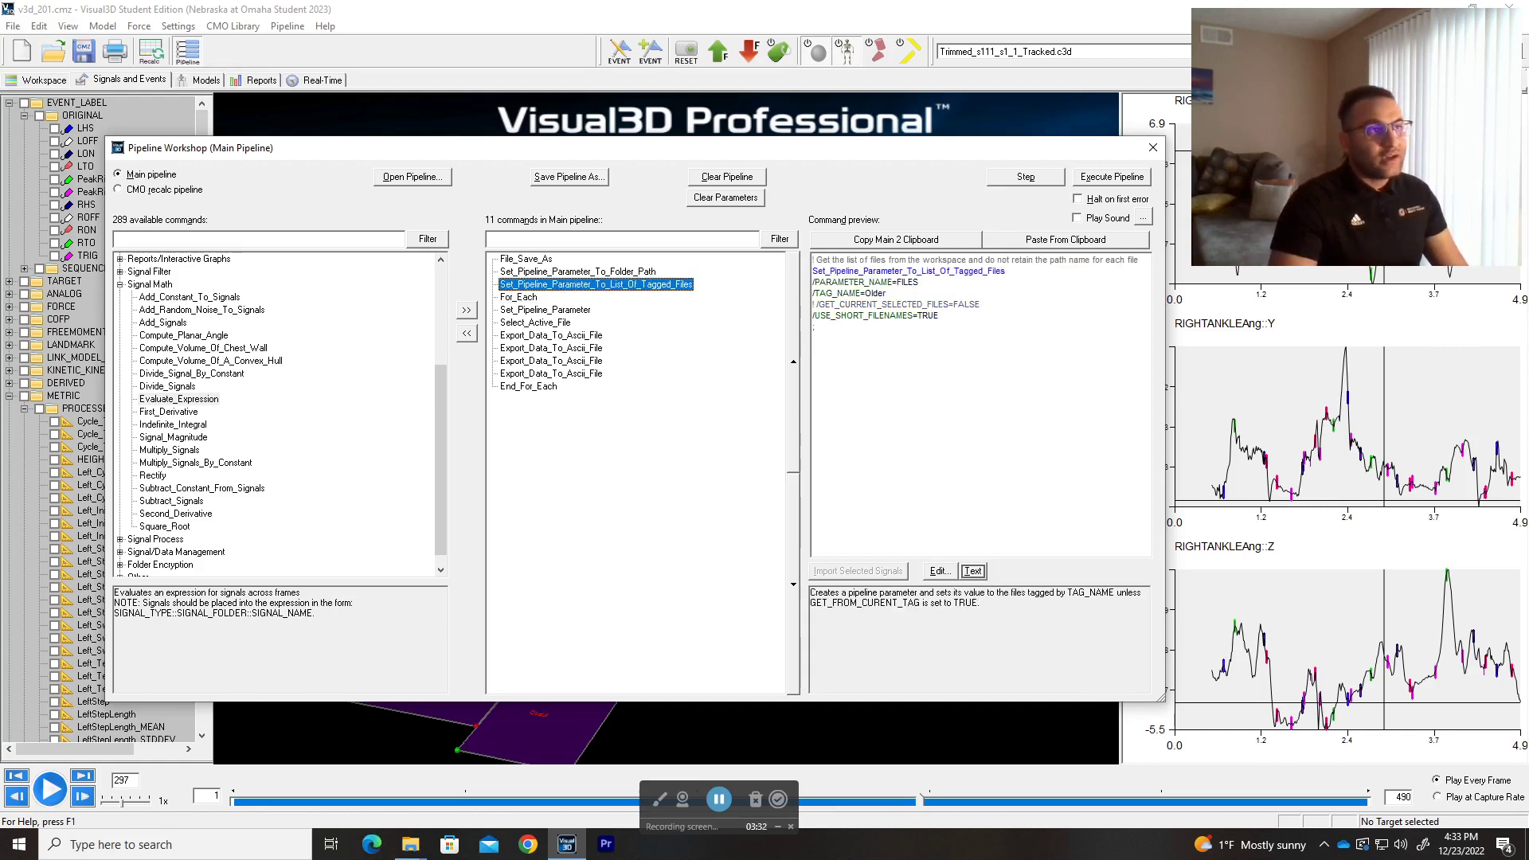
double_click(908, 282)
click(919, 281)
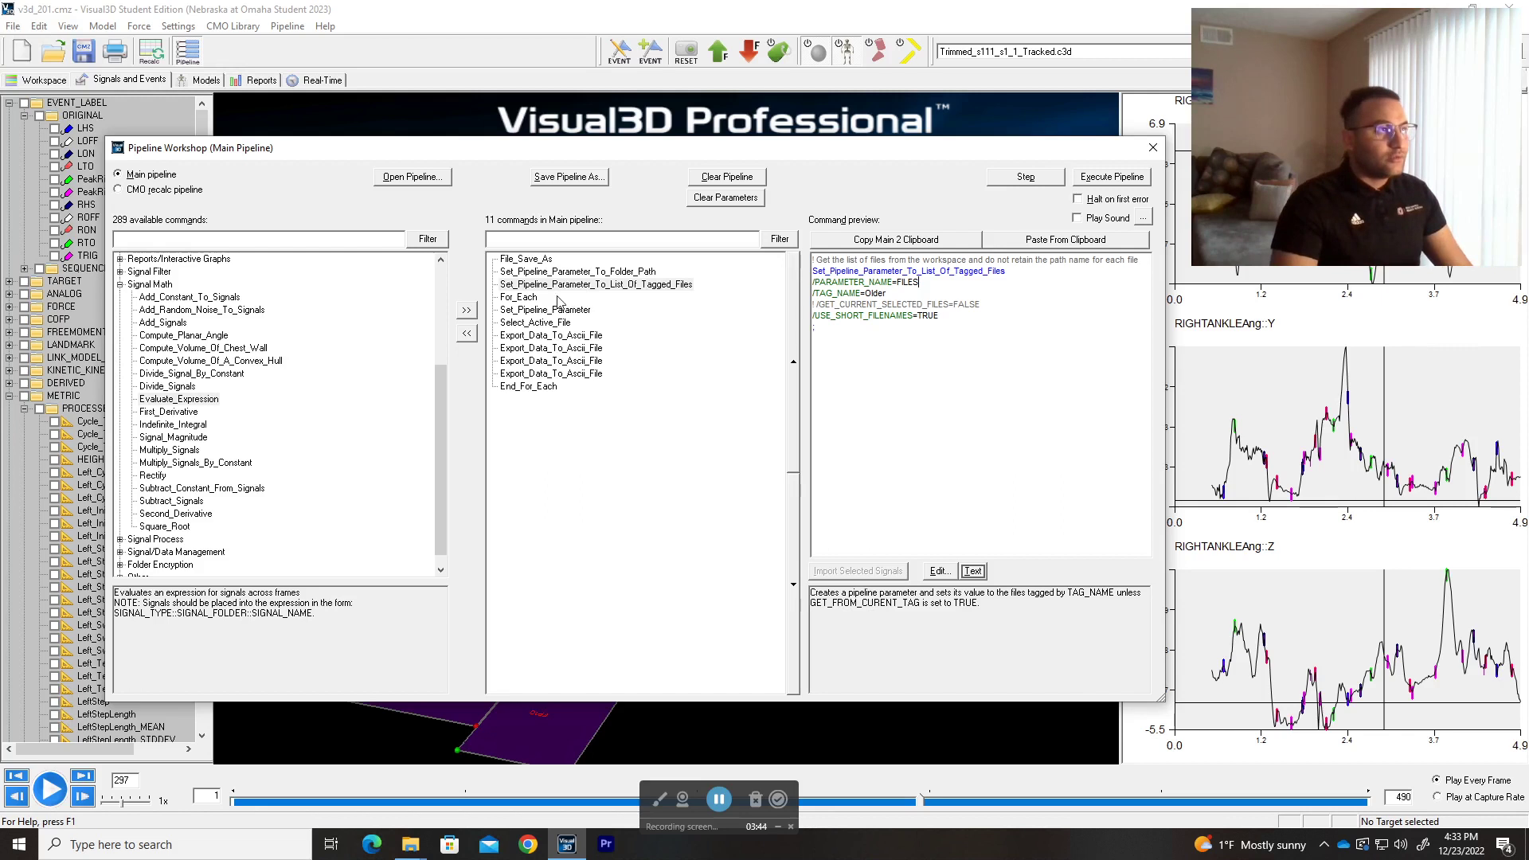
click(519, 299)
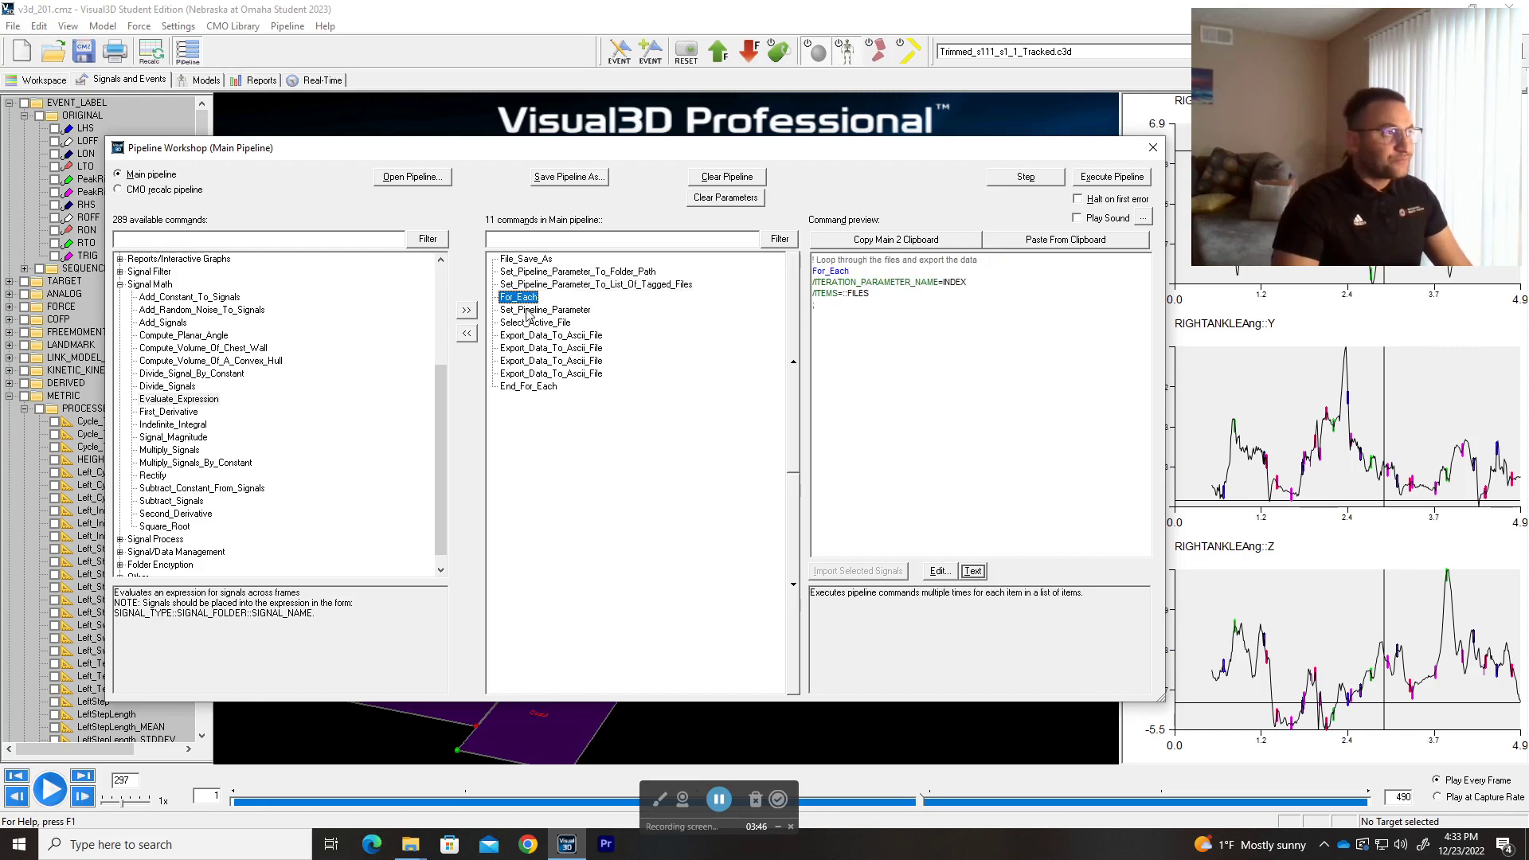
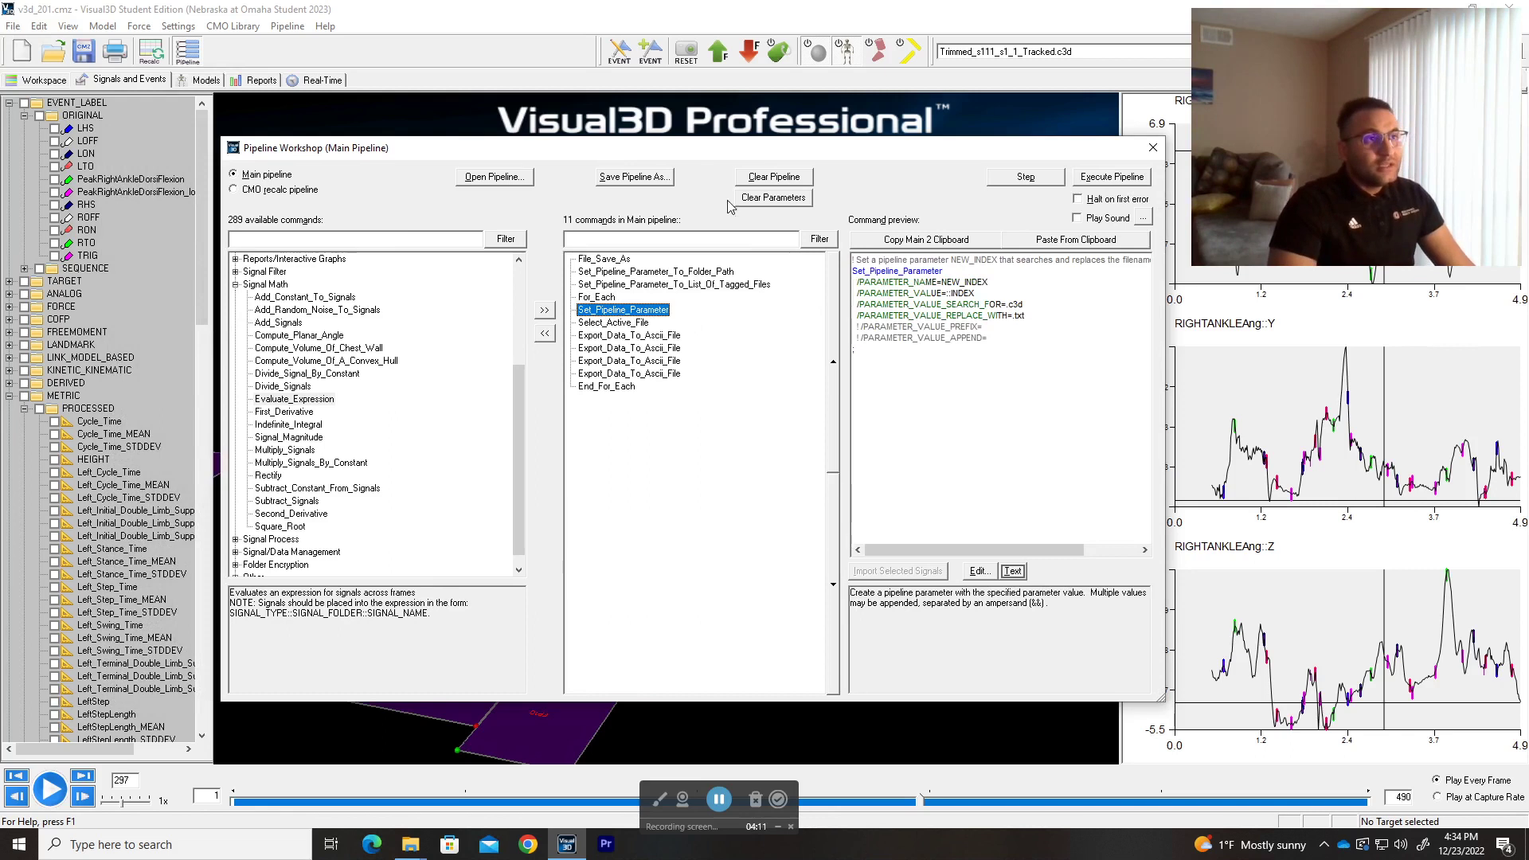
Read the Set_Pipeline_Parameter preview, highlighting INDEX as the value NEW_INDEX is built from
drag(723, 154, 718, 145)
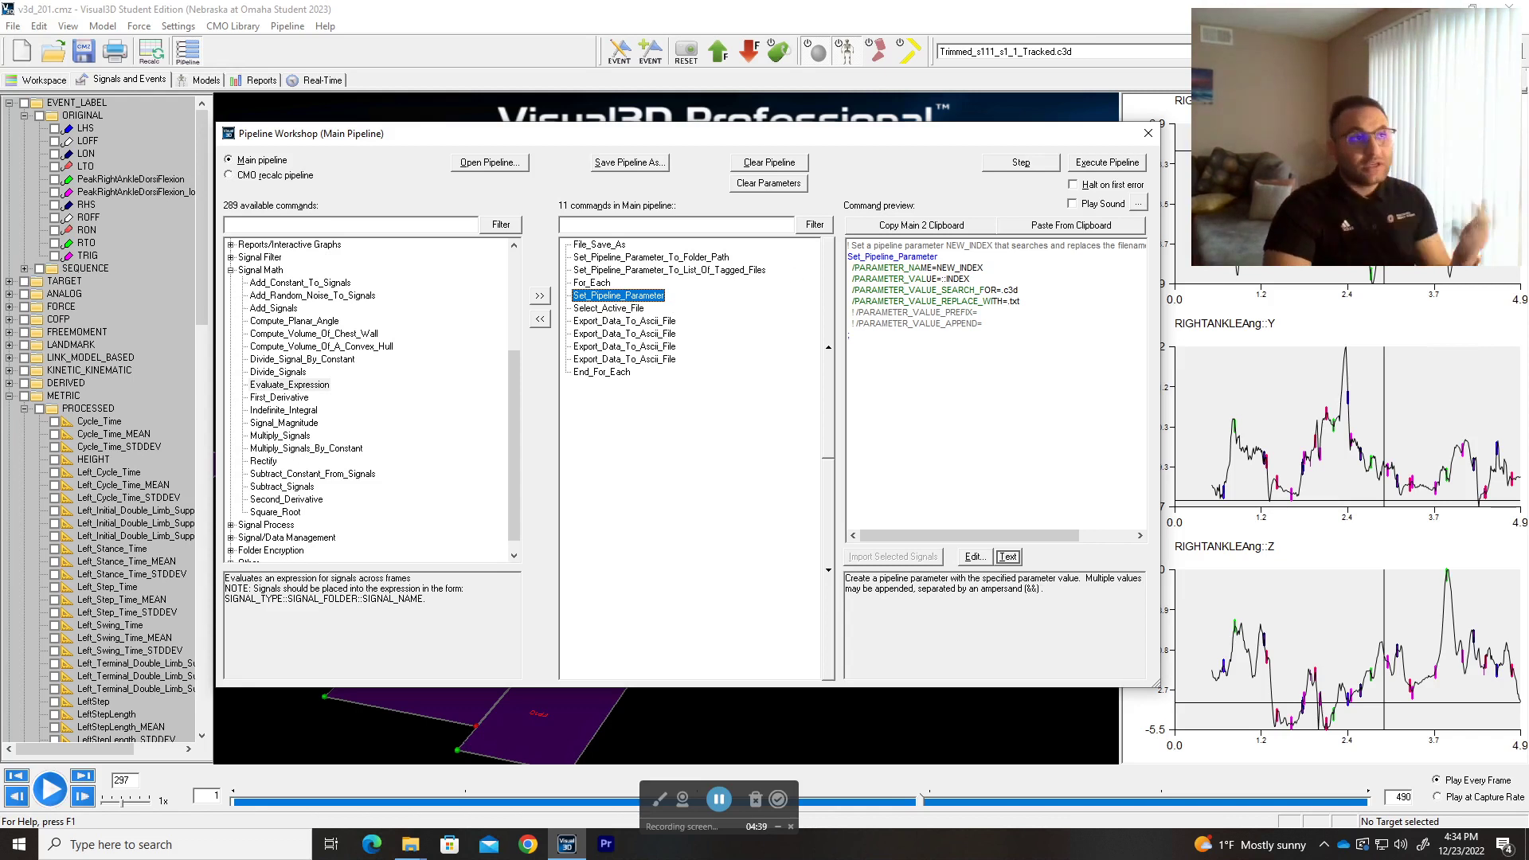
drag(971, 279, 946, 279)
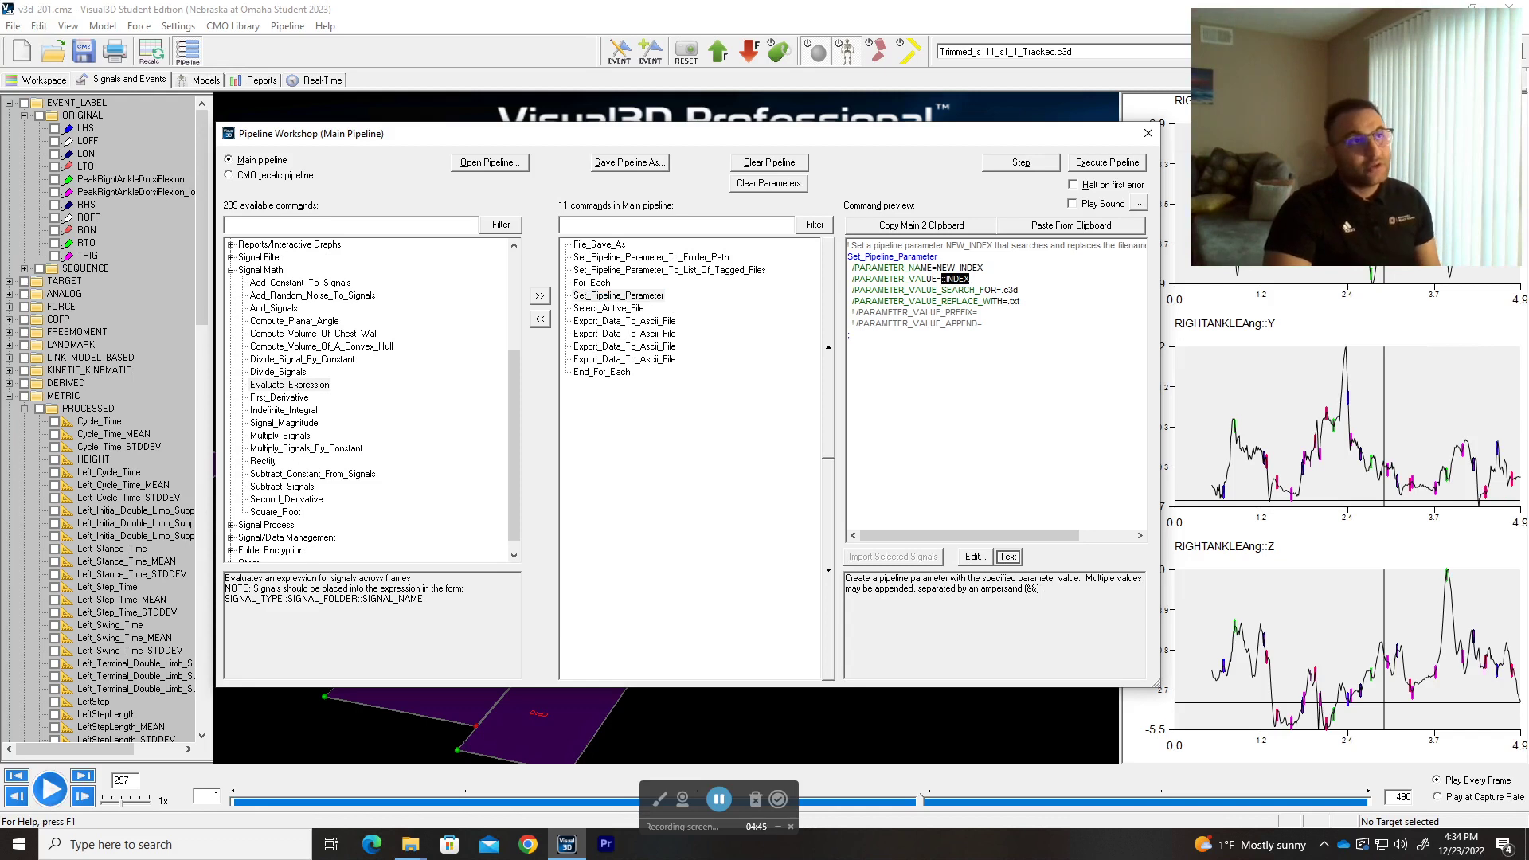
Check the three trial files in the Workspace tab, then reopen Pipeline Workshop
click(1147, 133)
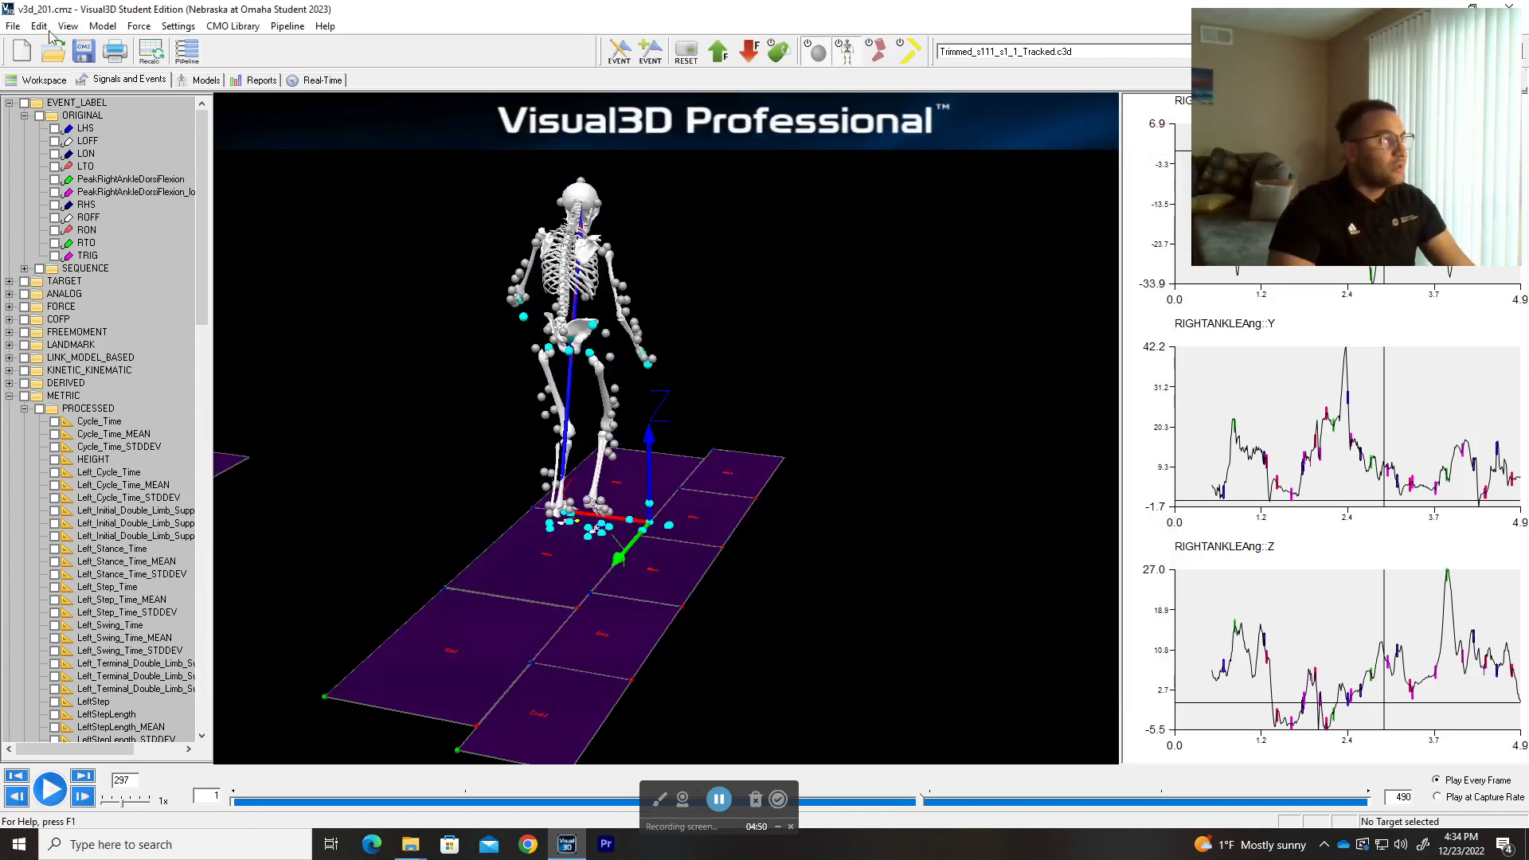
click(43, 80)
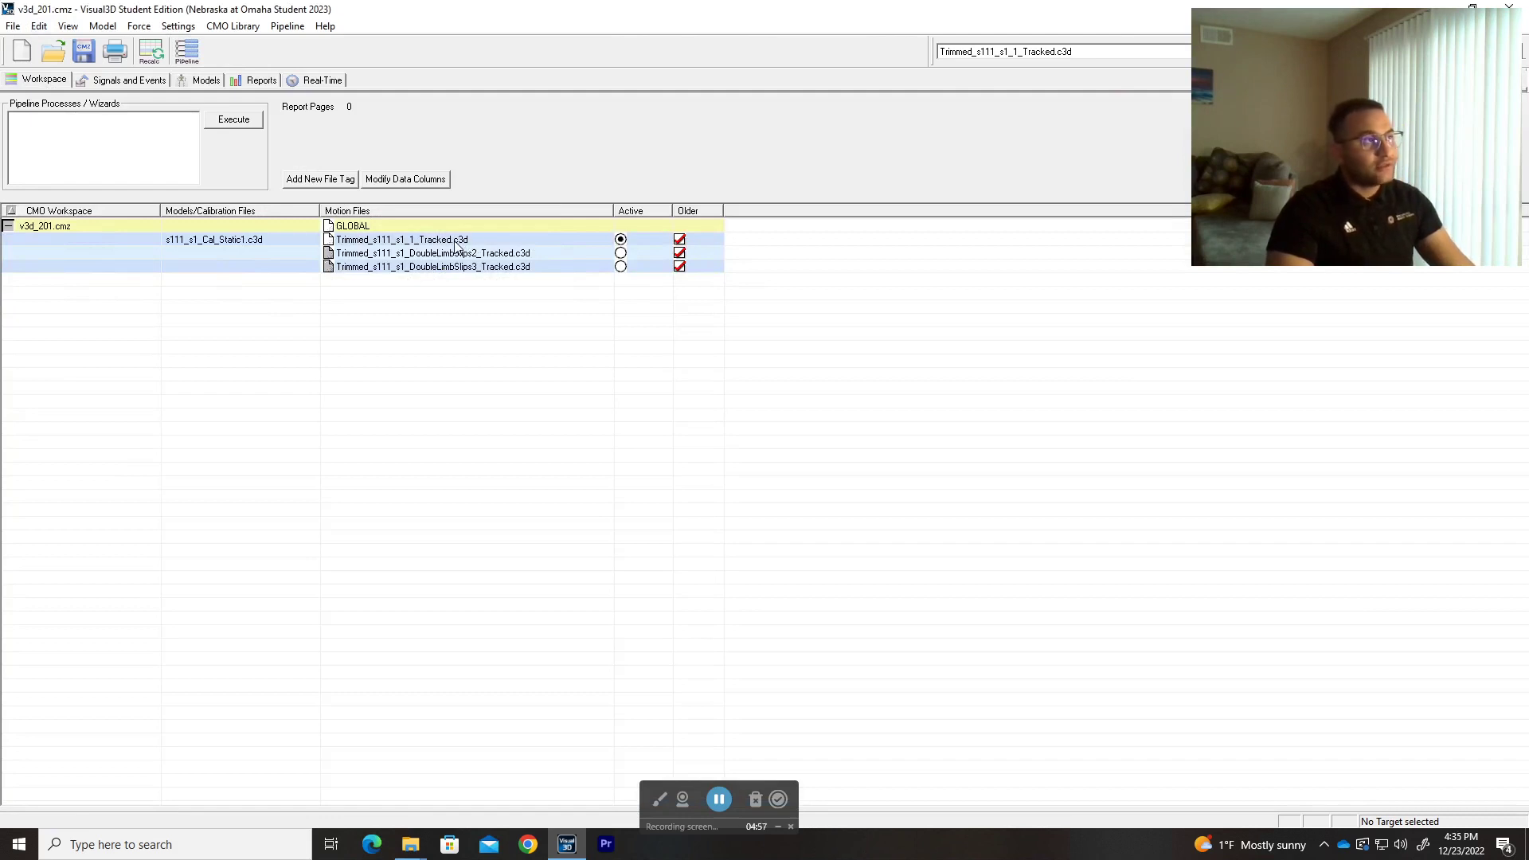
click(188, 51)
Review the .c3d search value, then Select_Active_File's FILE_NAME set to &::INDEX
drag(1019, 290, 1002, 290)
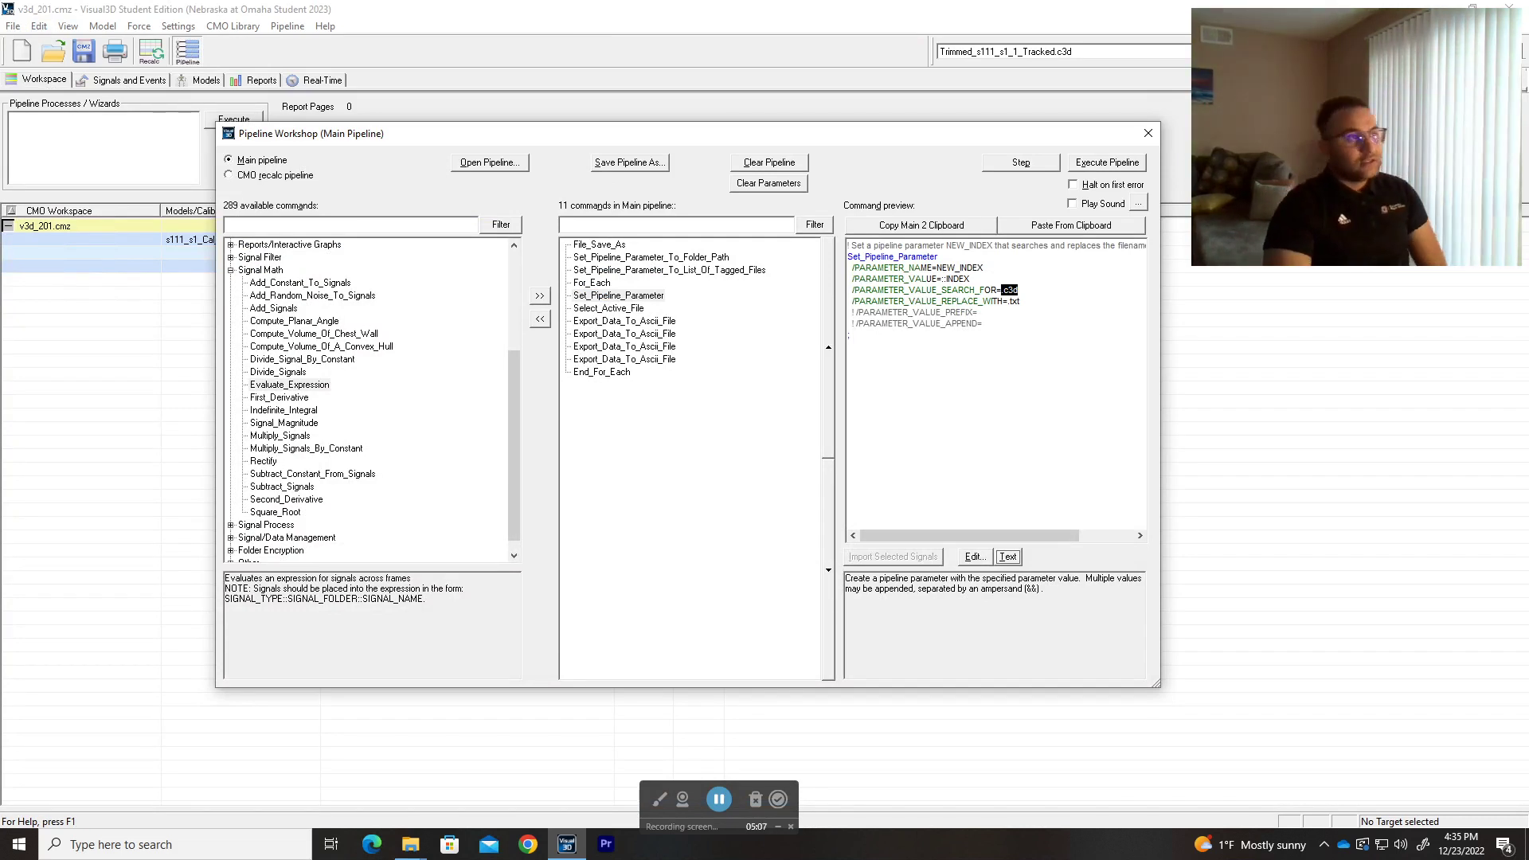
click(623, 299)
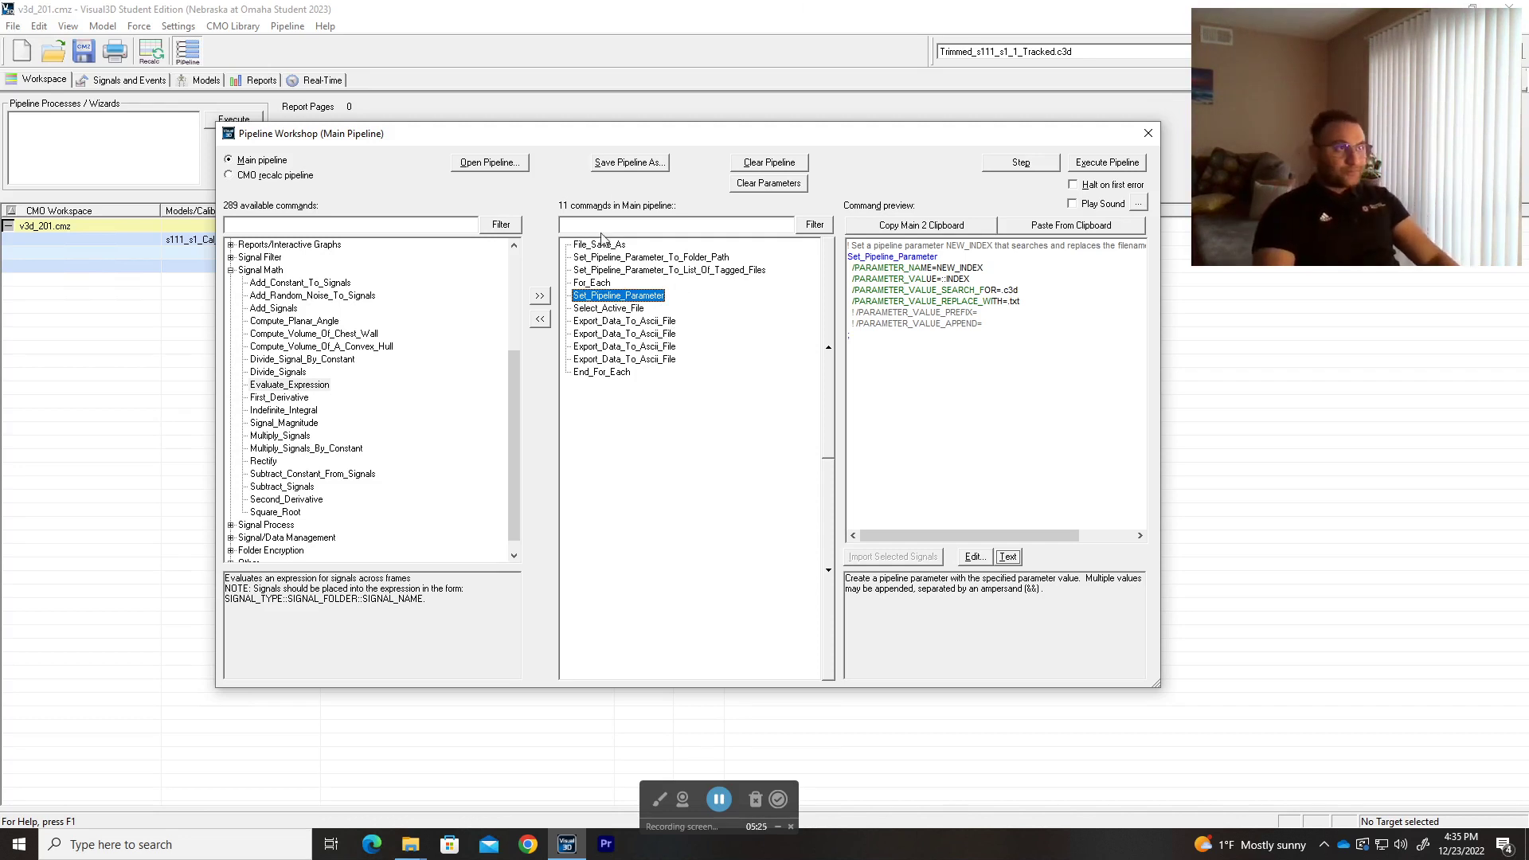
click(615, 310)
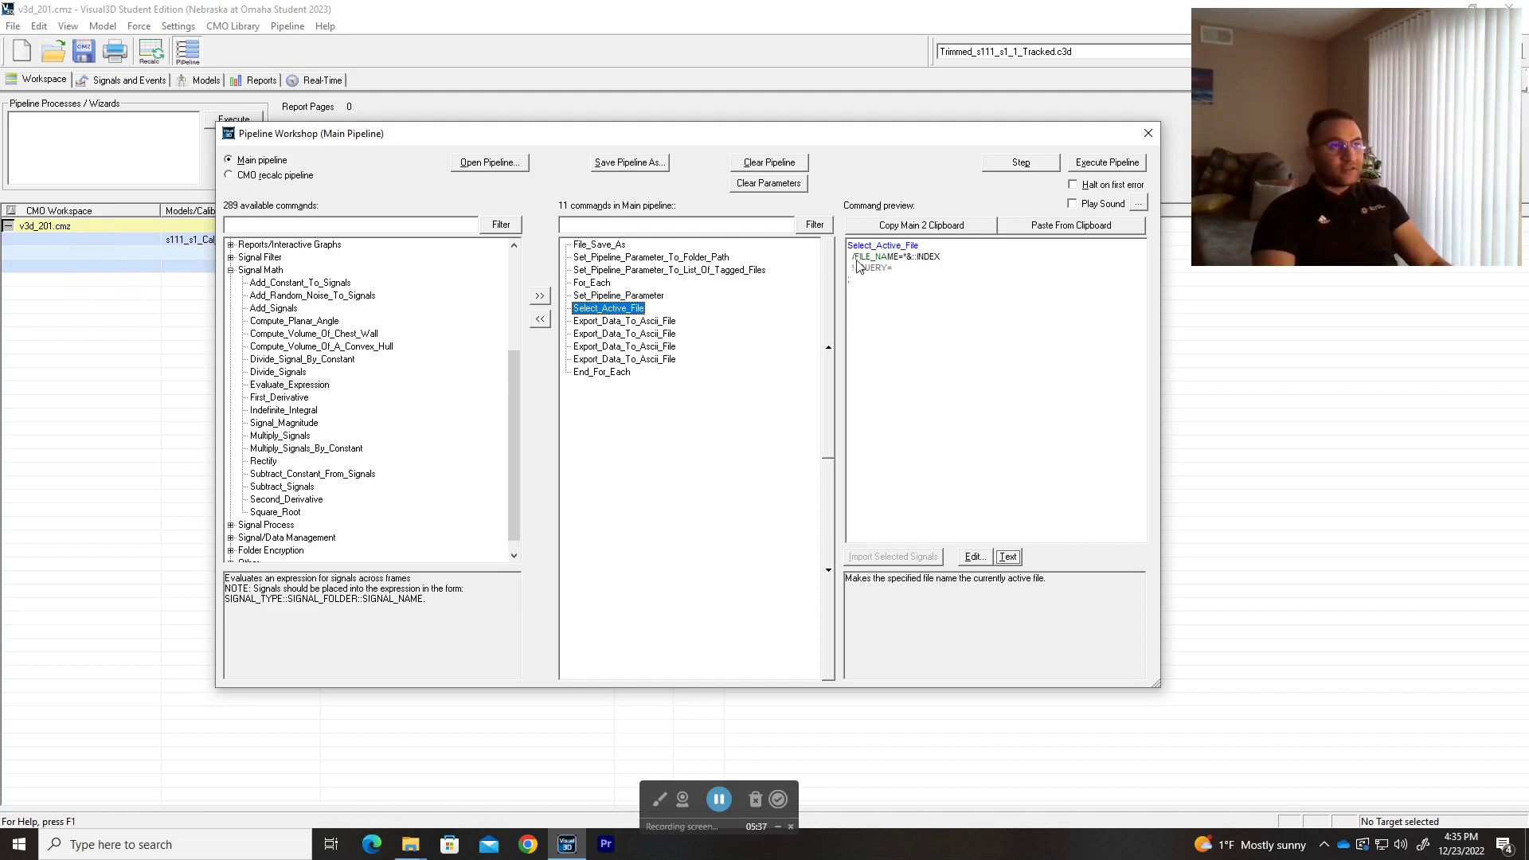
click(1010, 559)
drag(626, 250, 774, 280)
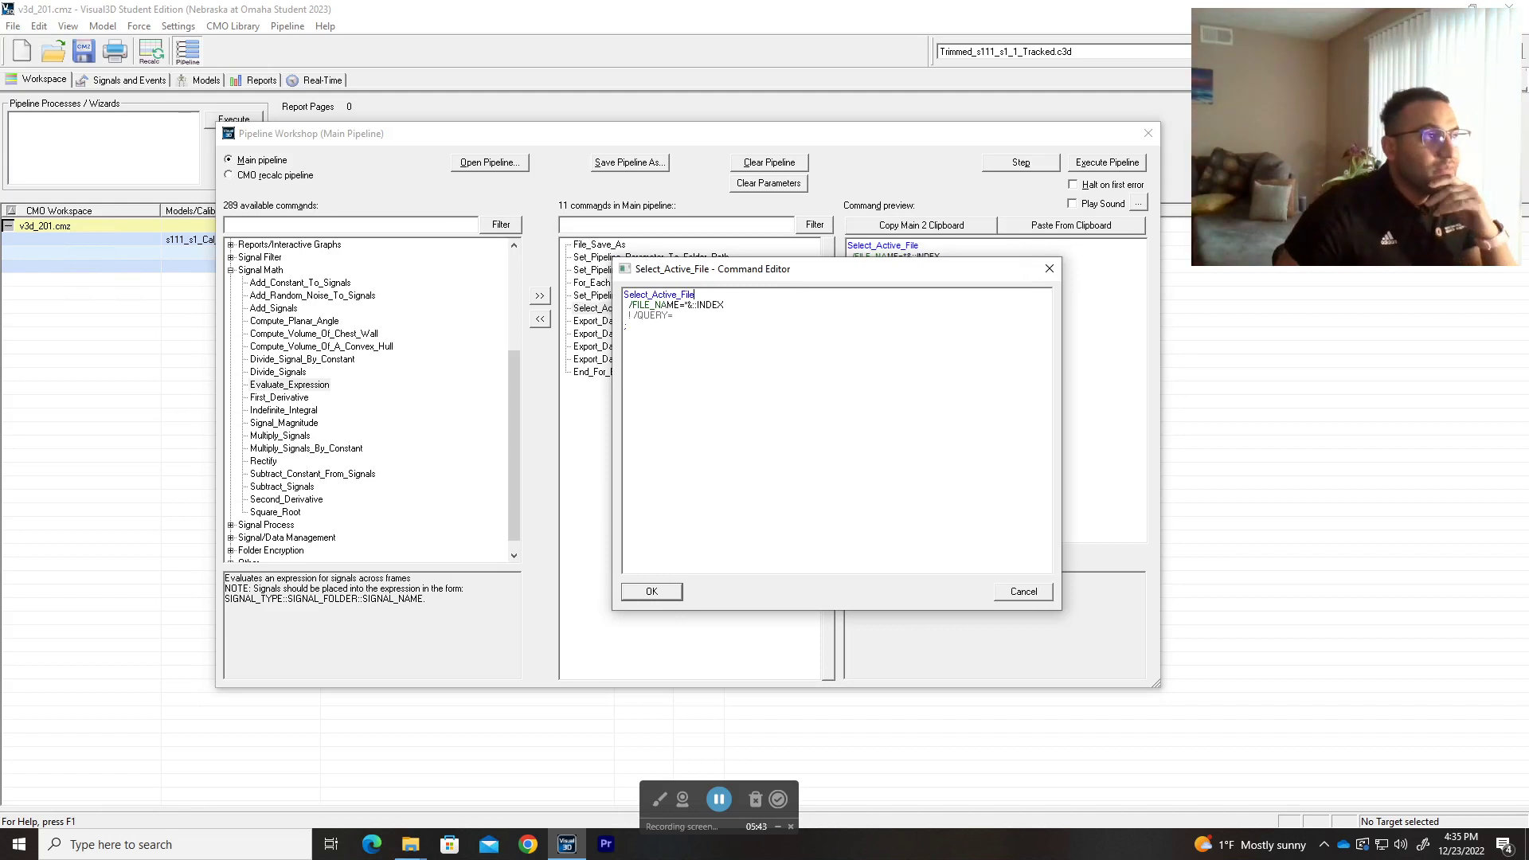
ctrl+scroll(836, 430, up, 8)
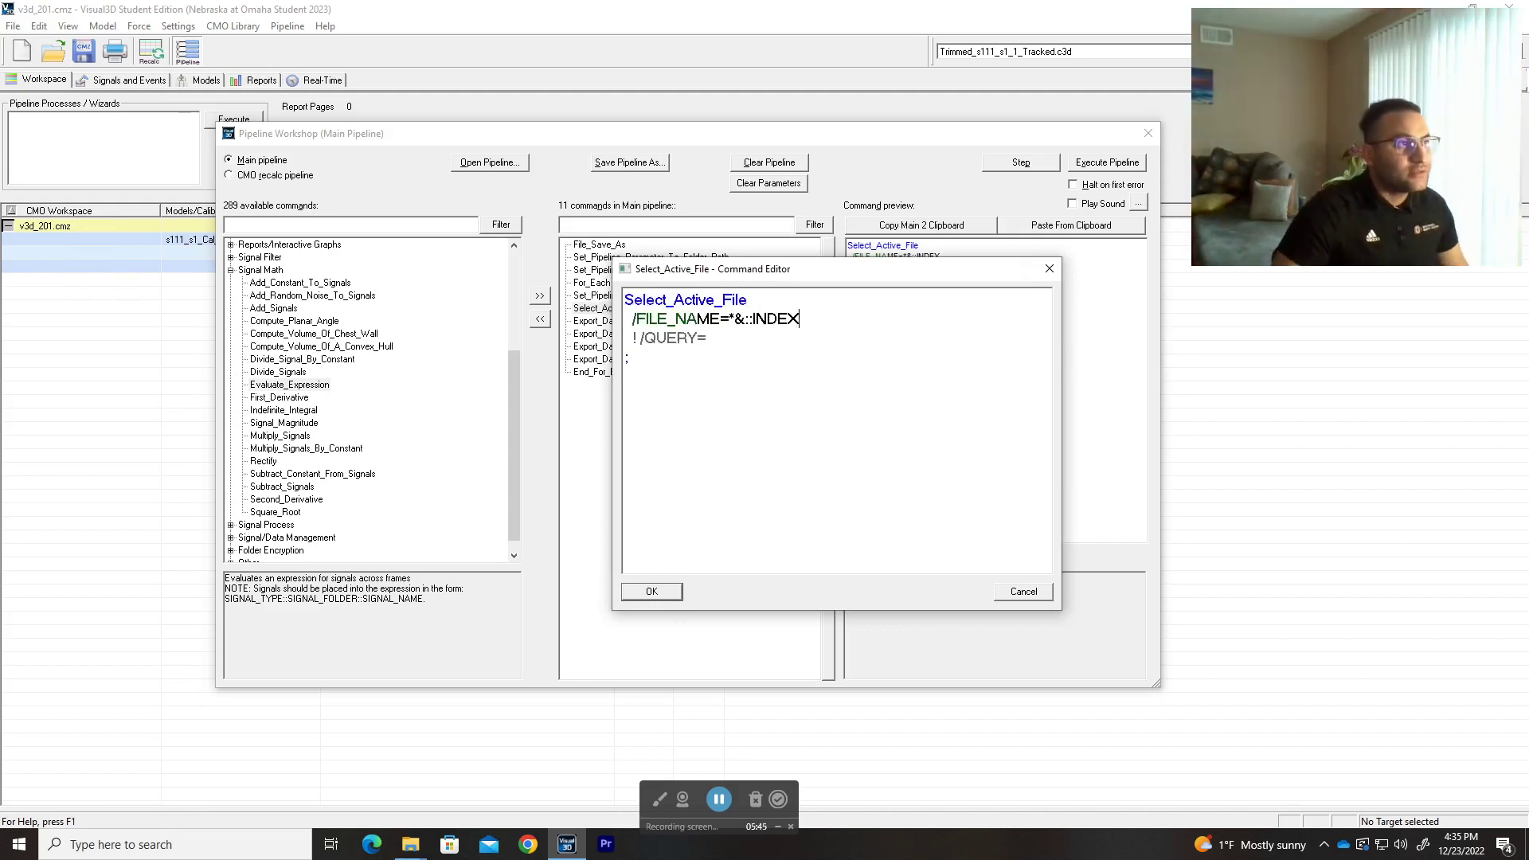
key(shift+Left)
key(shift+Left)
key(shift+Left)
key(shift+Left)
key(shift+Left)
key(shift+Left)
key(shift+Left)
drag(742, 320, 733, 320)
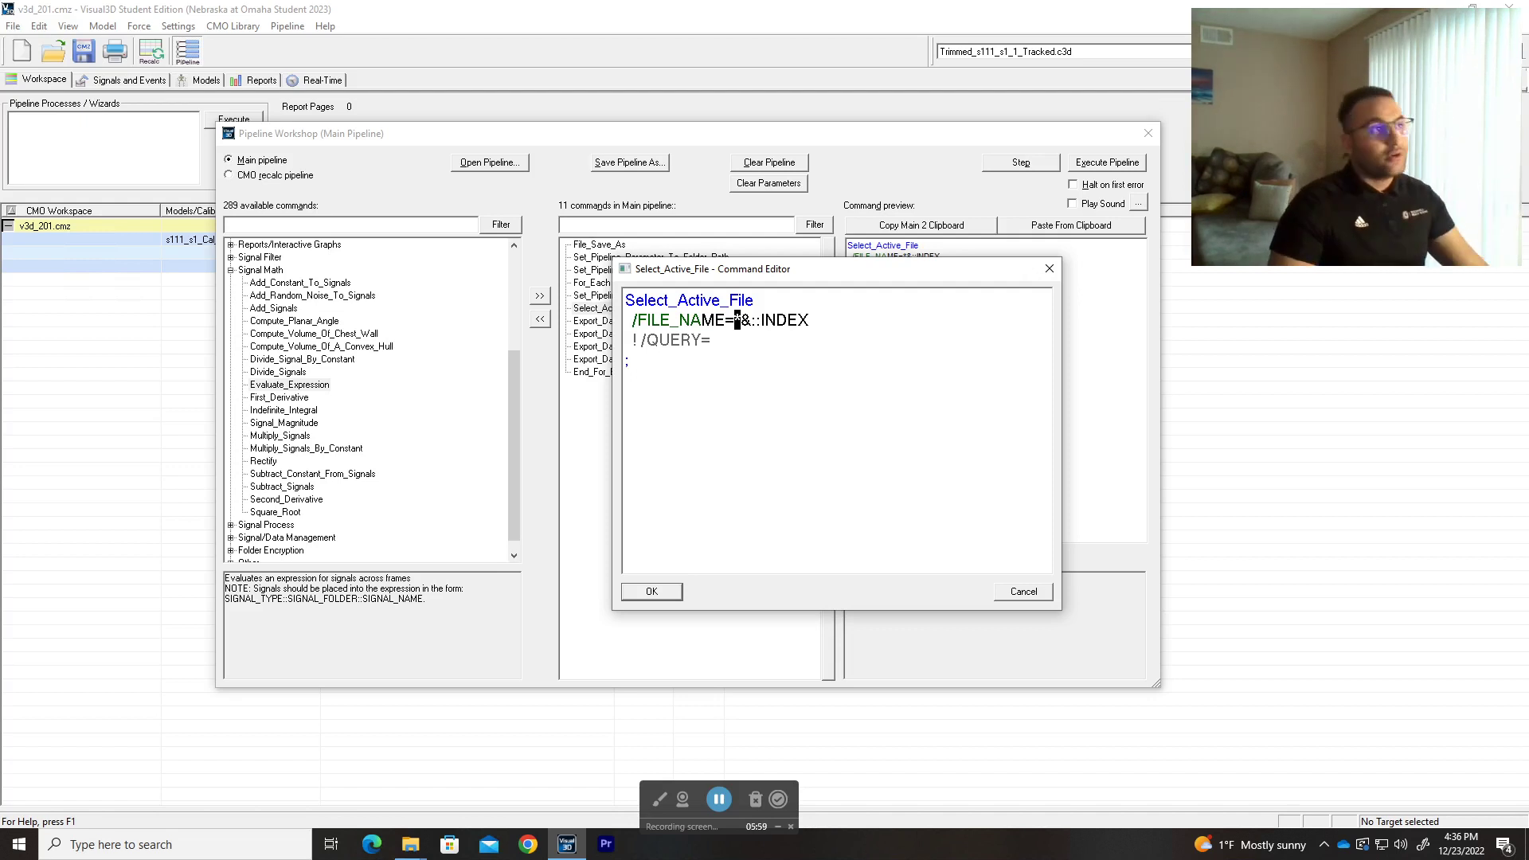
key(Right)
key(shift+Right)
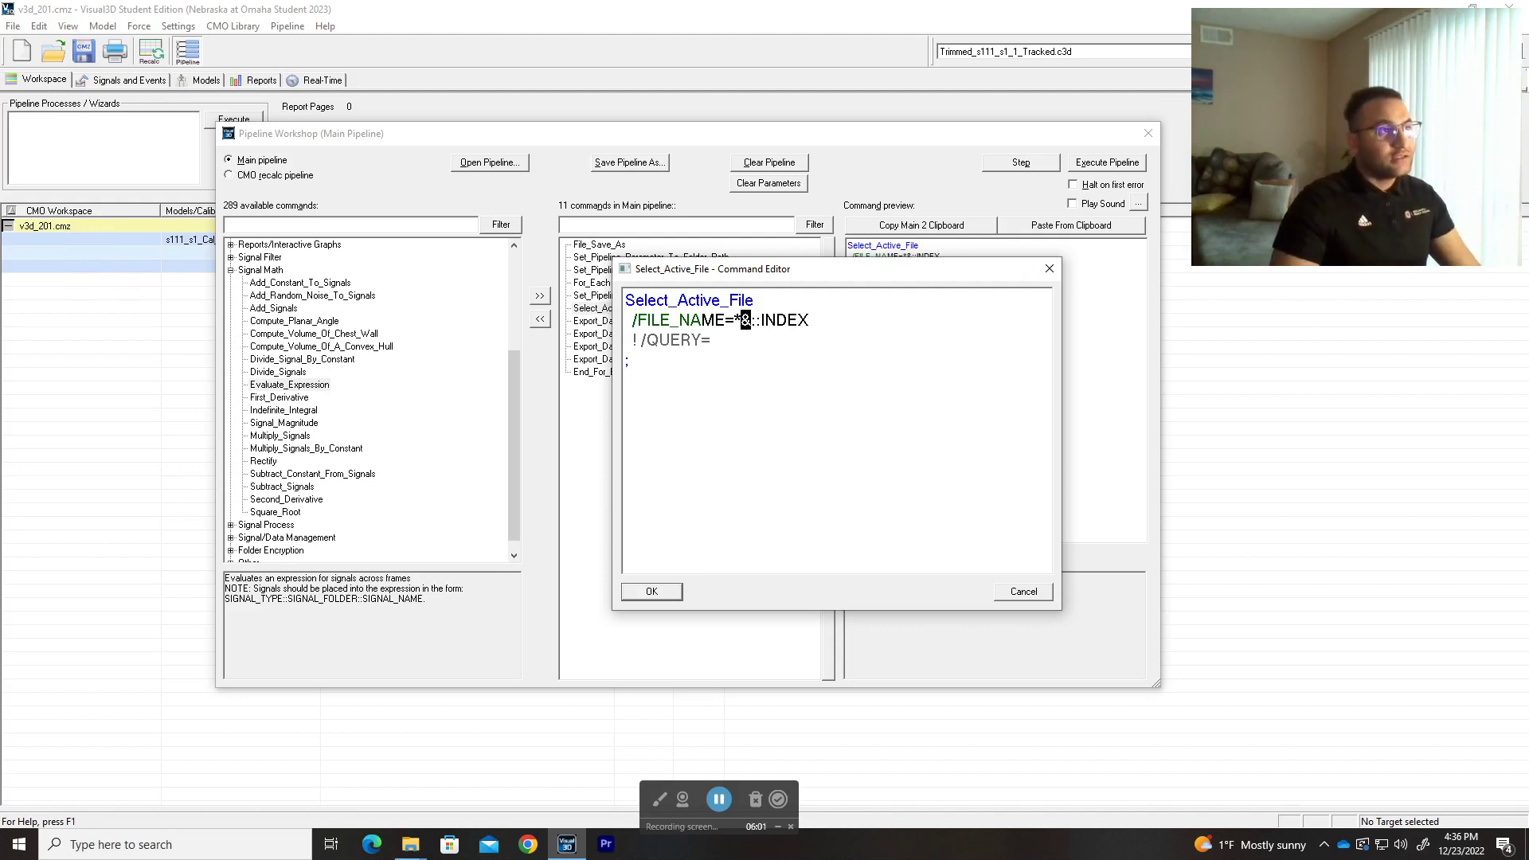
click(751, 323)
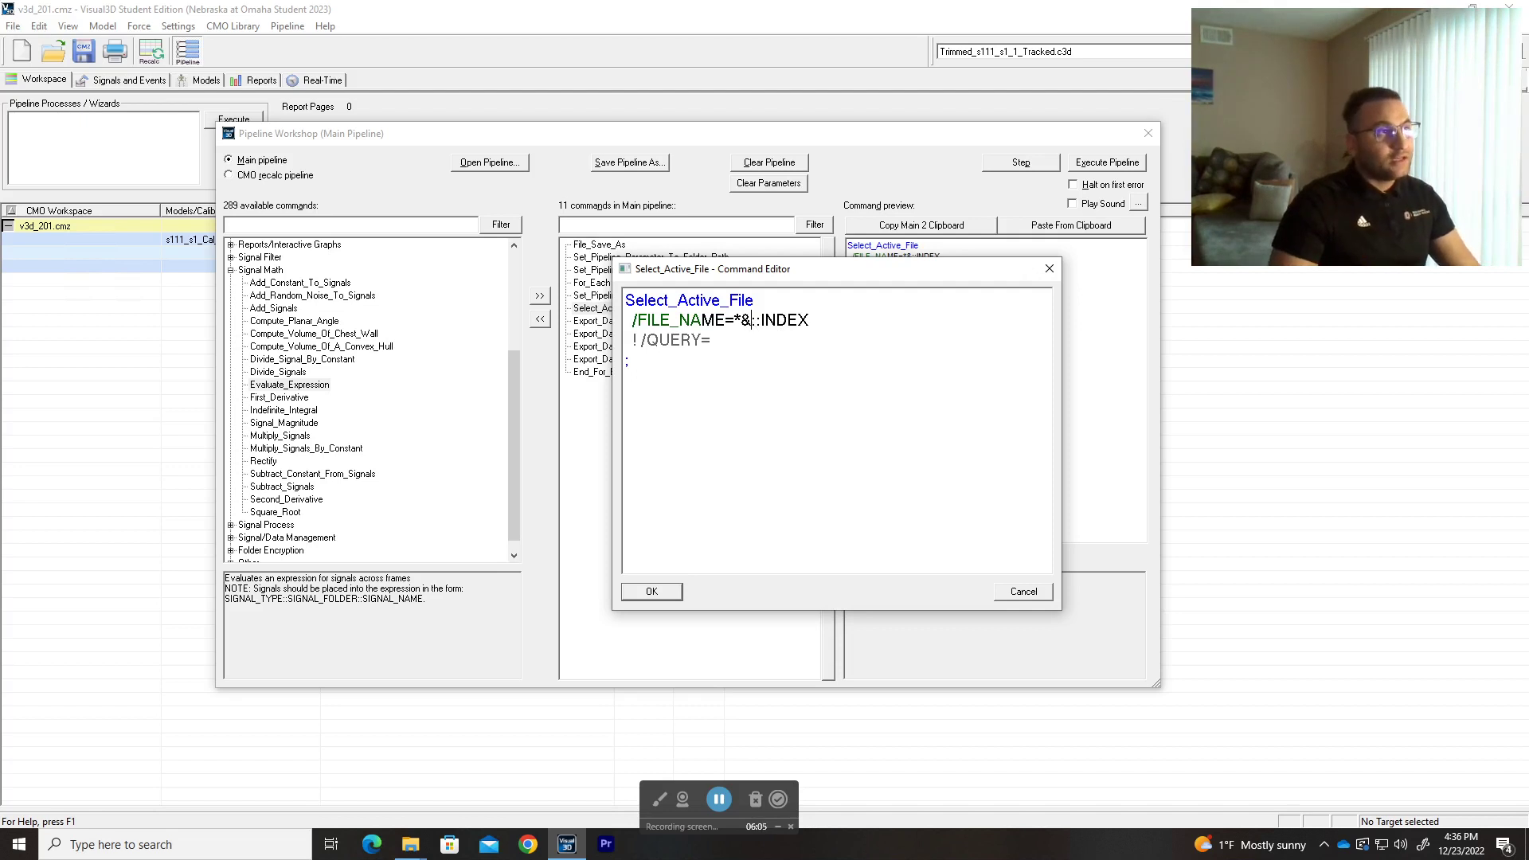
click(652, 591)
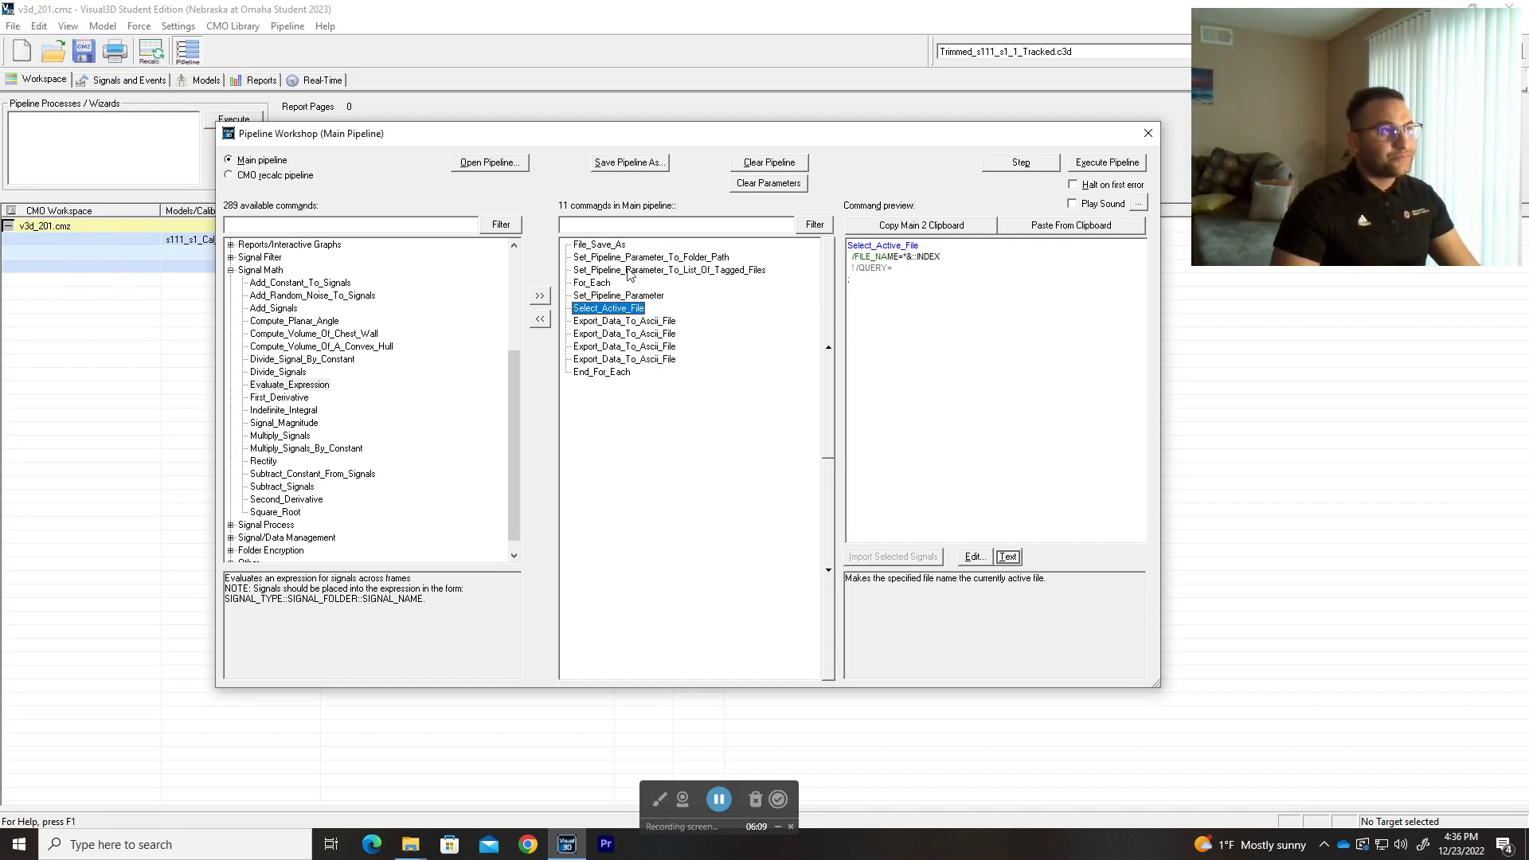
Review the folder-path step and the For_Each loop's INDEX parameter
click(631, 271)
click(637, 259)
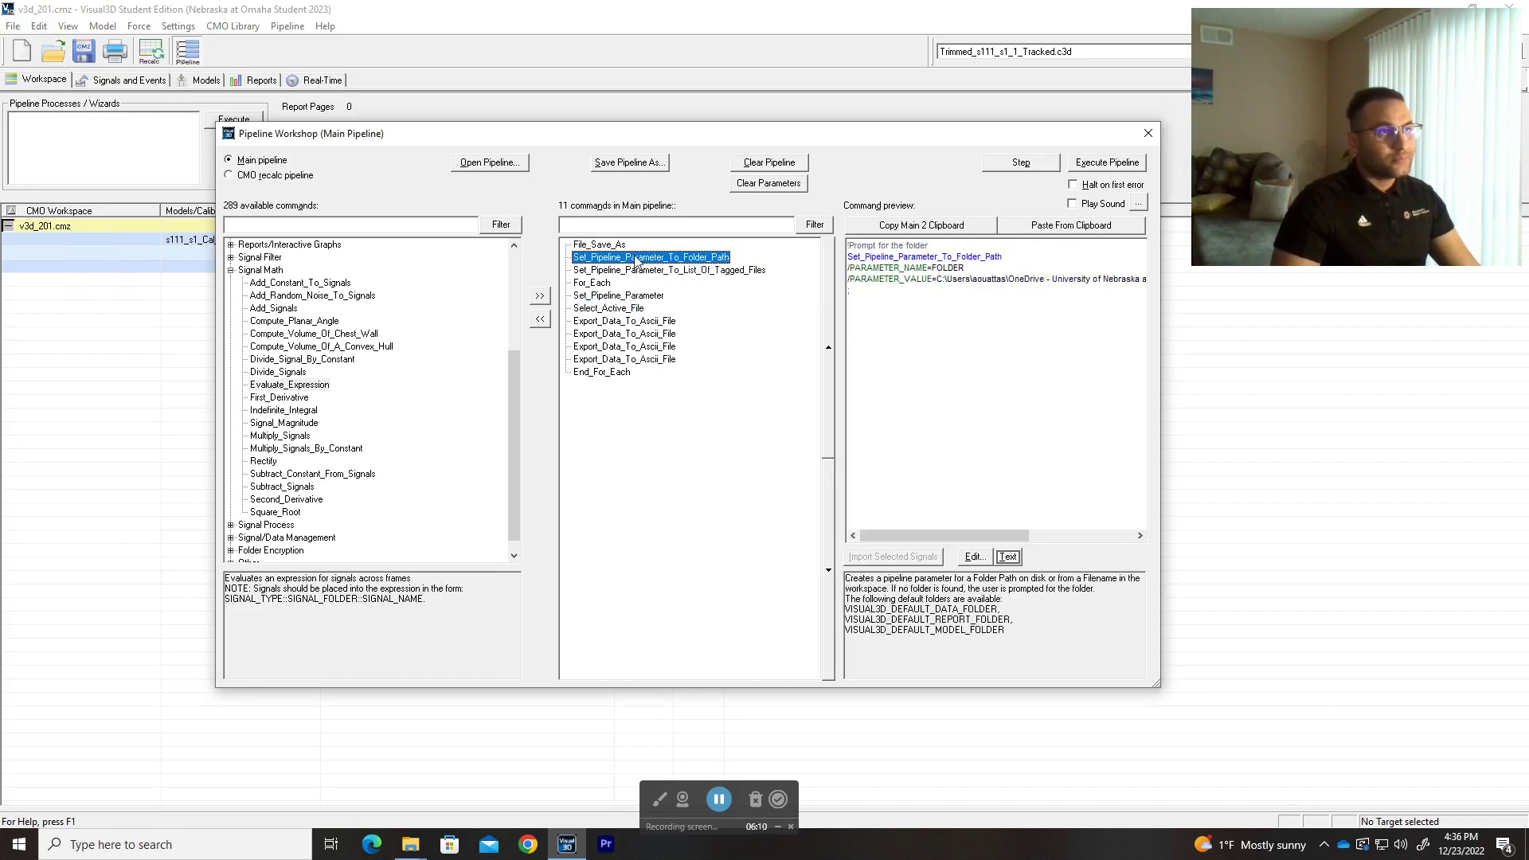
click(605, 285)
drag(1002, 268, 978, 269)
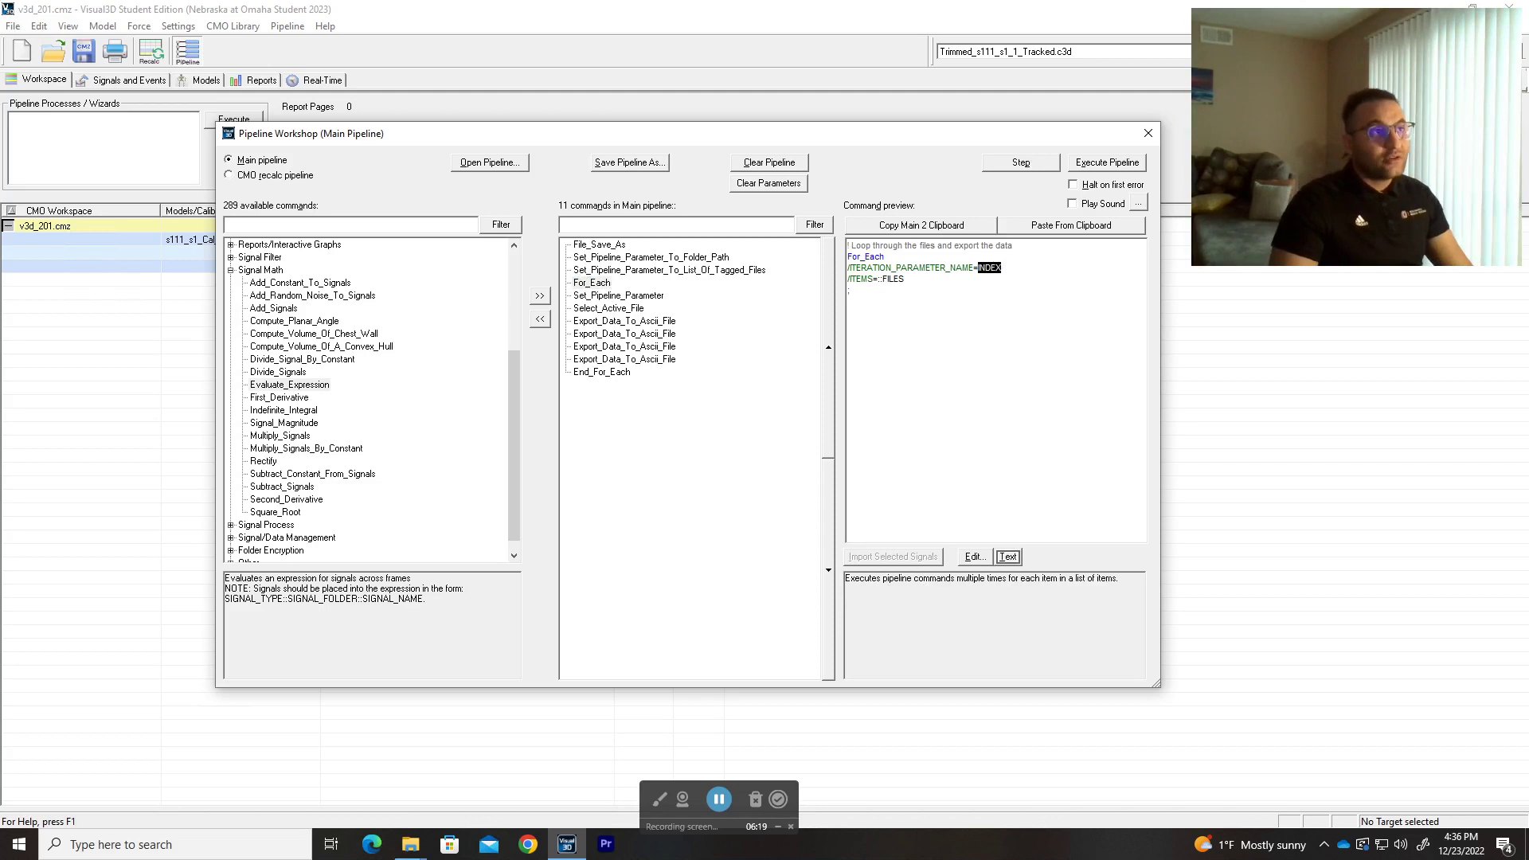
Review the 'Older' tag filter and file-selection steps, then the CoP export of COFP FP3–FP10
click(610, 259)
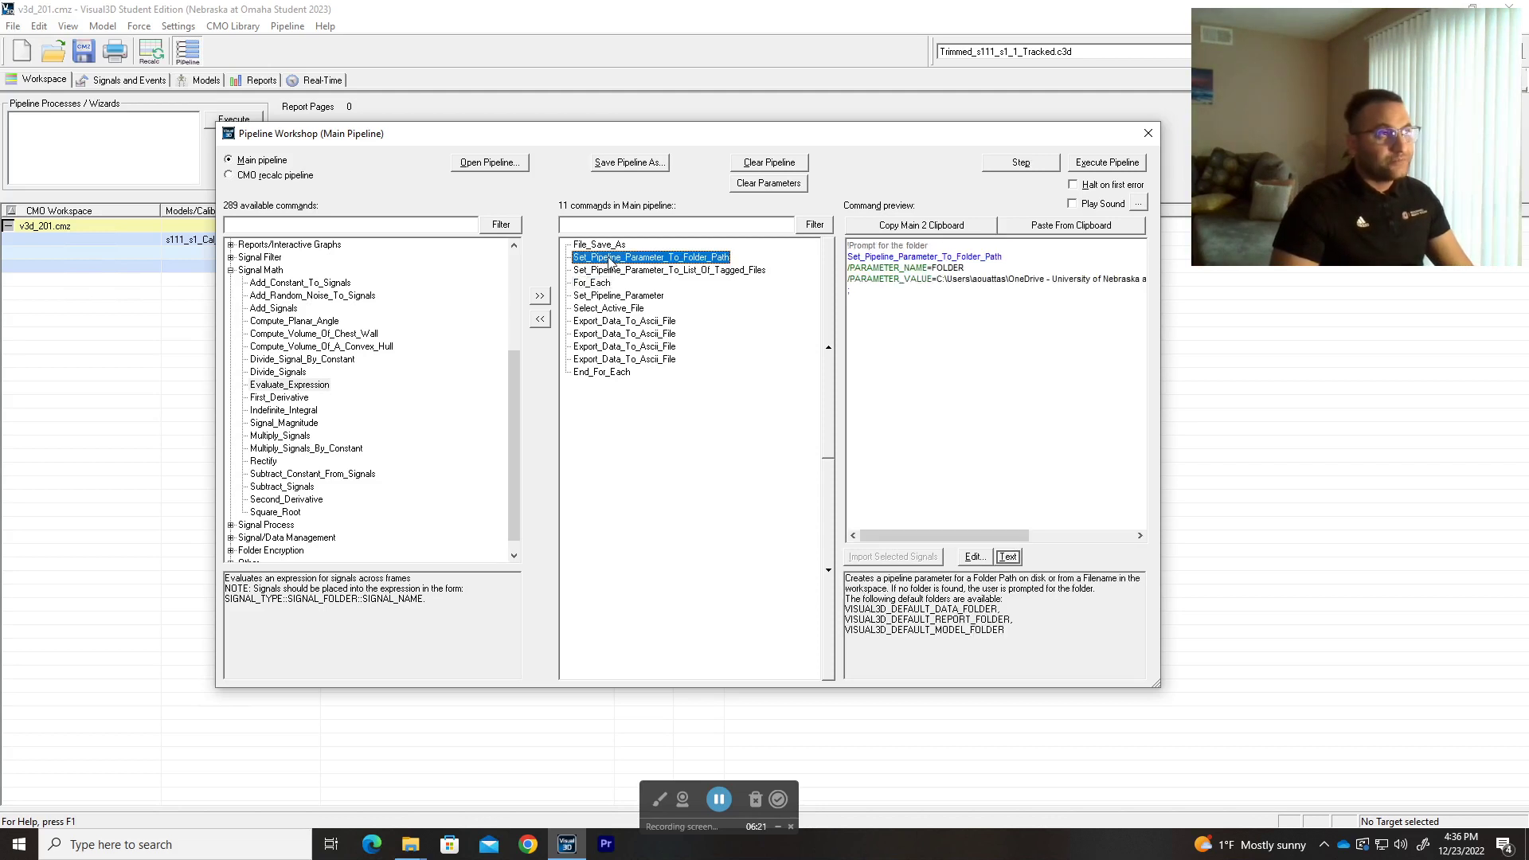
click(610, 272)
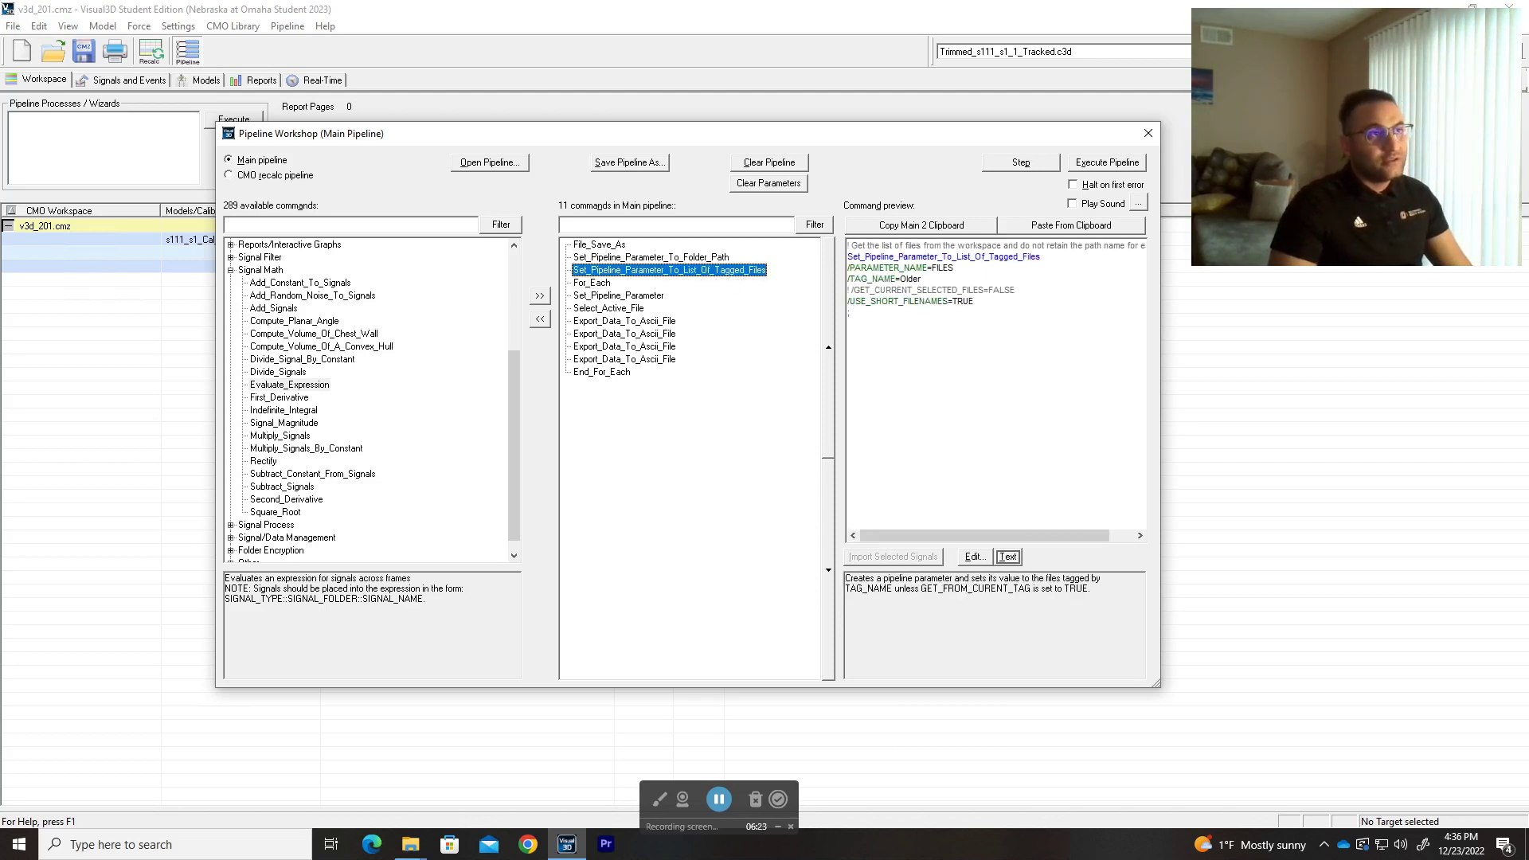
drag(921, 279, 908, 280)
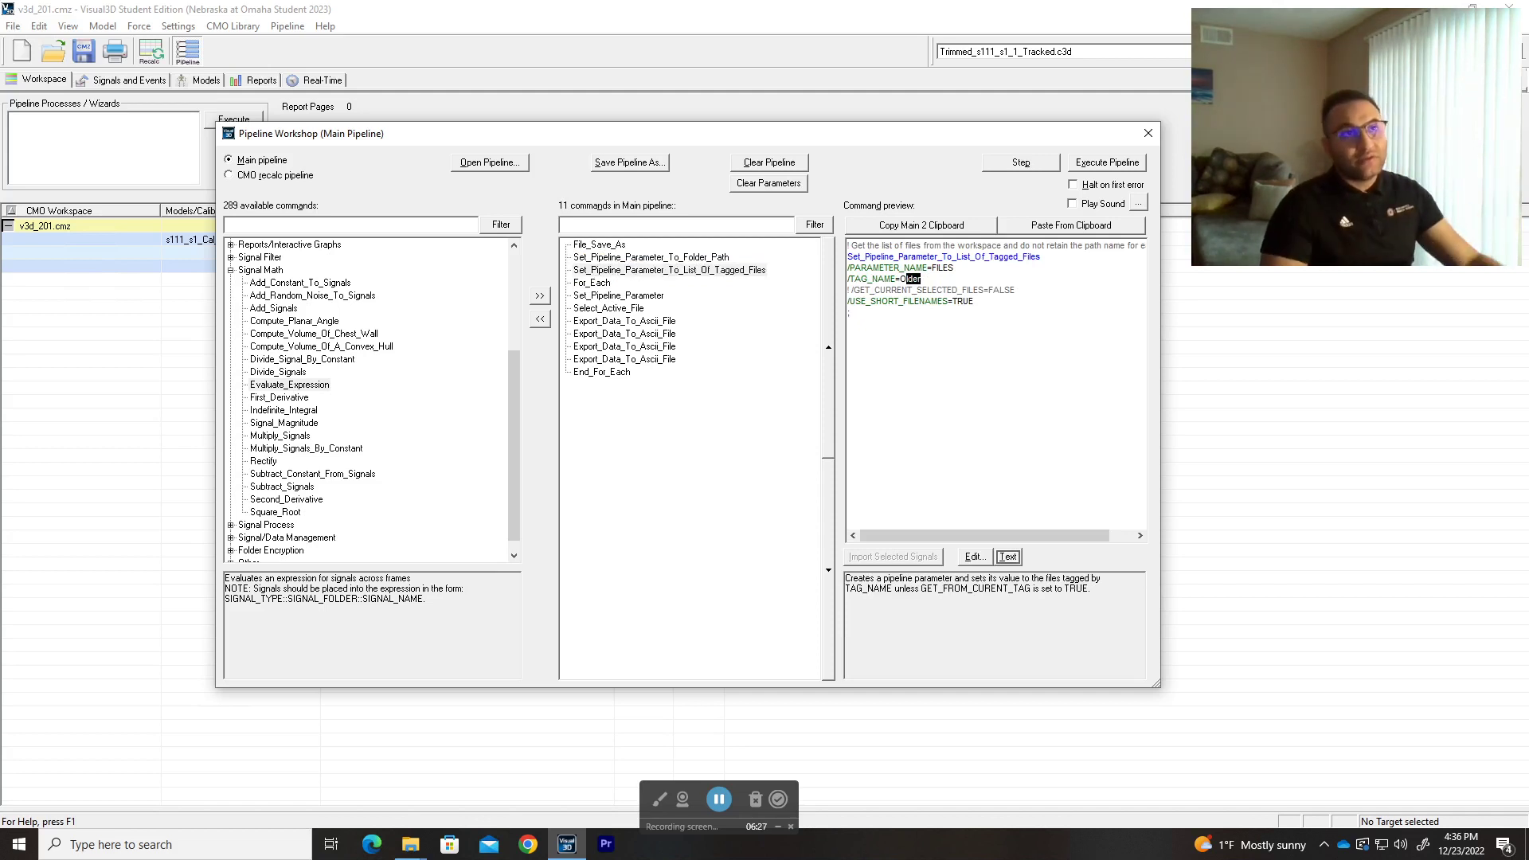
click(623, 297)
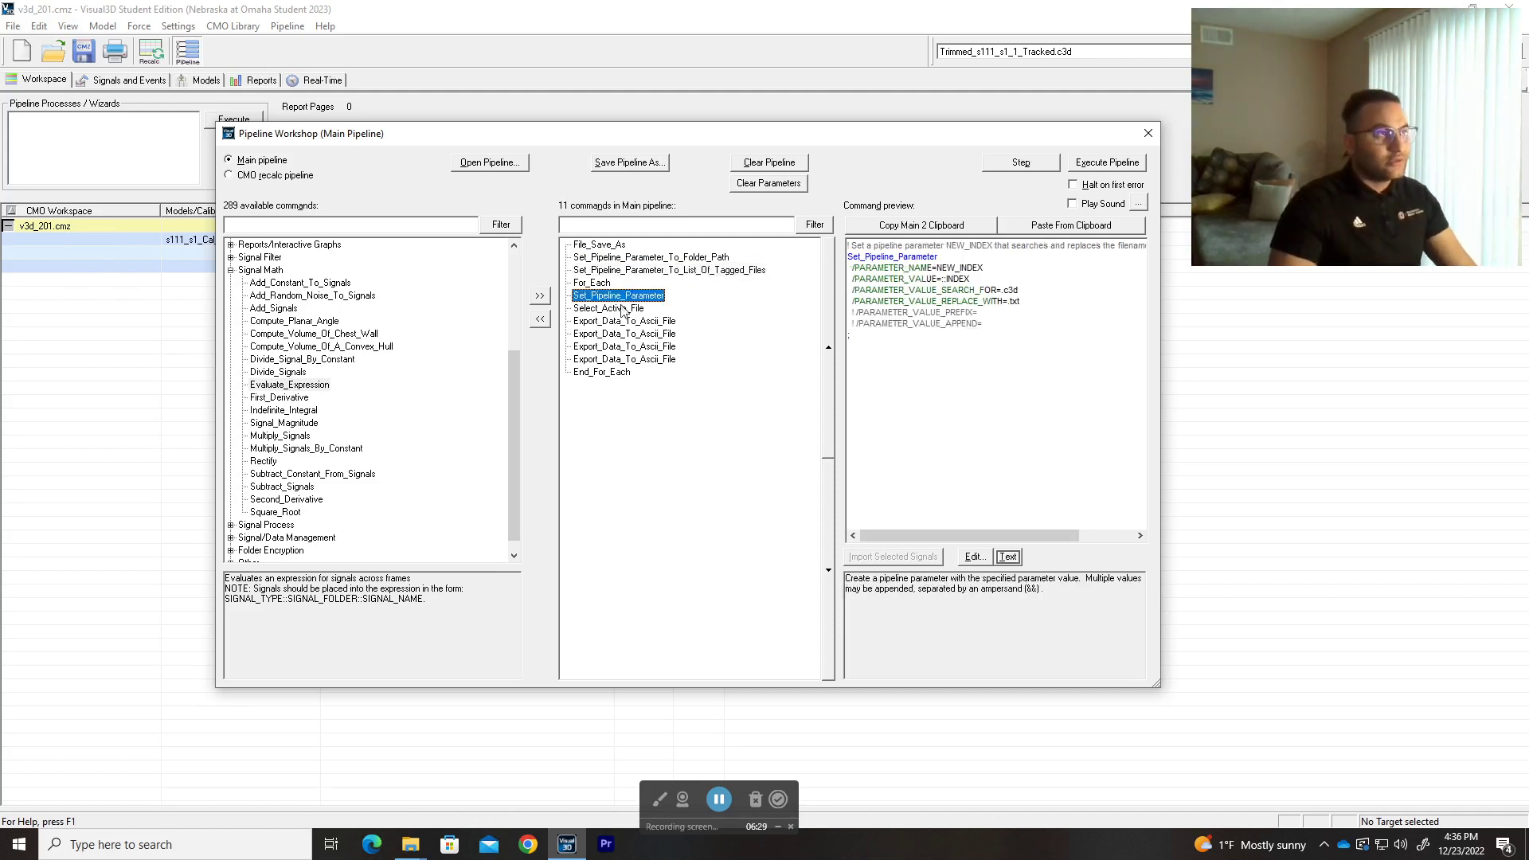
click(622, 309)
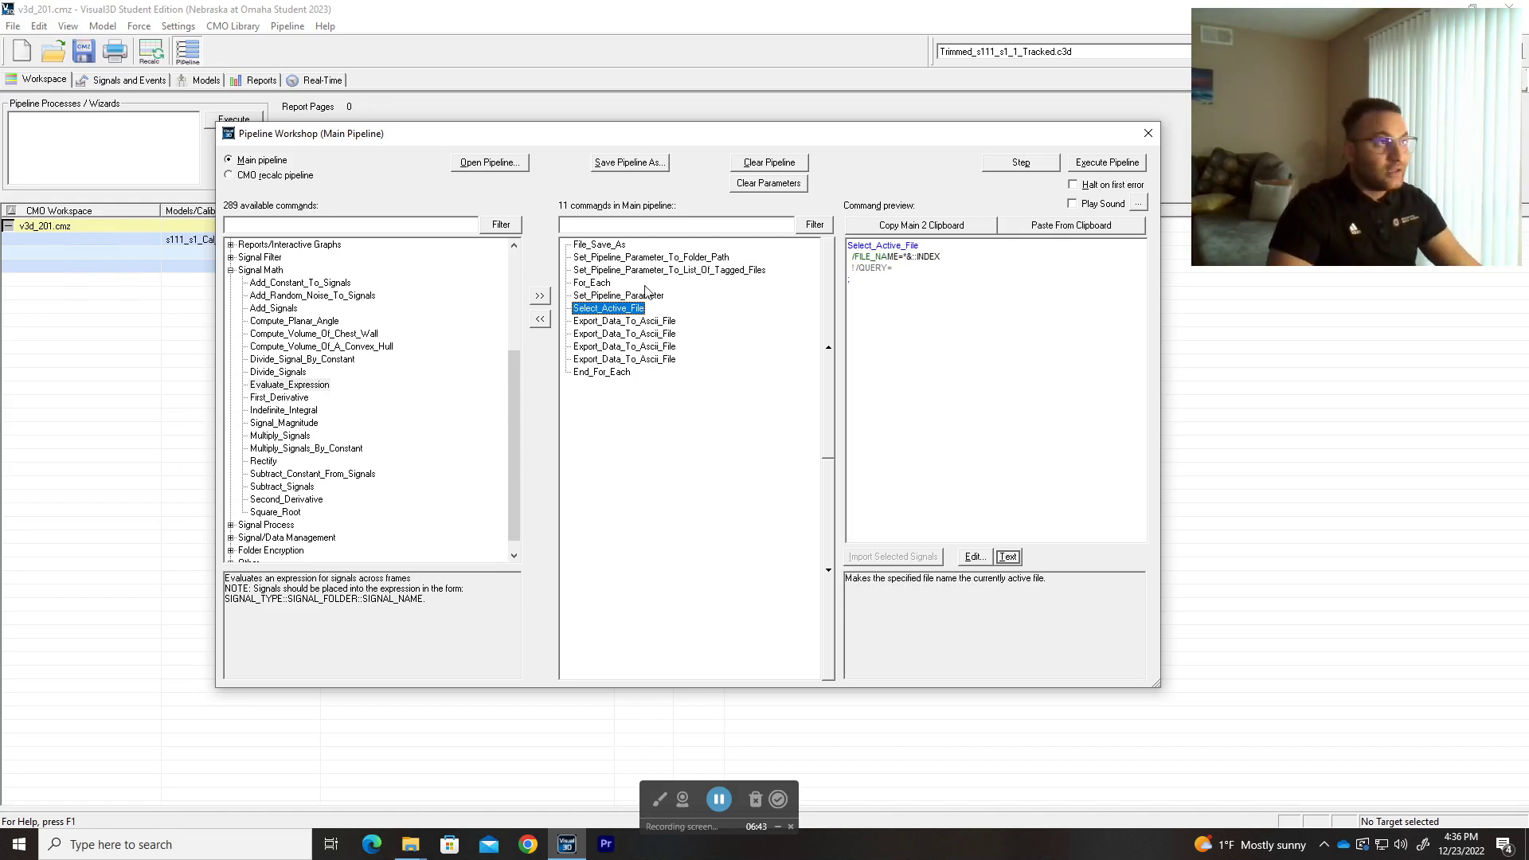
click(654, 322)
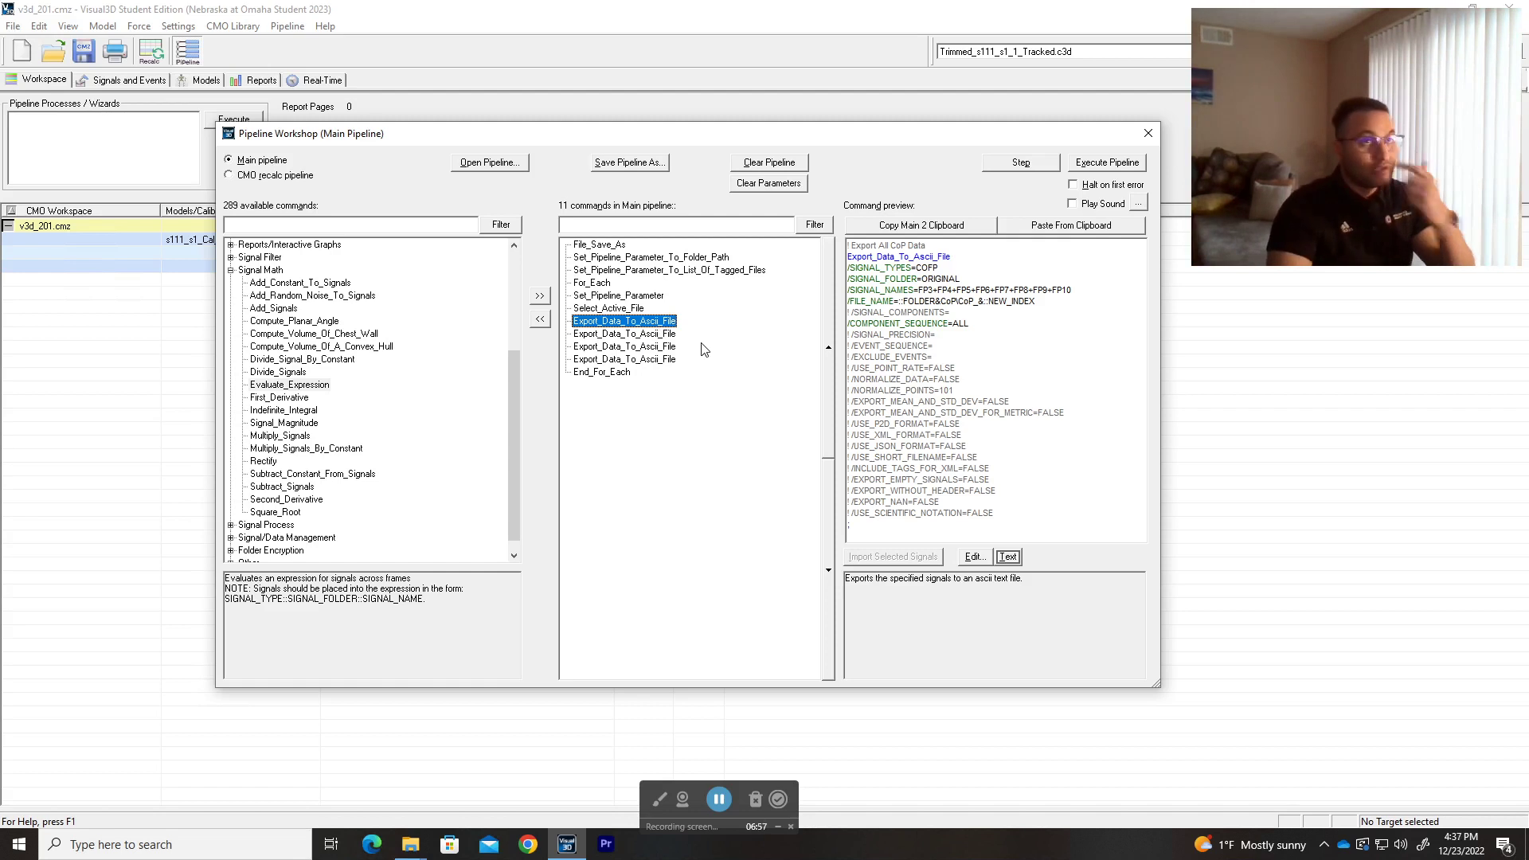
Compare the four export steps, then return to the CoP export and its comment
click(656, 335)
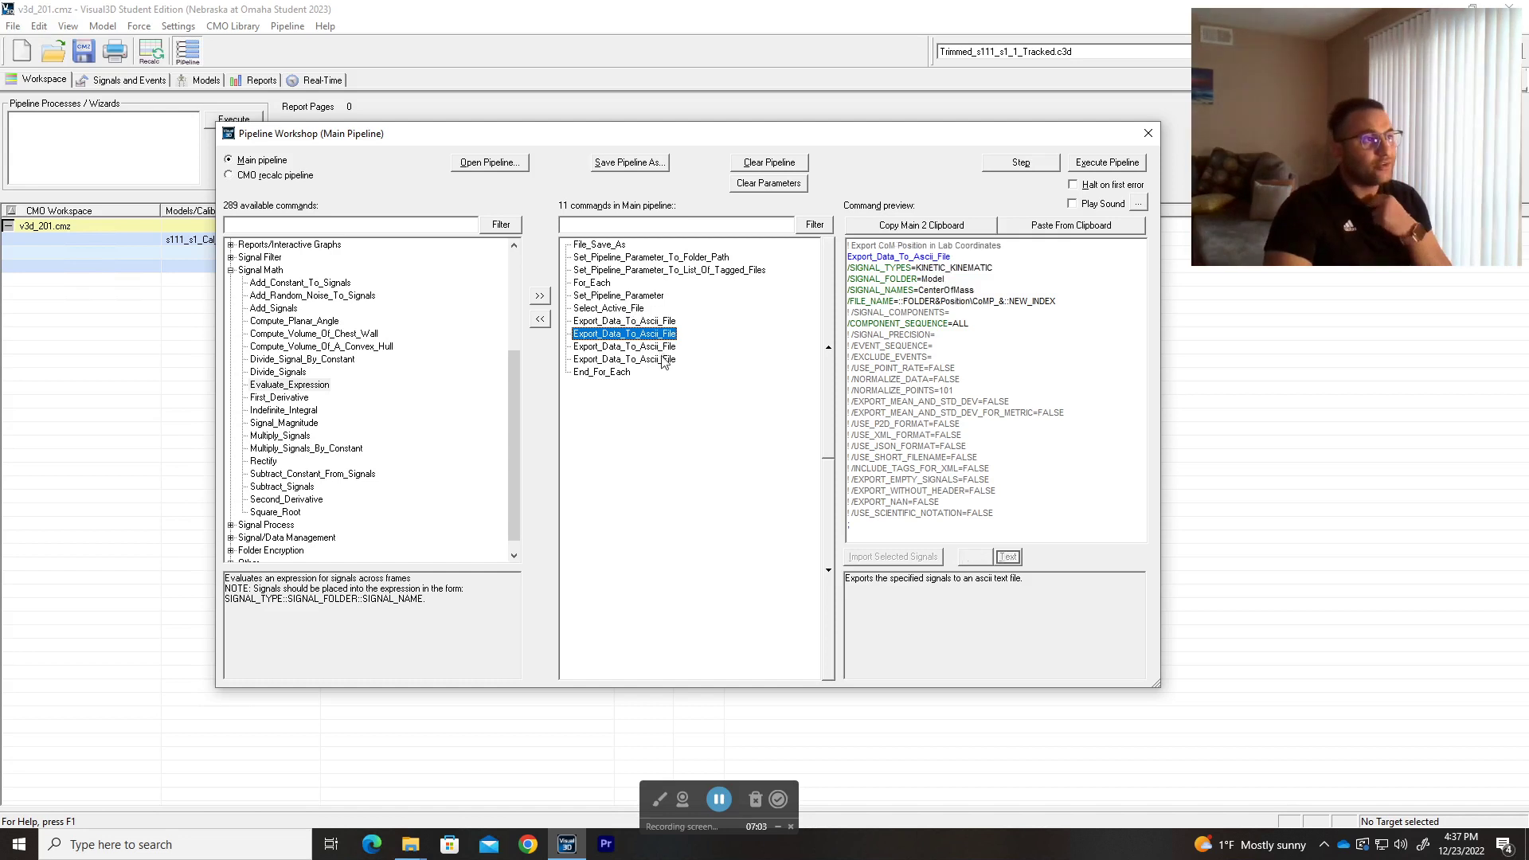
click(660, 351)
click(661, 361)
click(664, 330)
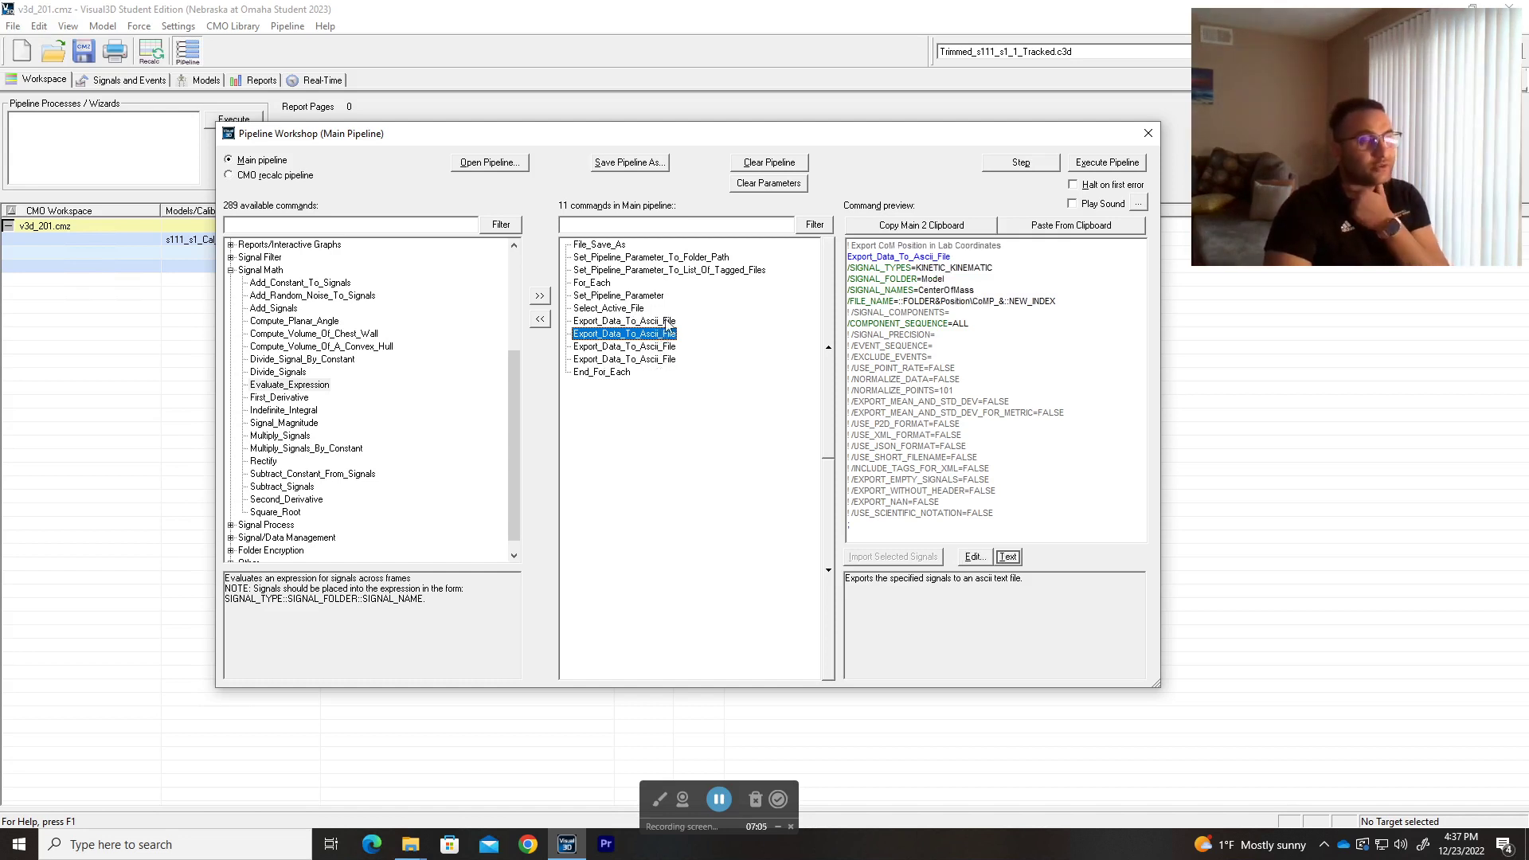
click(658, 321)
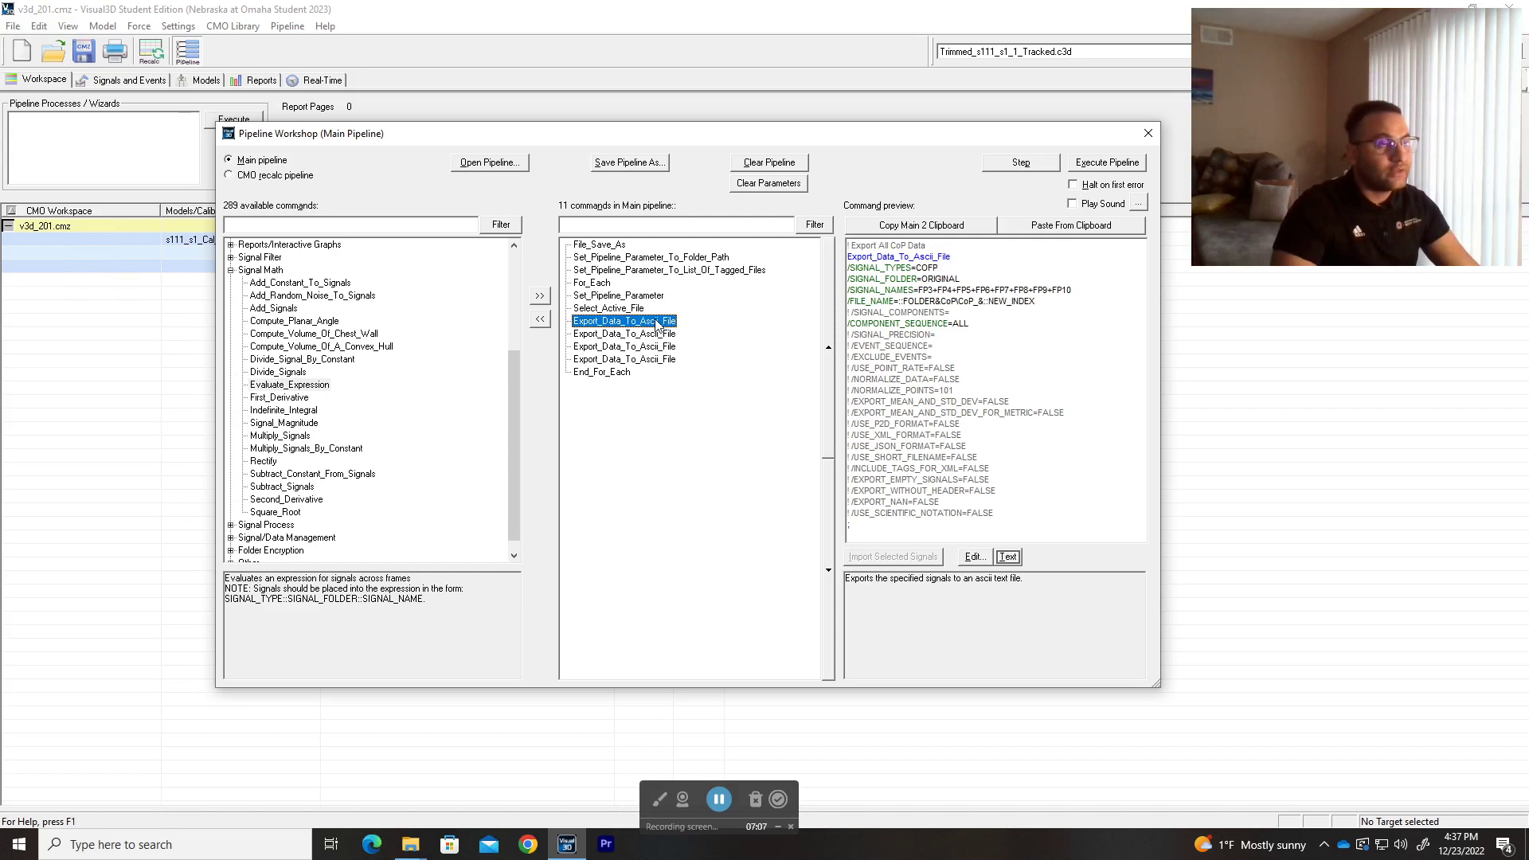
drag(928, 245, 847, 245)
click(940, 267)
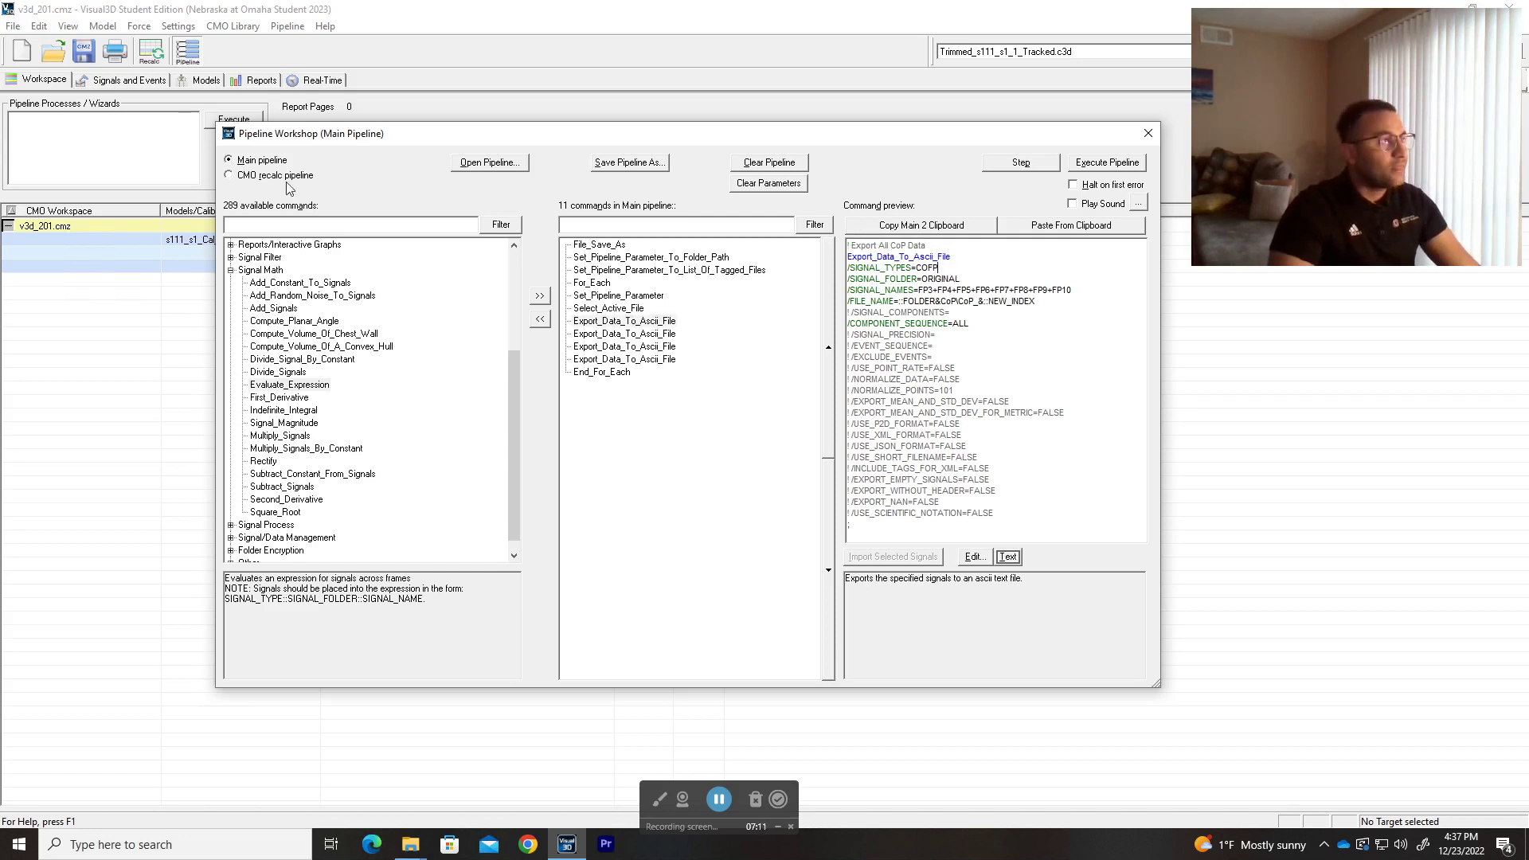
Expand COFP to list FP1–FP10, matching ORIGINAL and FP3–FP10 in the export's signal list
drag(325, 132, 670, 185)
click(207, 80)
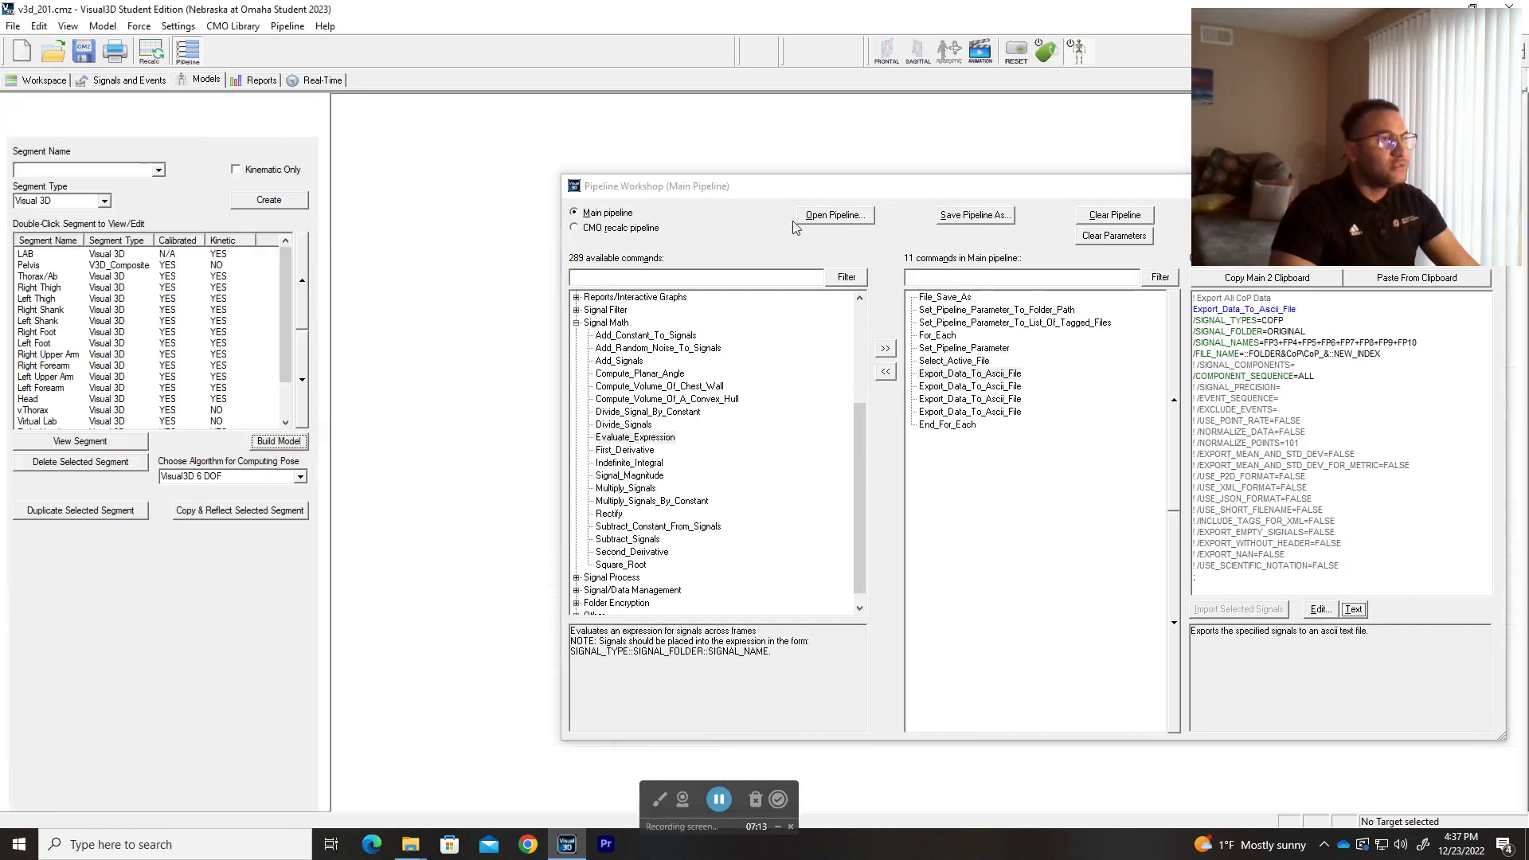
drag(816, 190, 634, 136)
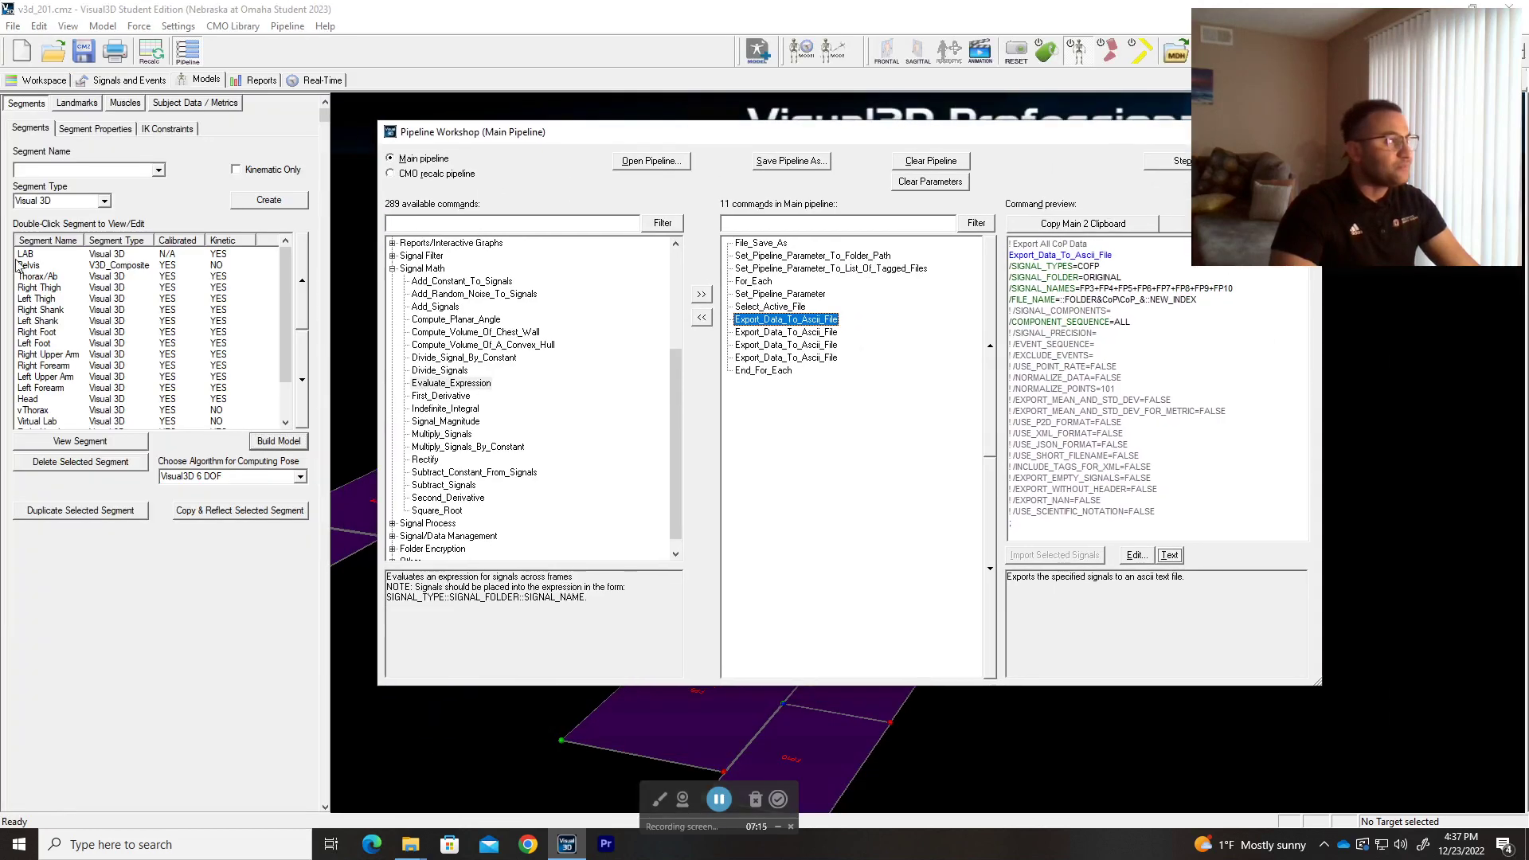
click(96, 84)
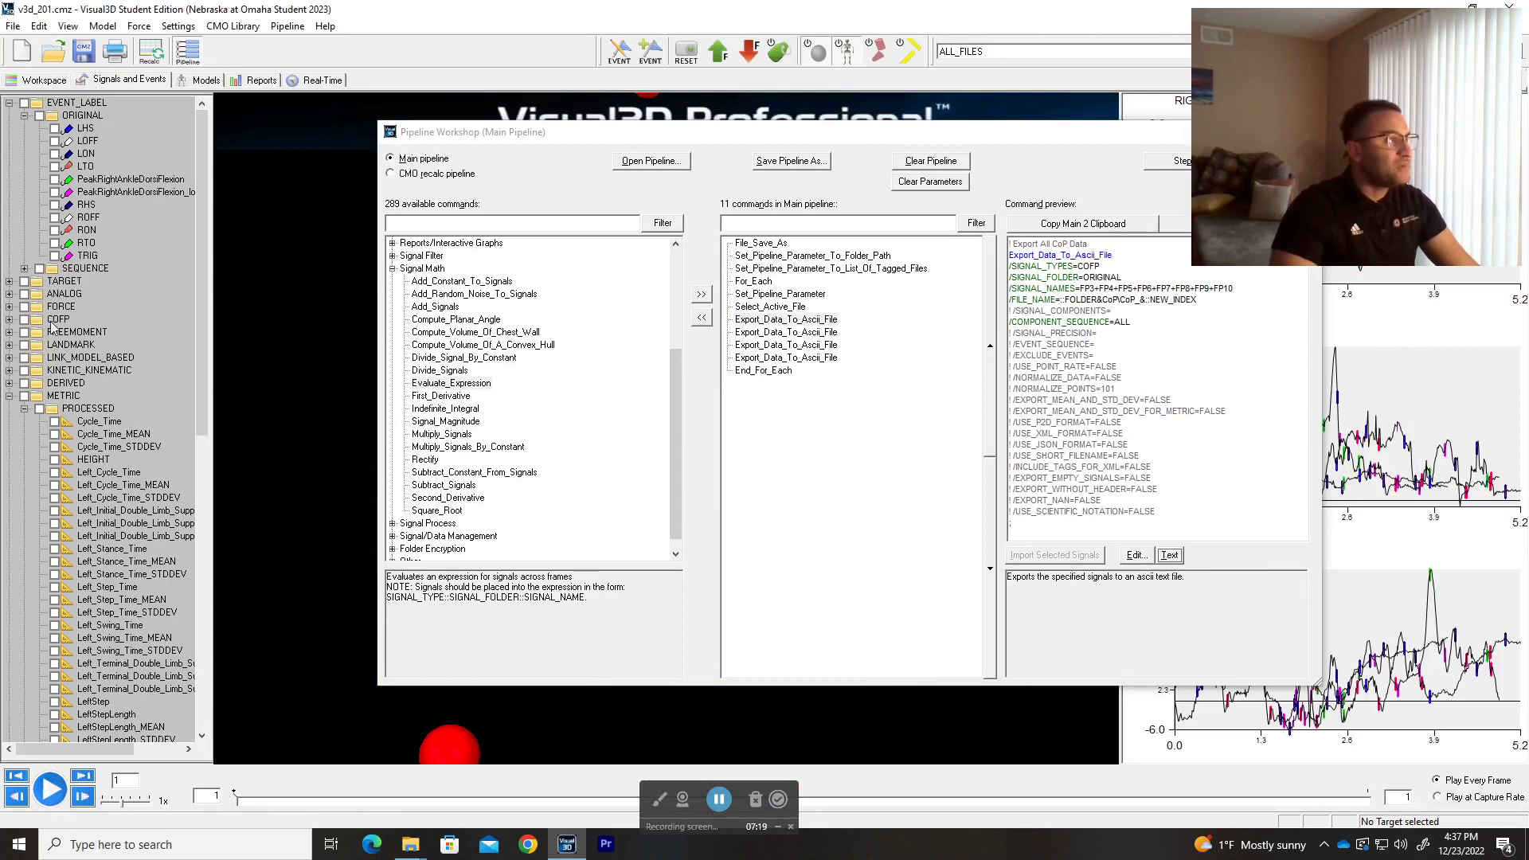
click(9, 319)
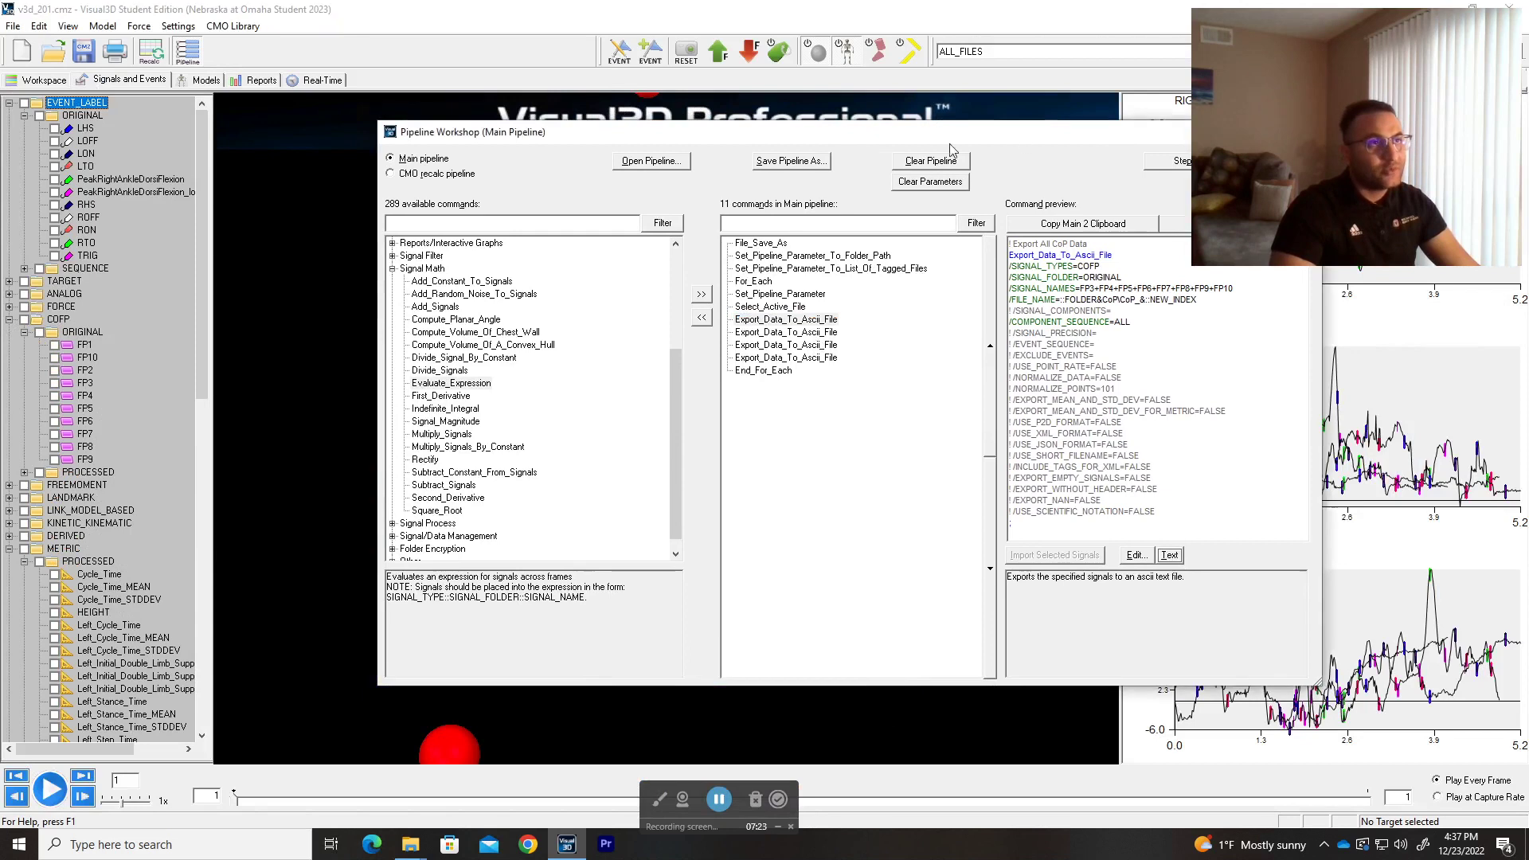
drag(976, 134, 875, 125)
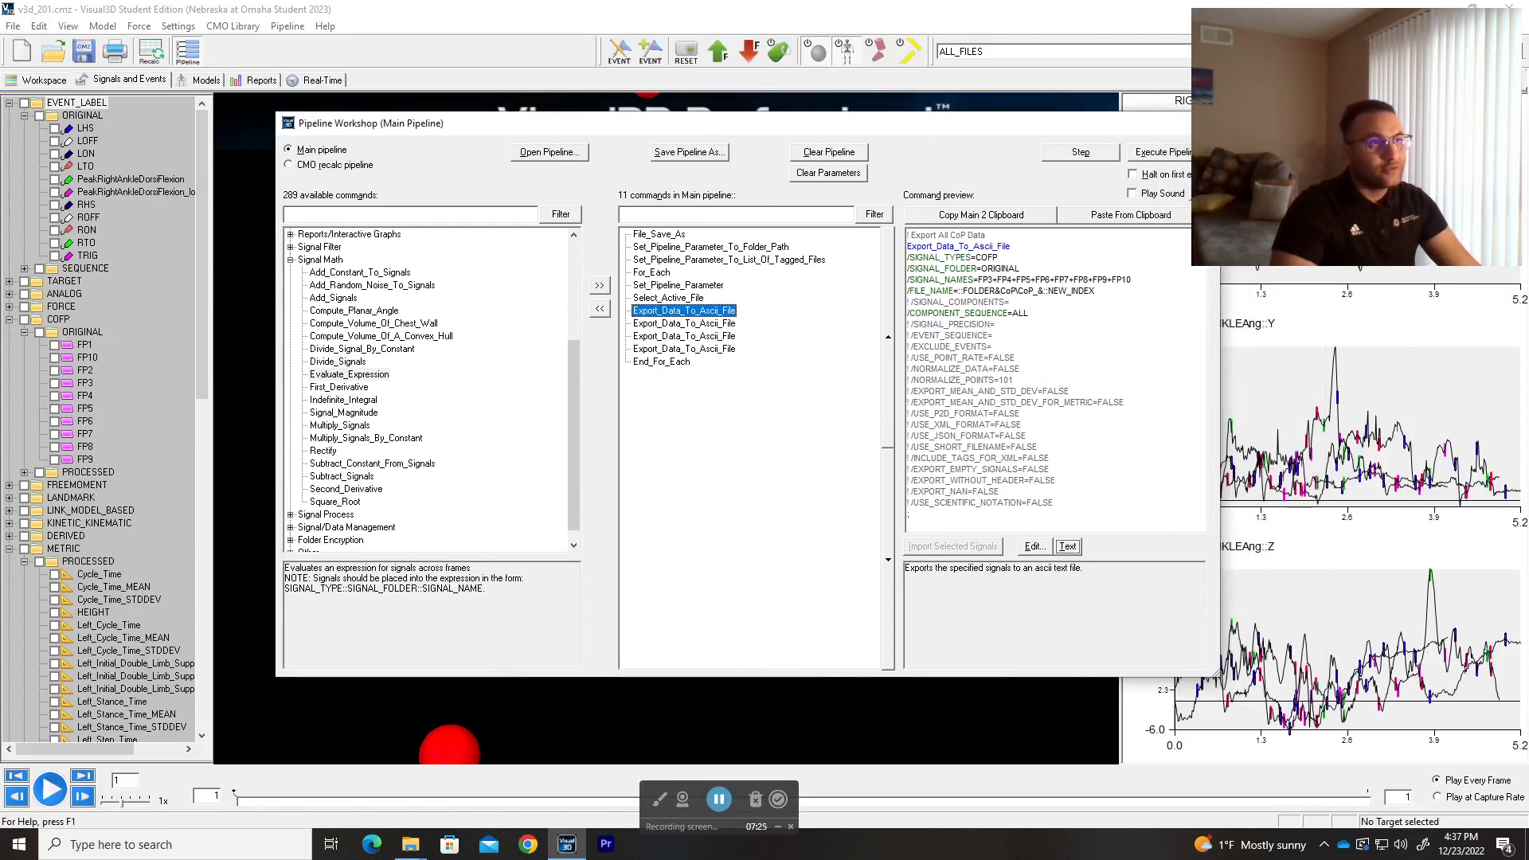
drag(1020, 269, 979, 269)
click(1133, 280)
drag(1132, 280, 974, 280)
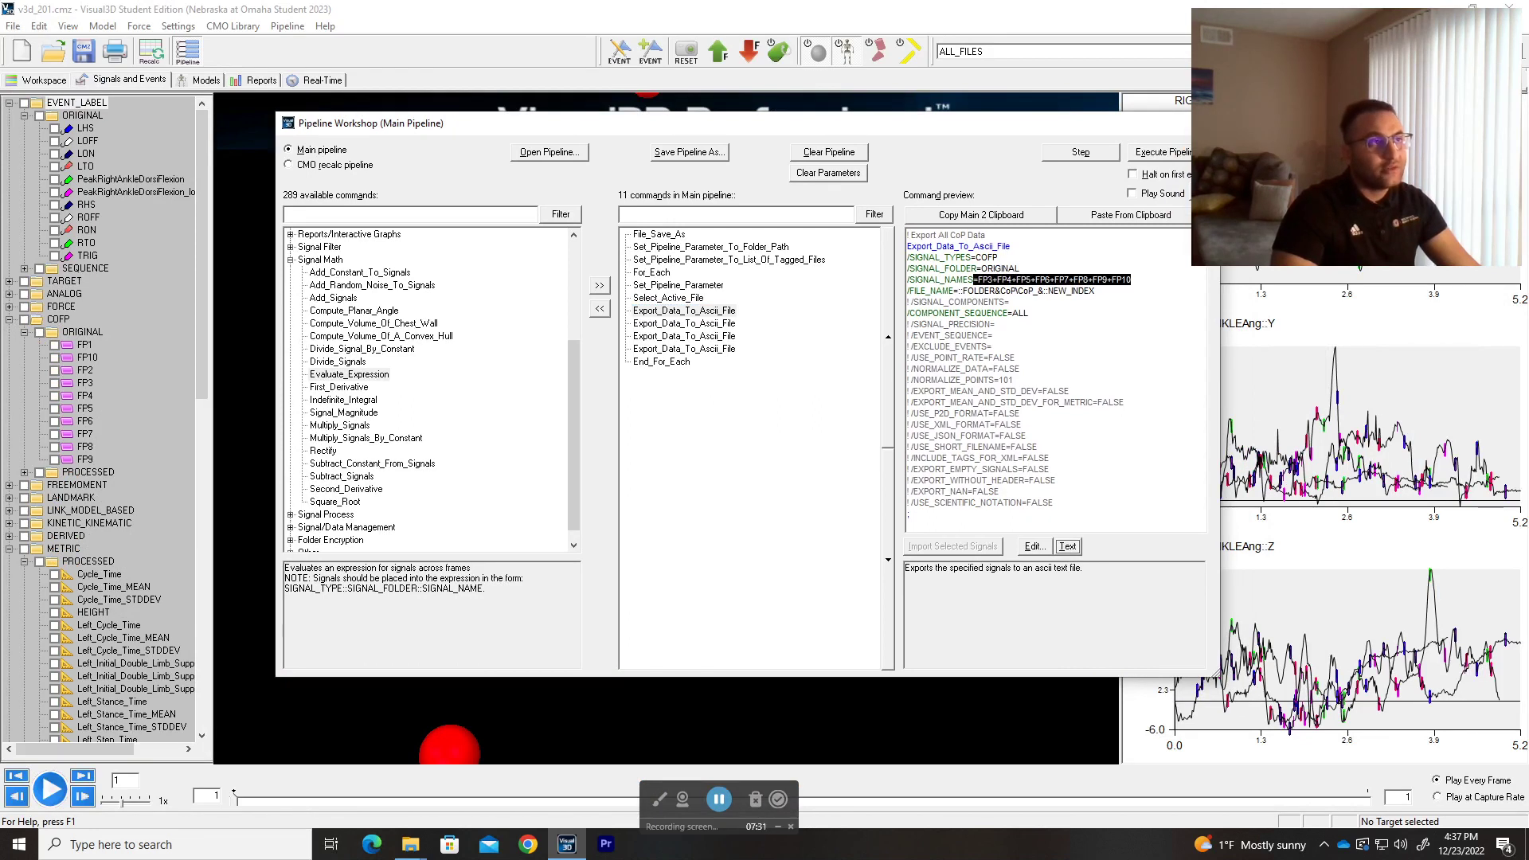
Zoom the CoP export preview and examine the ::FOLDER parameter in /FILE_NAME
click(1095, 291)
drag(944, 131, 858, 123)
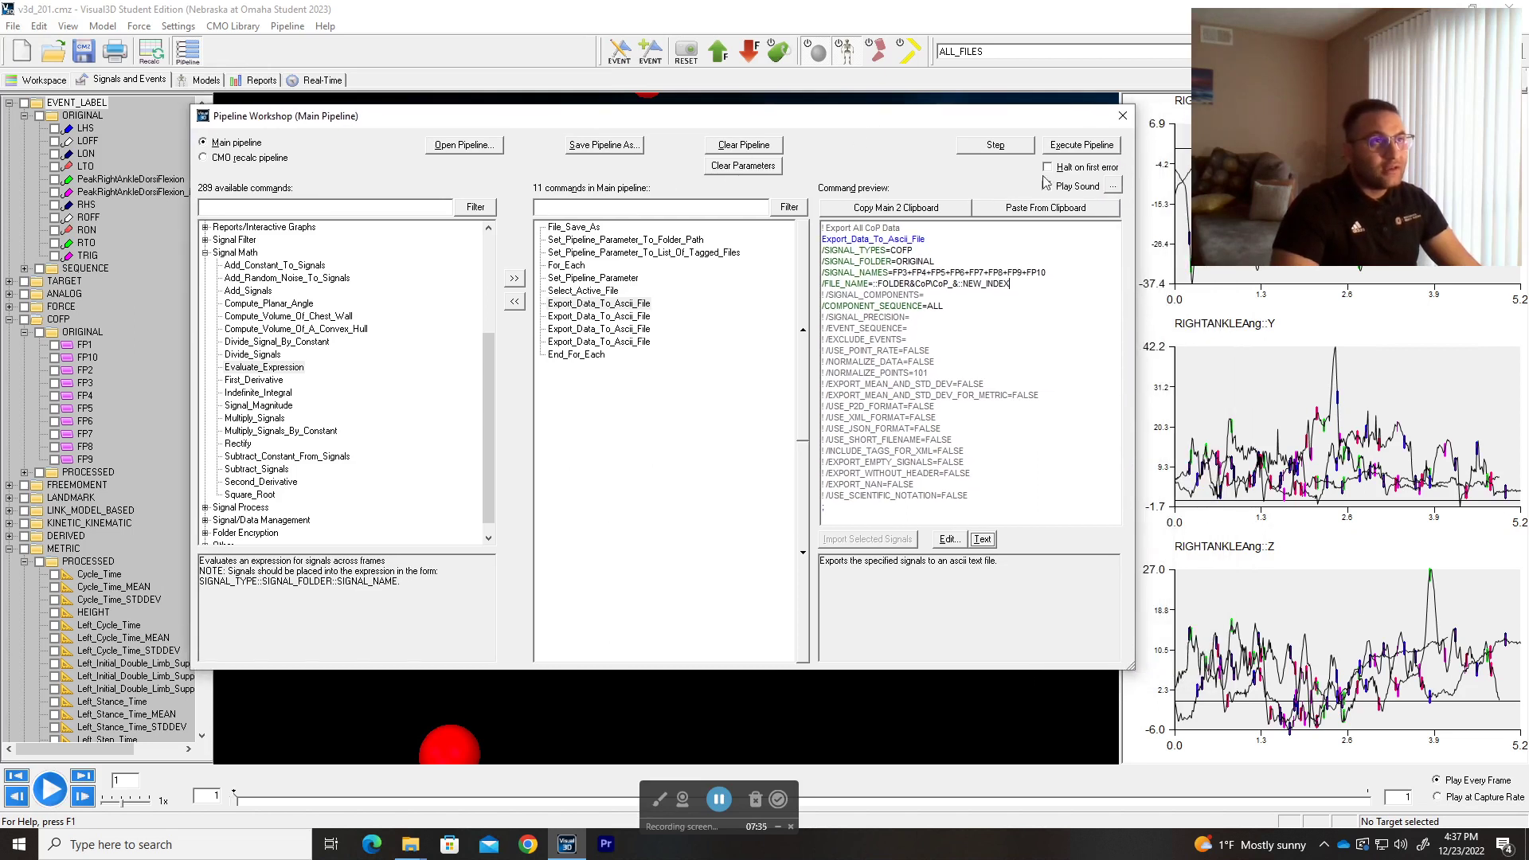
ctrl+scroll(970, 373, up, 3)
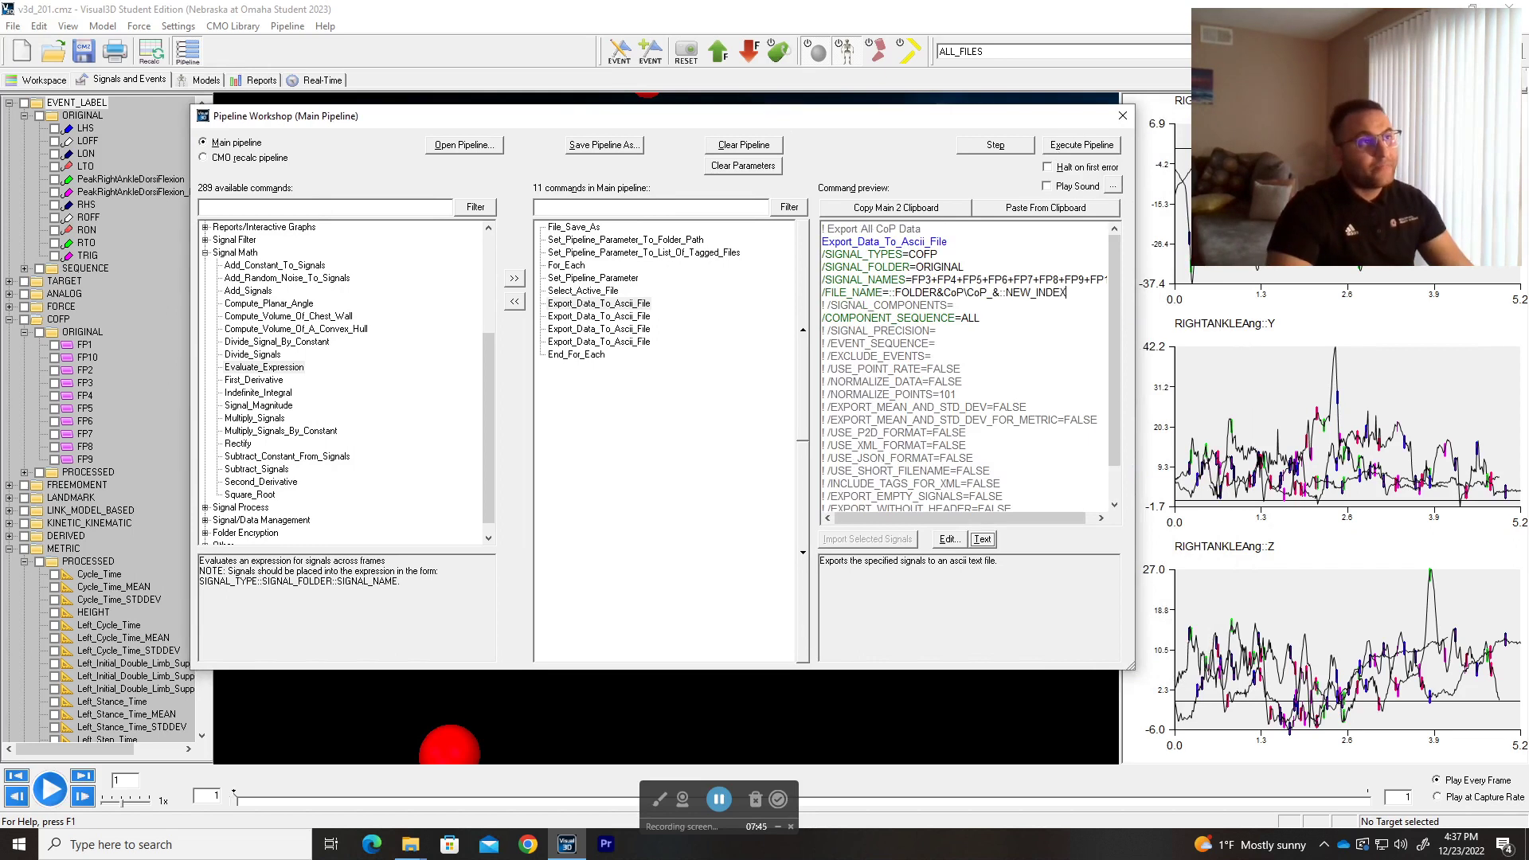
drag(938, 293, 895, 292)
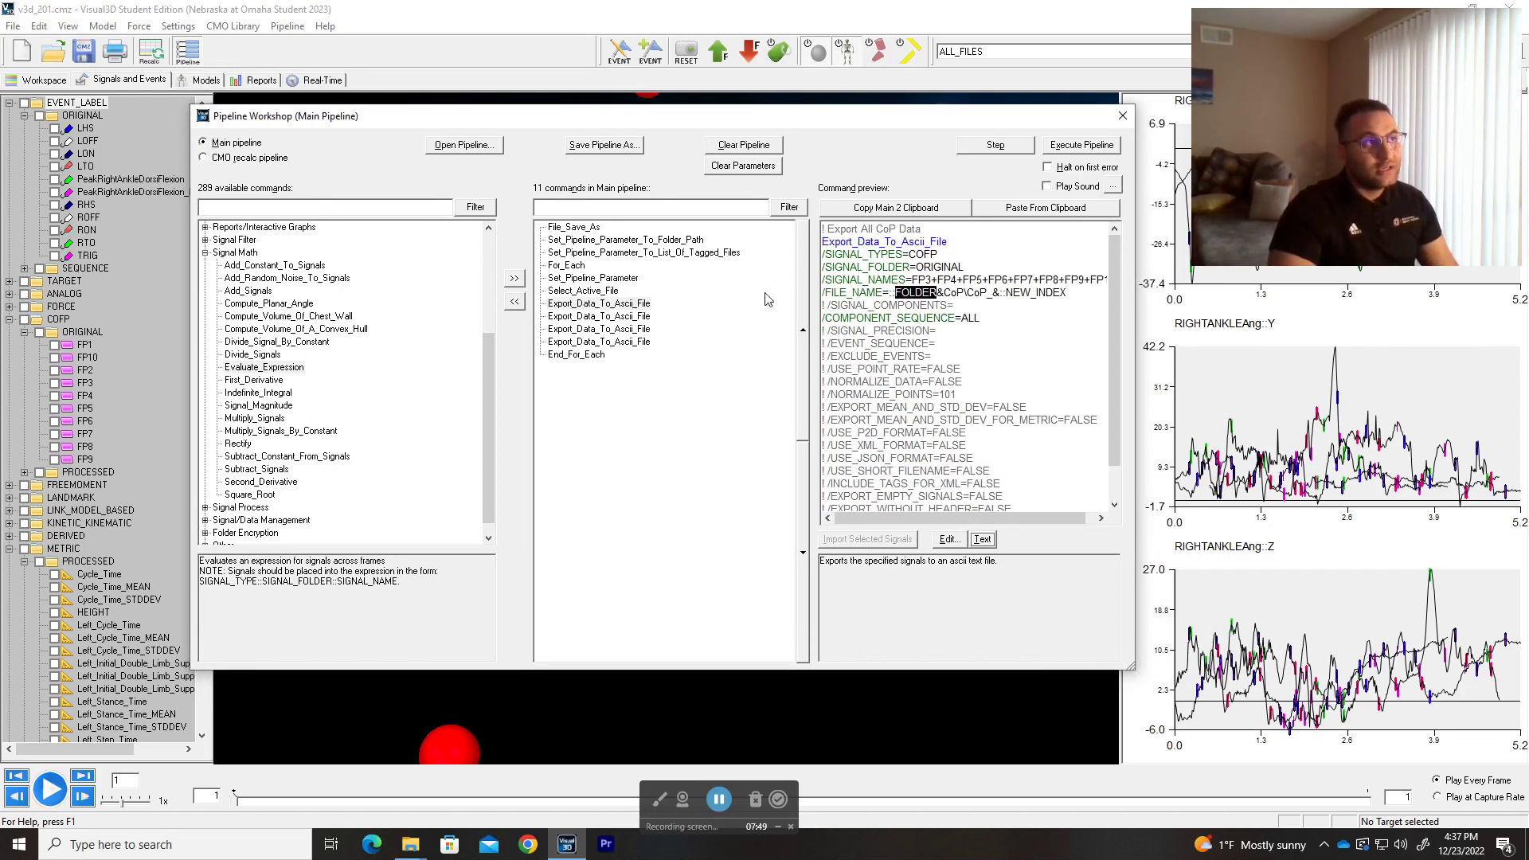
click(938, 292)
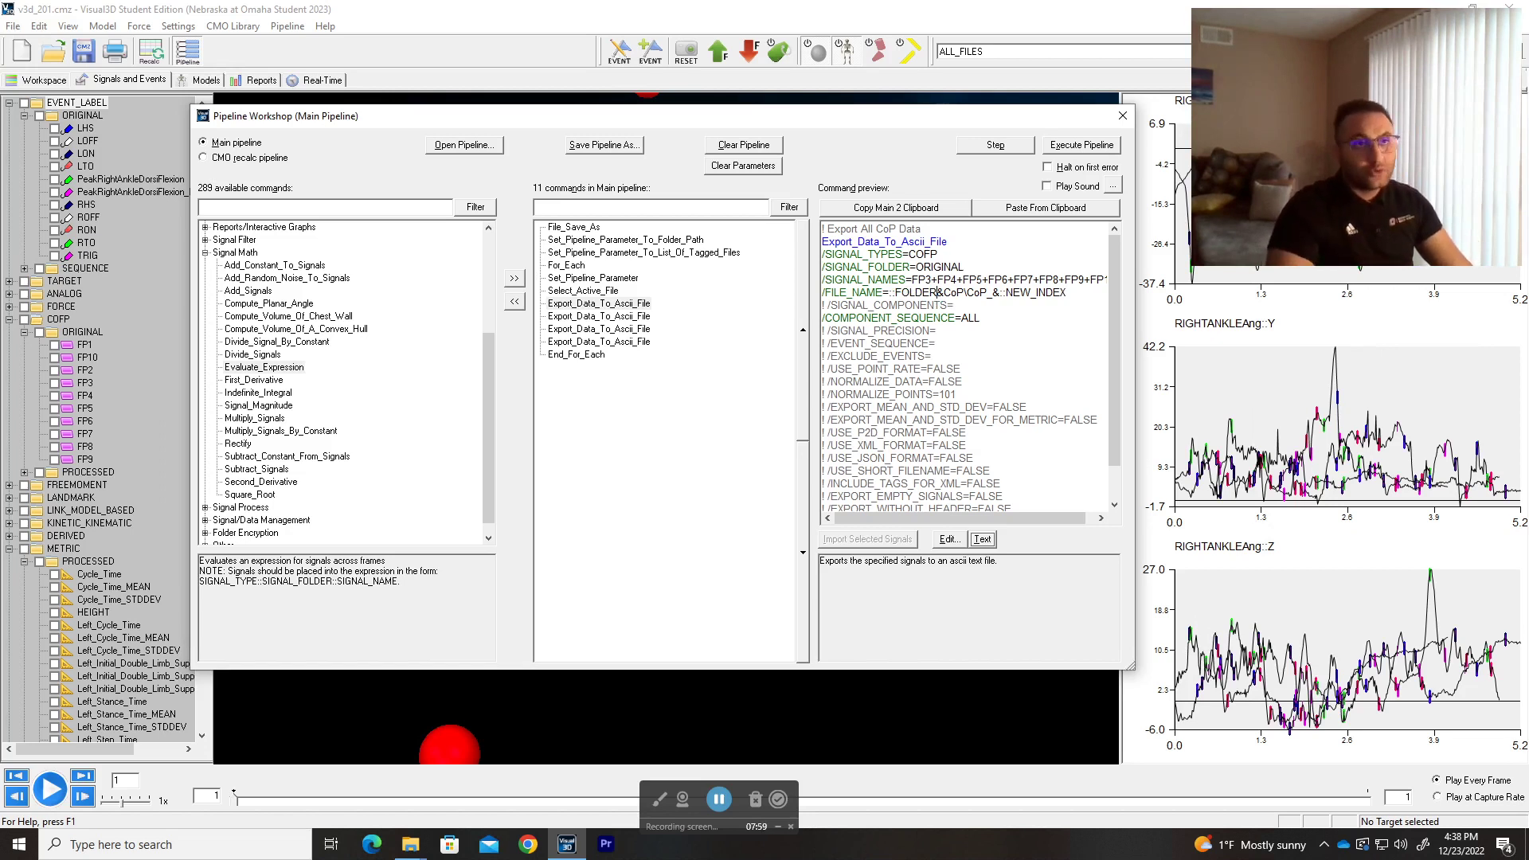
mouse_move(896, 293)
mouse_down()
mouse_move(937, 292)
mouse_move(892, 292)
mouse_up()
click(938, 292)
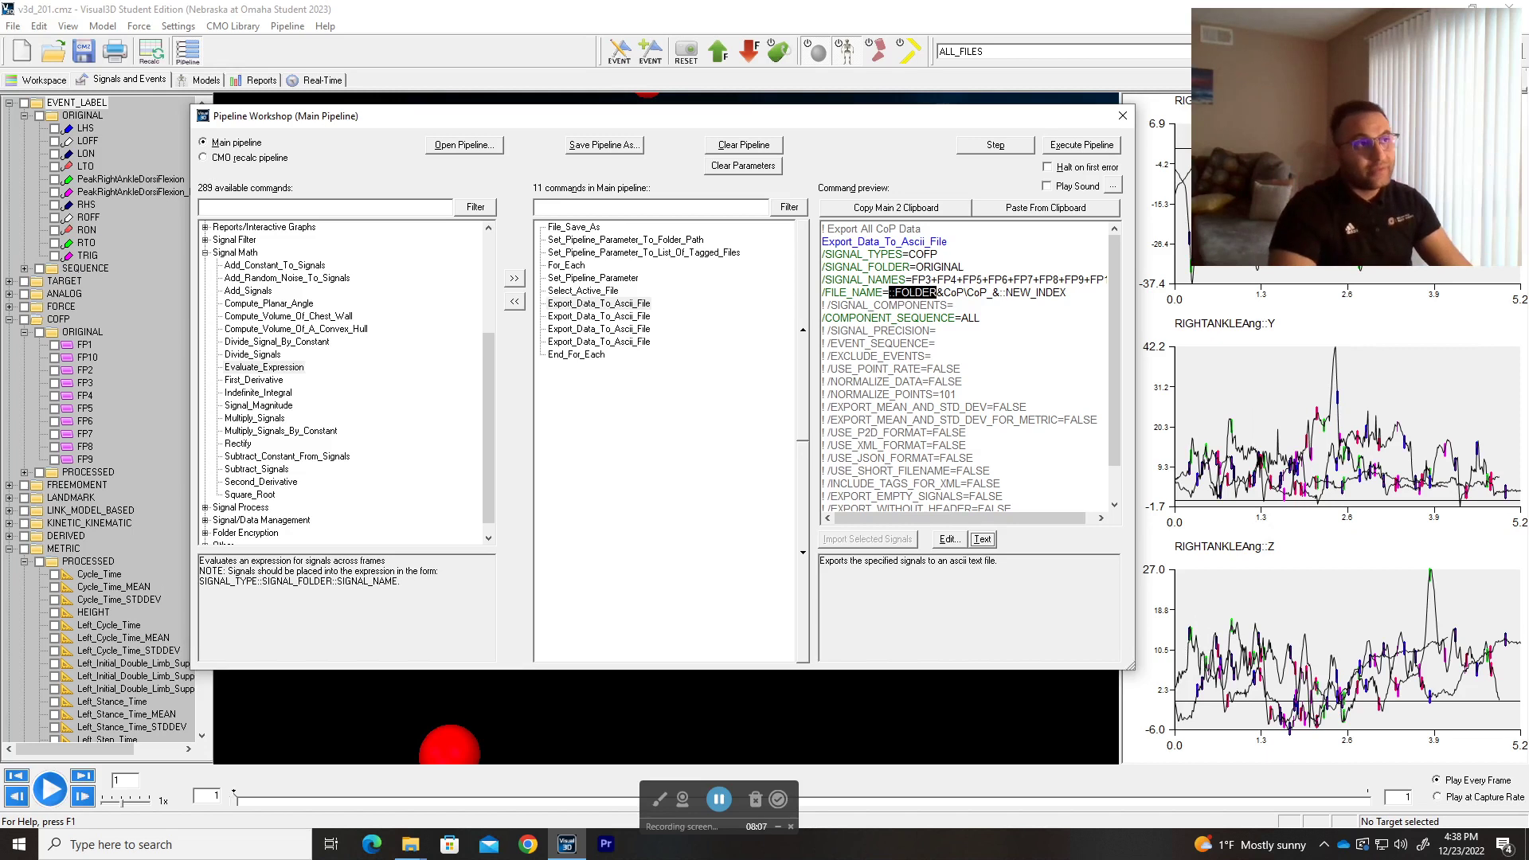
click(938, 292)
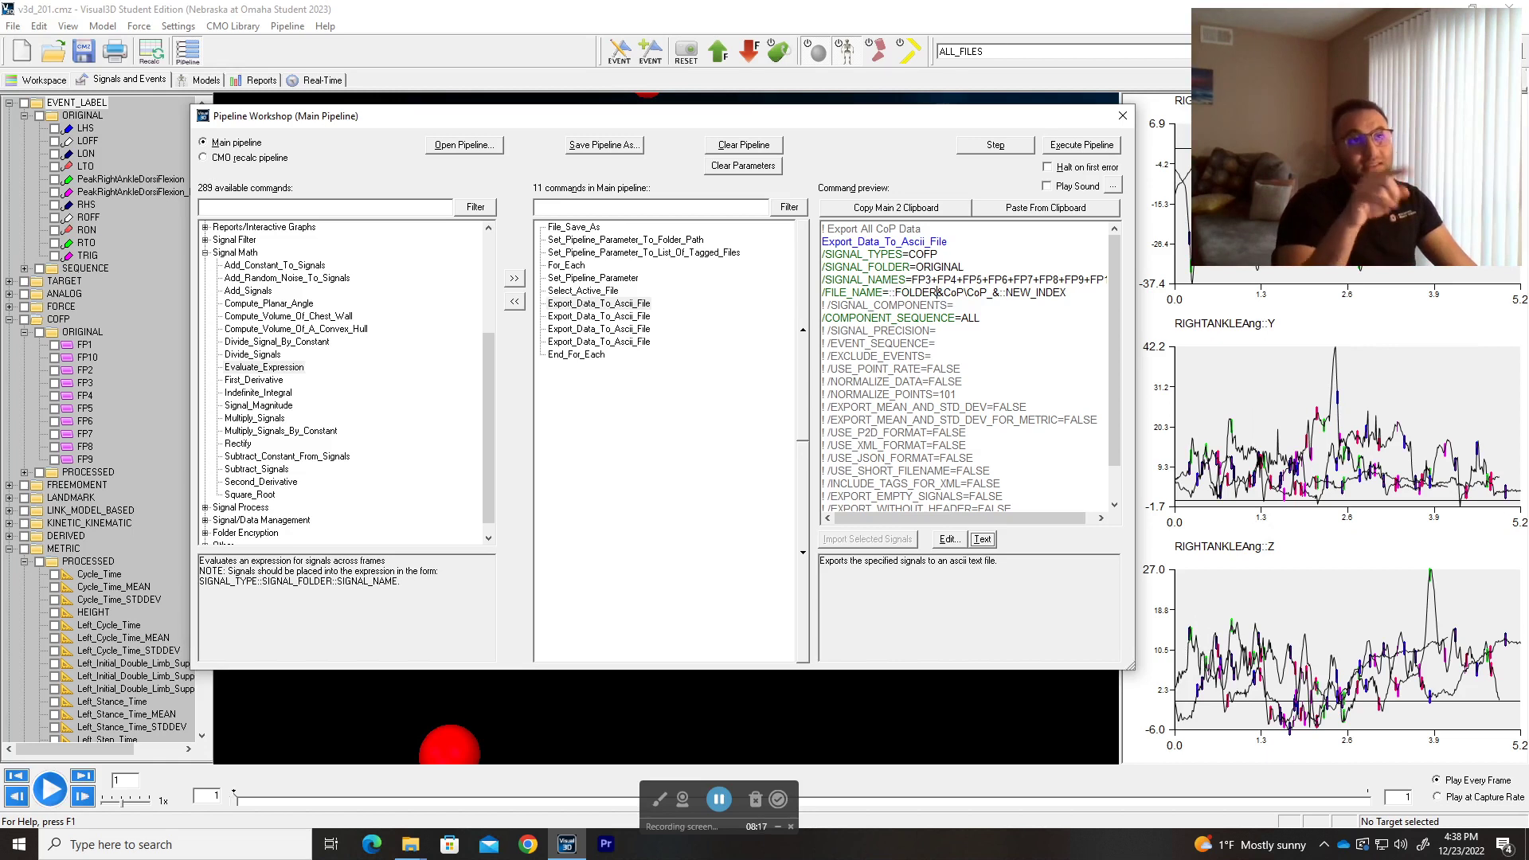
Examine the CoP\ subfolder in the file name and open the command in the Command Editor
ctrl+scroll(966, 366, up, 3)
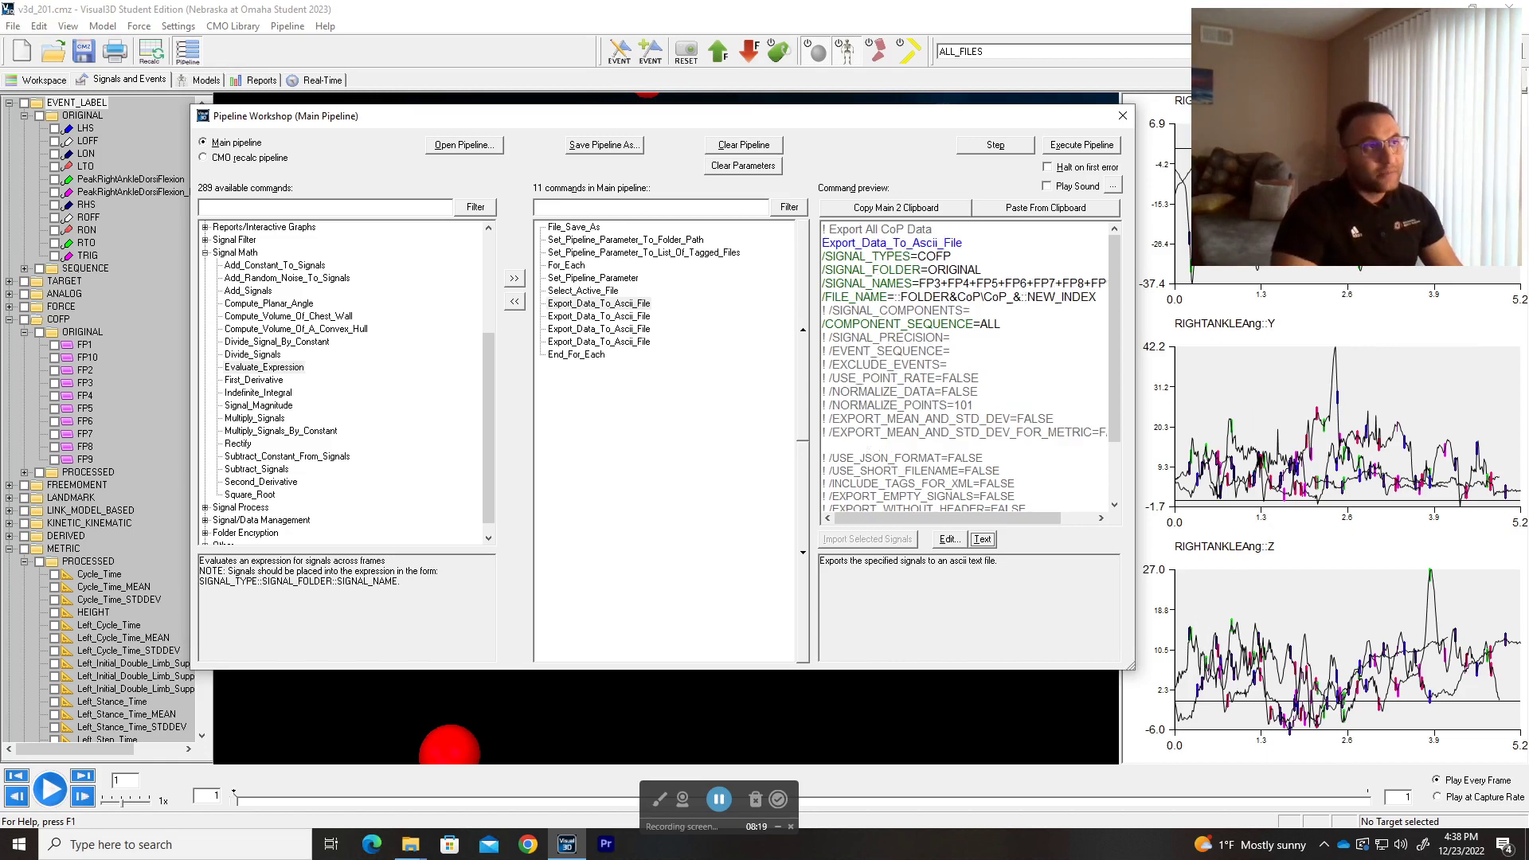
drag(955, 519, 995, 518)
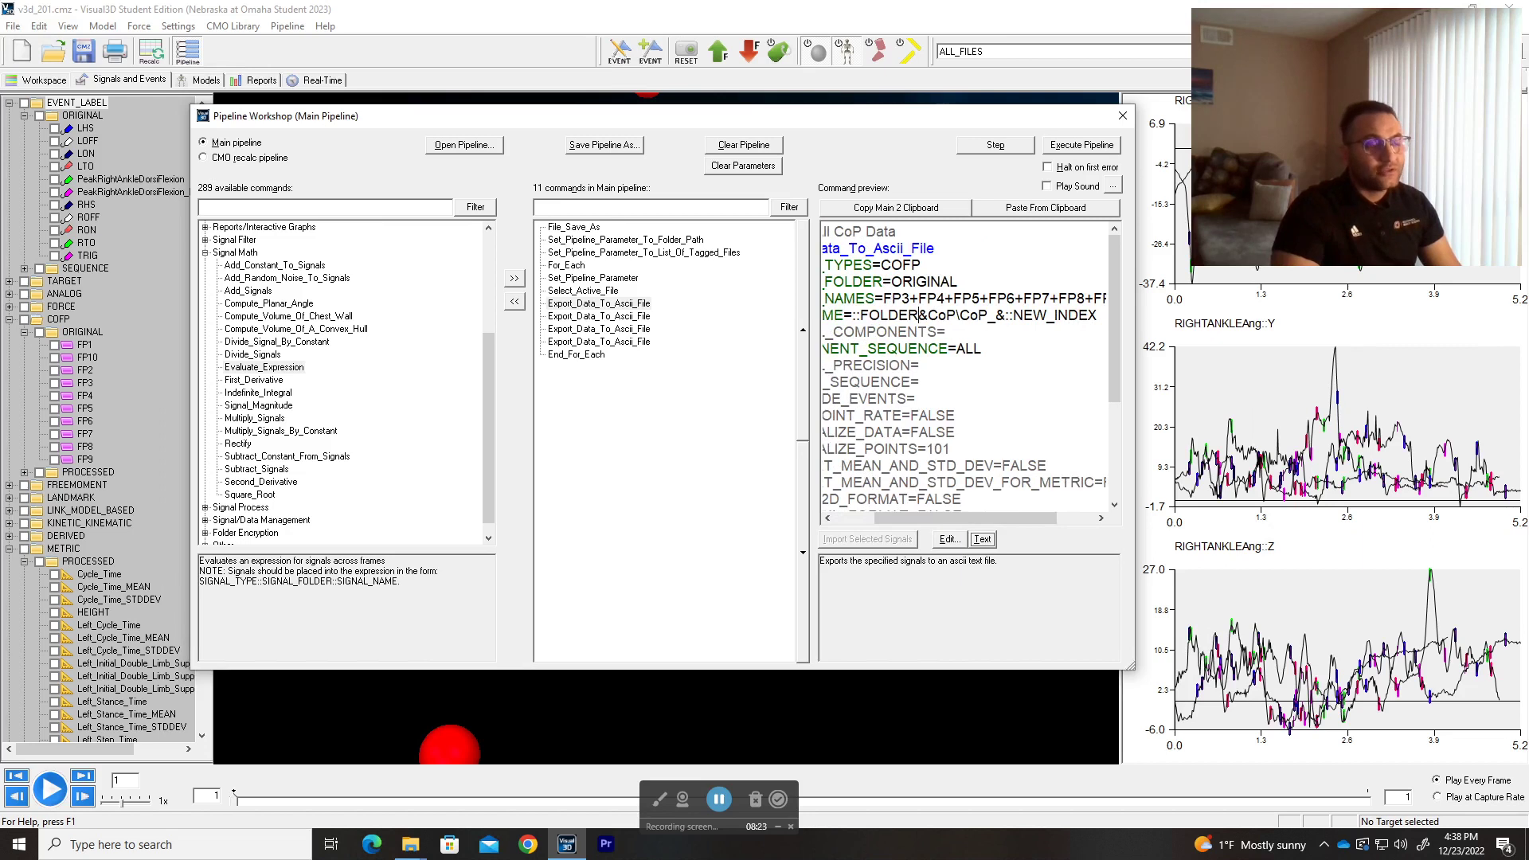
drag(928, 315, 989, 315)
click(945, 315)
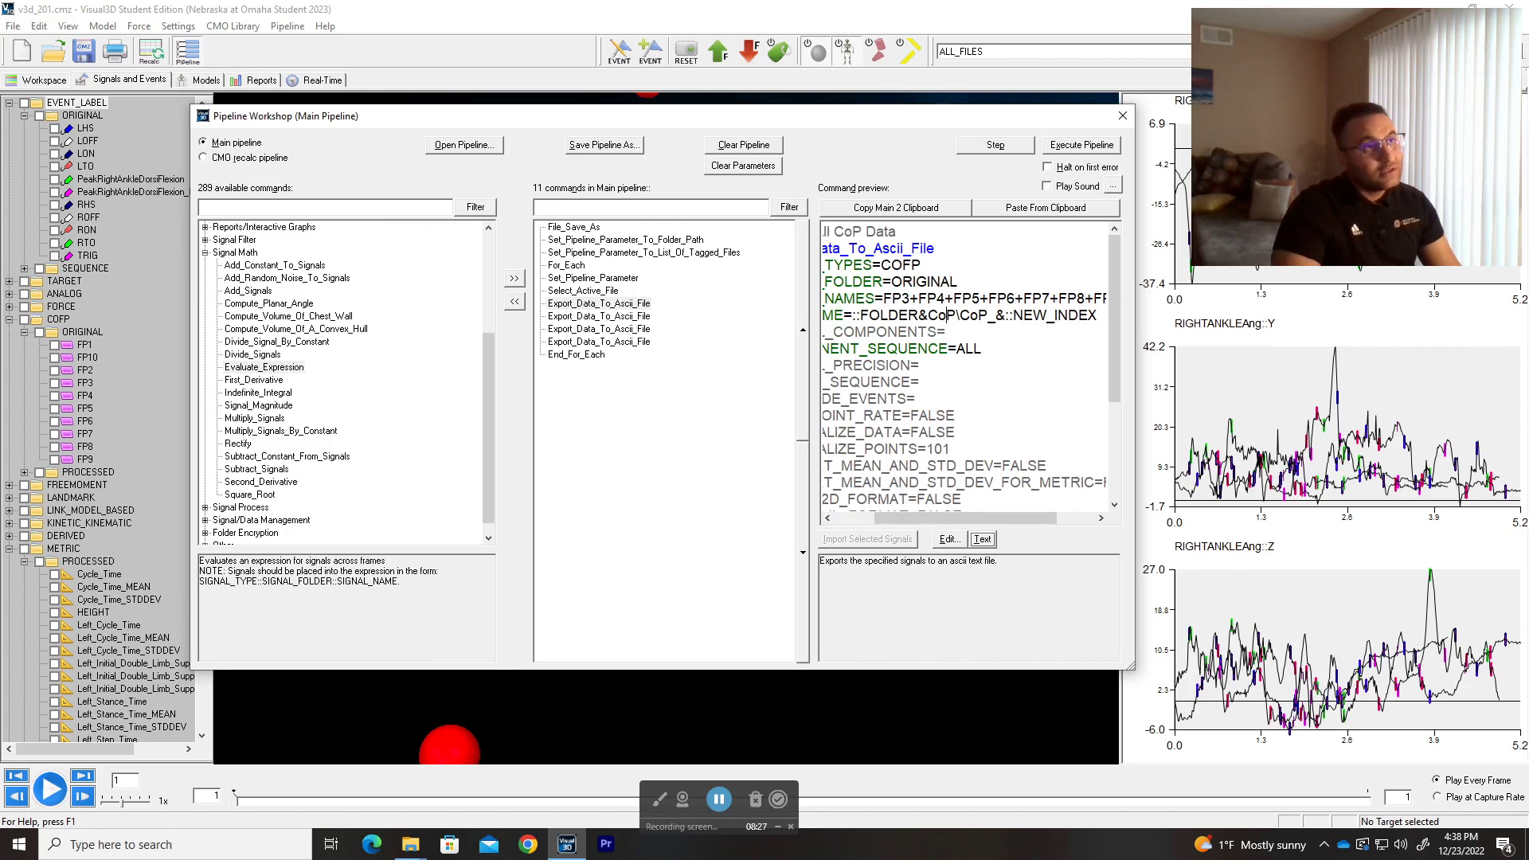
drag(957, 315, 928, 315)
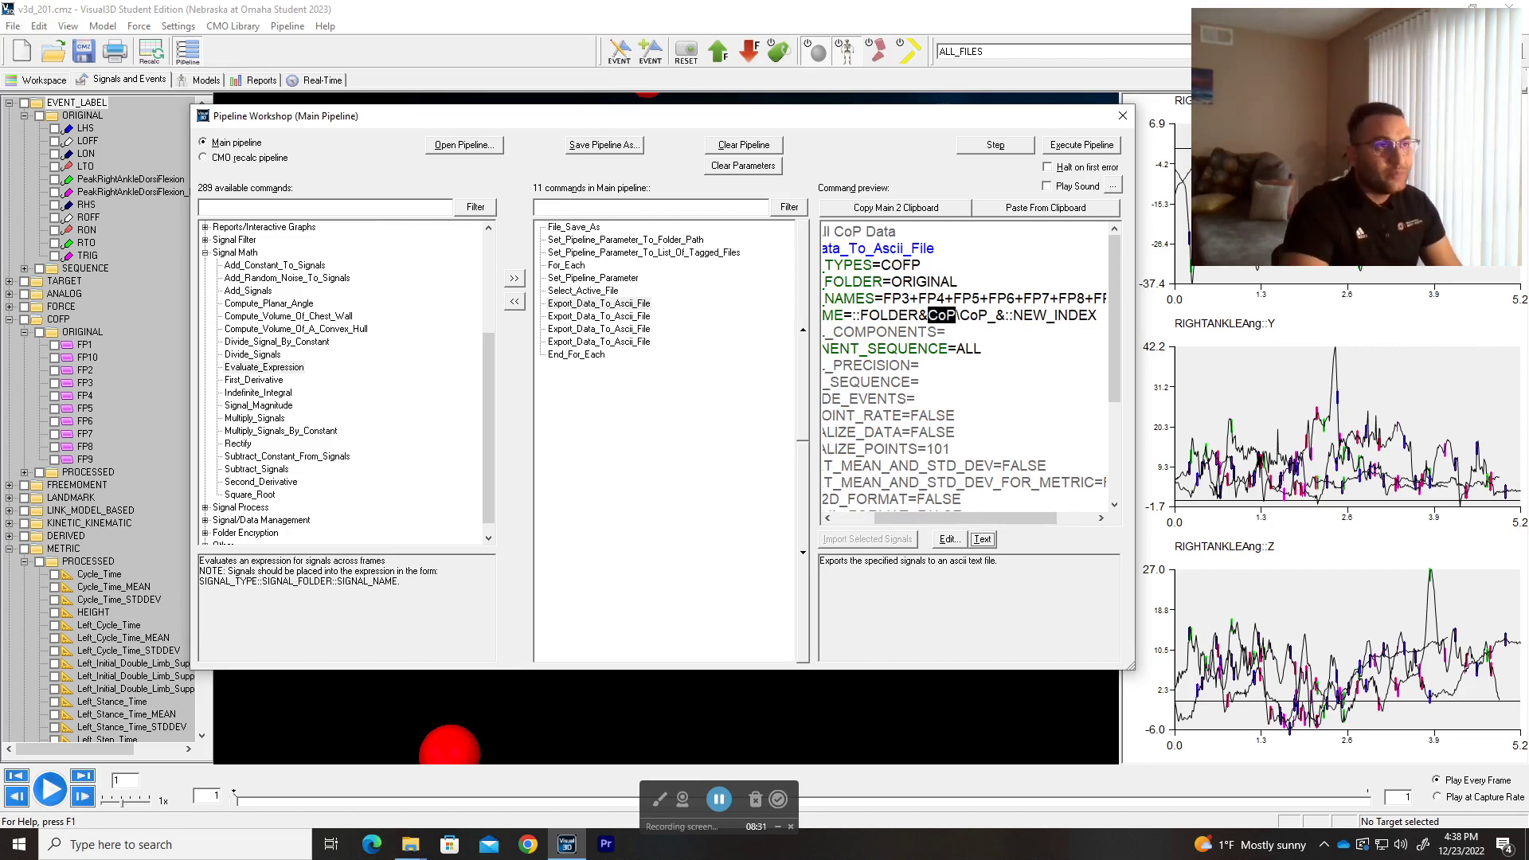
drag(929, 316, 956, 316)
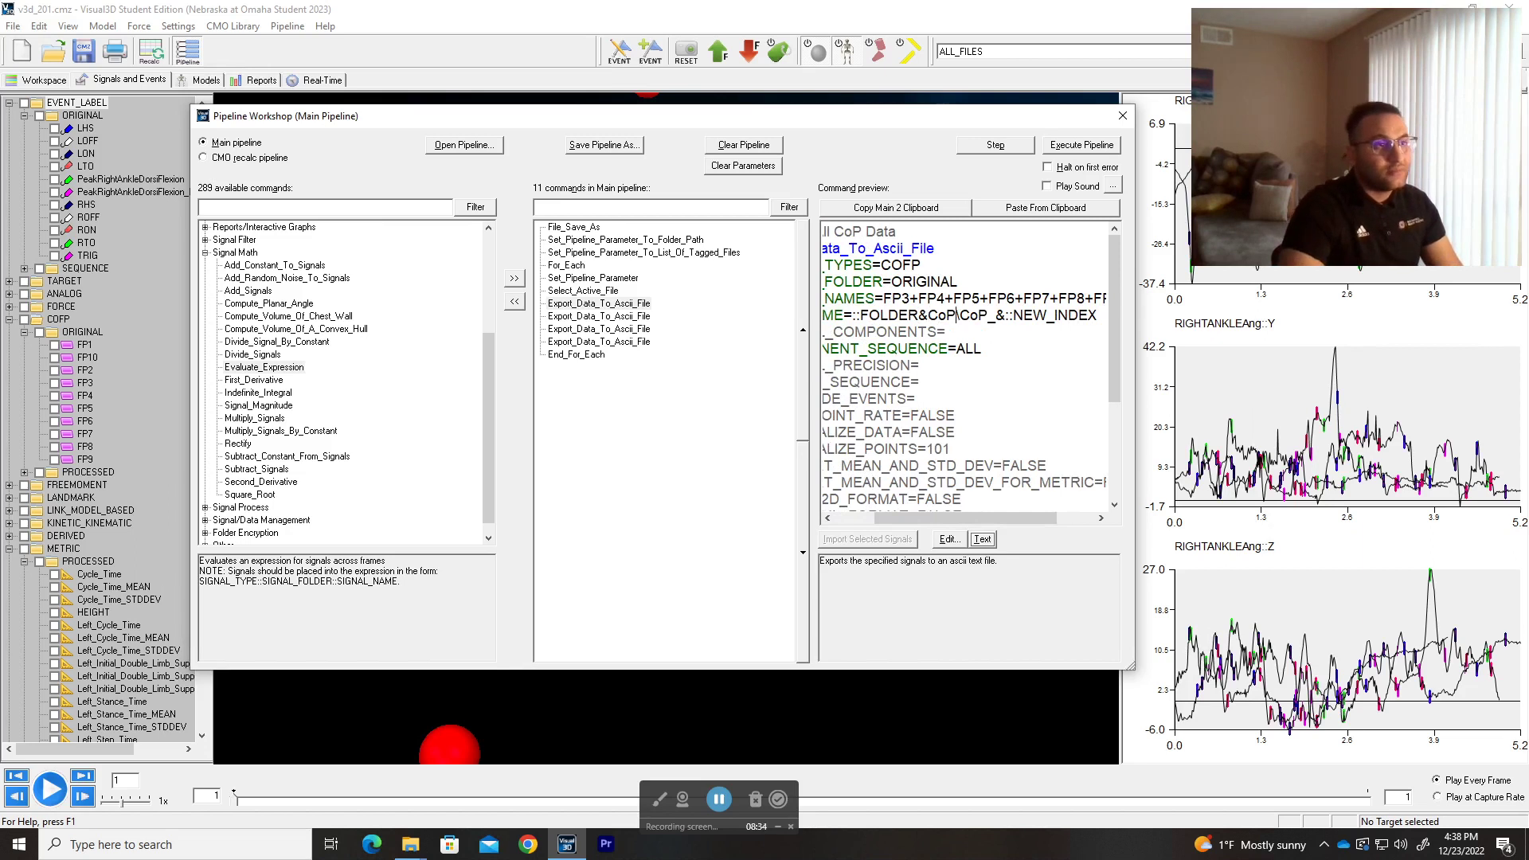
click(984, 541)
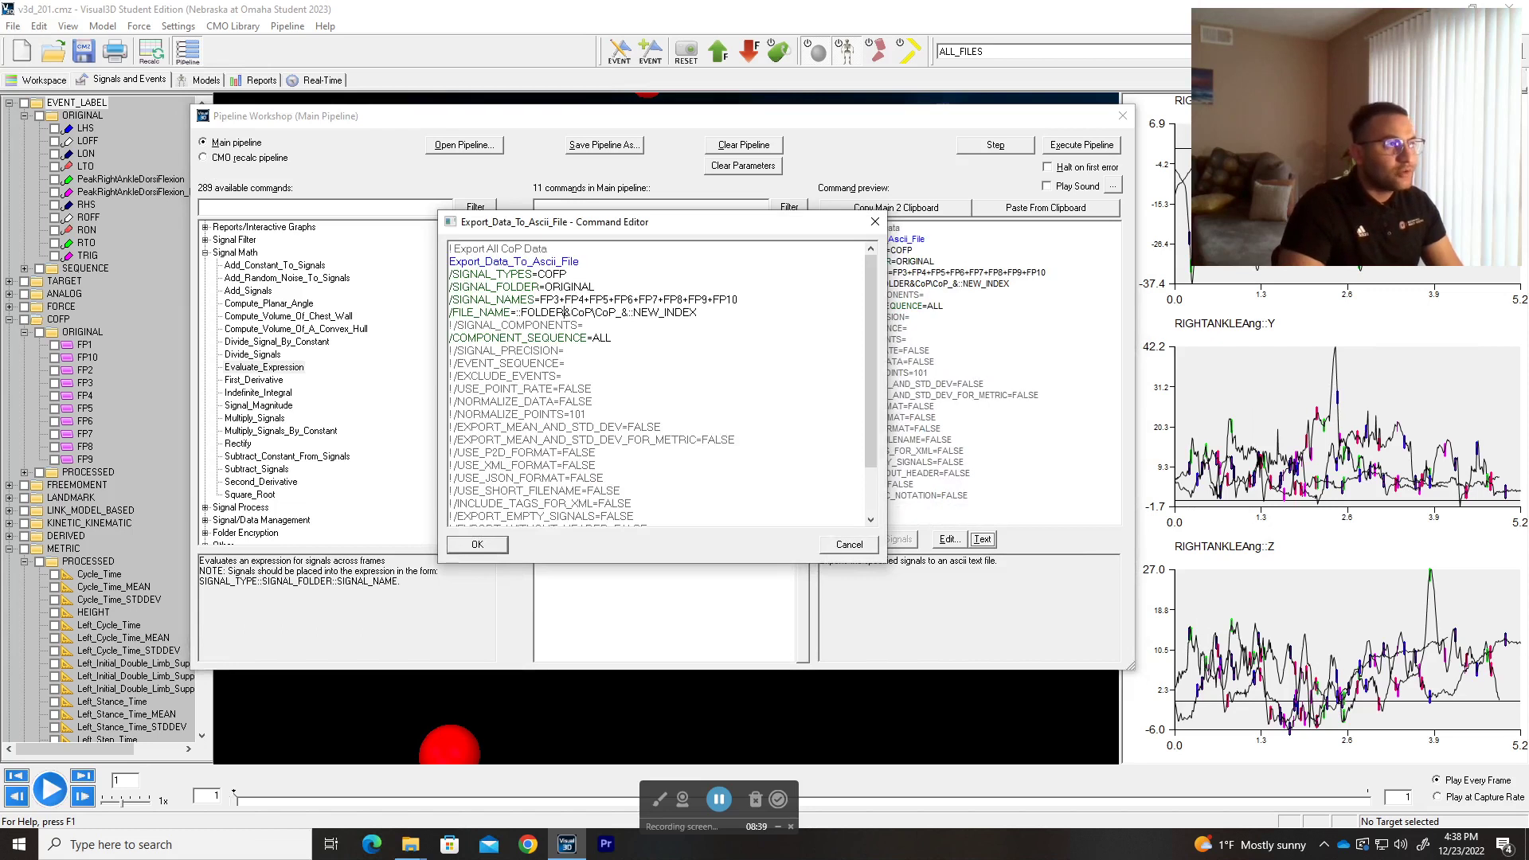
drag(572, 312, 592, 313)
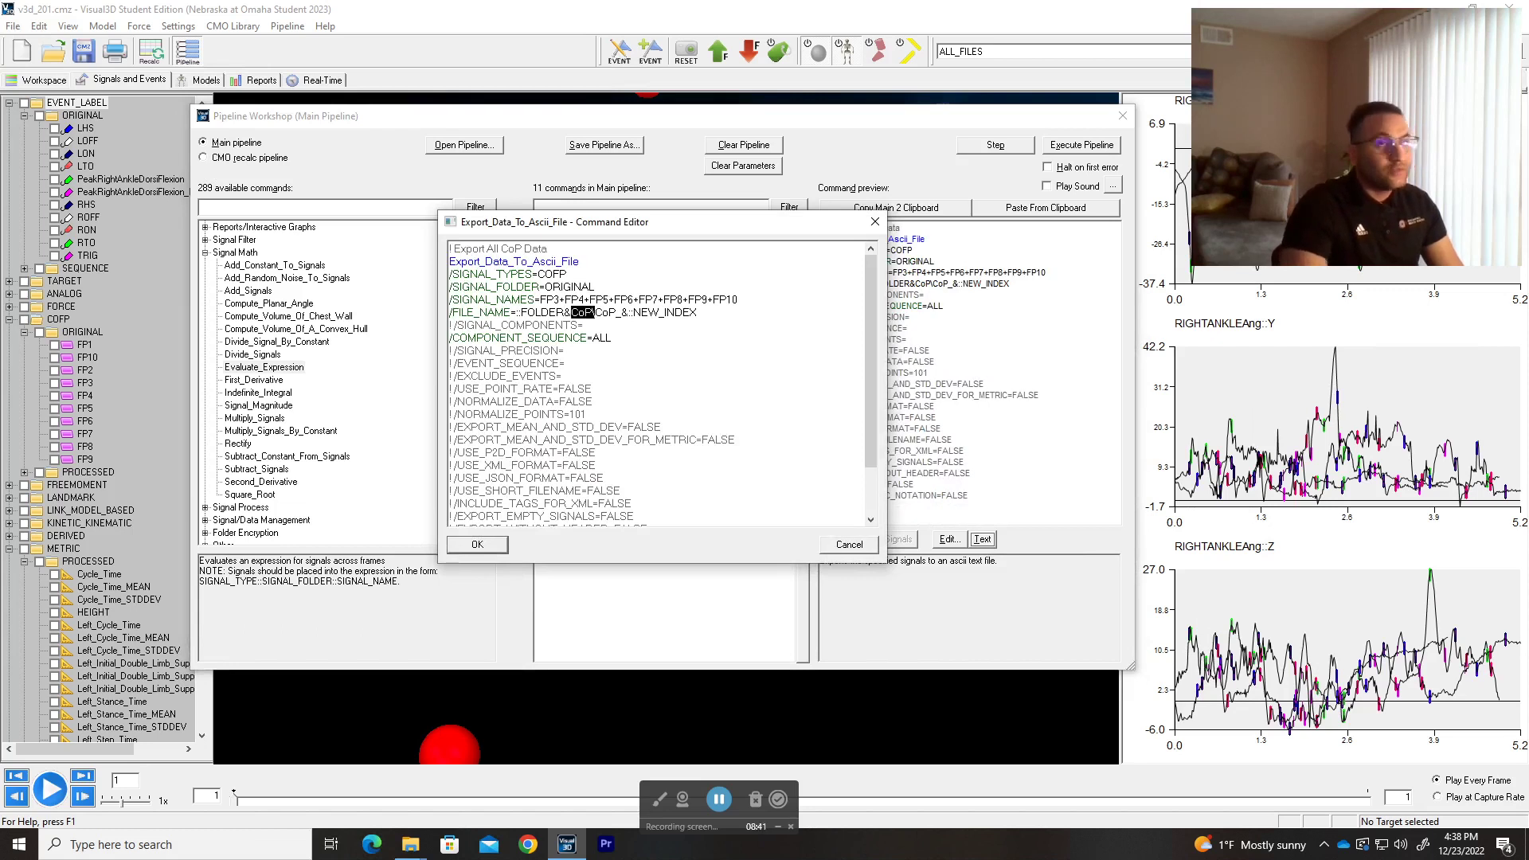
key(BackSpace)
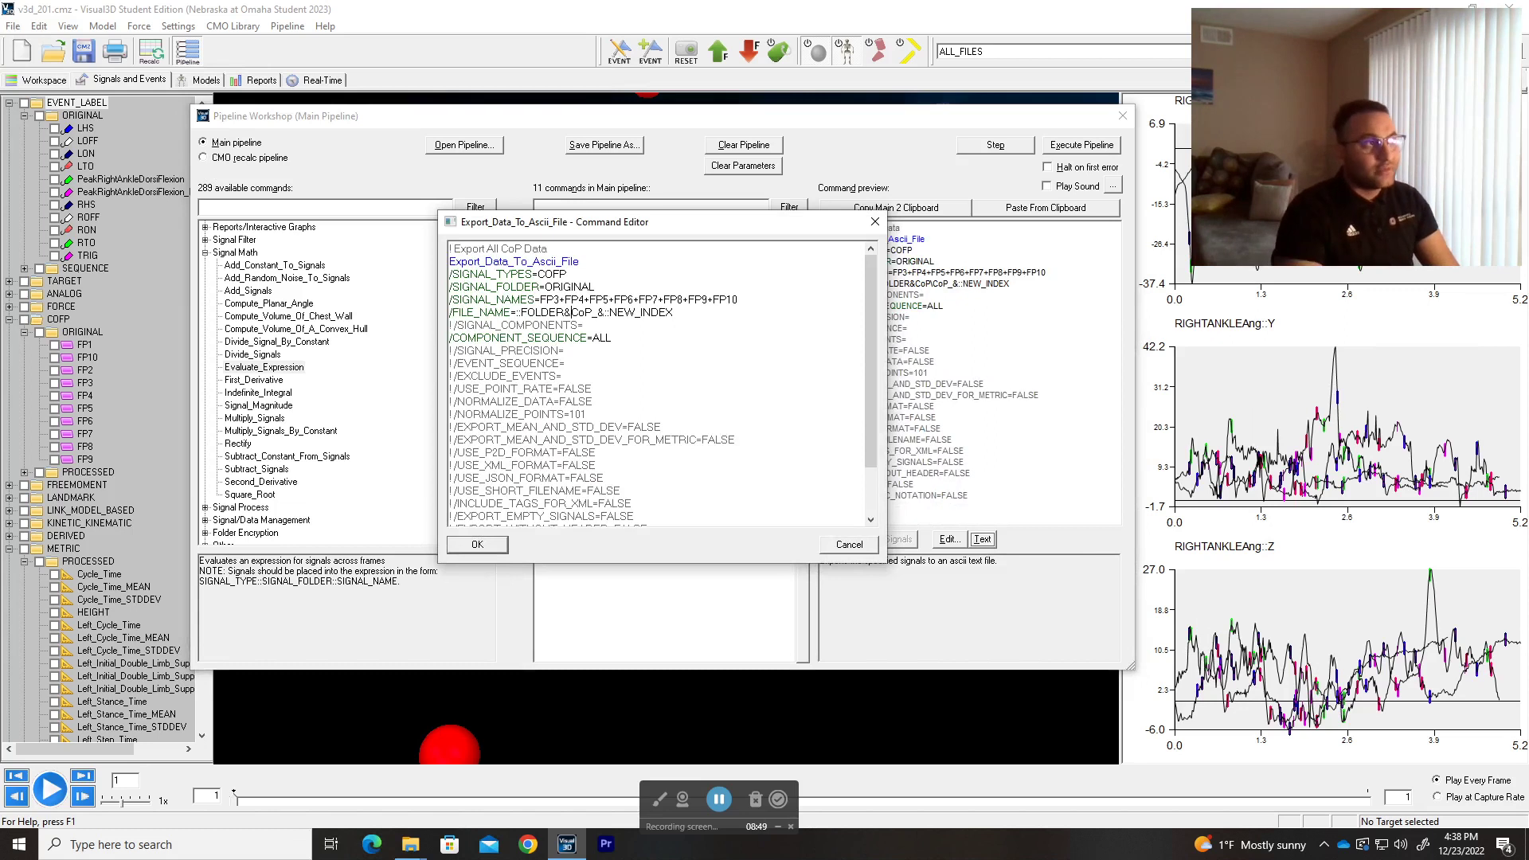
key(ctrl+End)
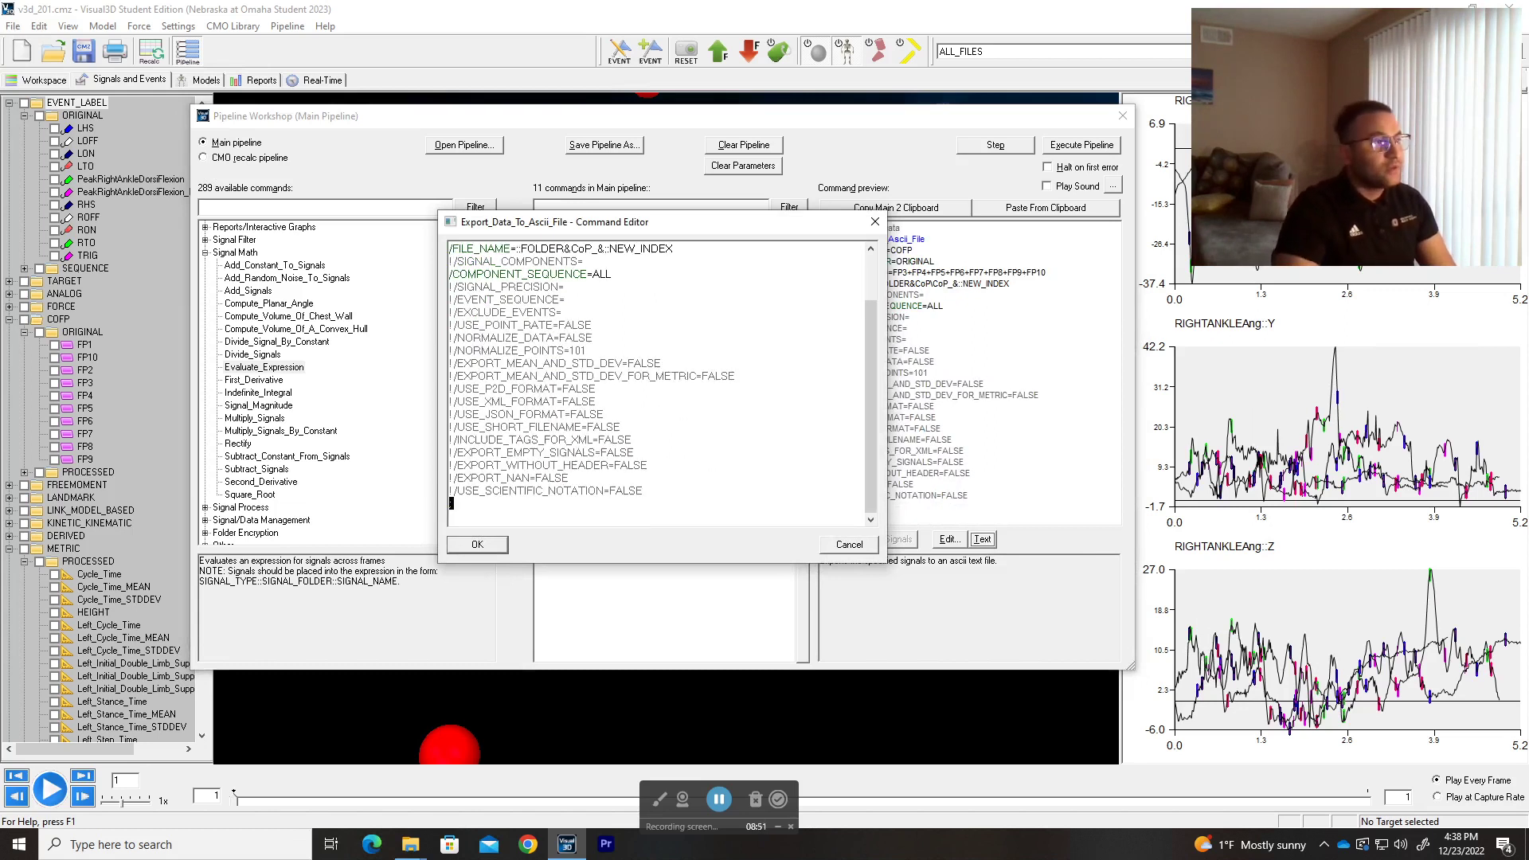
click(860, 548)
click(984, 543)
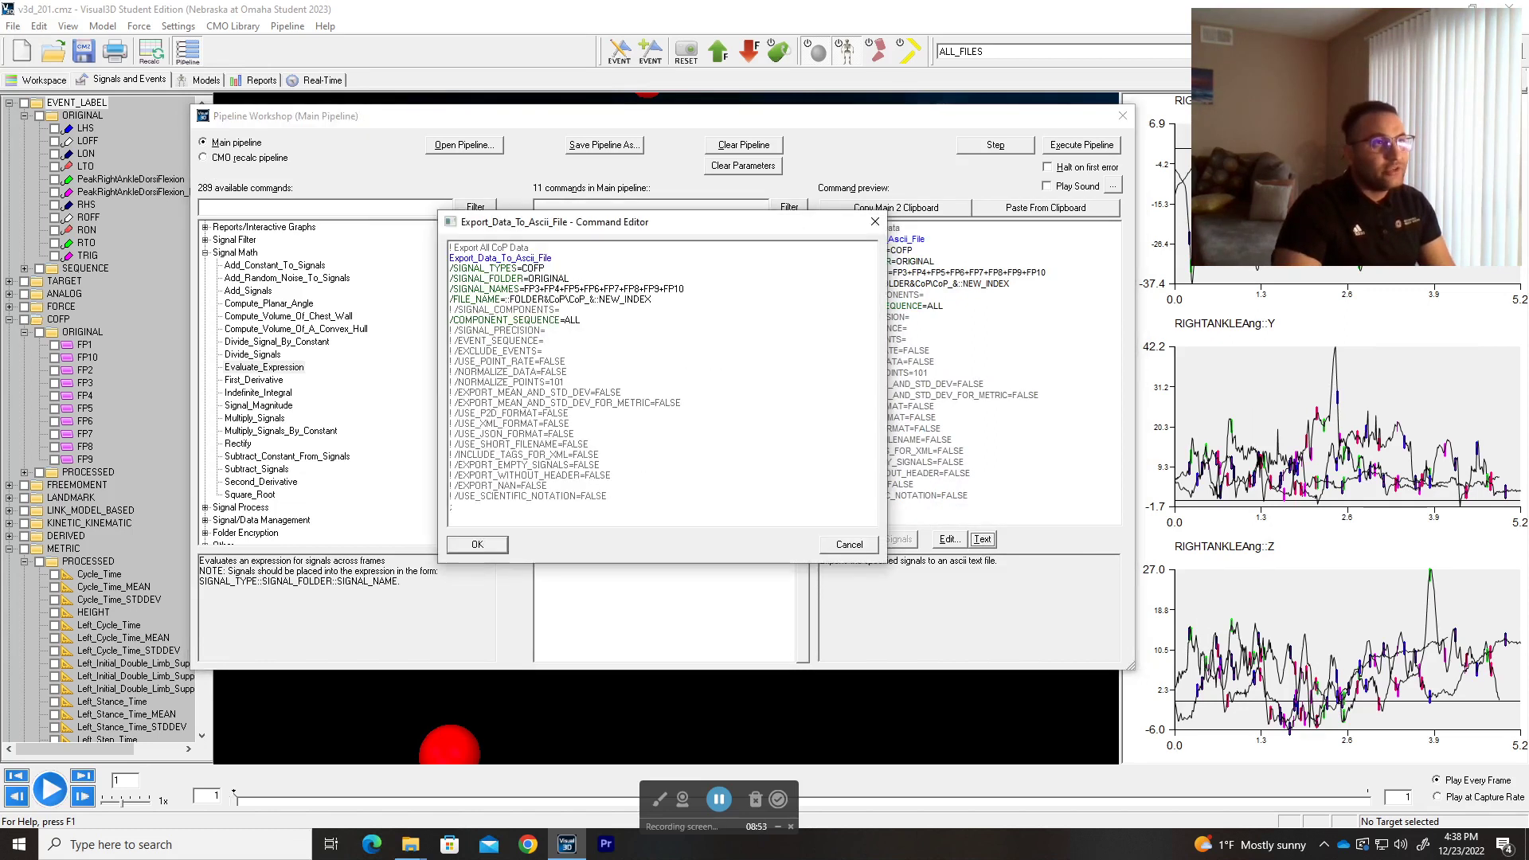
ctrl+scroll(645, 348, up, 8)
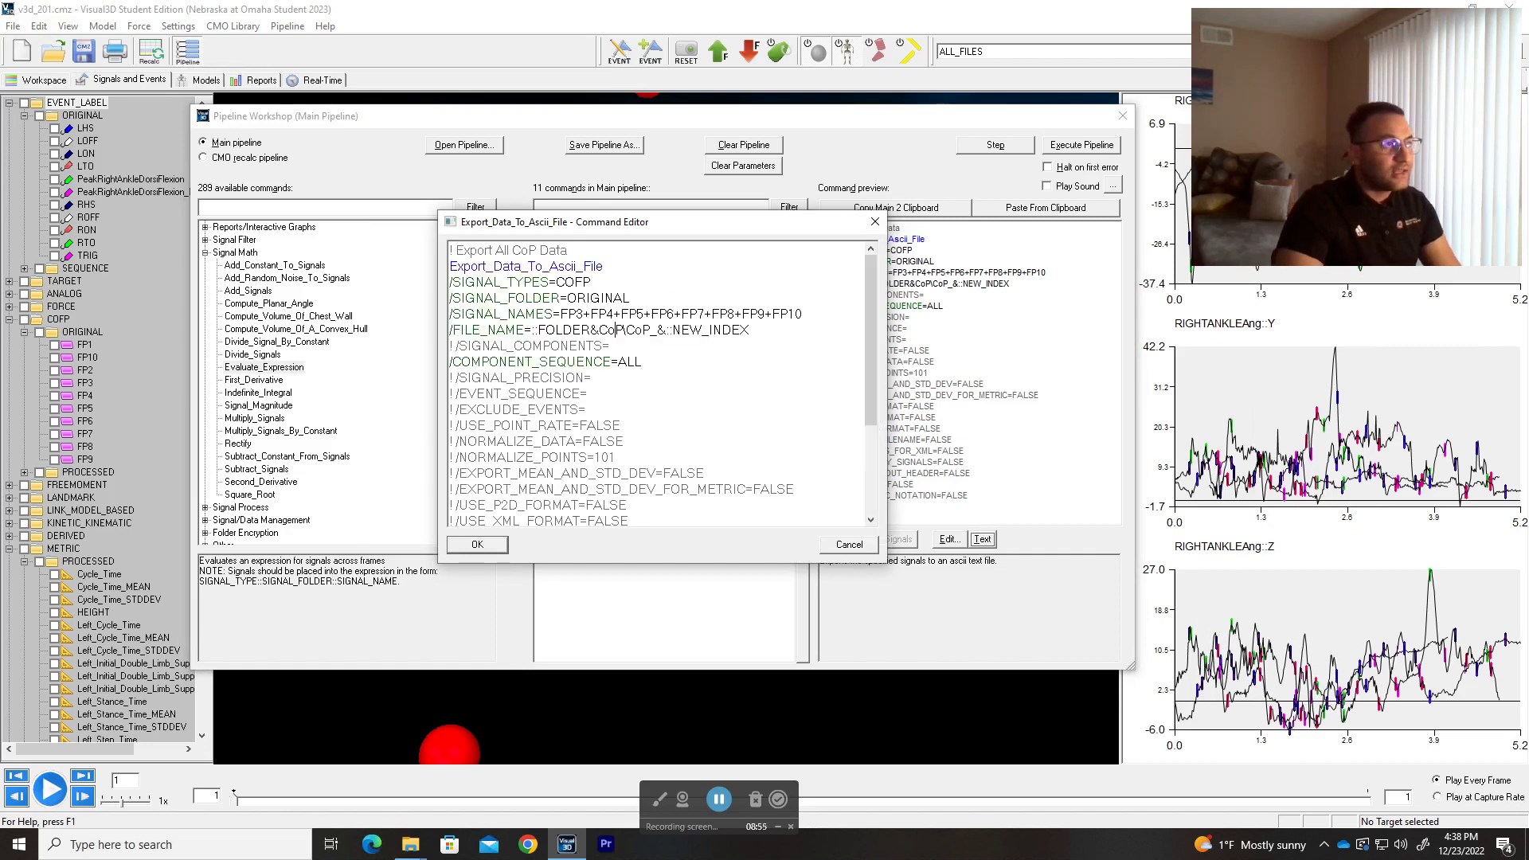
click(645, 348)
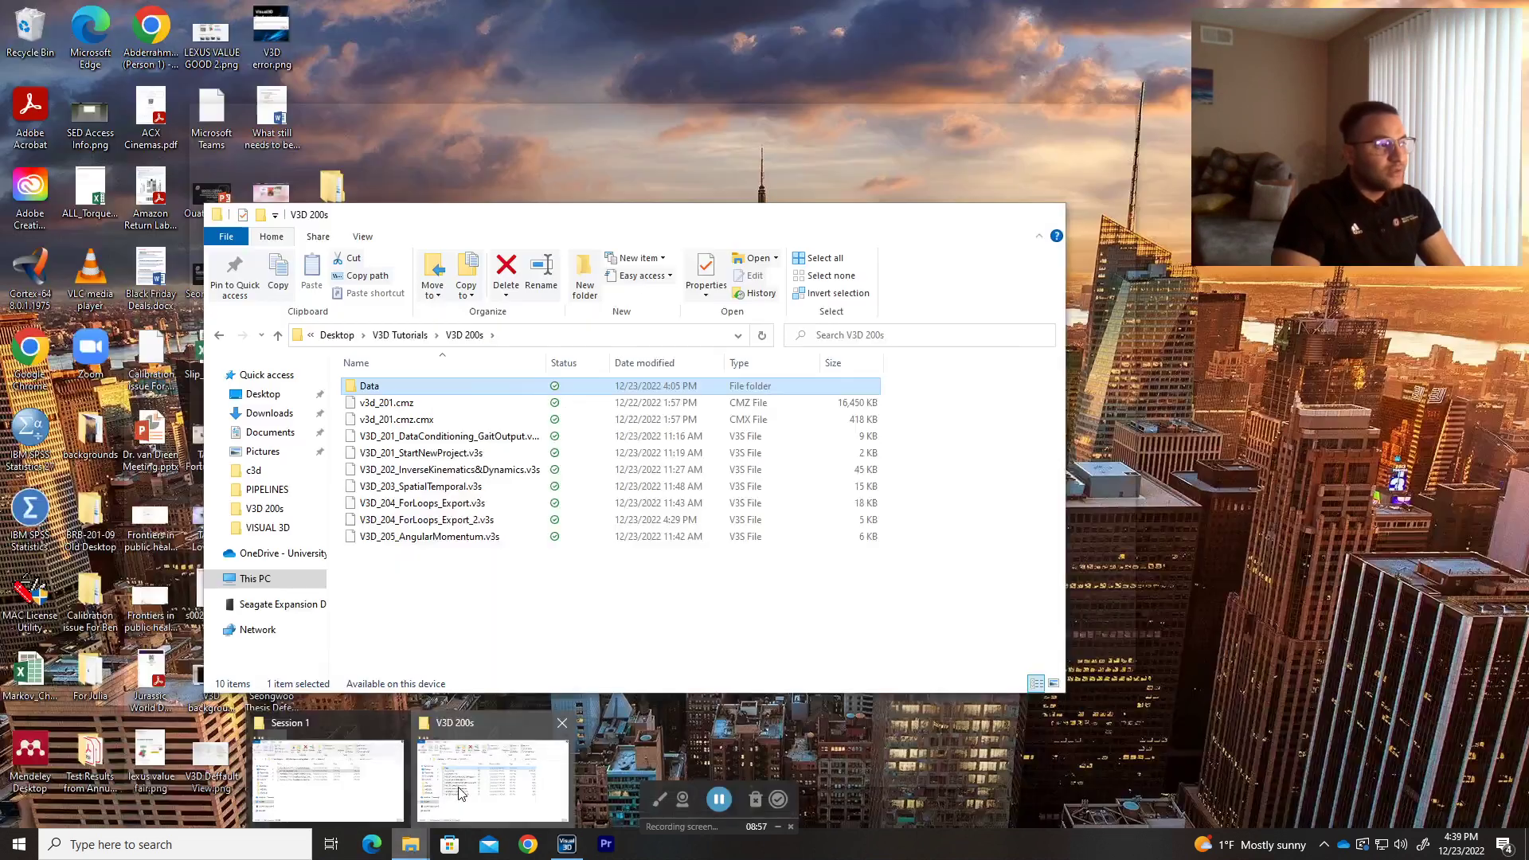
click(462, 793)
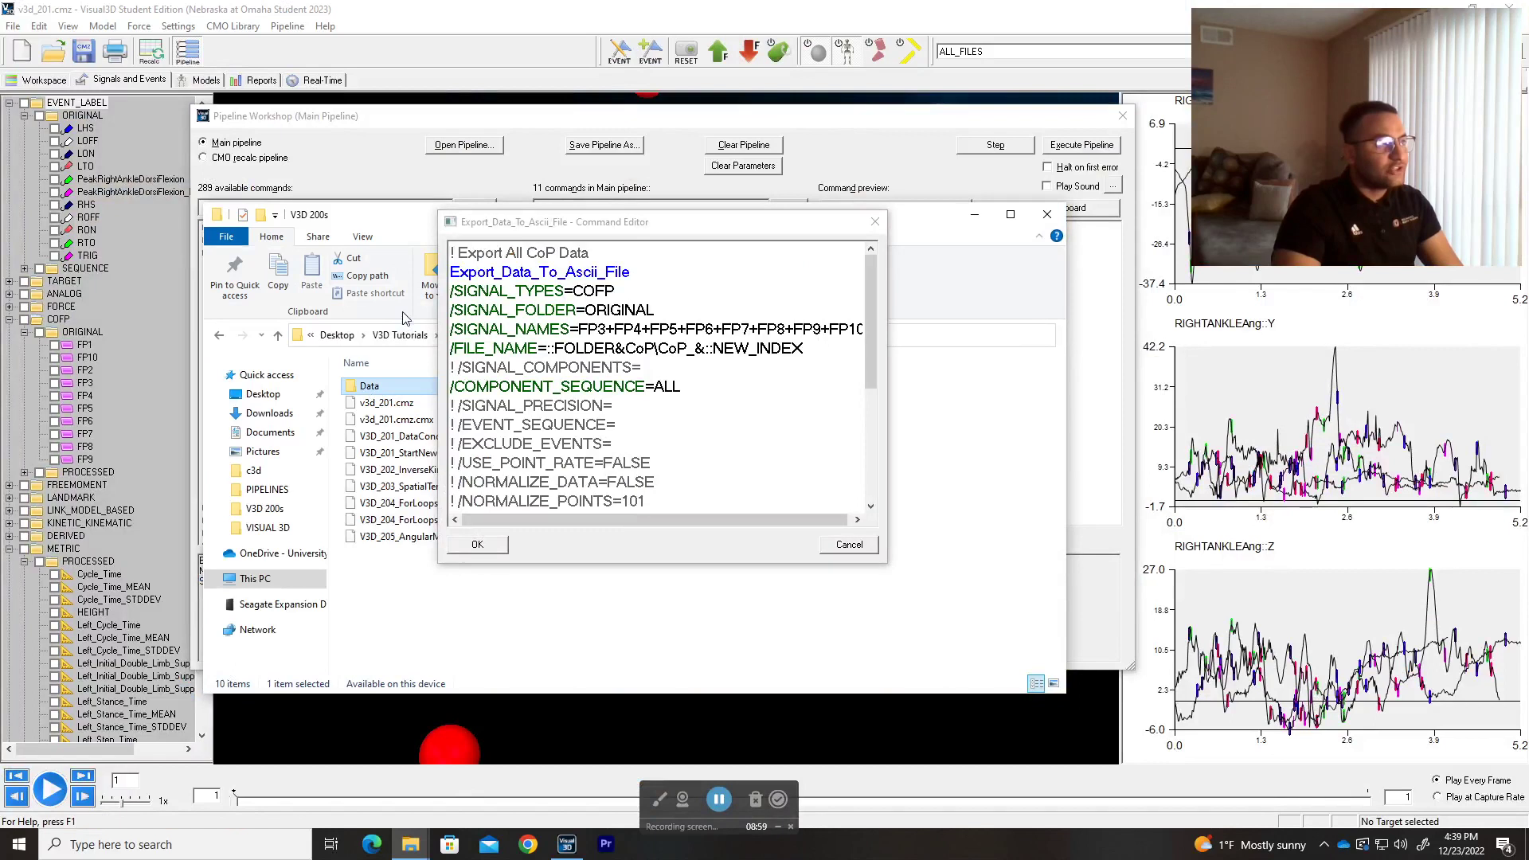
drag(390, 229, 264, 212)
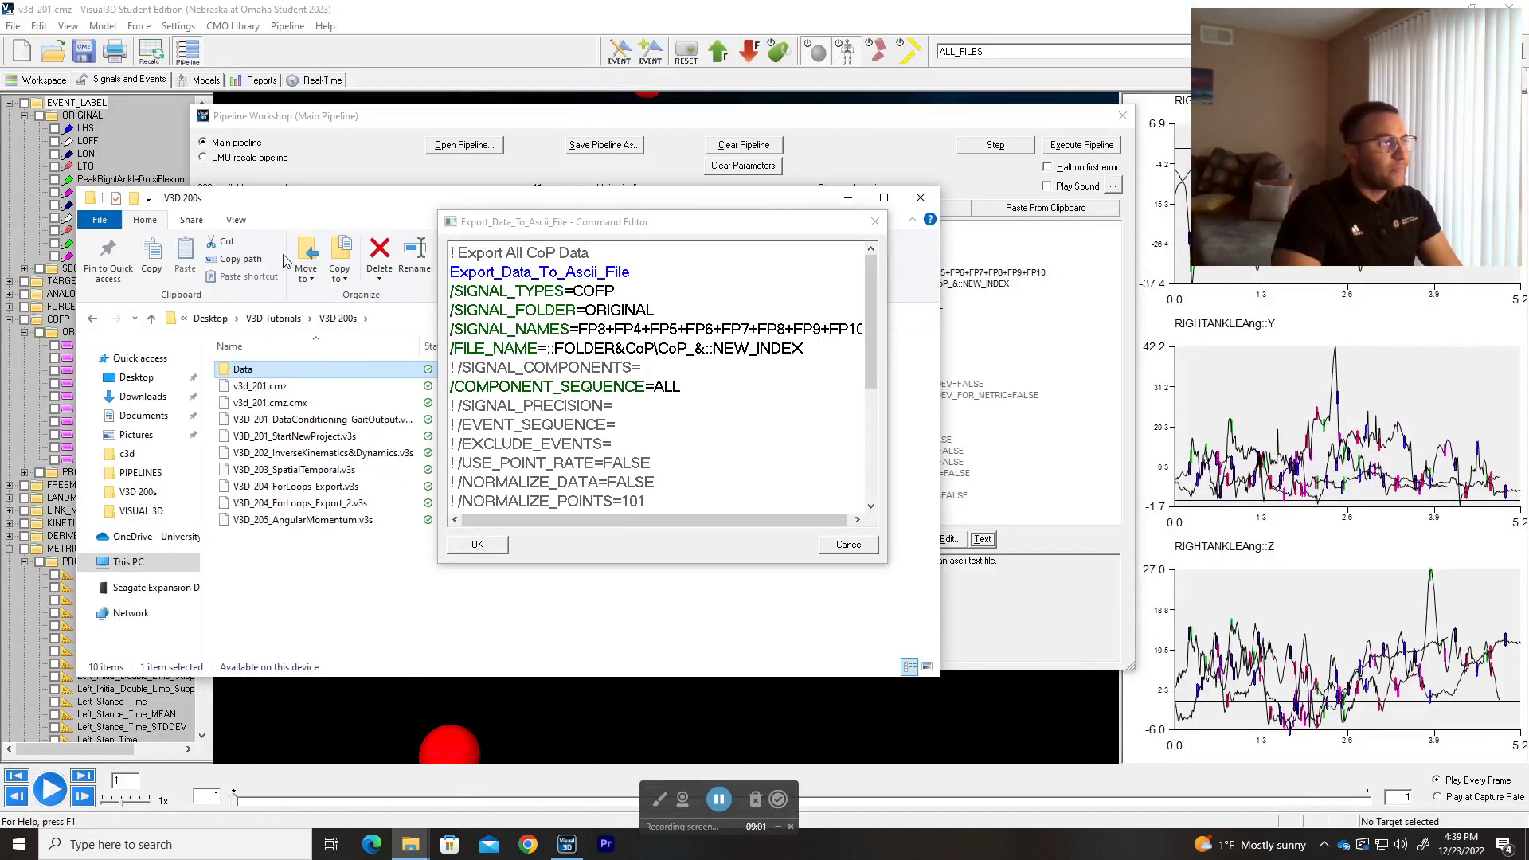
double_click(242, 372)
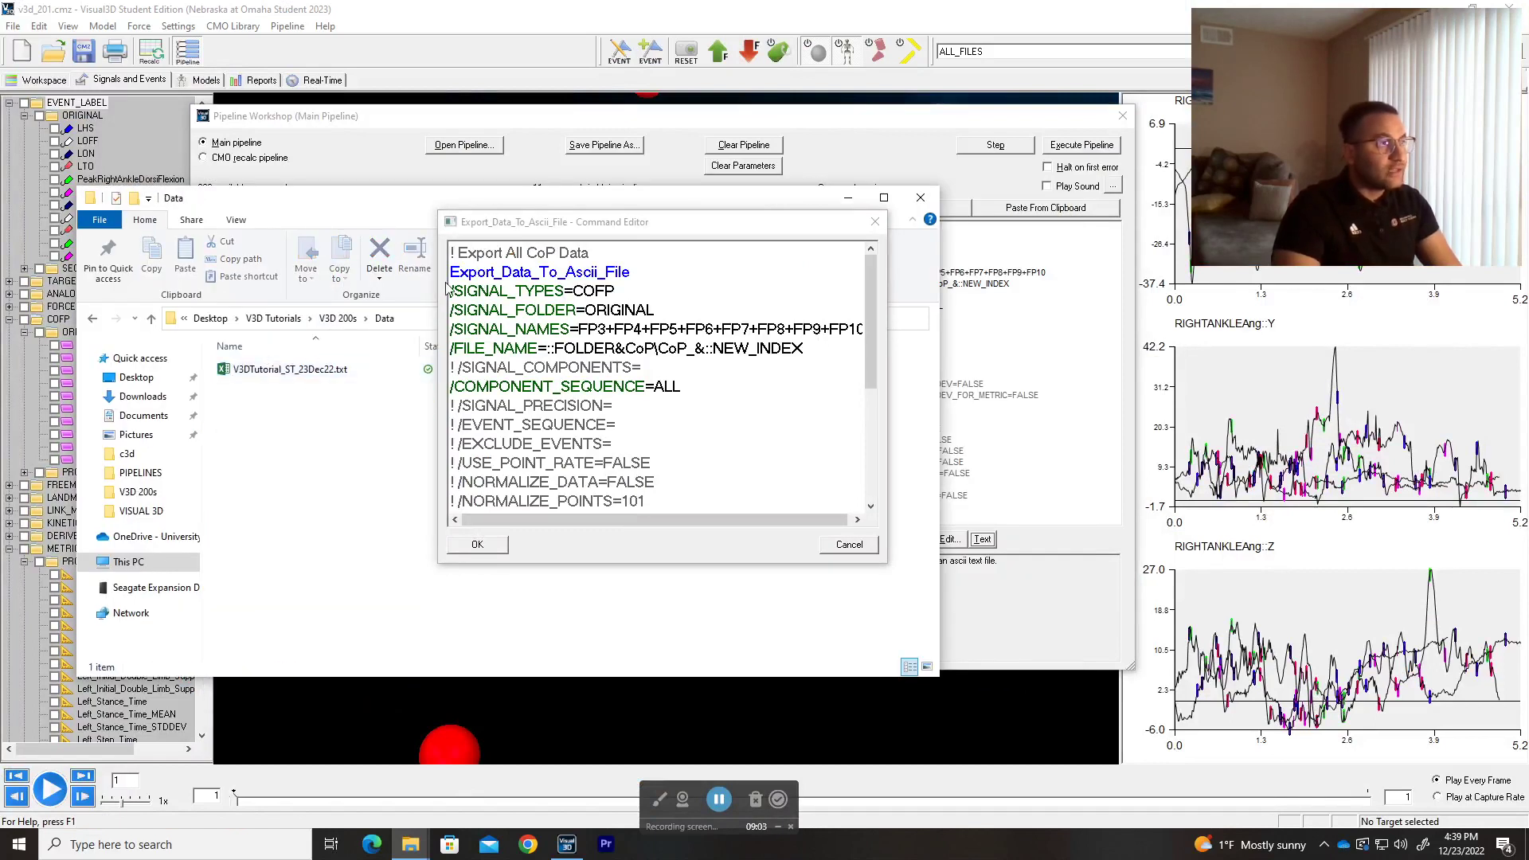
click(850, 199)
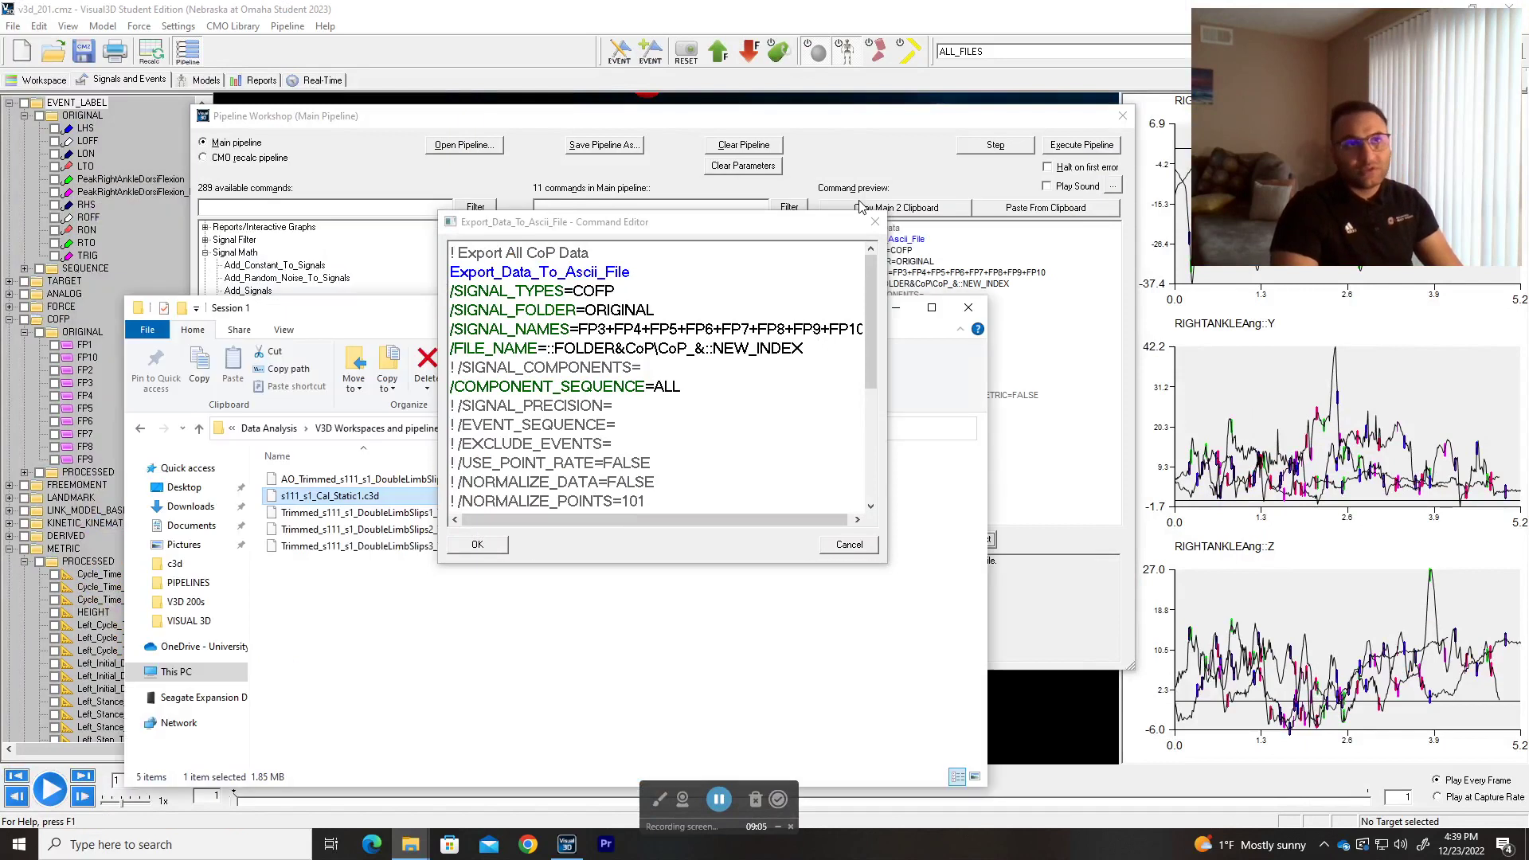
click(645, 349)
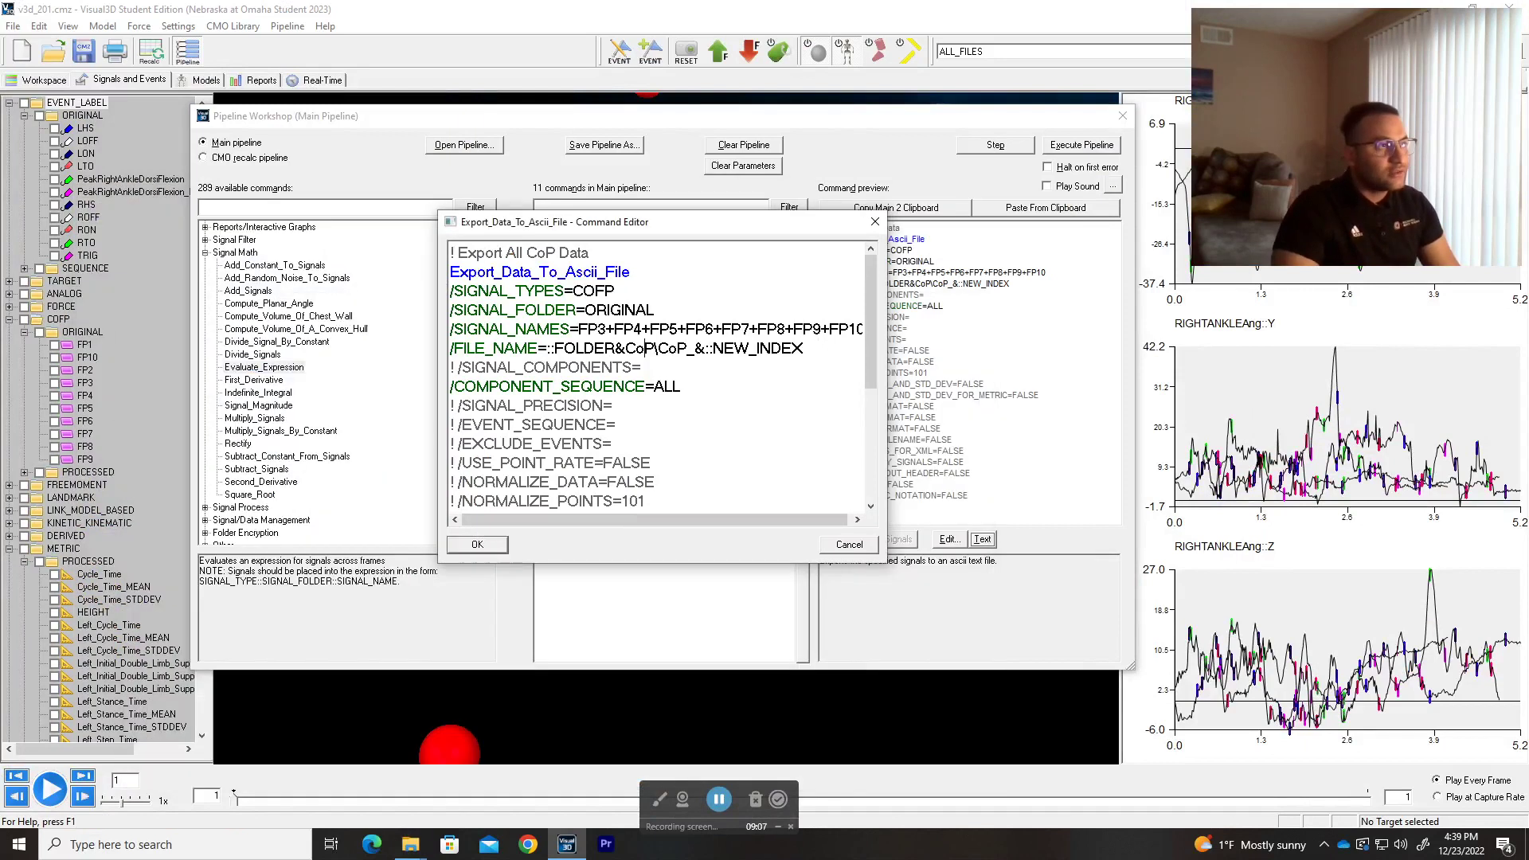
Delete 'CoP\' so FILE_NAME reads ::FOLDER&CoP_&::NEW_INDEX, and confirm the edit
key(shift+Right)
key(shift+Right)
key(shift+Right)
key(shift+Right)
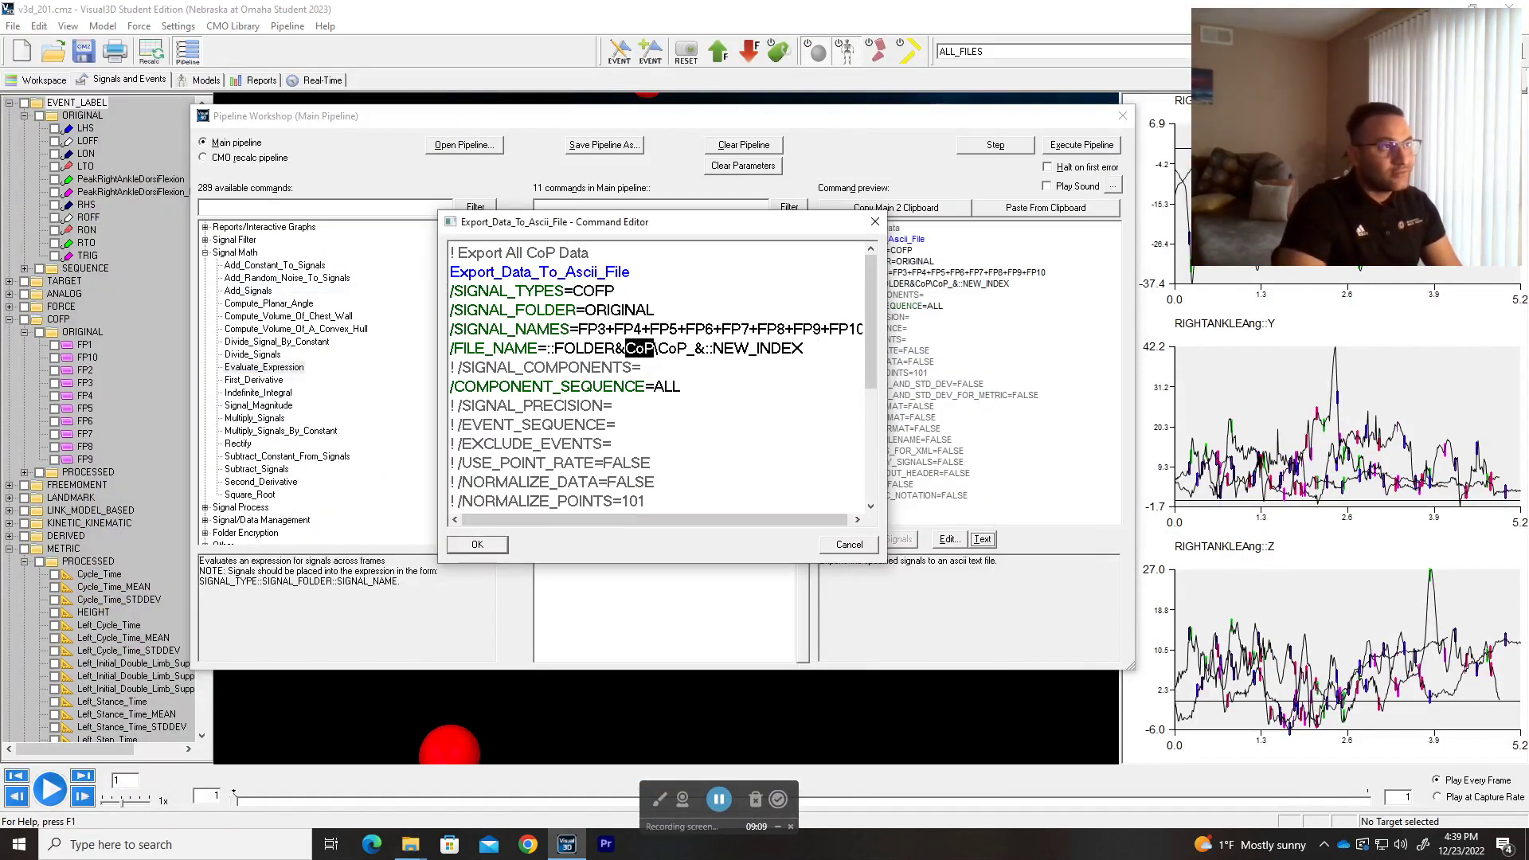
key(Delete)
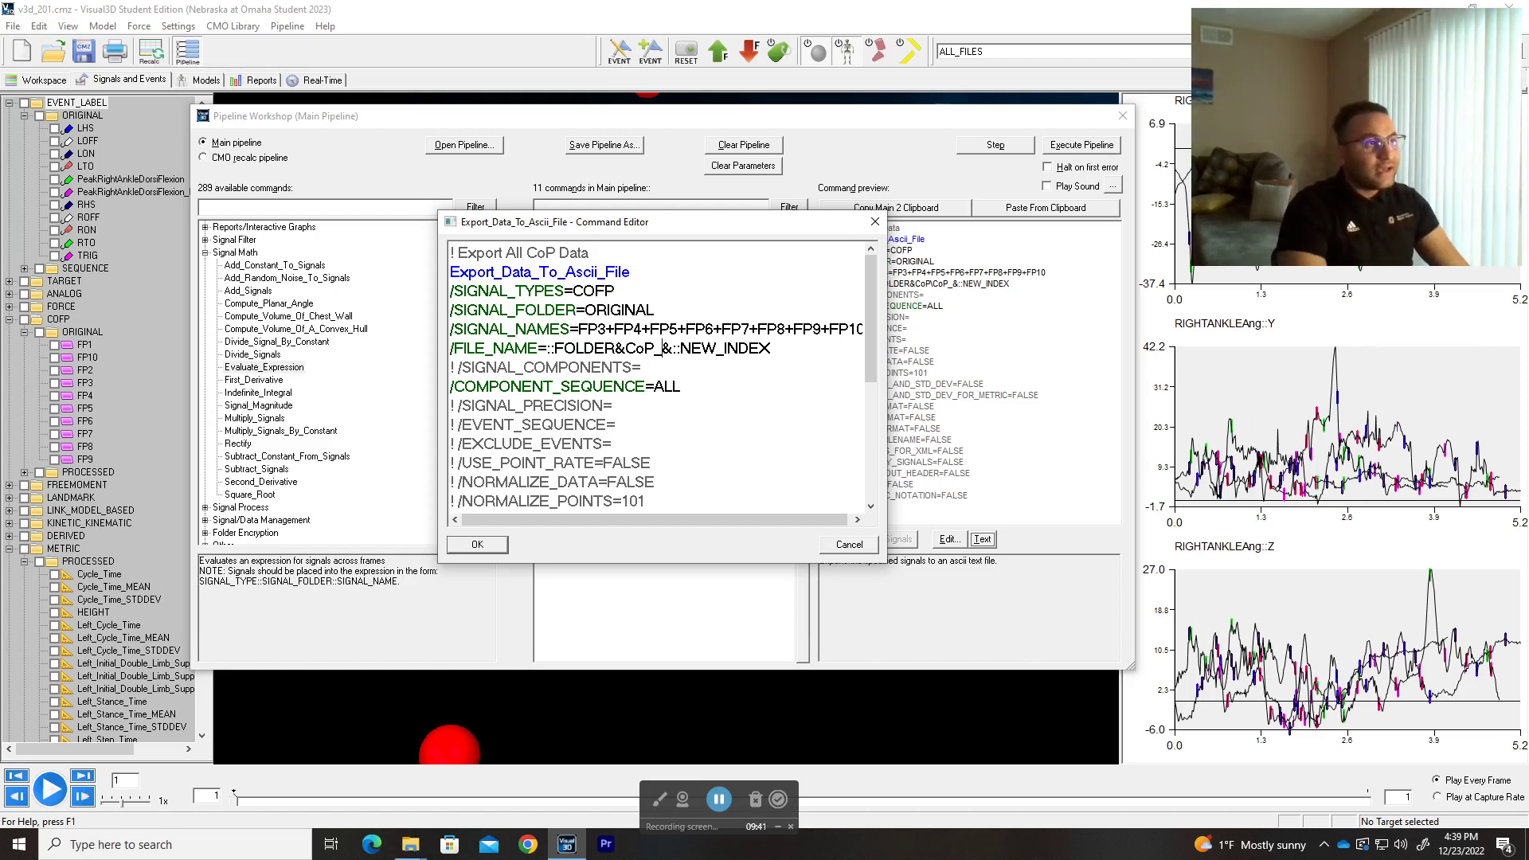
drag(674, 348, 615, 348)
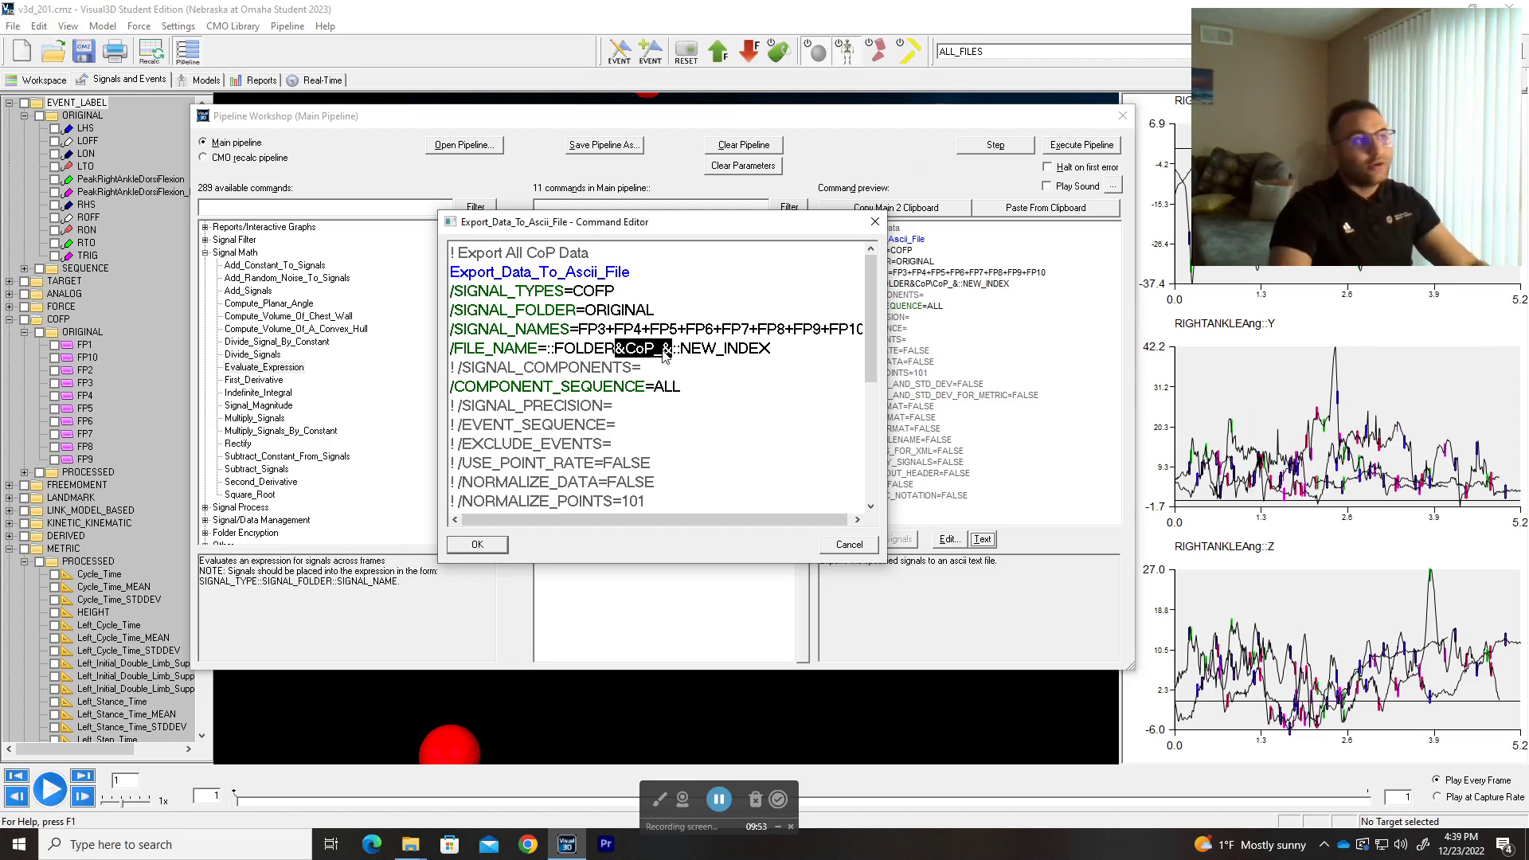
click(771, 349)
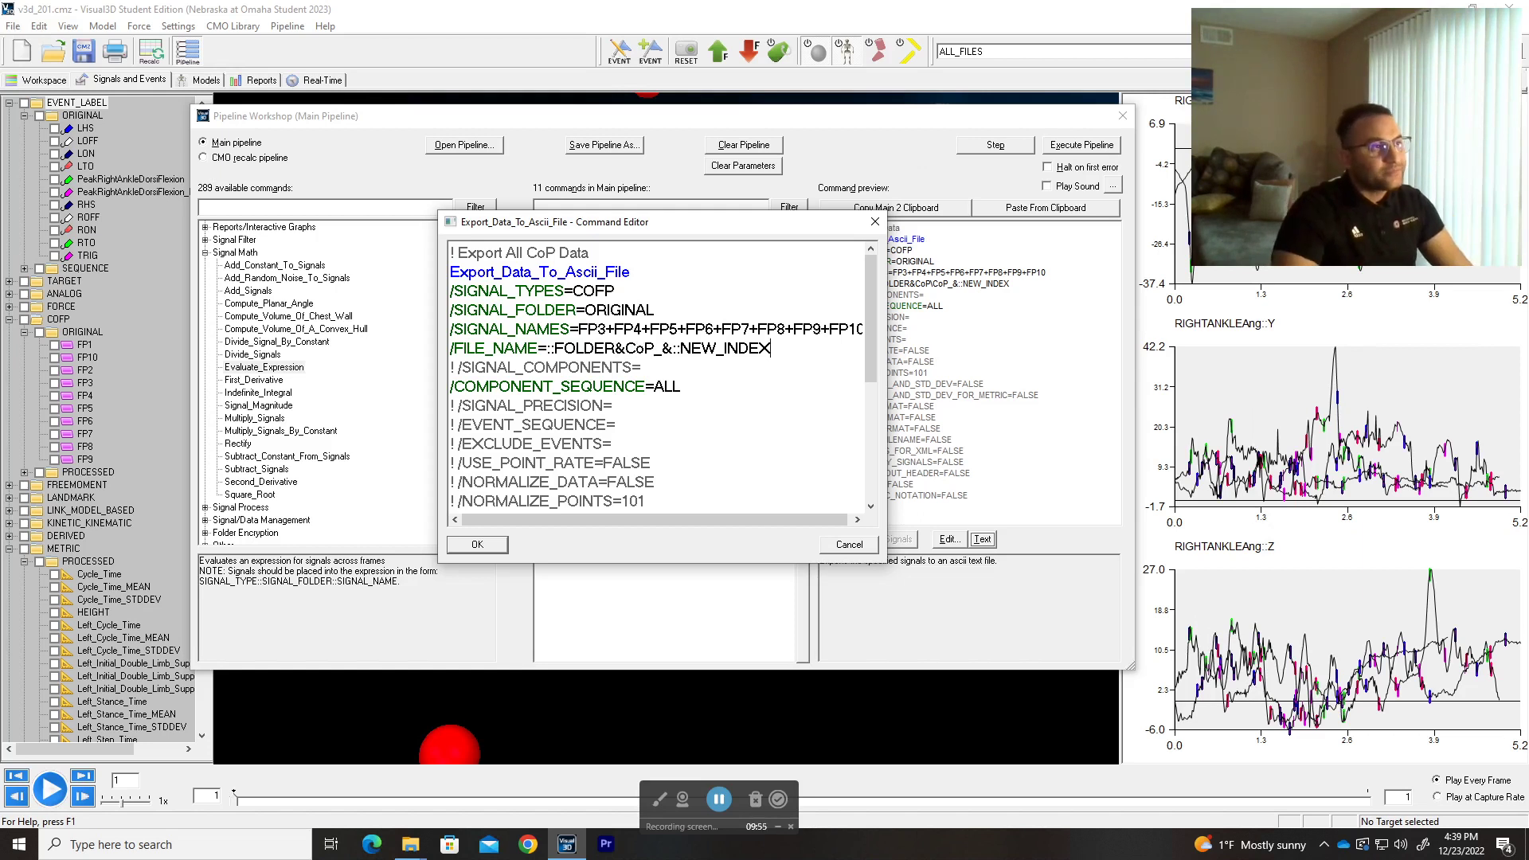
drag(672, 349, 773, 348)
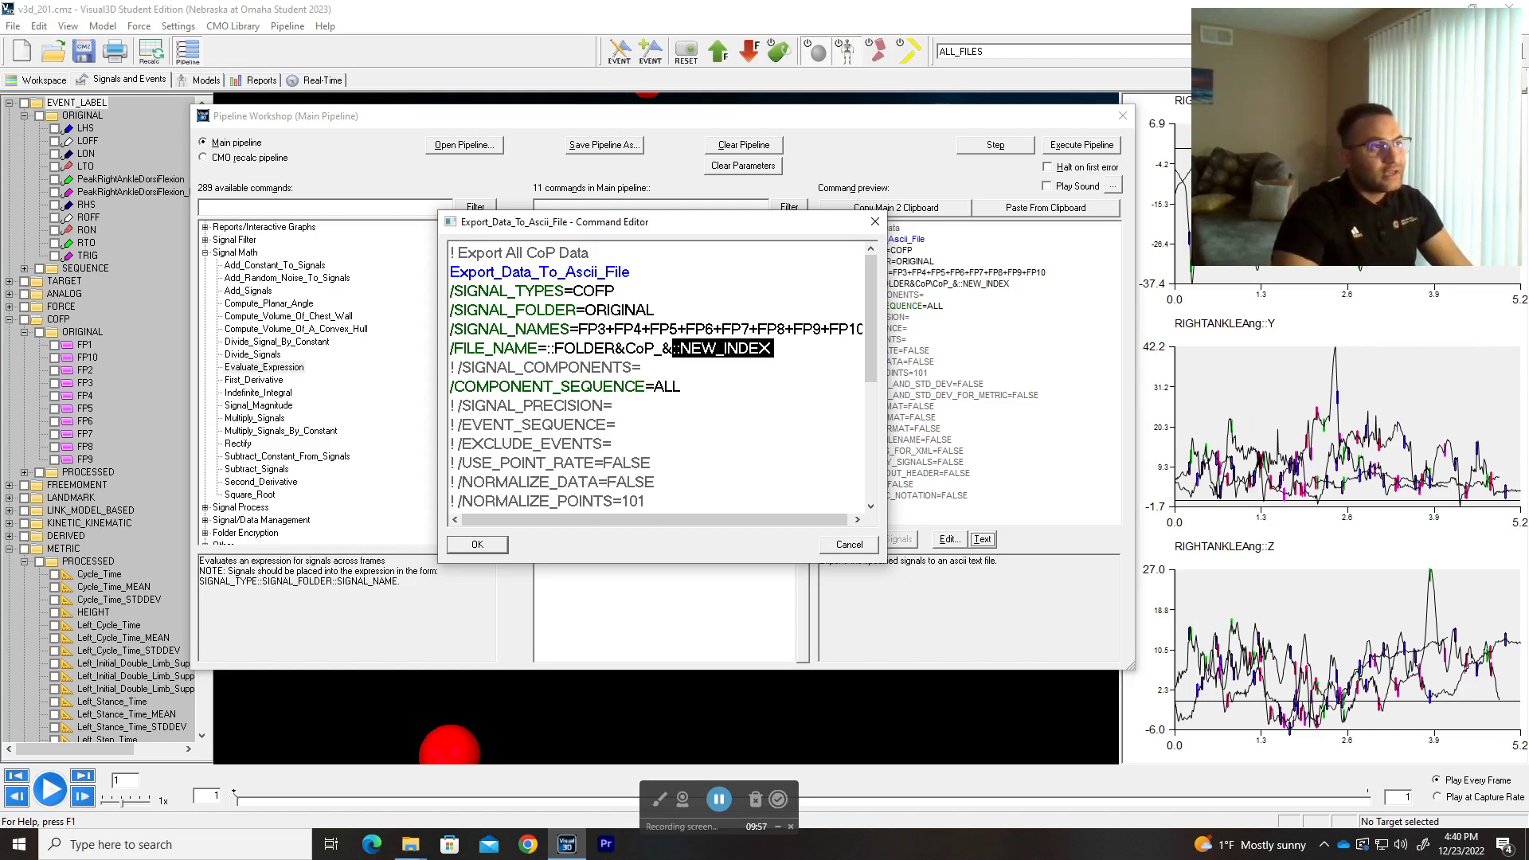
click(773, 349)
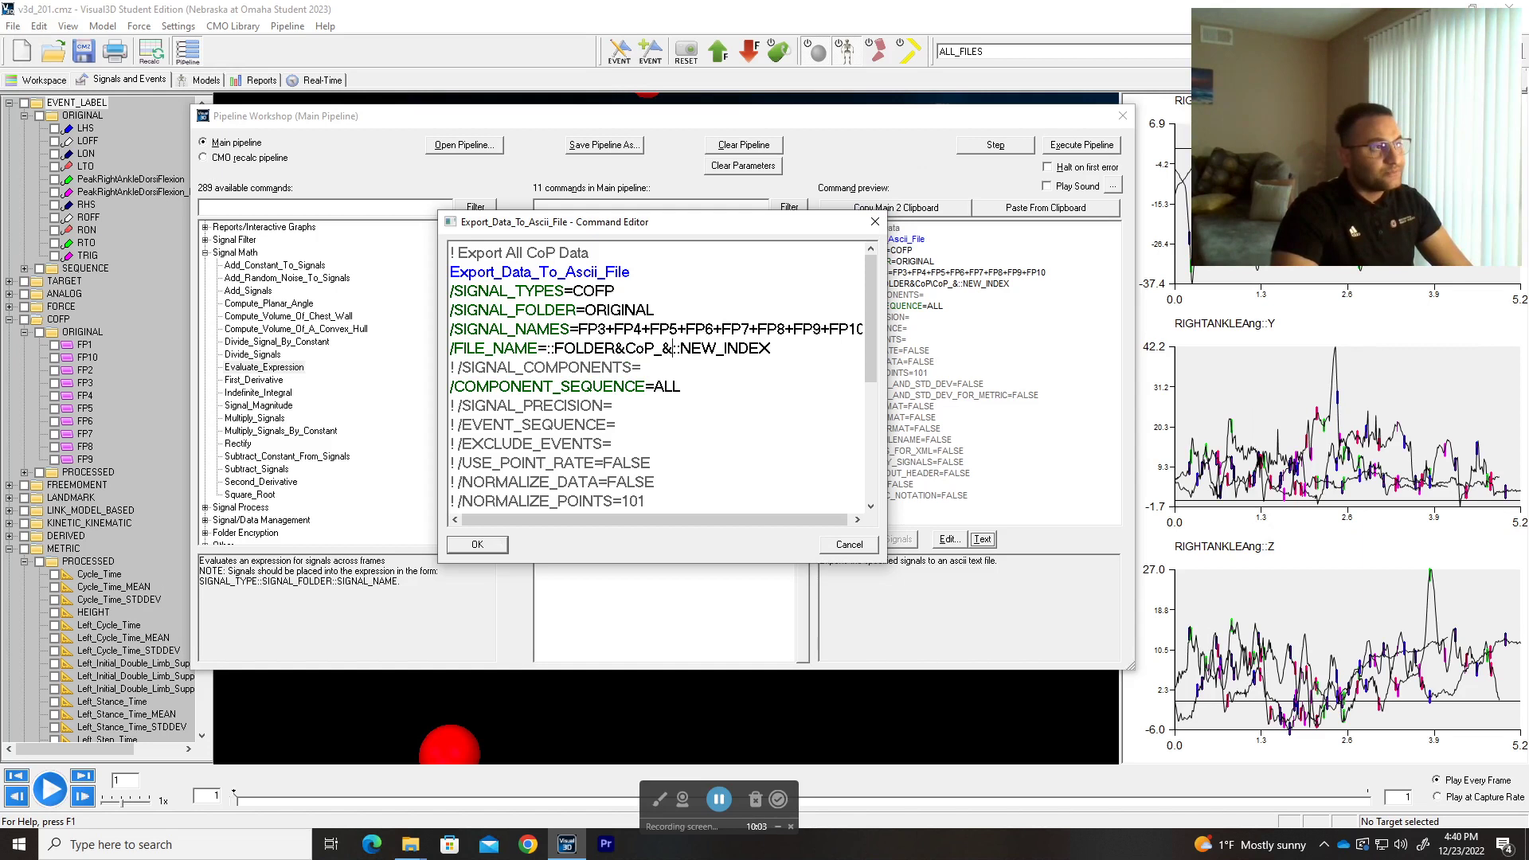
click(477, 544)
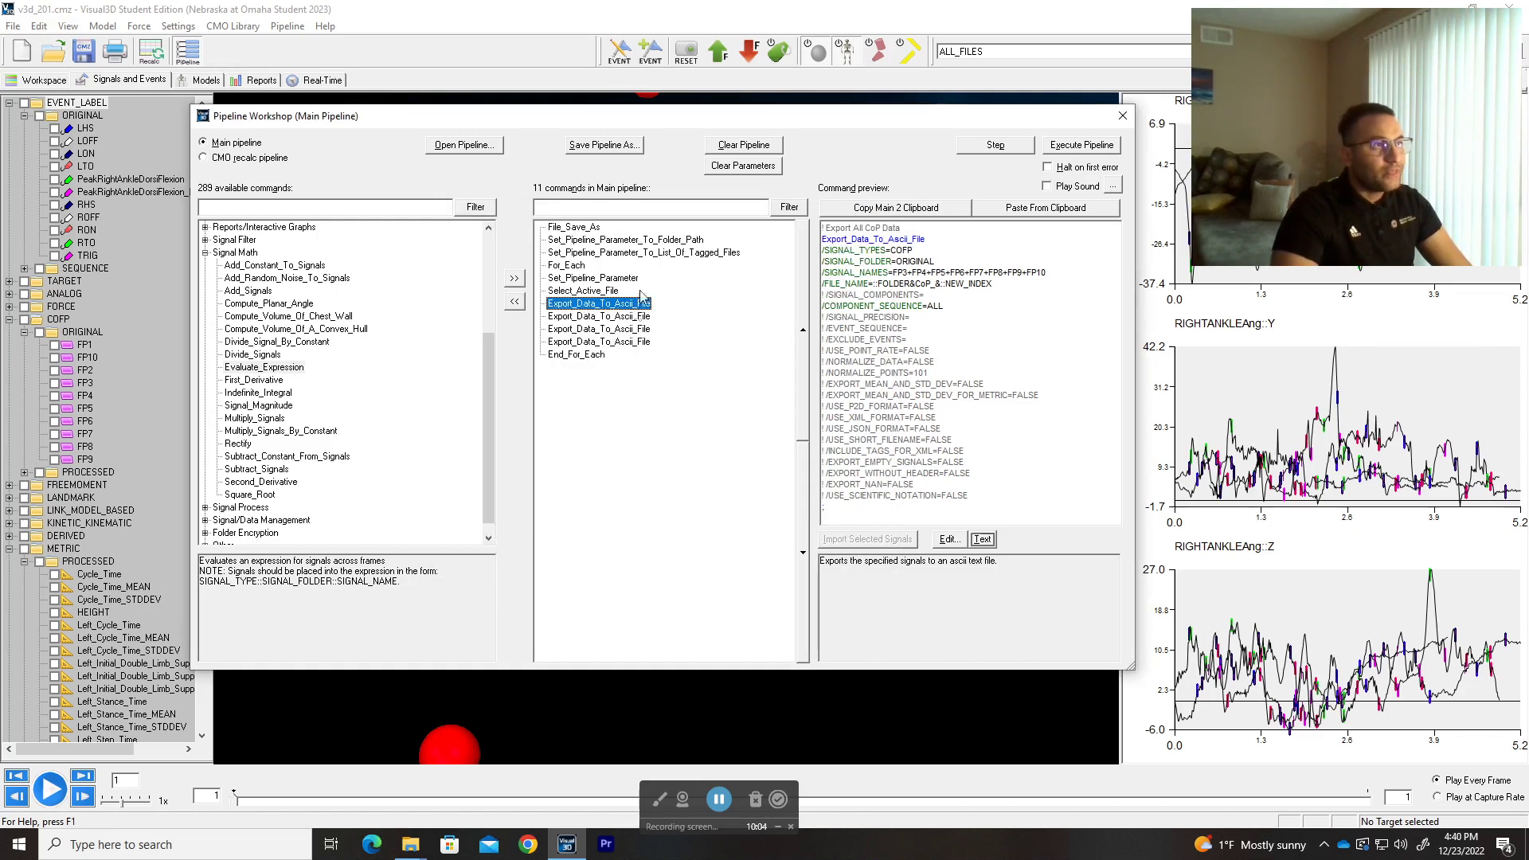
Recheck the For_Each loop and the Set_Pipeline_Parameter .c3d search value
click(578, 269)
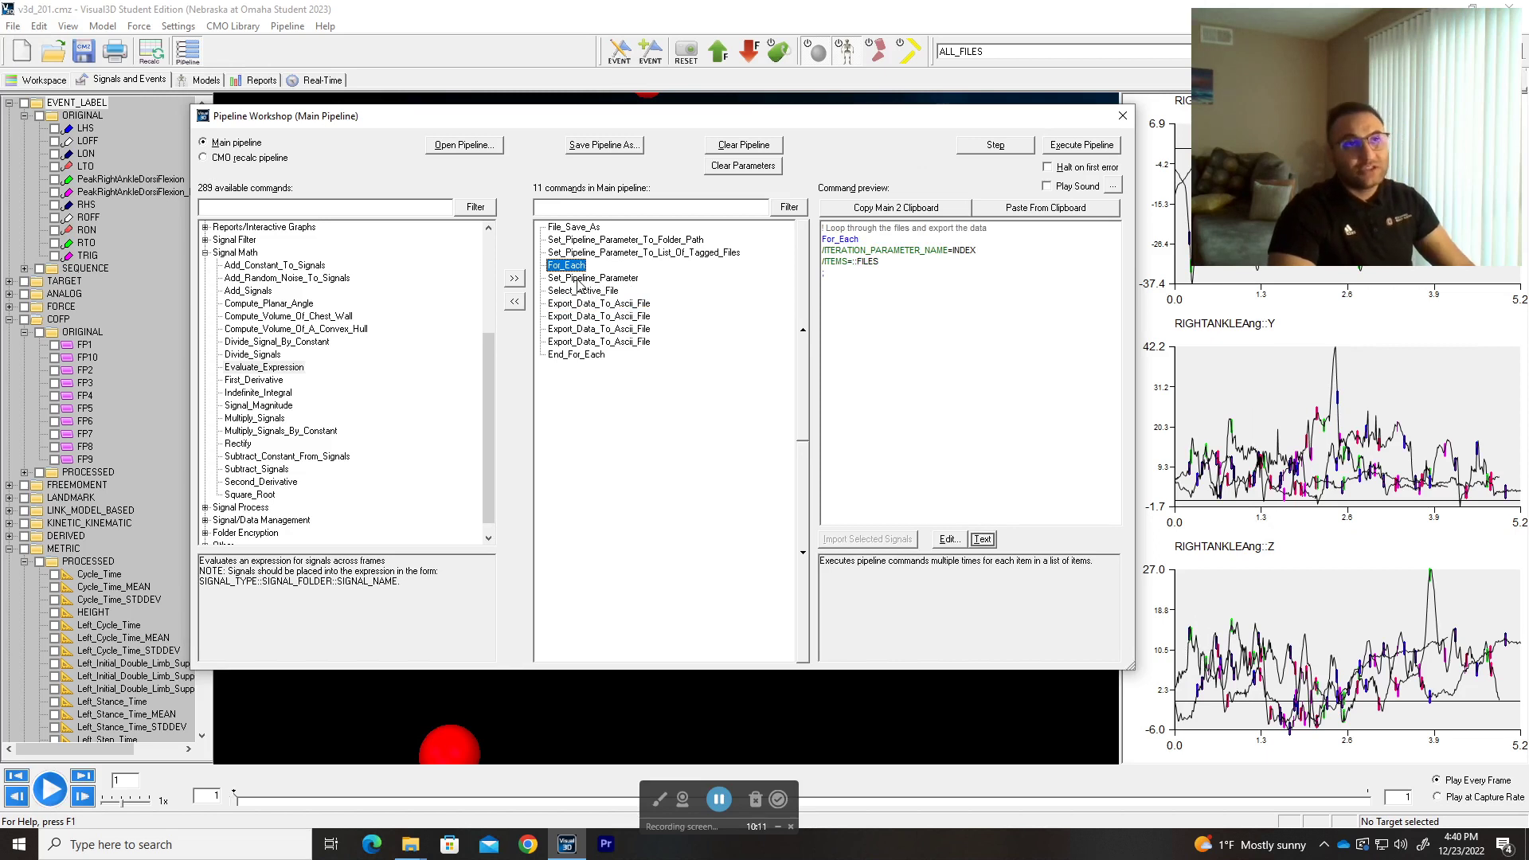
click(578, 278)
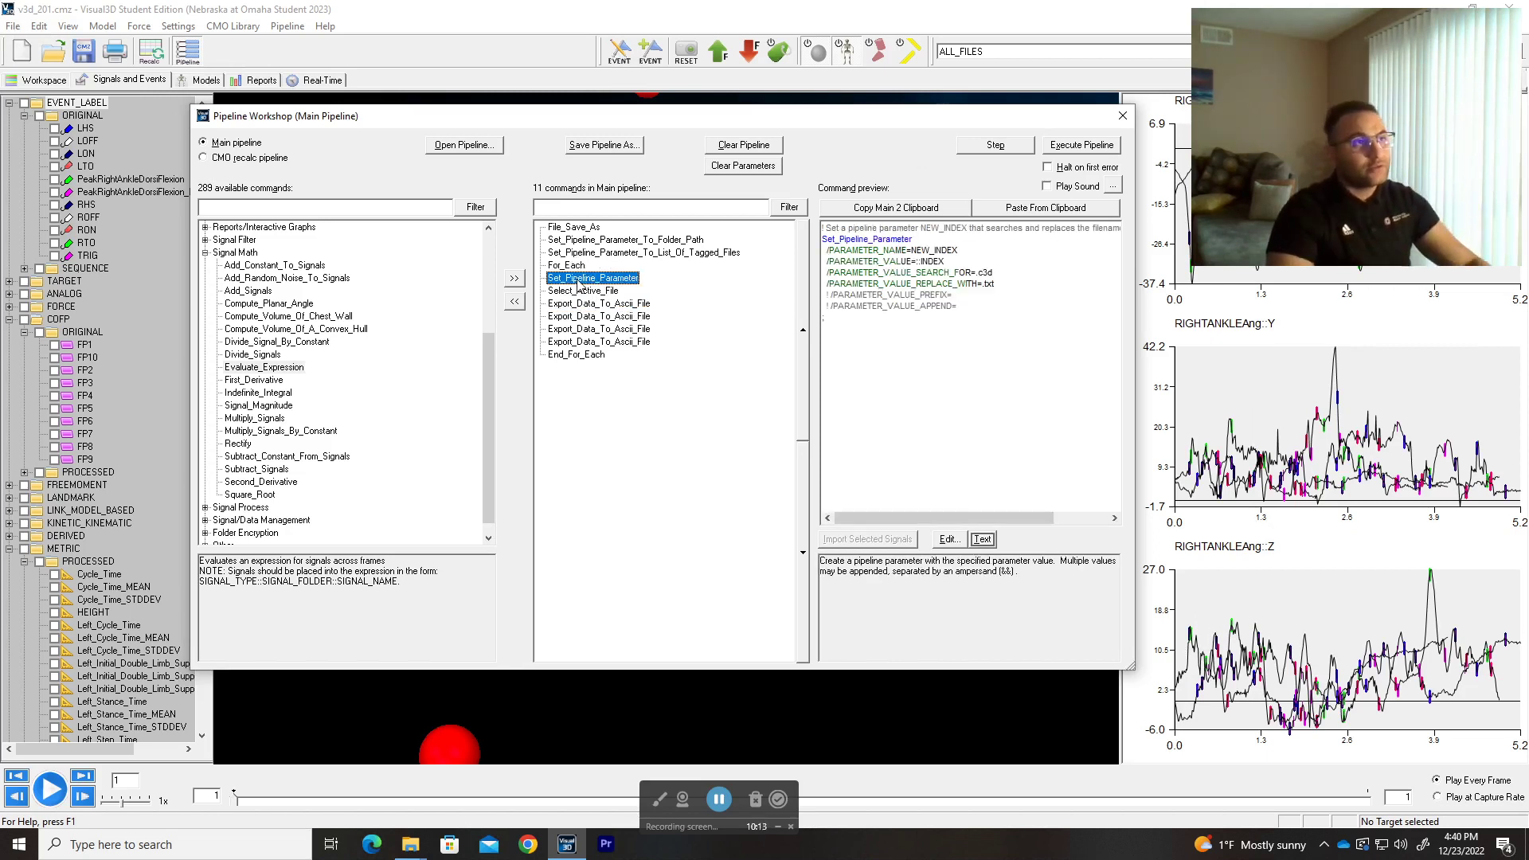
double_click(986, 272)
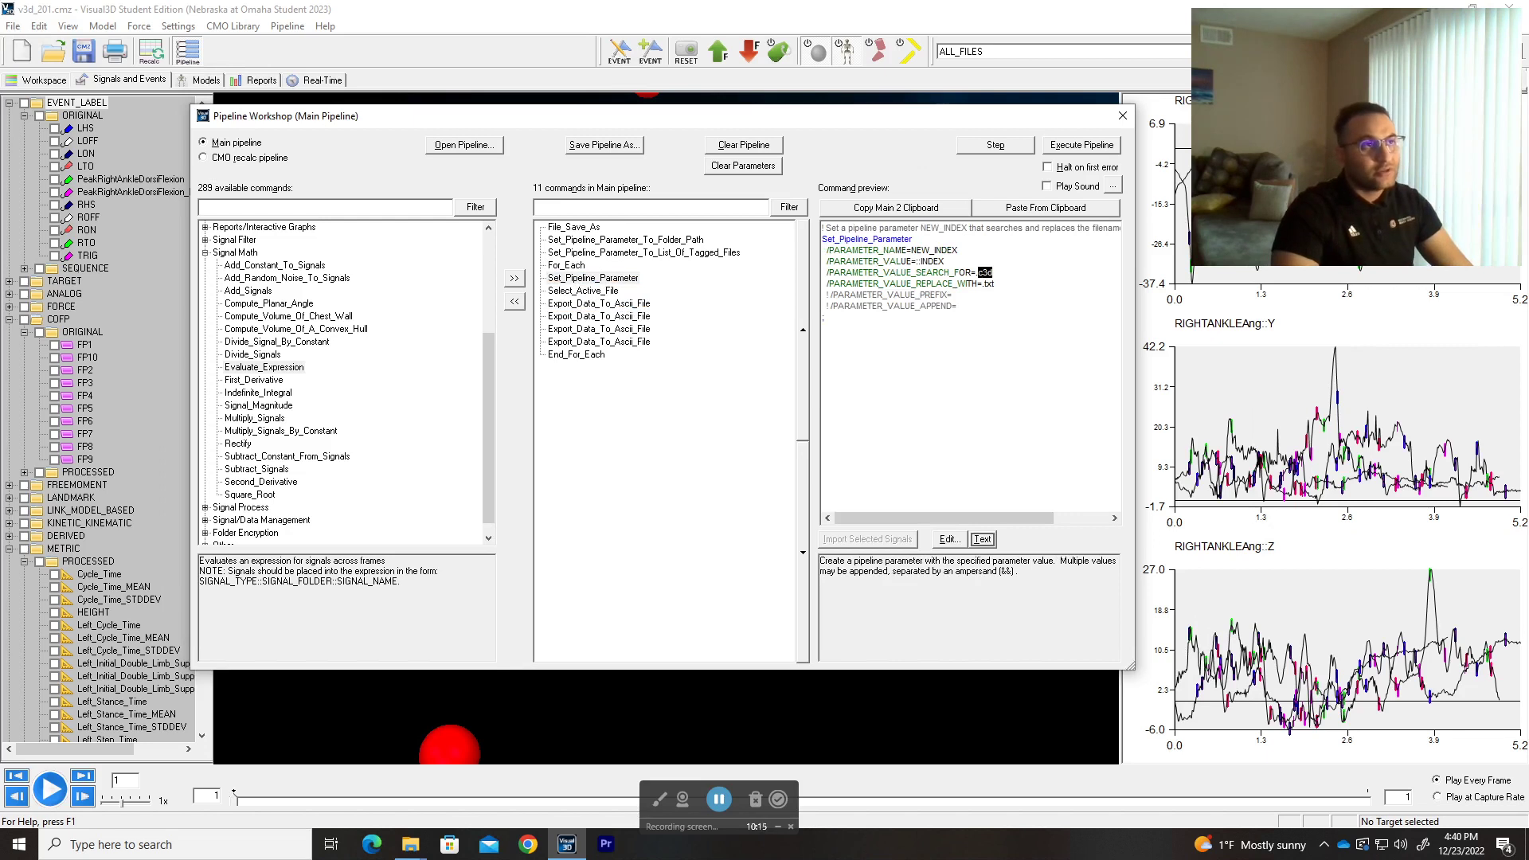
Show the Workspace's three motion files with Pipeline Workshop reopened and moved below them
click(1122, 116)
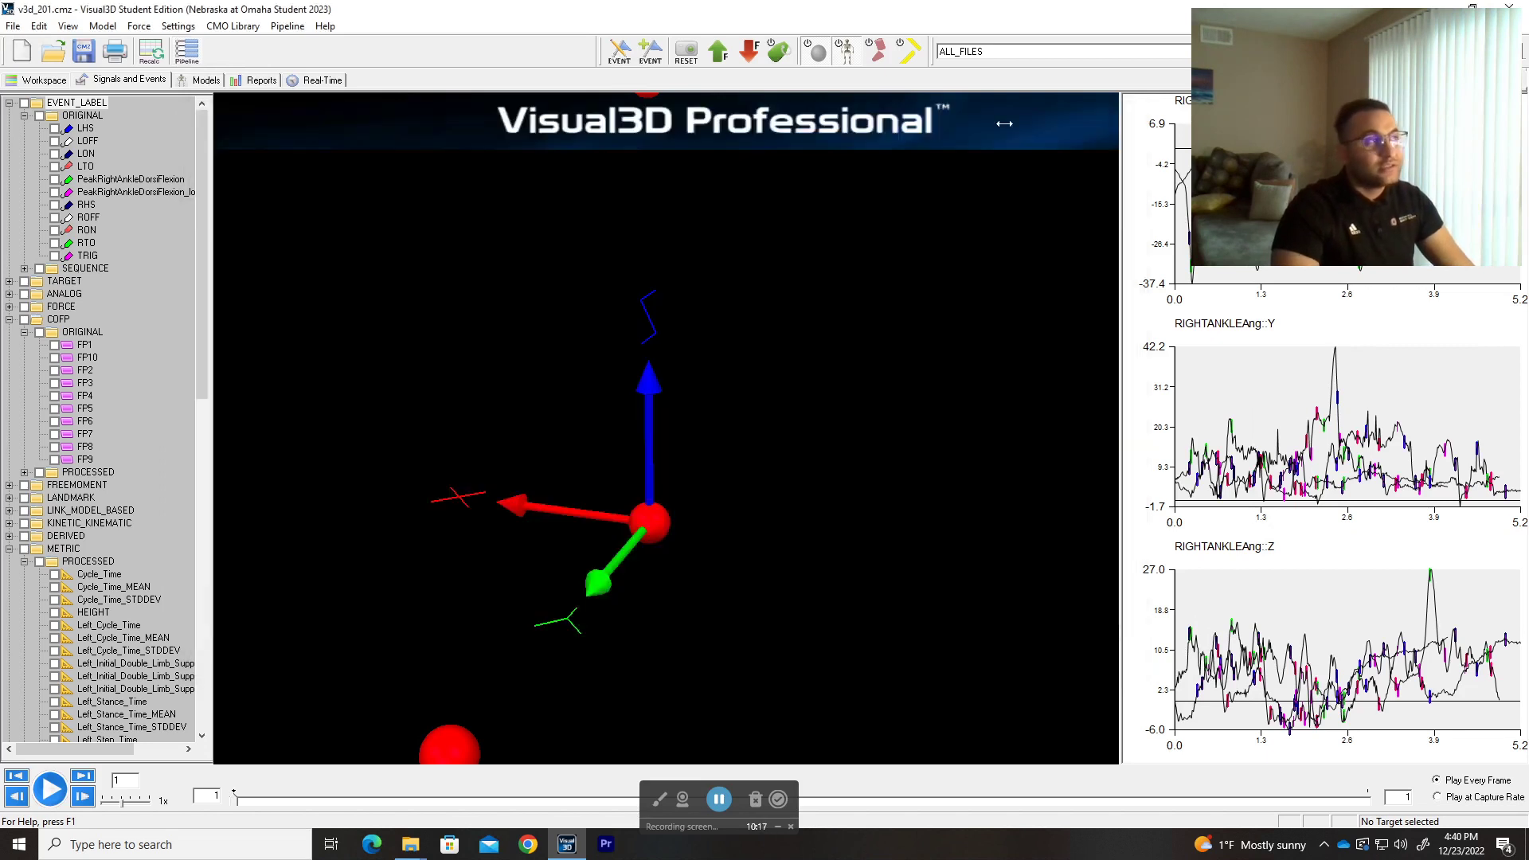
click(36, 79)
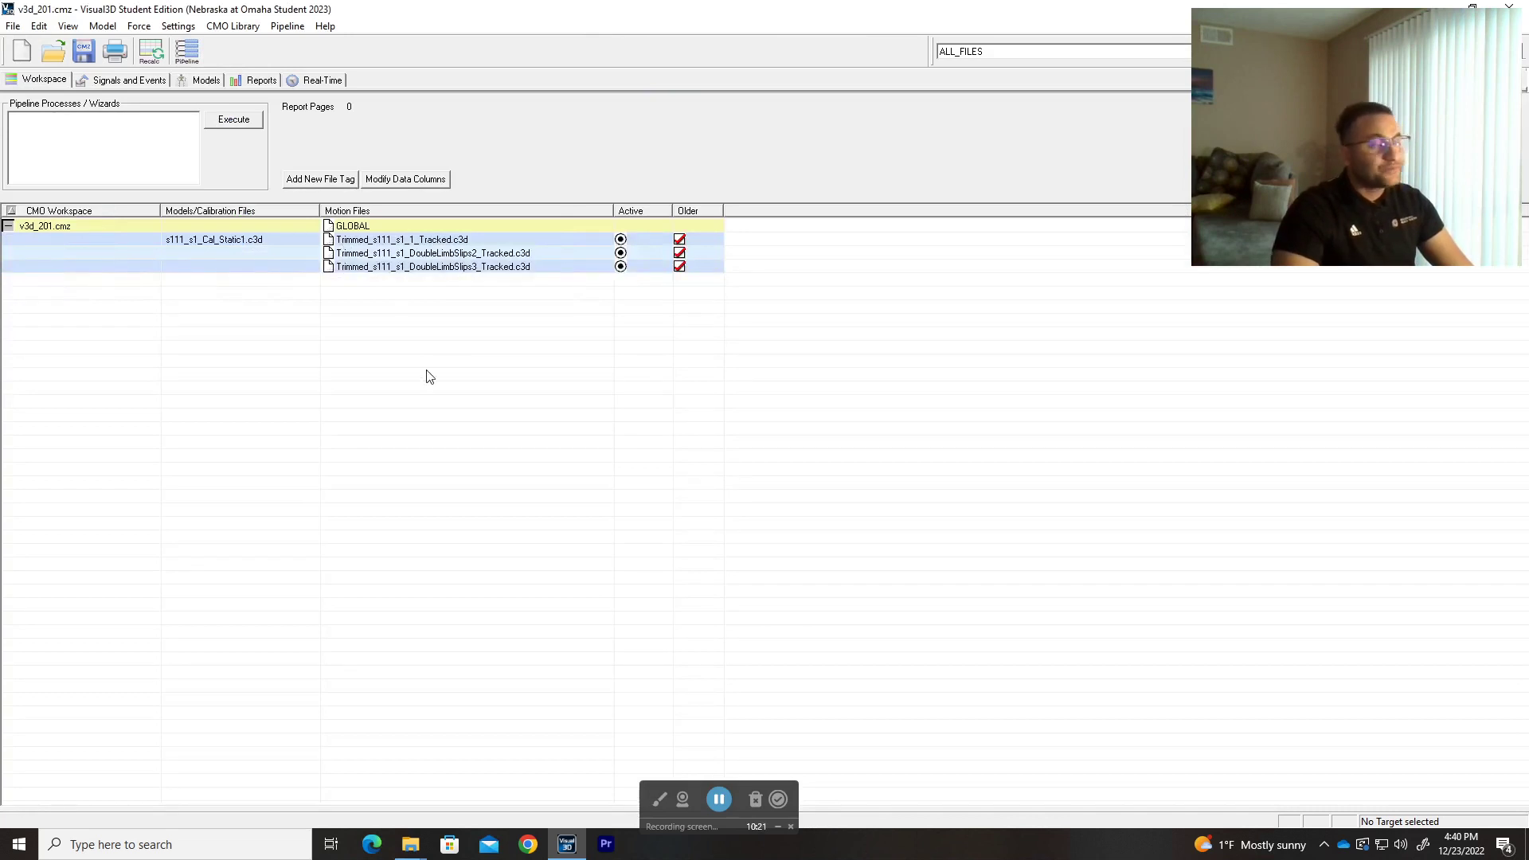
click(187, 50)
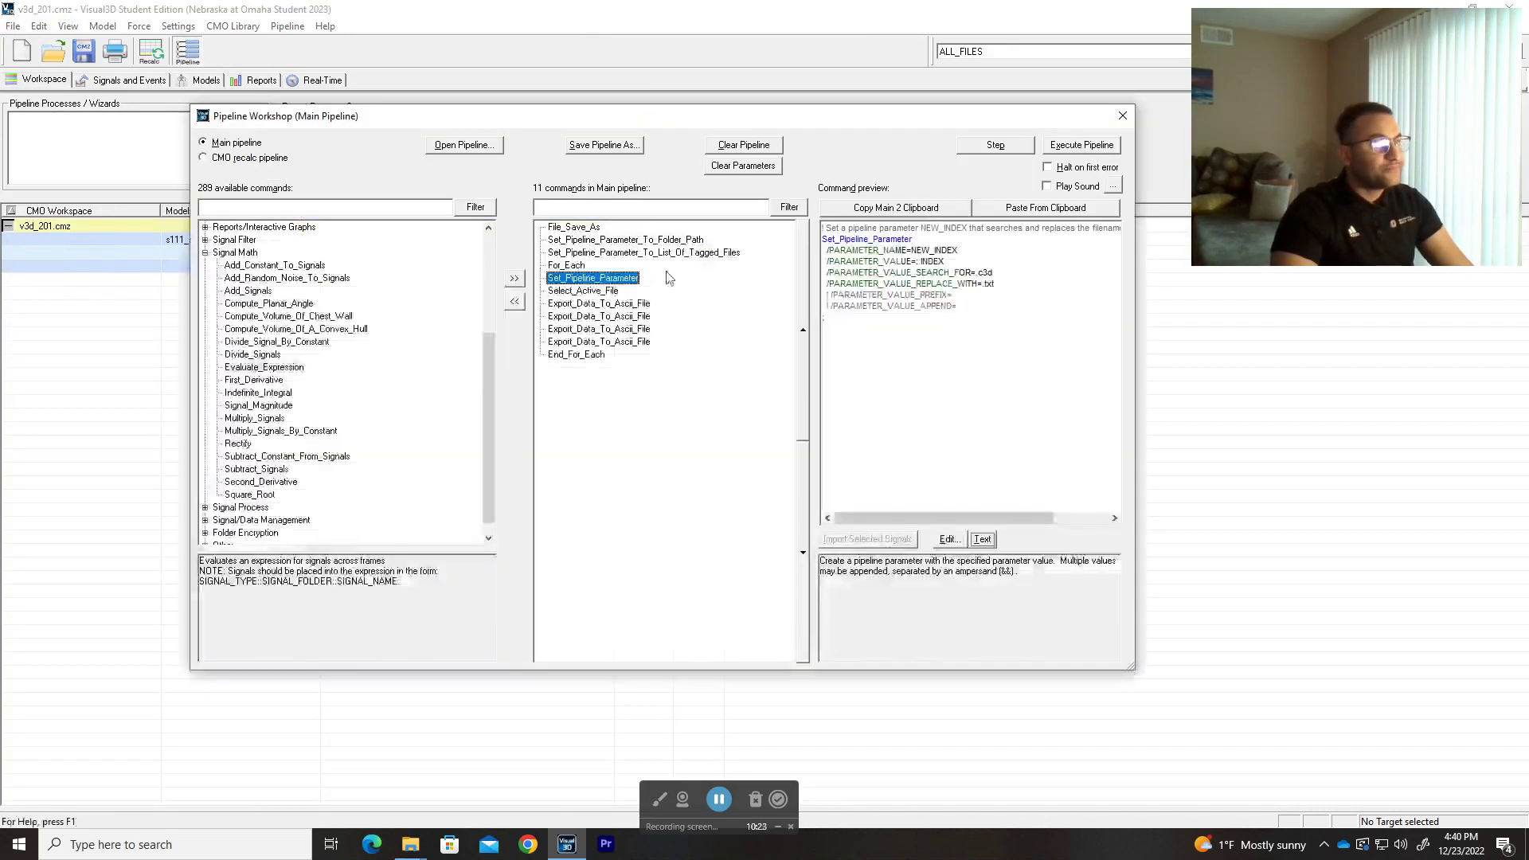
drag(791, 127, 801, 331)
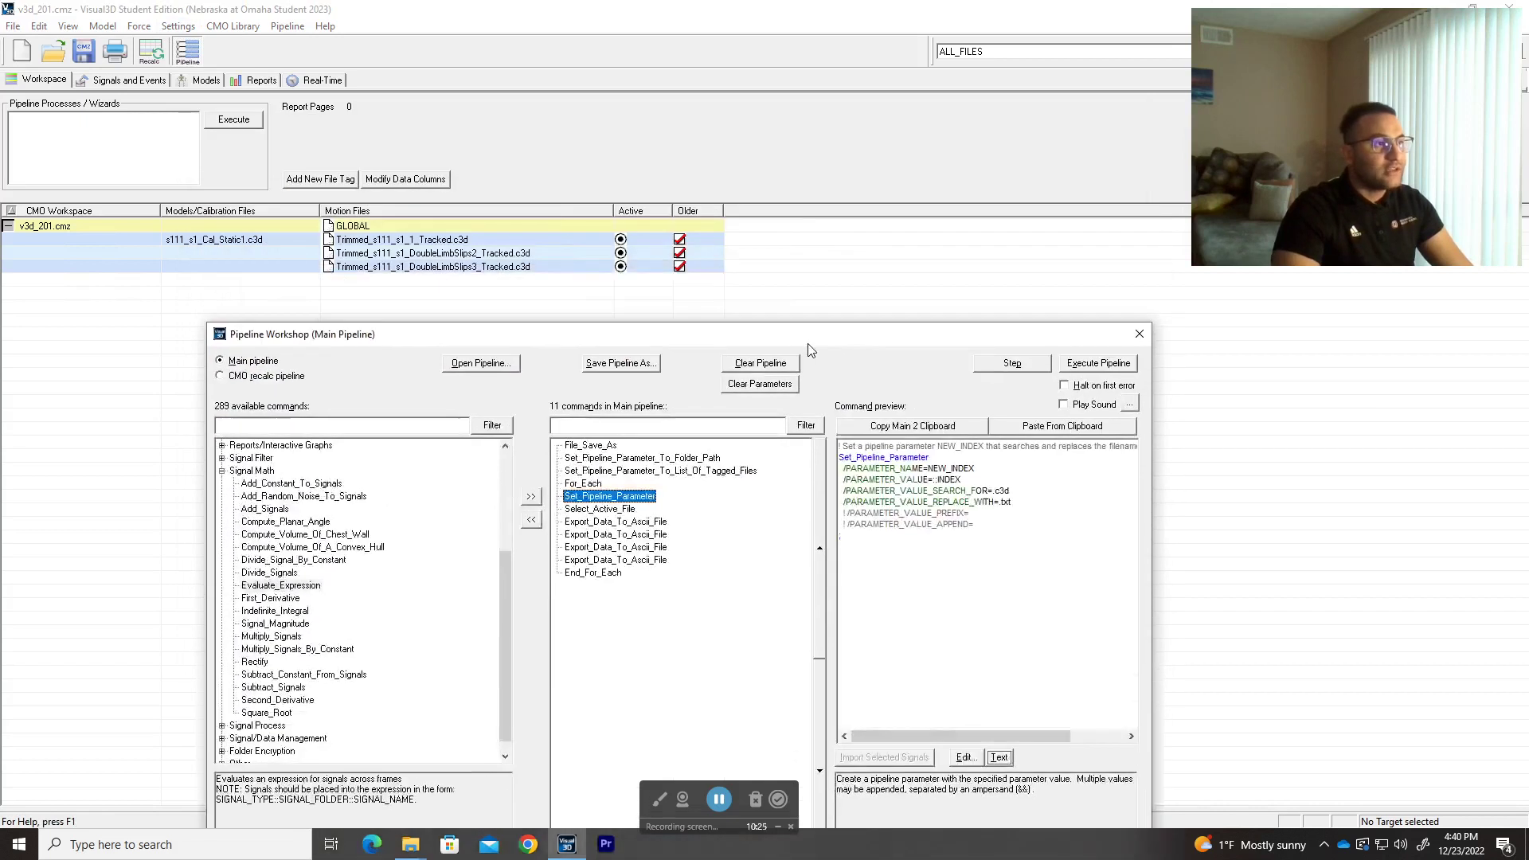
Preview the CoP export, then the second export writing Model CenterOfMass to PositionCoMP_ files
click(627, 510)
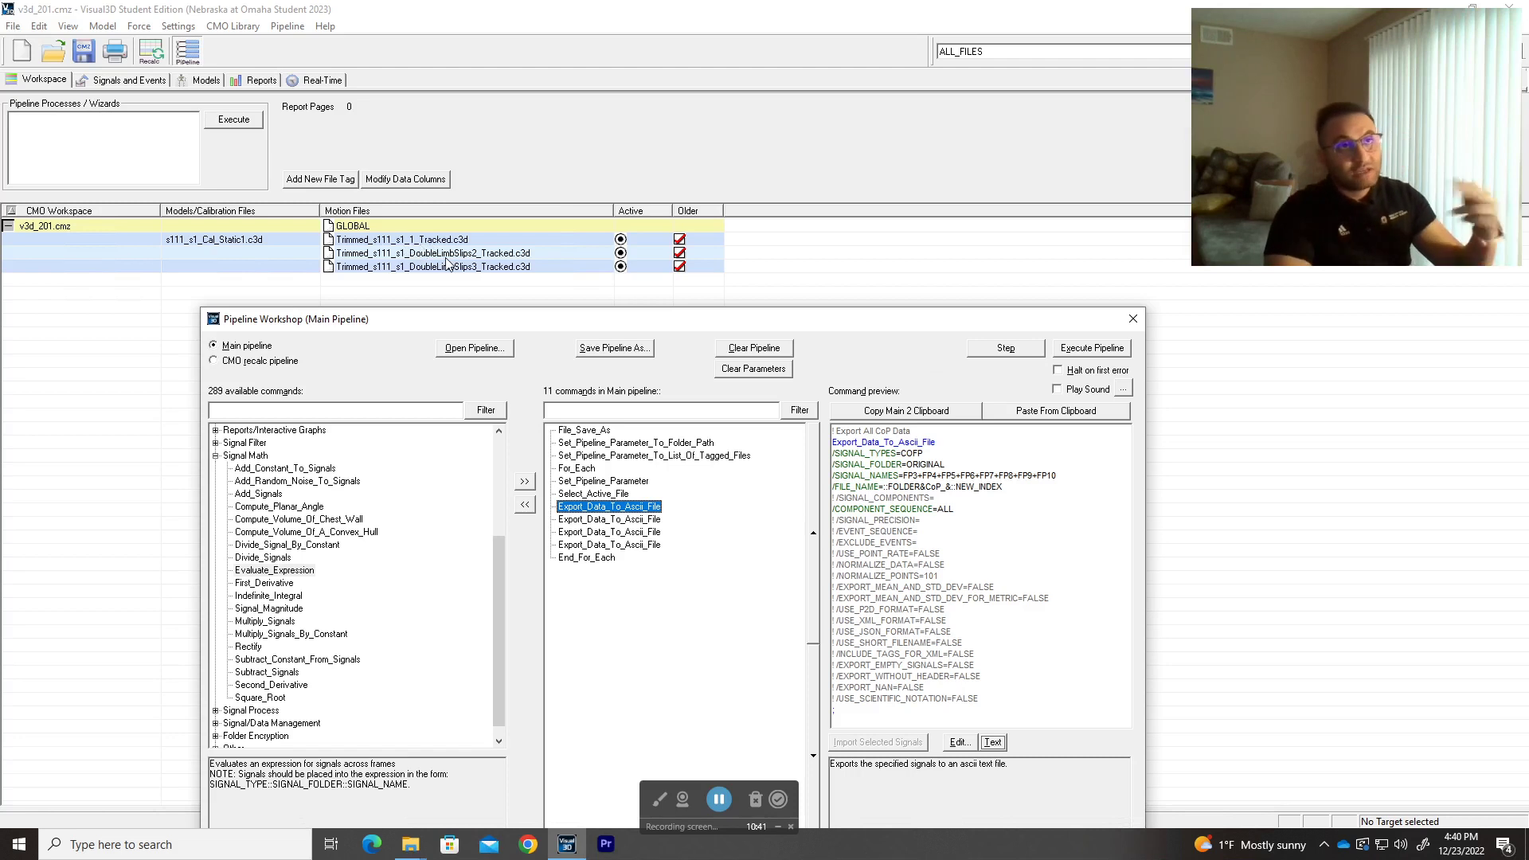
drag(879, 325, 815, 165)
click(637, 441)
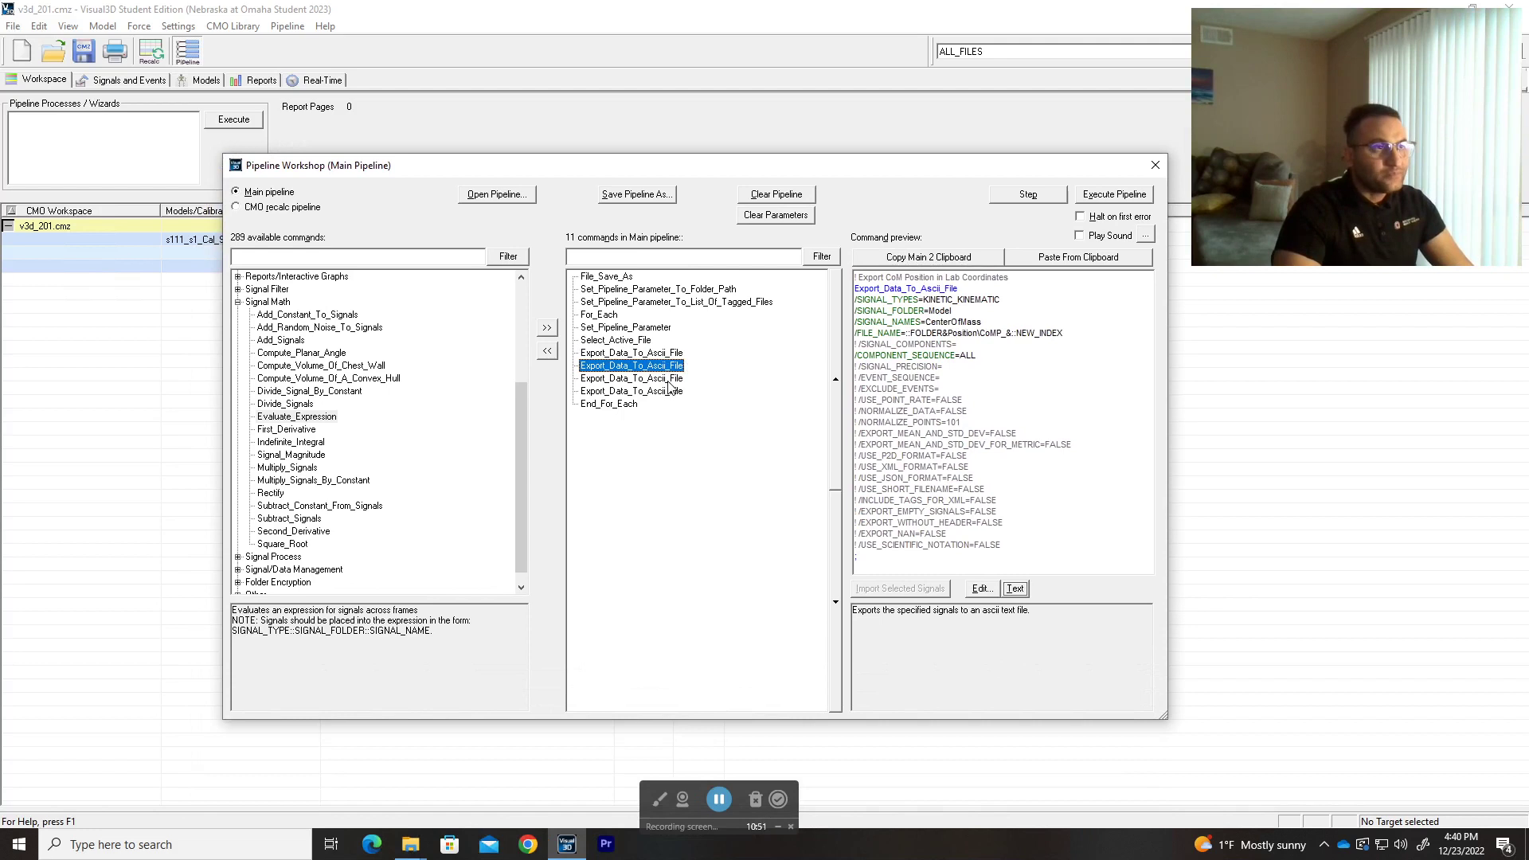
Delete 'Position\' from the CoM and RFT export file names in the Command Editor
click(1016, 589)
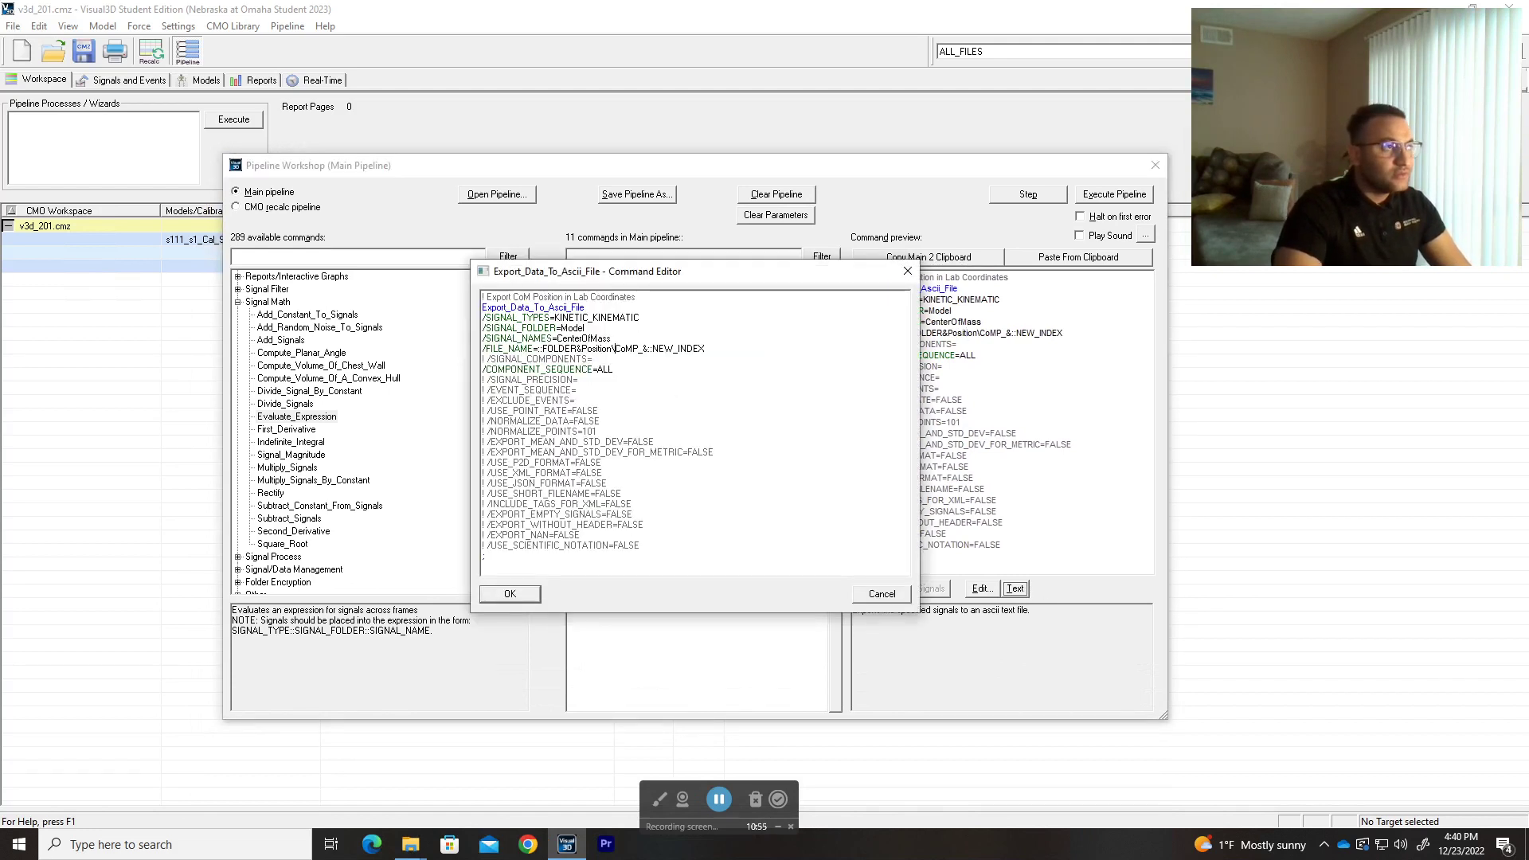
key(shift+Left)
key(shift+Left)
key(shift+Left)
key(shift+Left)
key(shift+Left)
key(shift+Left)
key(shift+Left)
key(shift+Left)
key(shift+Left)
key(BackSpace)
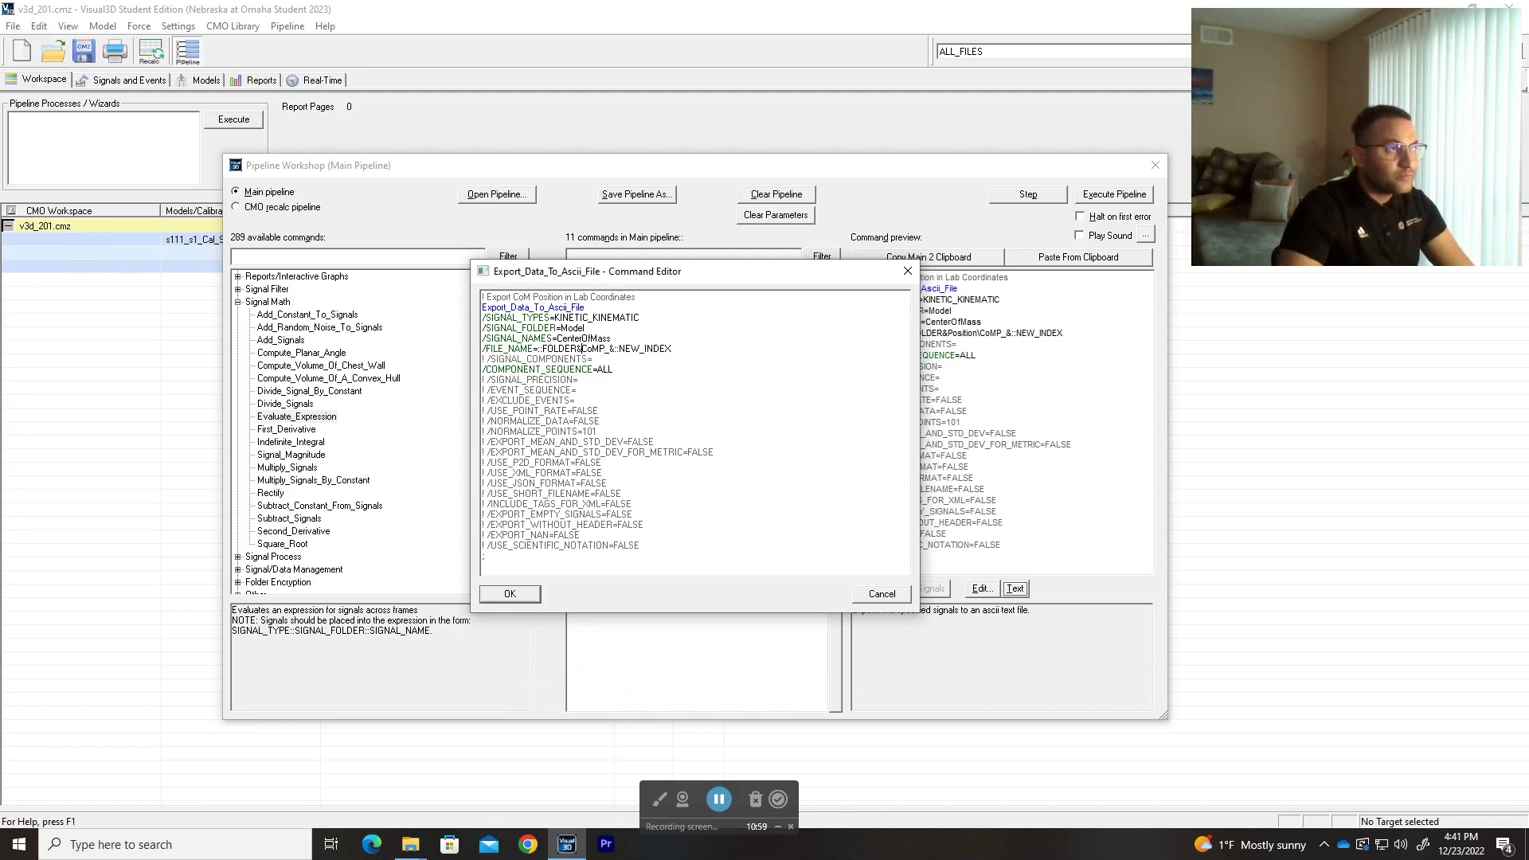
click(532, 594)
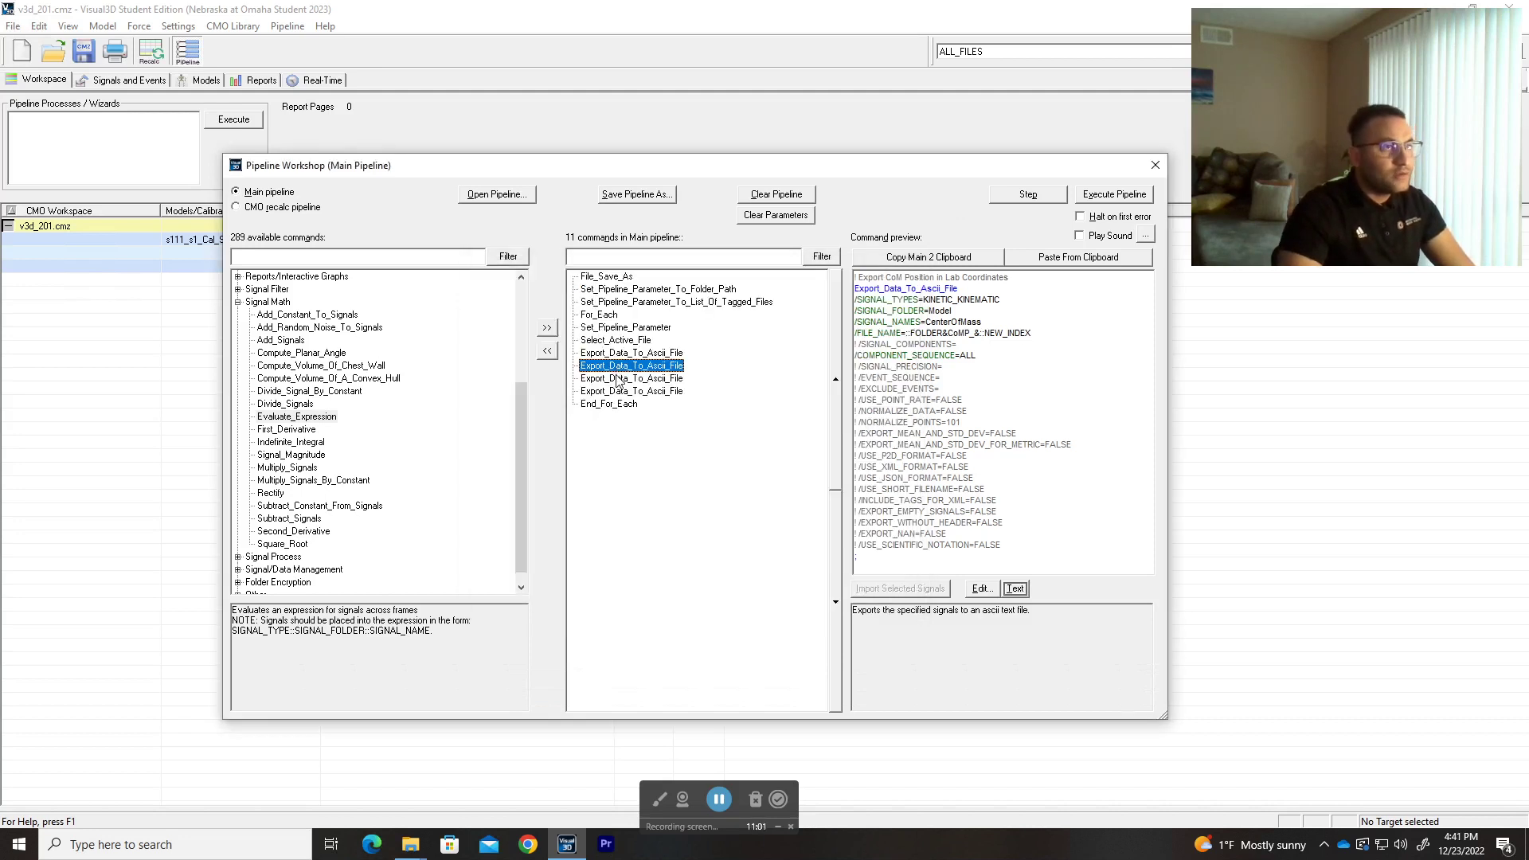
click(618, 379)
click(1023, 589)
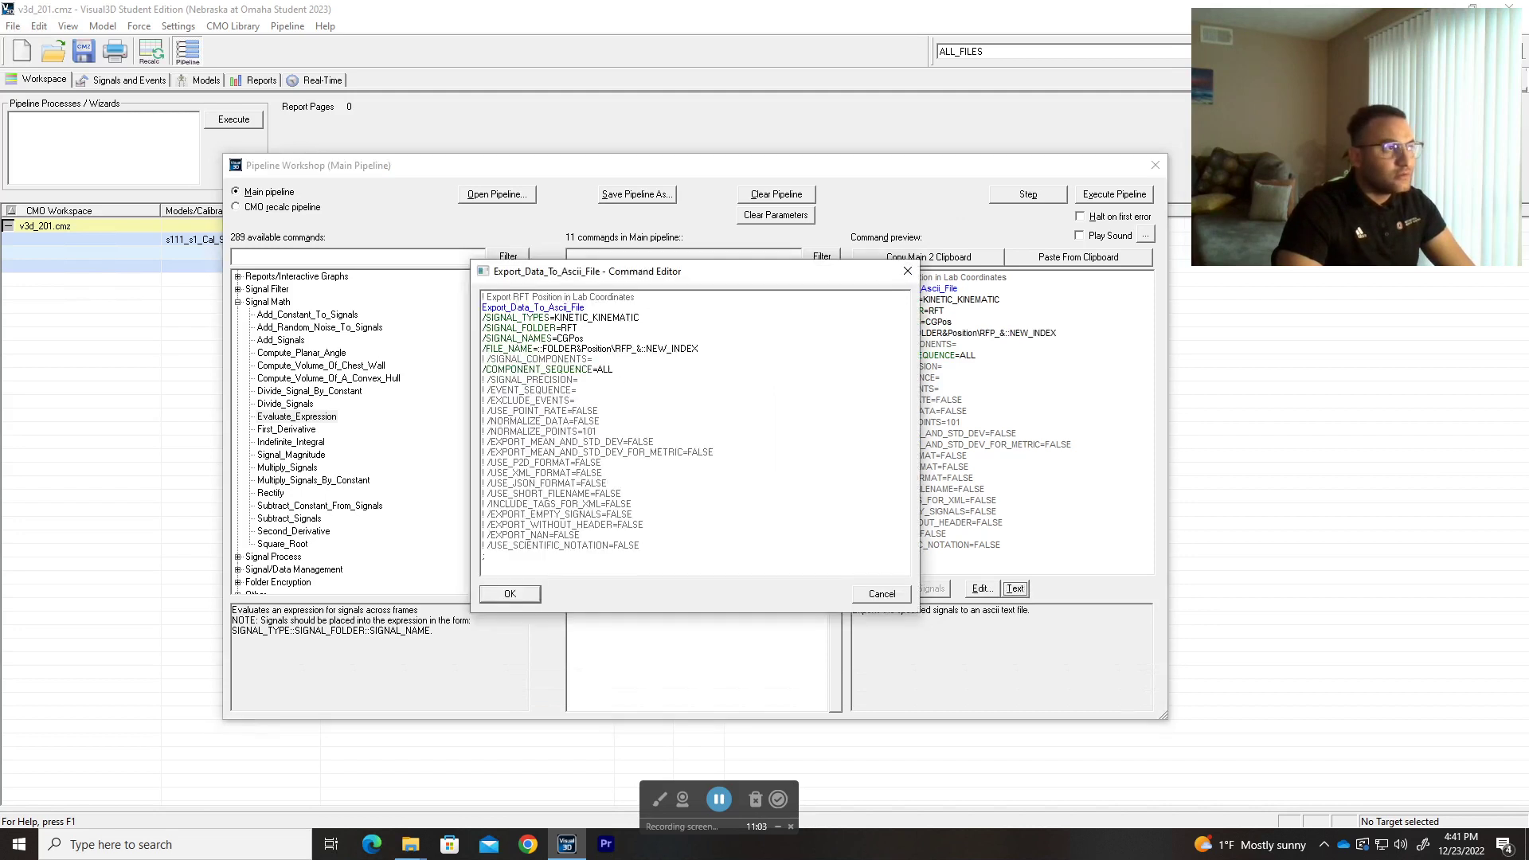
key(shift+Left)
key(shift+Left)
key(shift+Left)
key(shift+Left)
key(shift+Left)
key(shift+Left)
key(shift+Left)
key(shift+Left)
key(shift+Left)
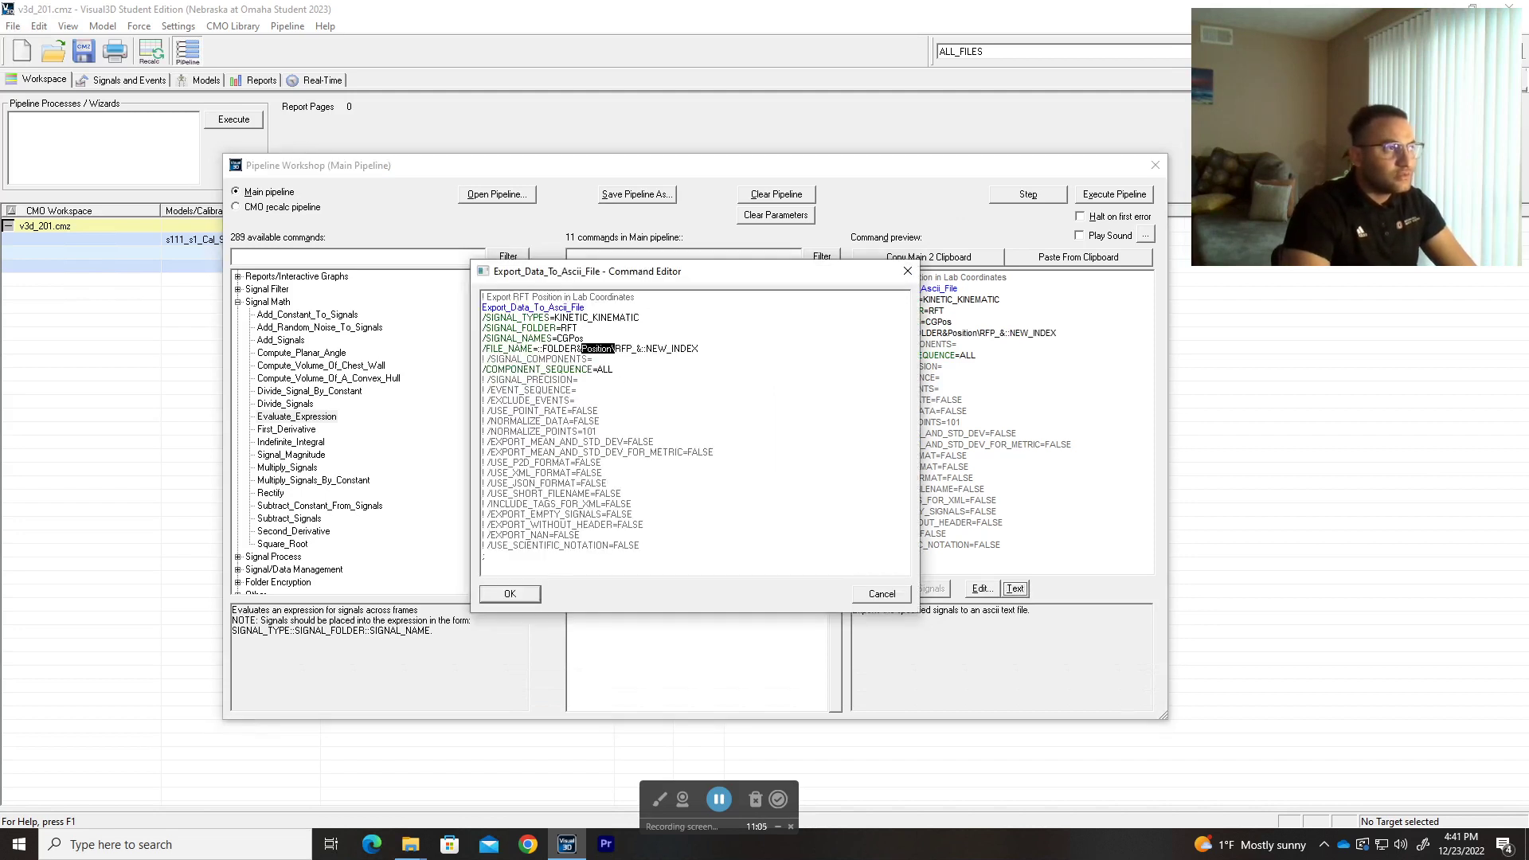
key(BackSpace)
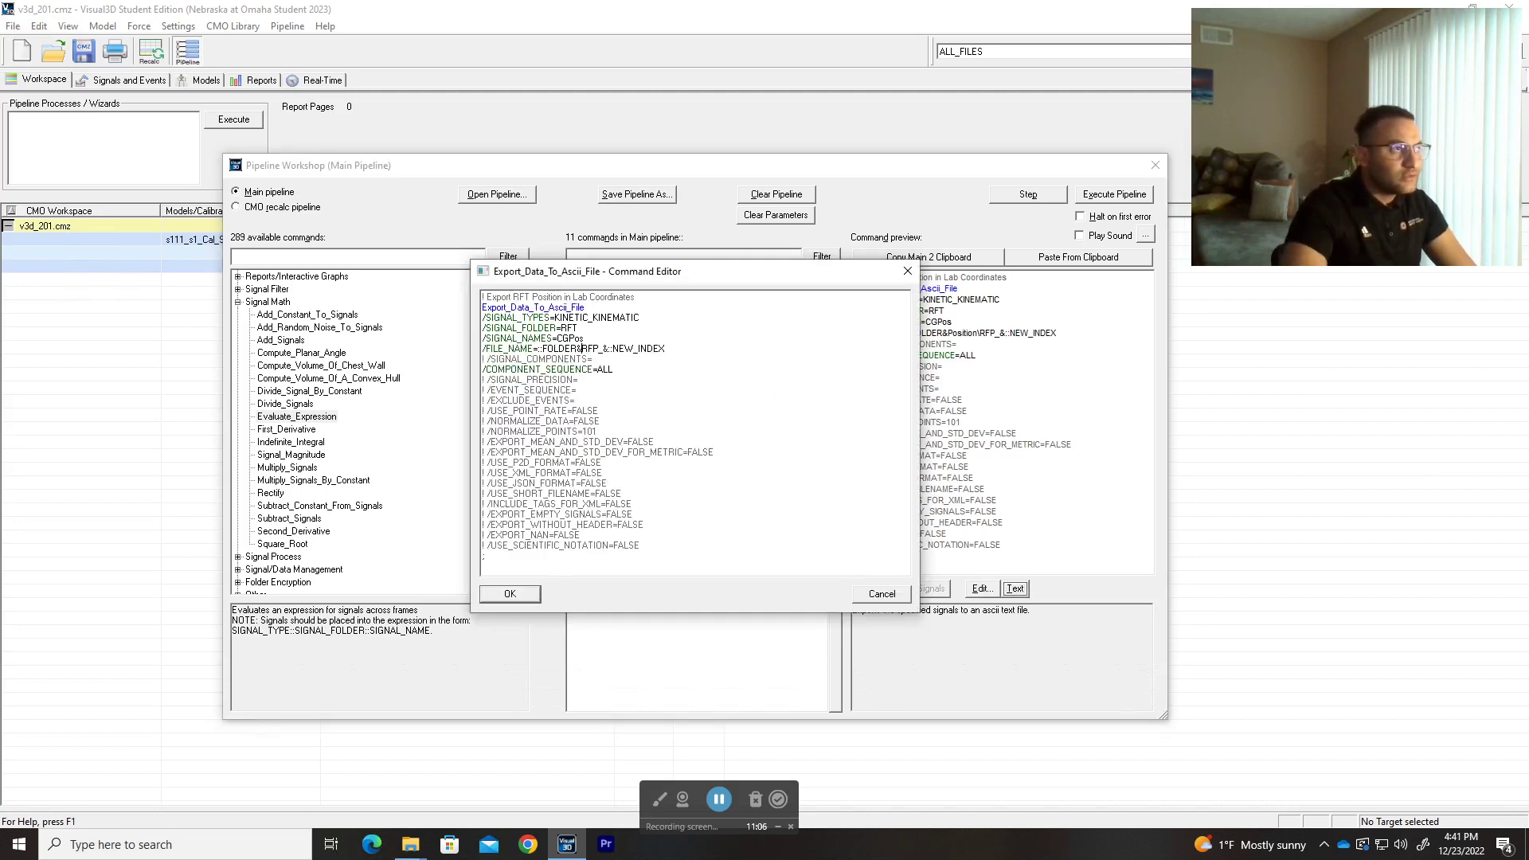
click(526, 595)
Delete 'Position\' from the LFT export file name, then show the CoP export beside Signals and Events
click(609, 392)
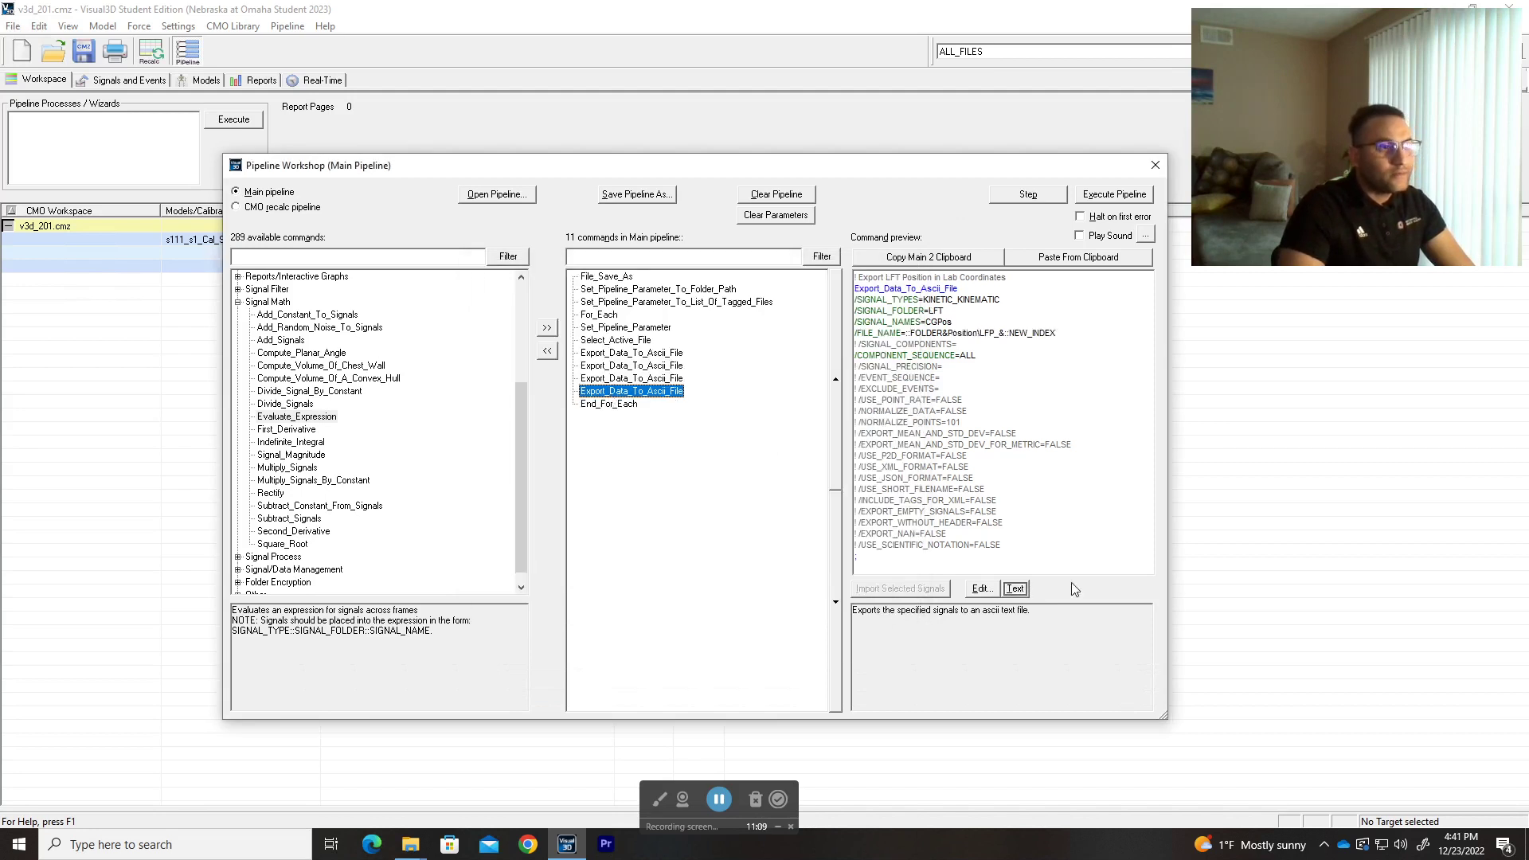
click(1016, 589)
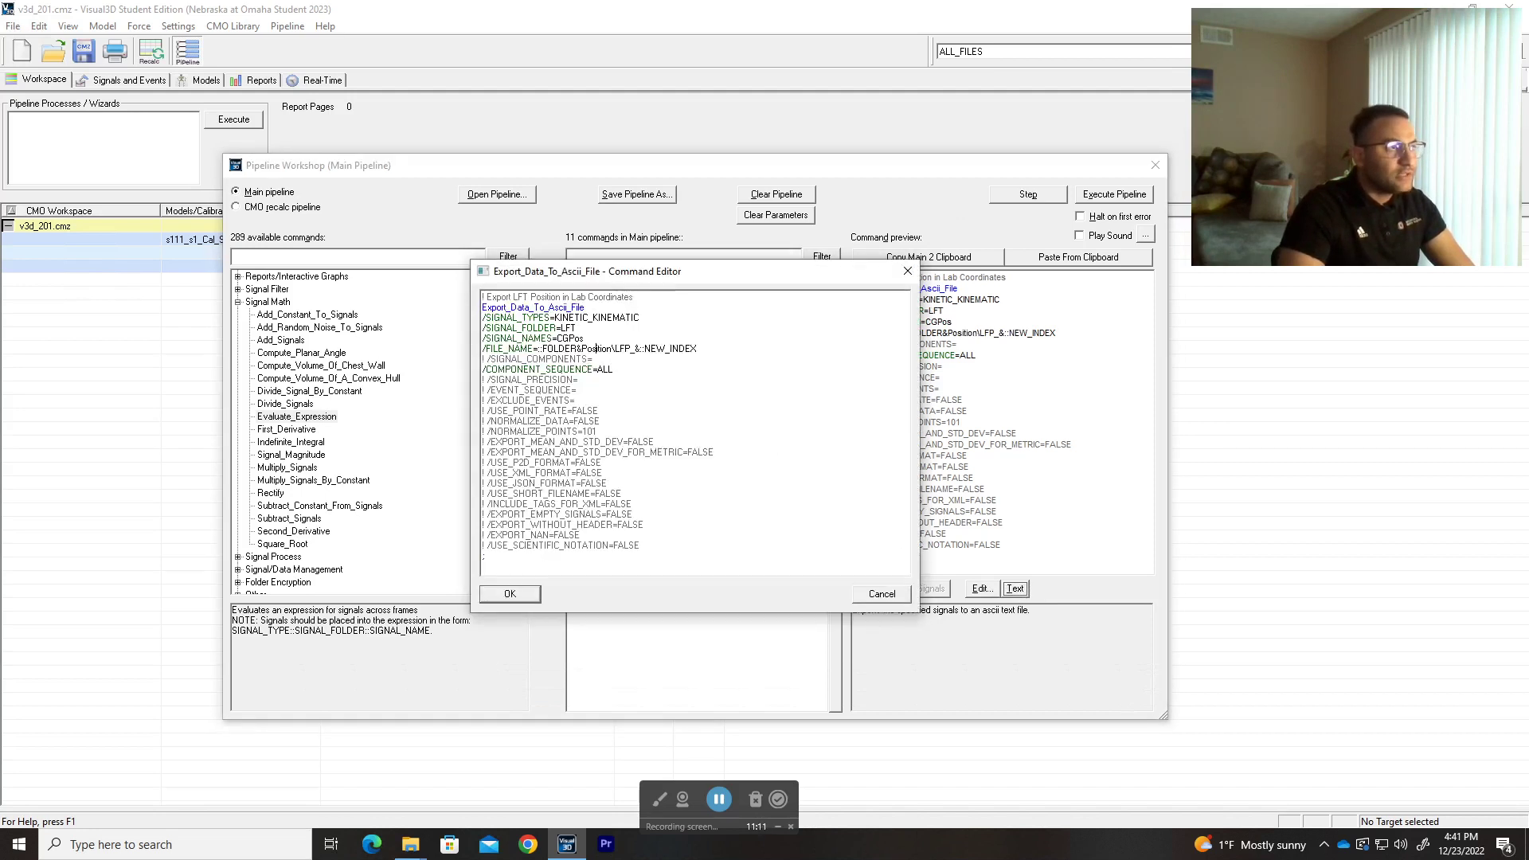
drag(613, 348, 580, 349)
key(BackSpace)
click(510, 594)
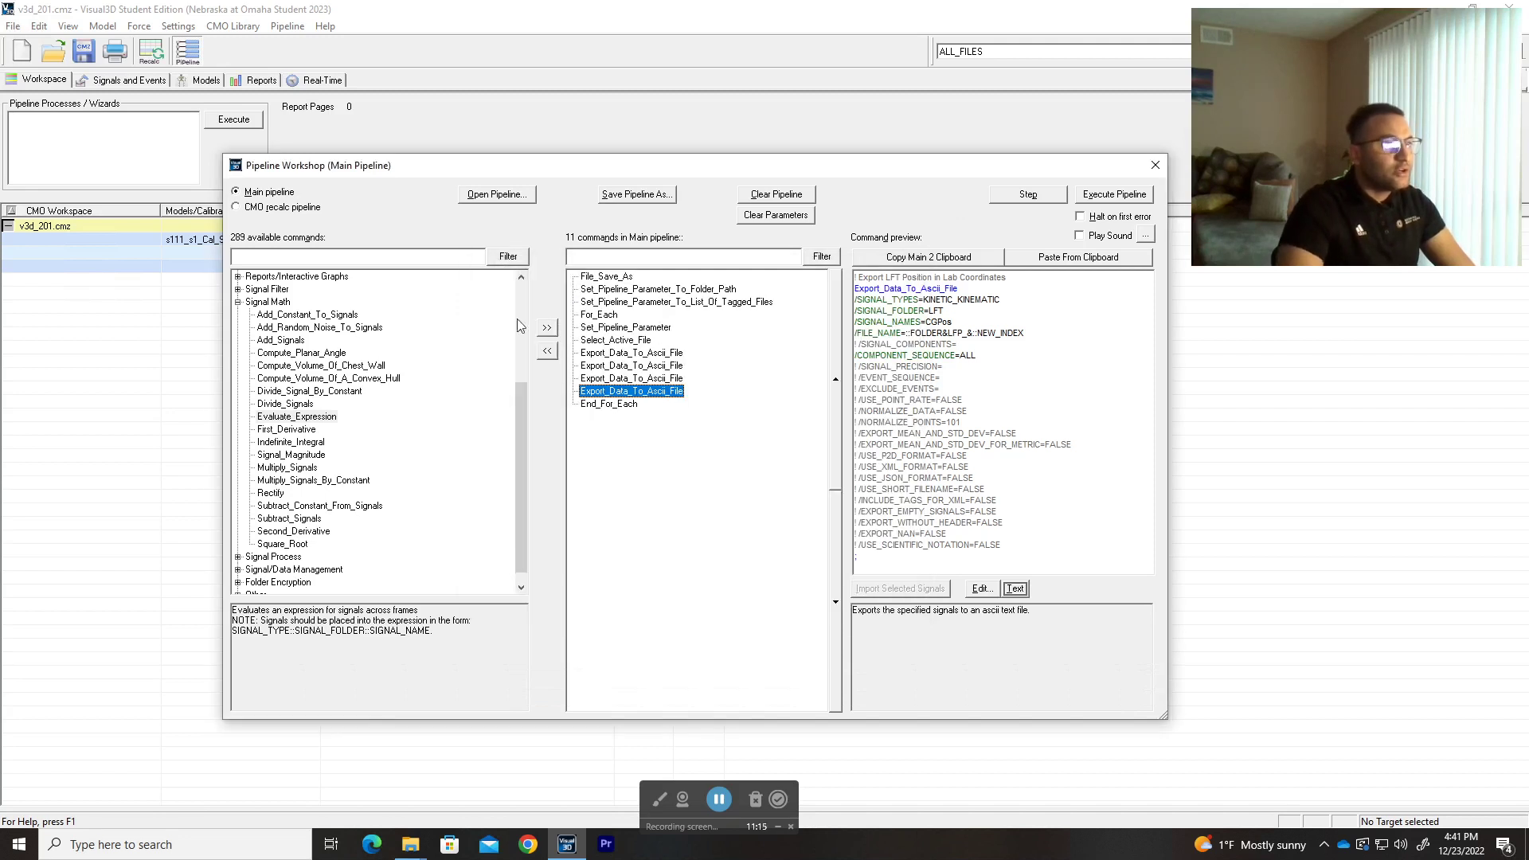
click(626, 355)
click(110, 80)
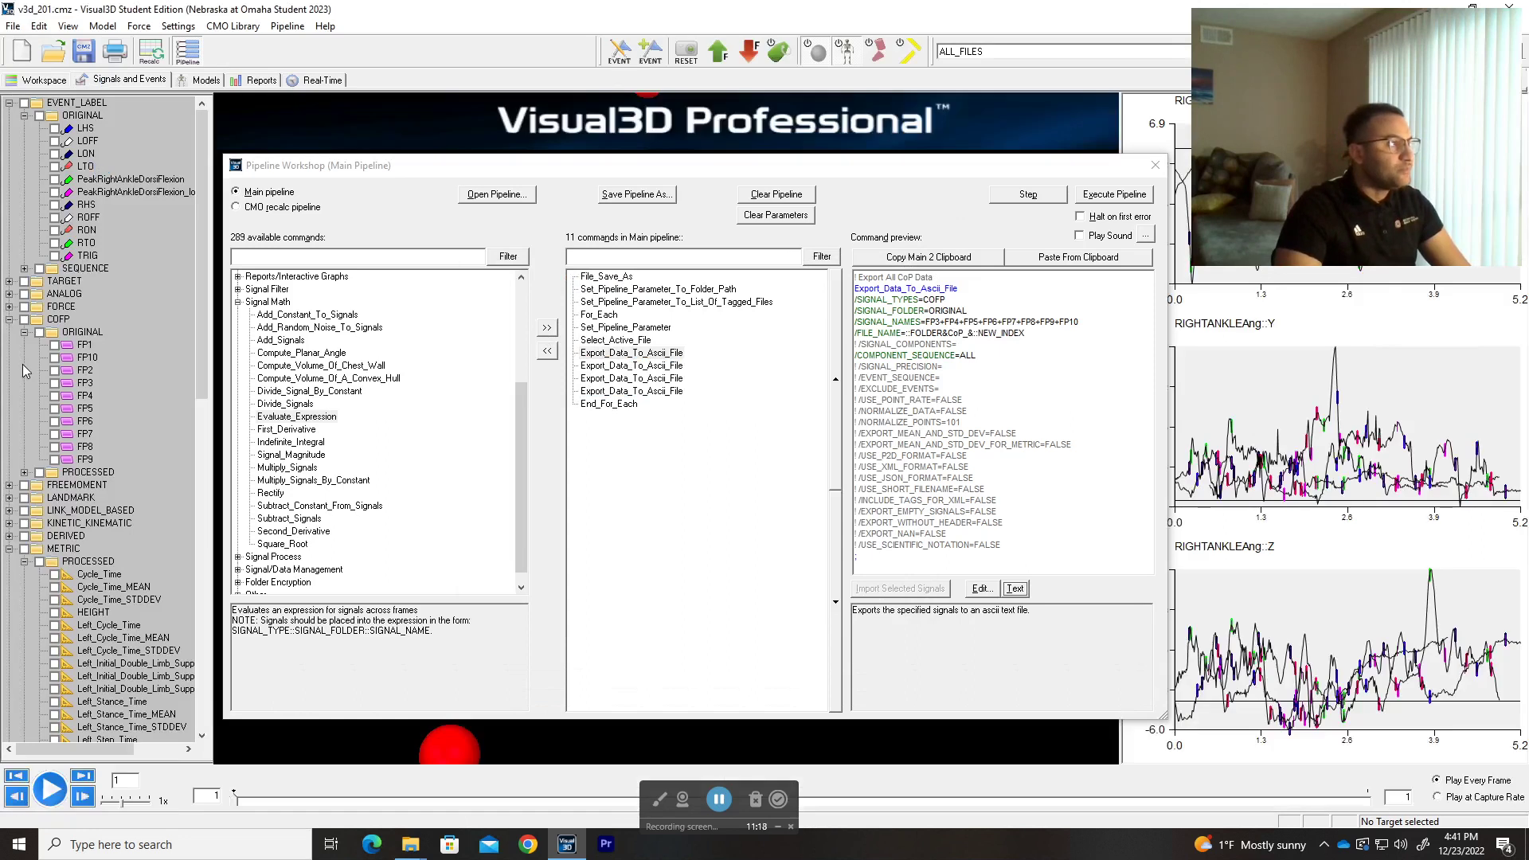
Expand the FORCE signals and open the CoP export command's text for editing
click(9, 306)
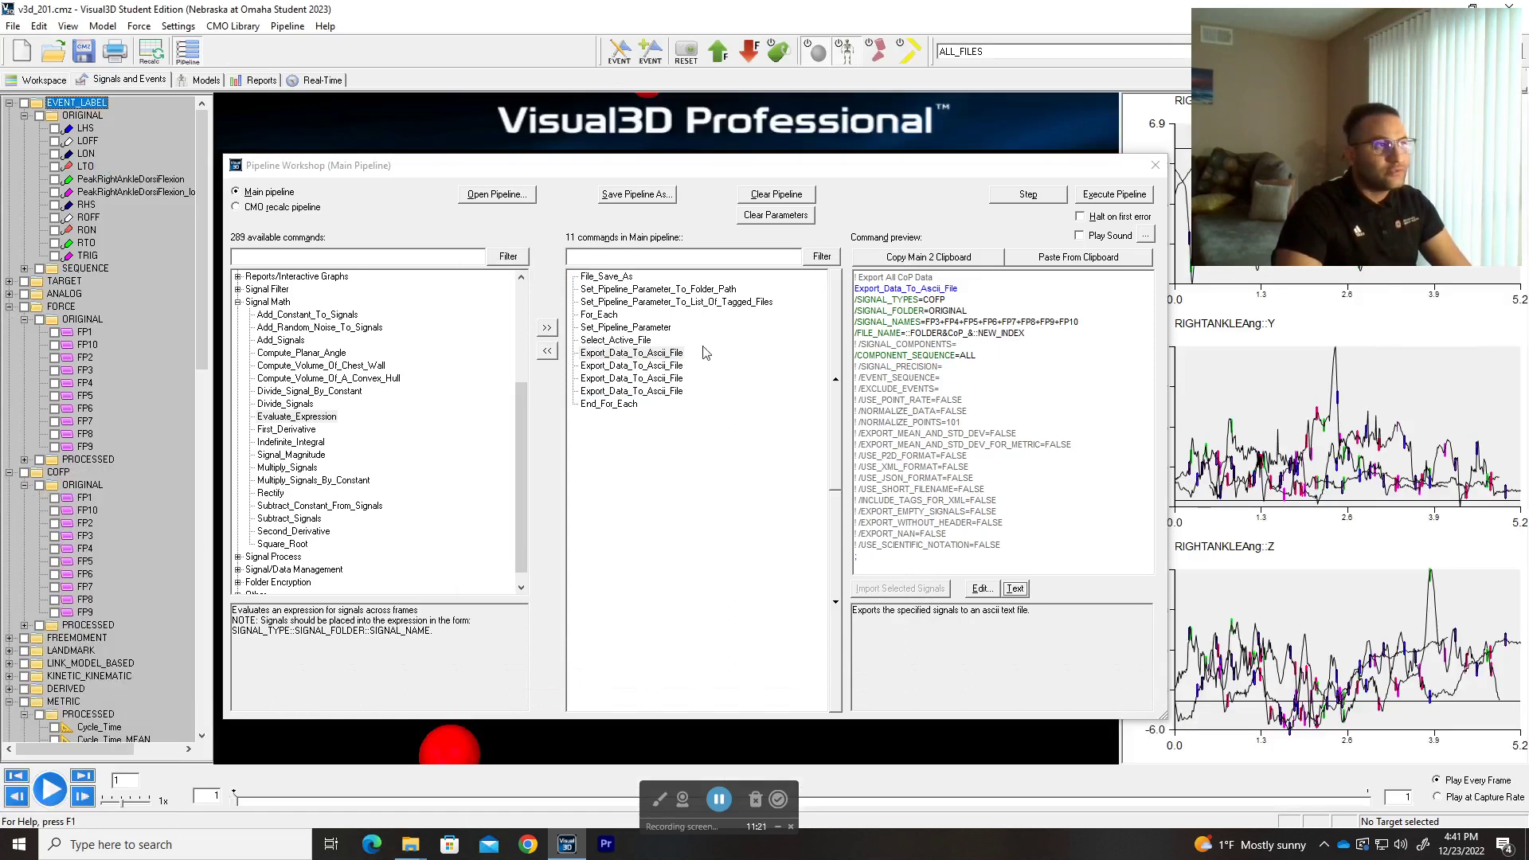
double_click(624, 358)
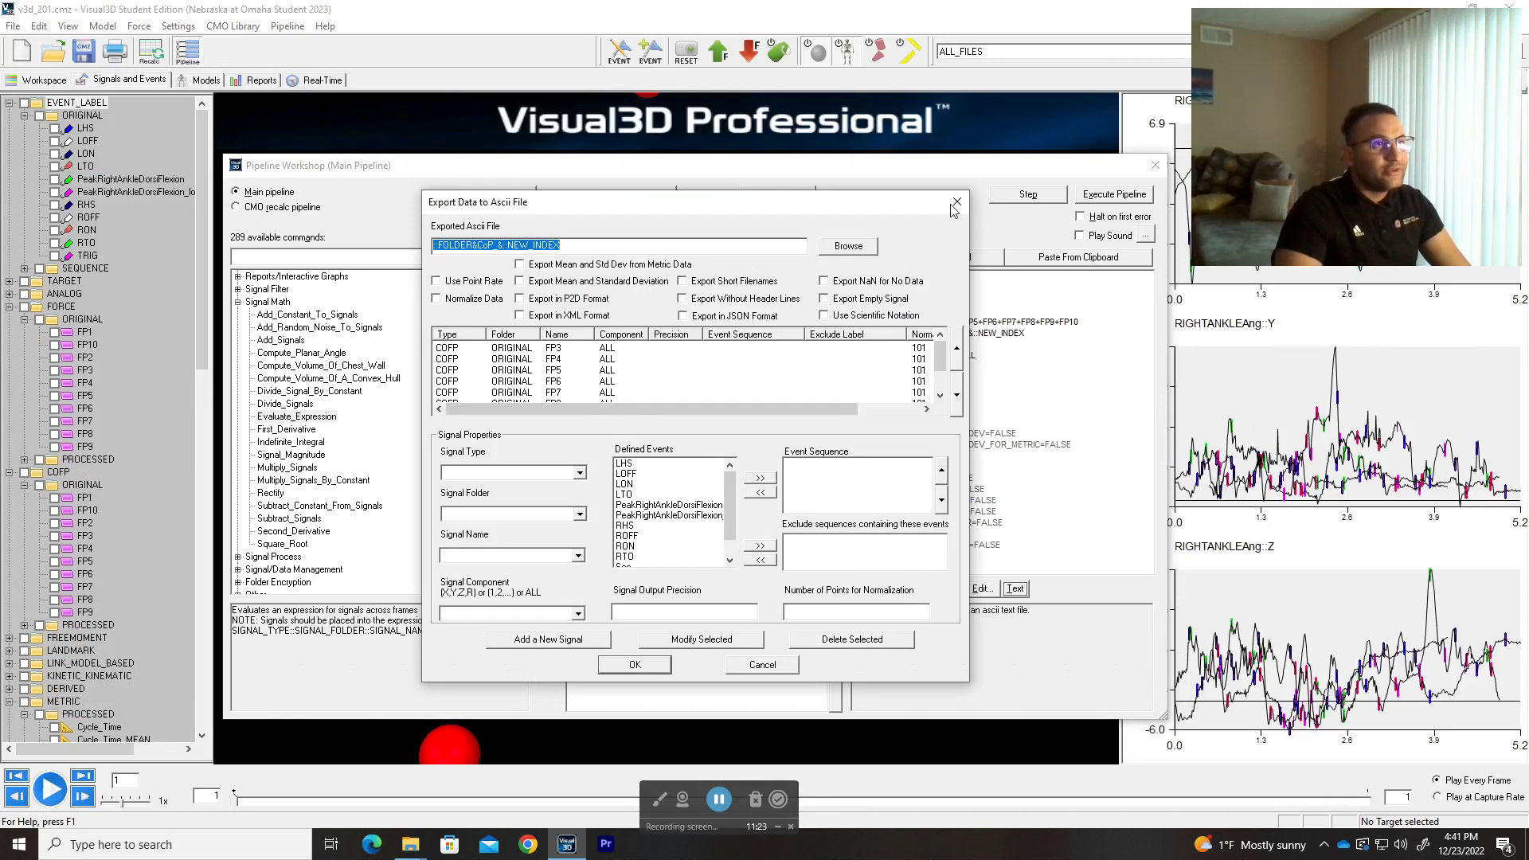
key(Escape)
click(1016, 589)
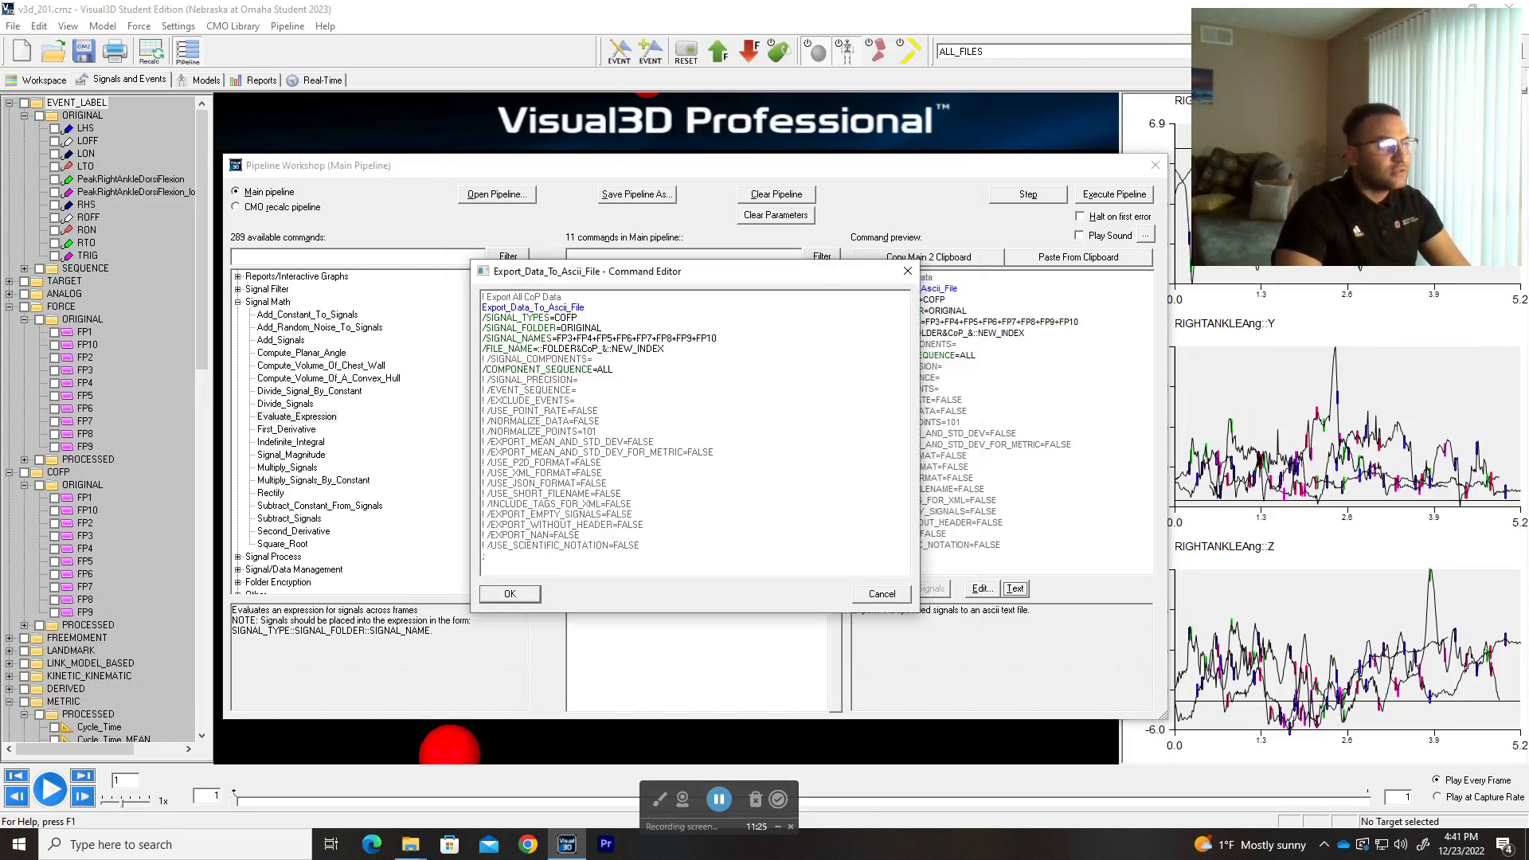
key(ctrl+a)
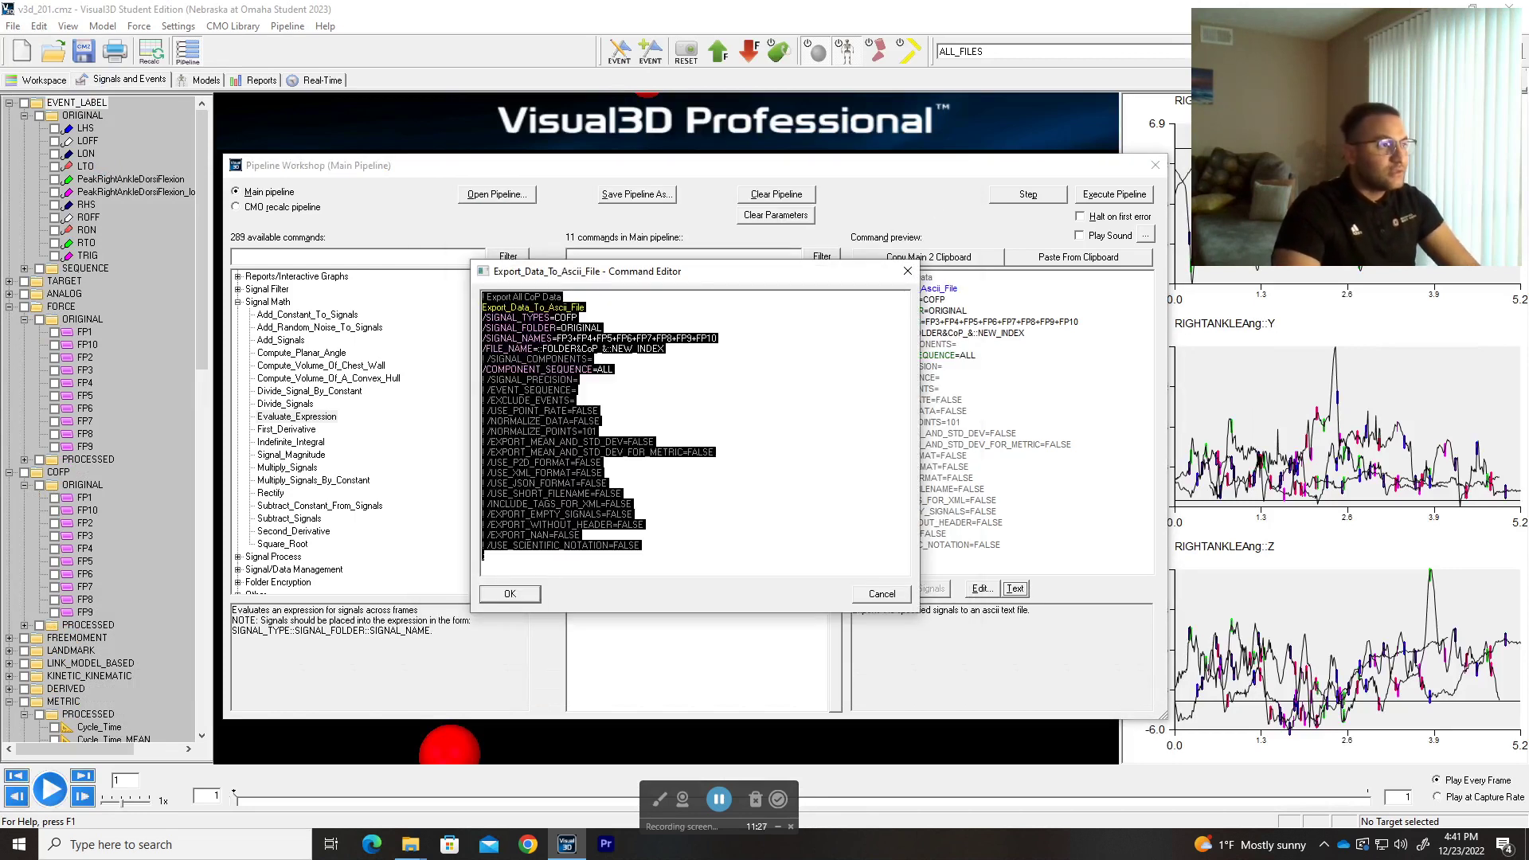
click(619, 567)
key(Return)
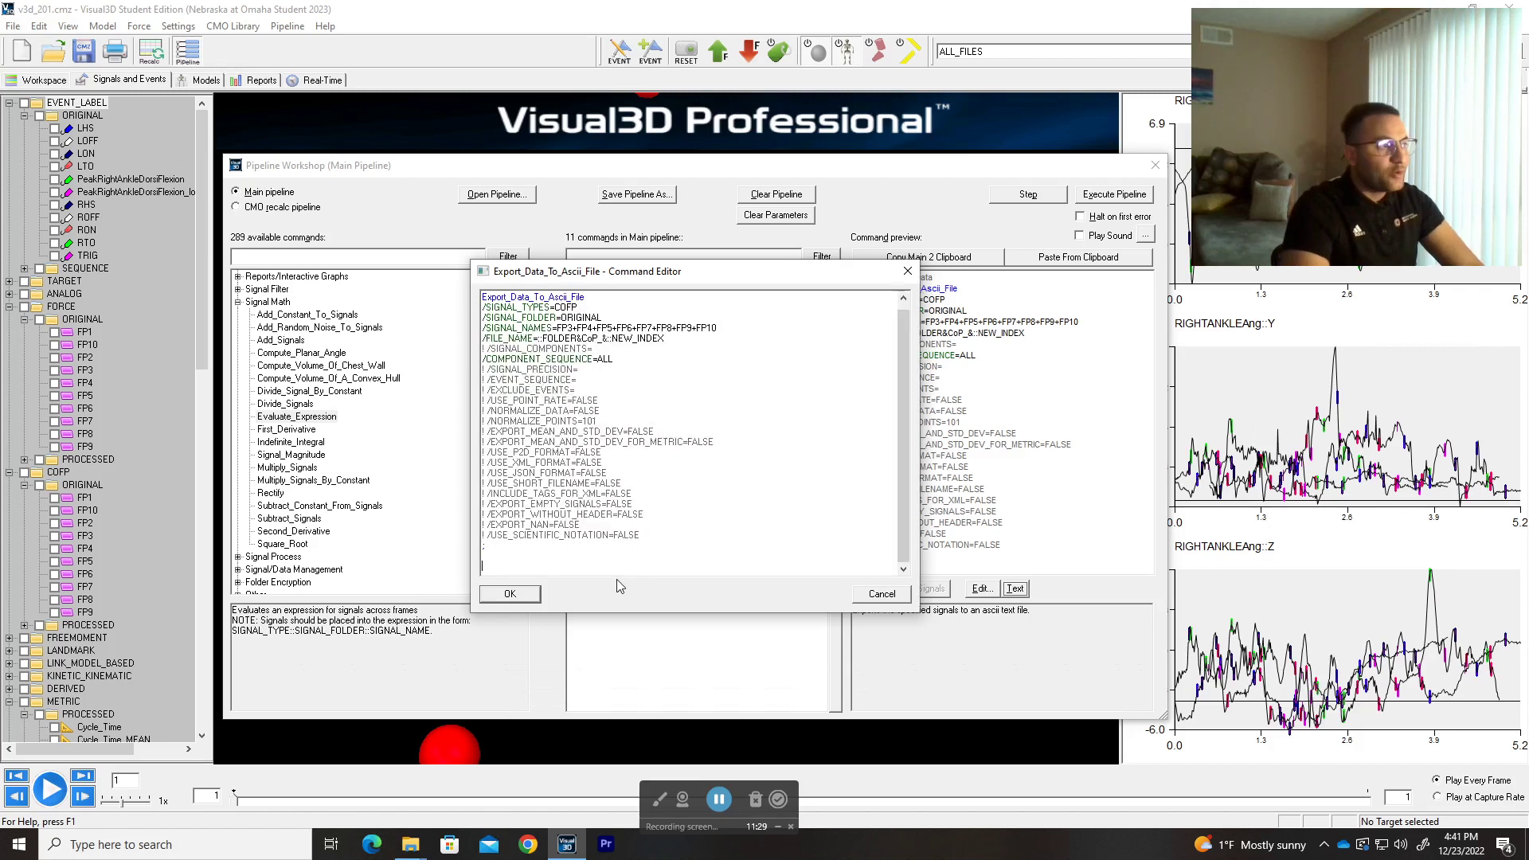
key(BackSpace)
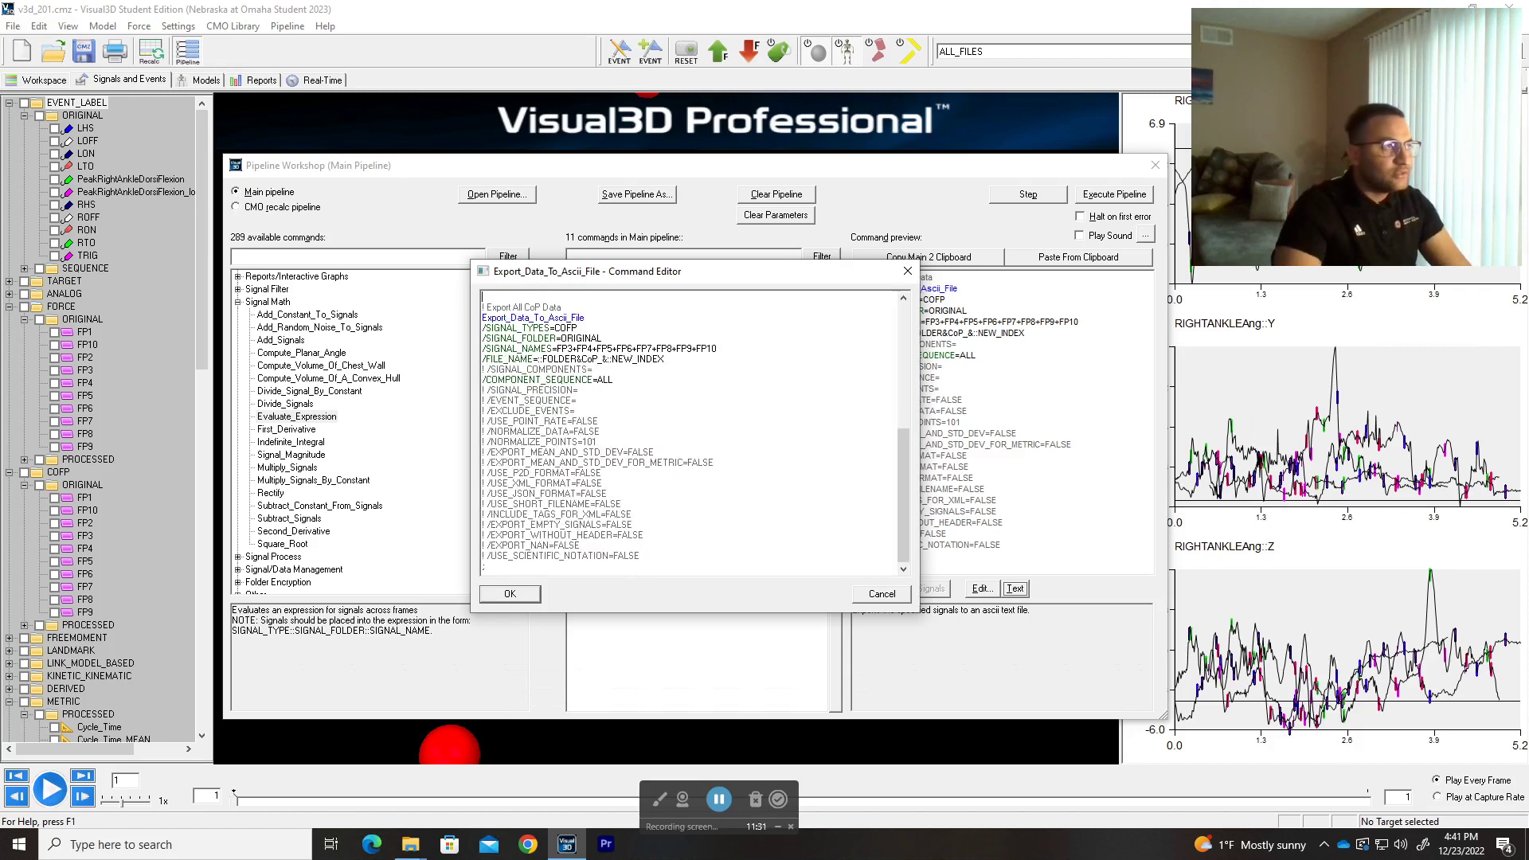
Change the comment from CoP to GRF and the signal type from COFP to FORCE
double_click(526, 308)
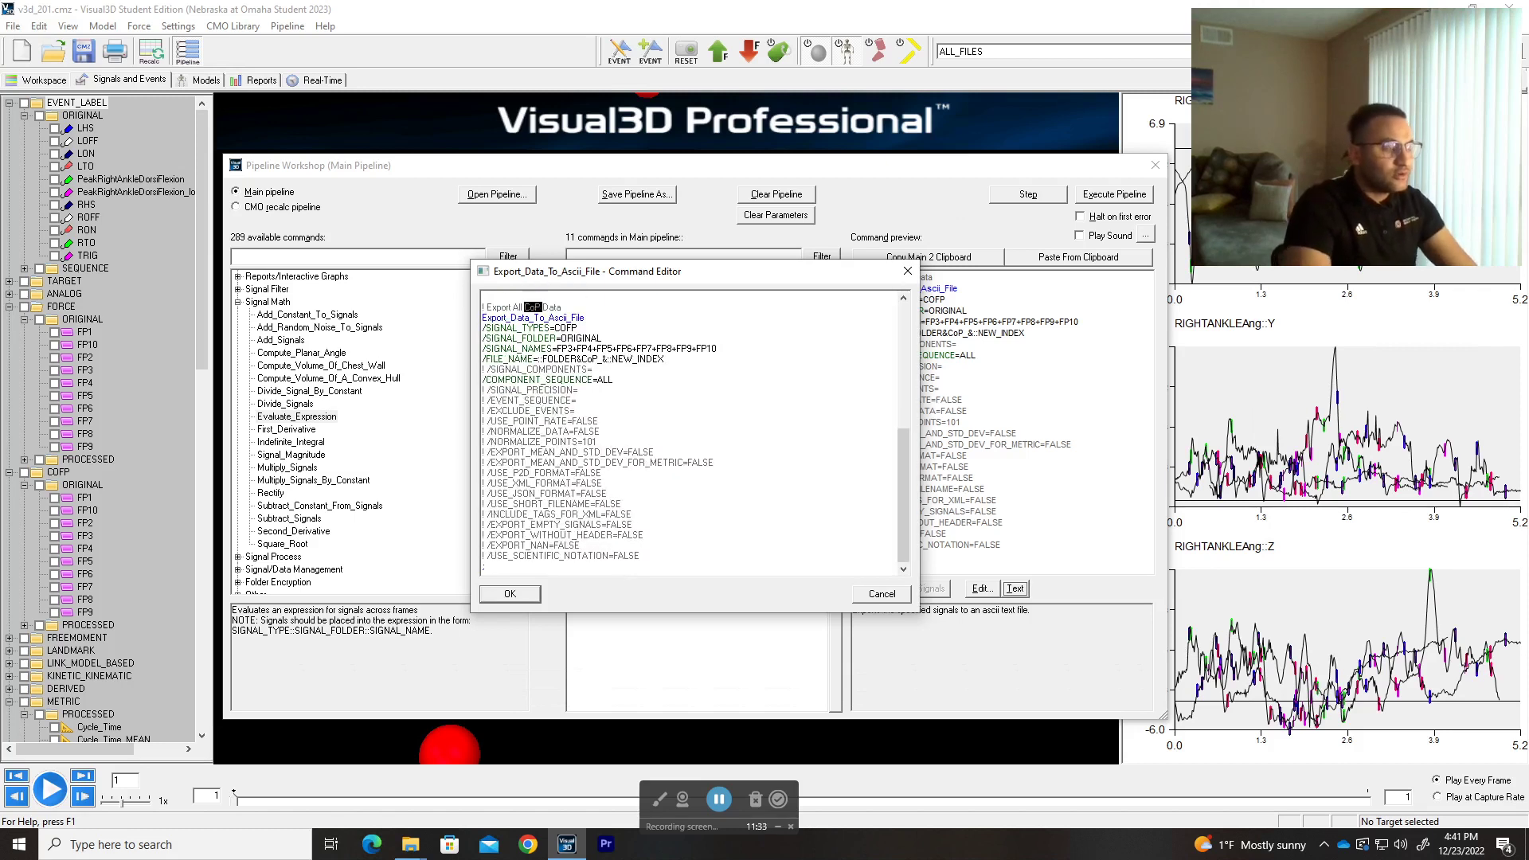
text(GRF)
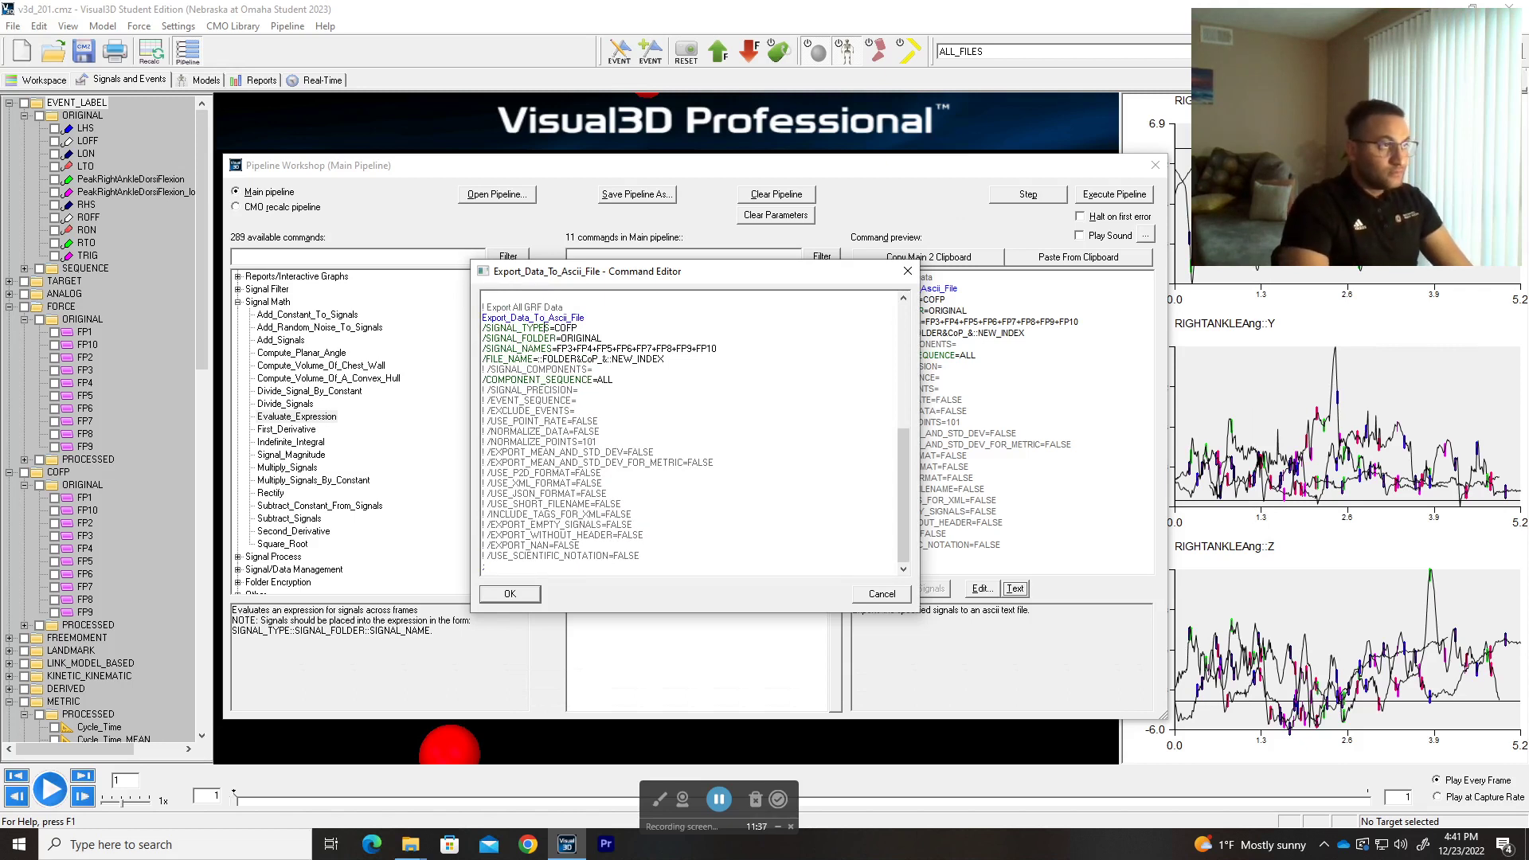
double_click(564, 329)
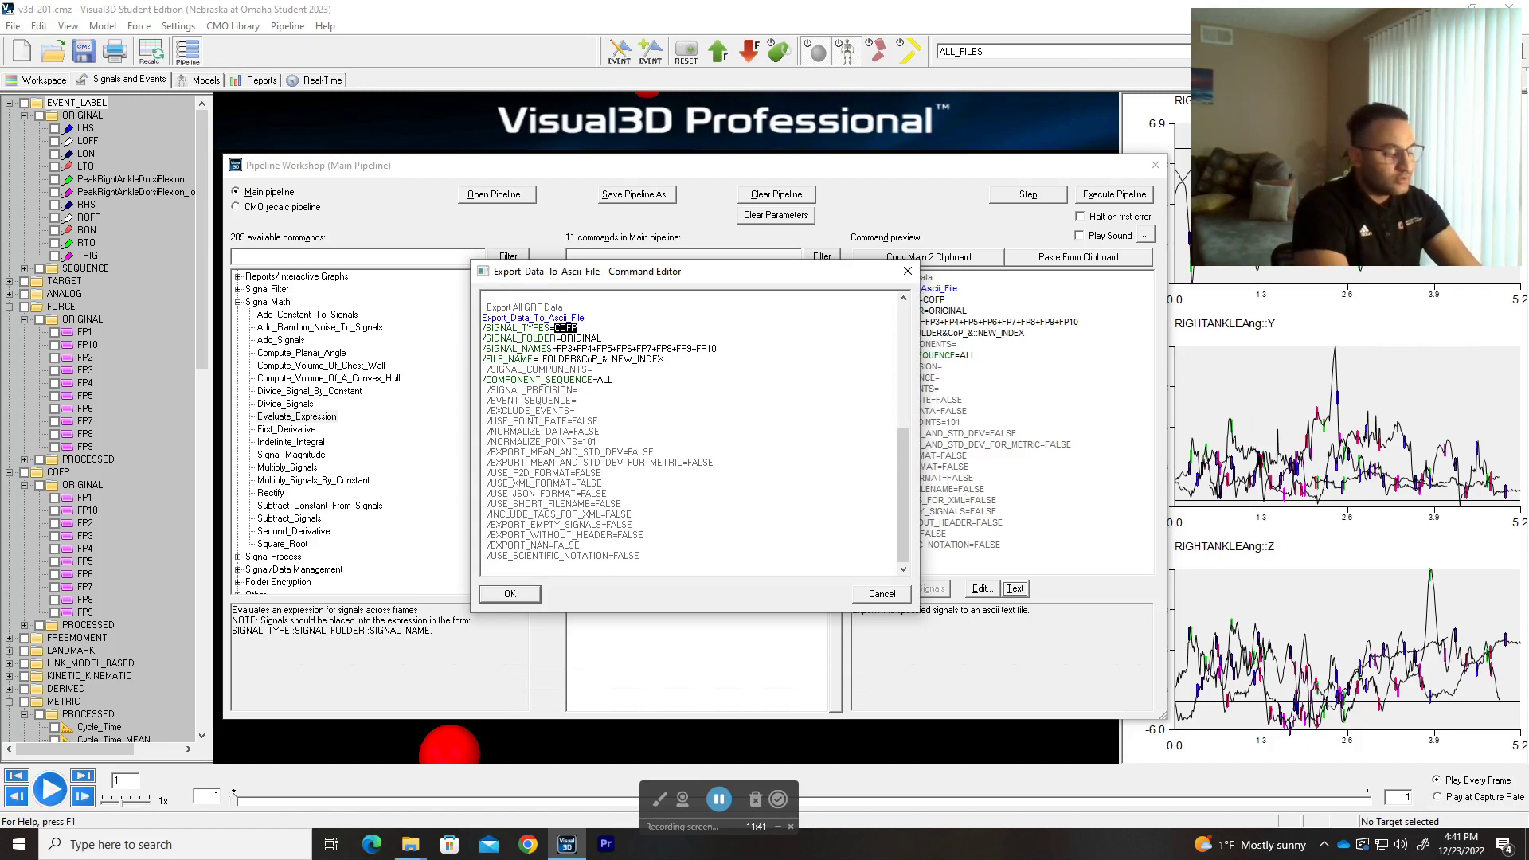
text(FORCE)
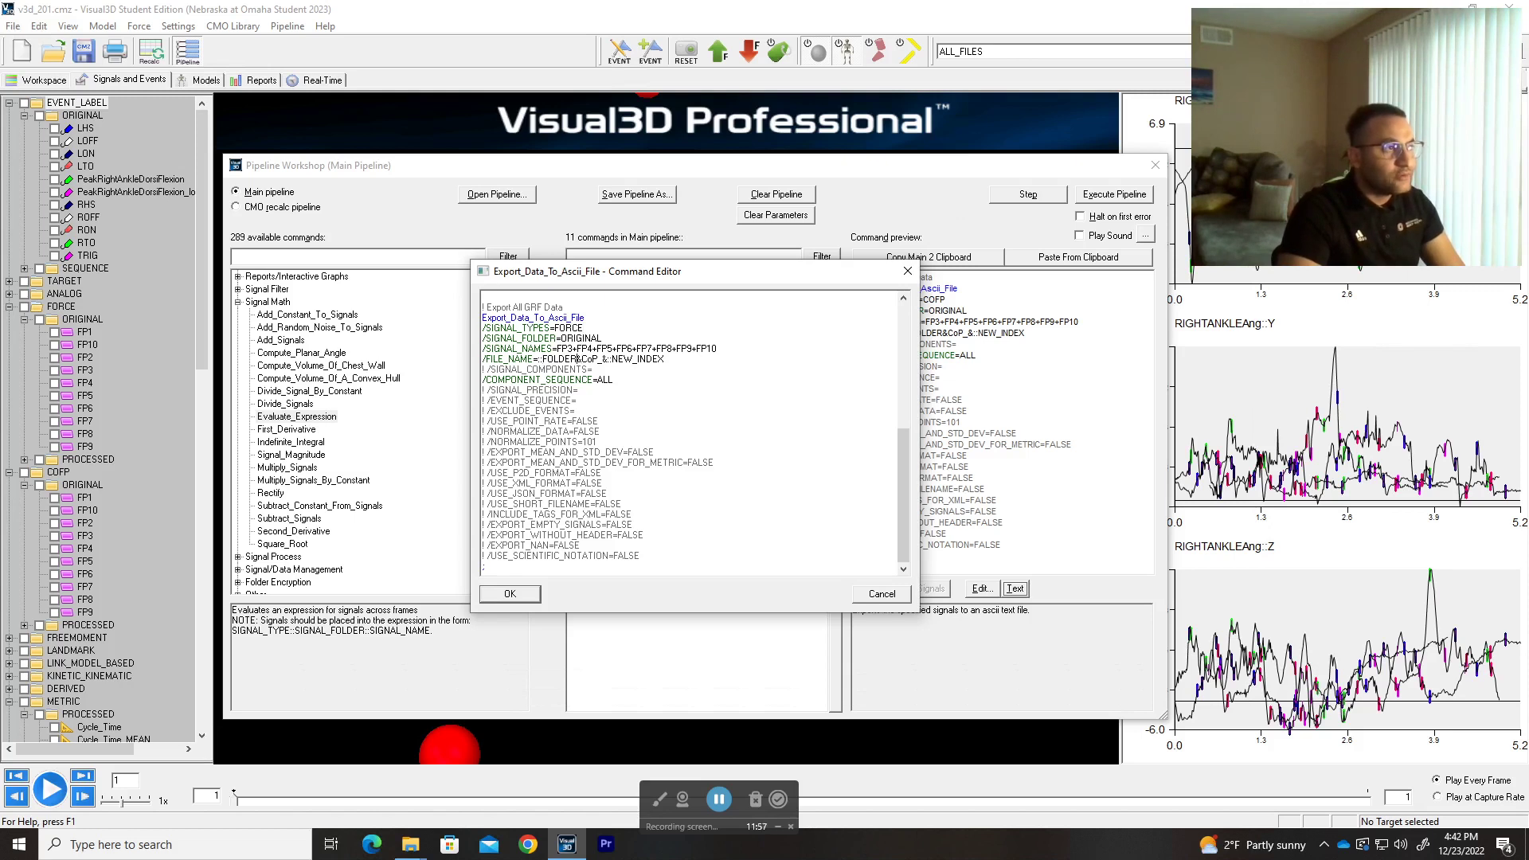
Rename the output file to ::FOLDER&GRF_&::NEW_INDEX and add the new GRF export command
ctrl+scroll(689, 430, up, 4)
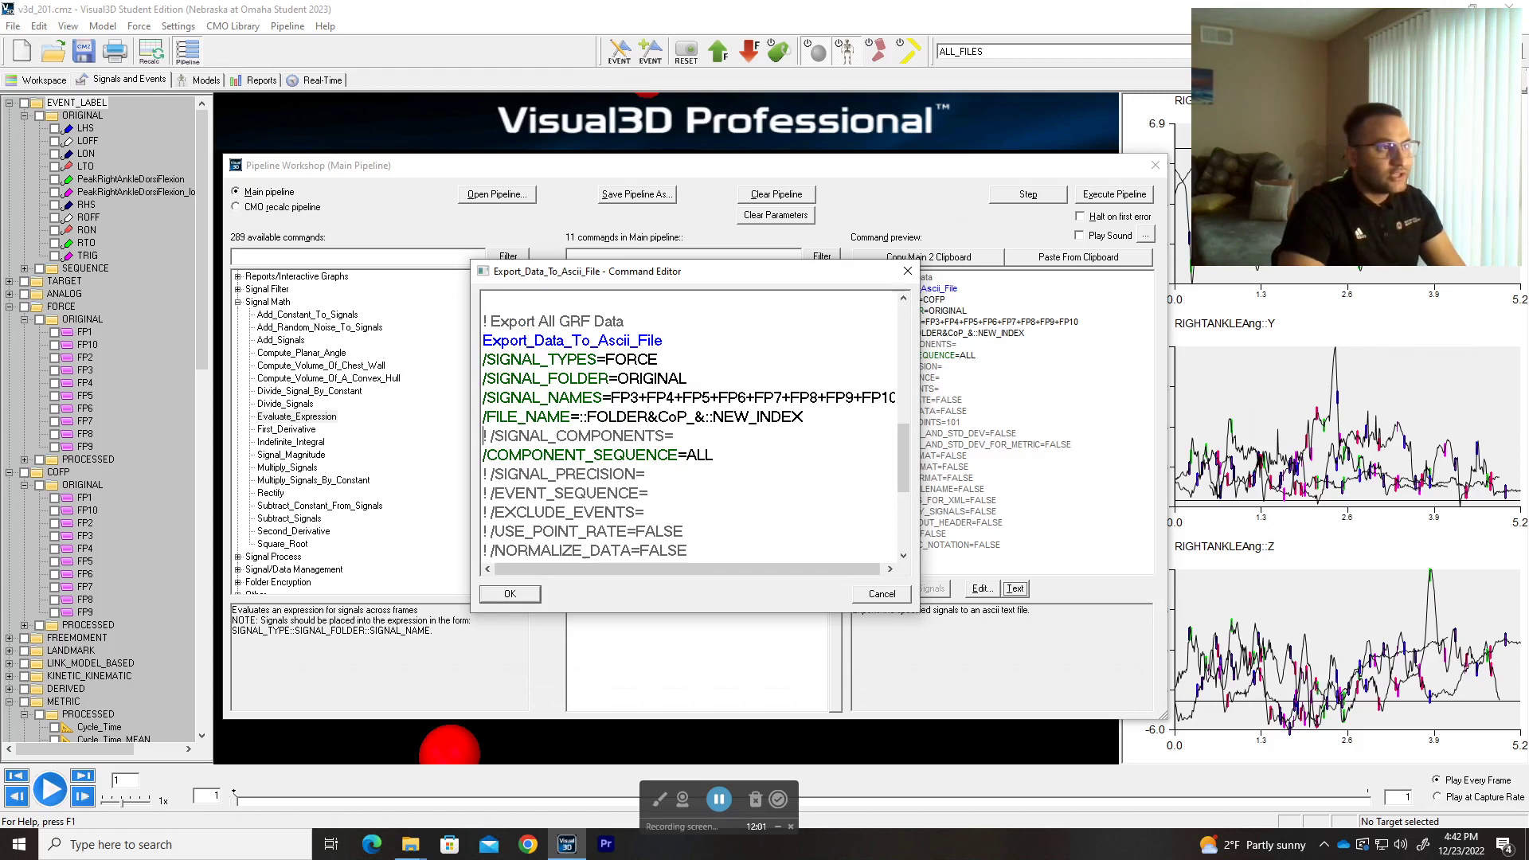
key(Up)
key(shift+Right)
key(shift+Right)
key(shift+Right)
text(grf)
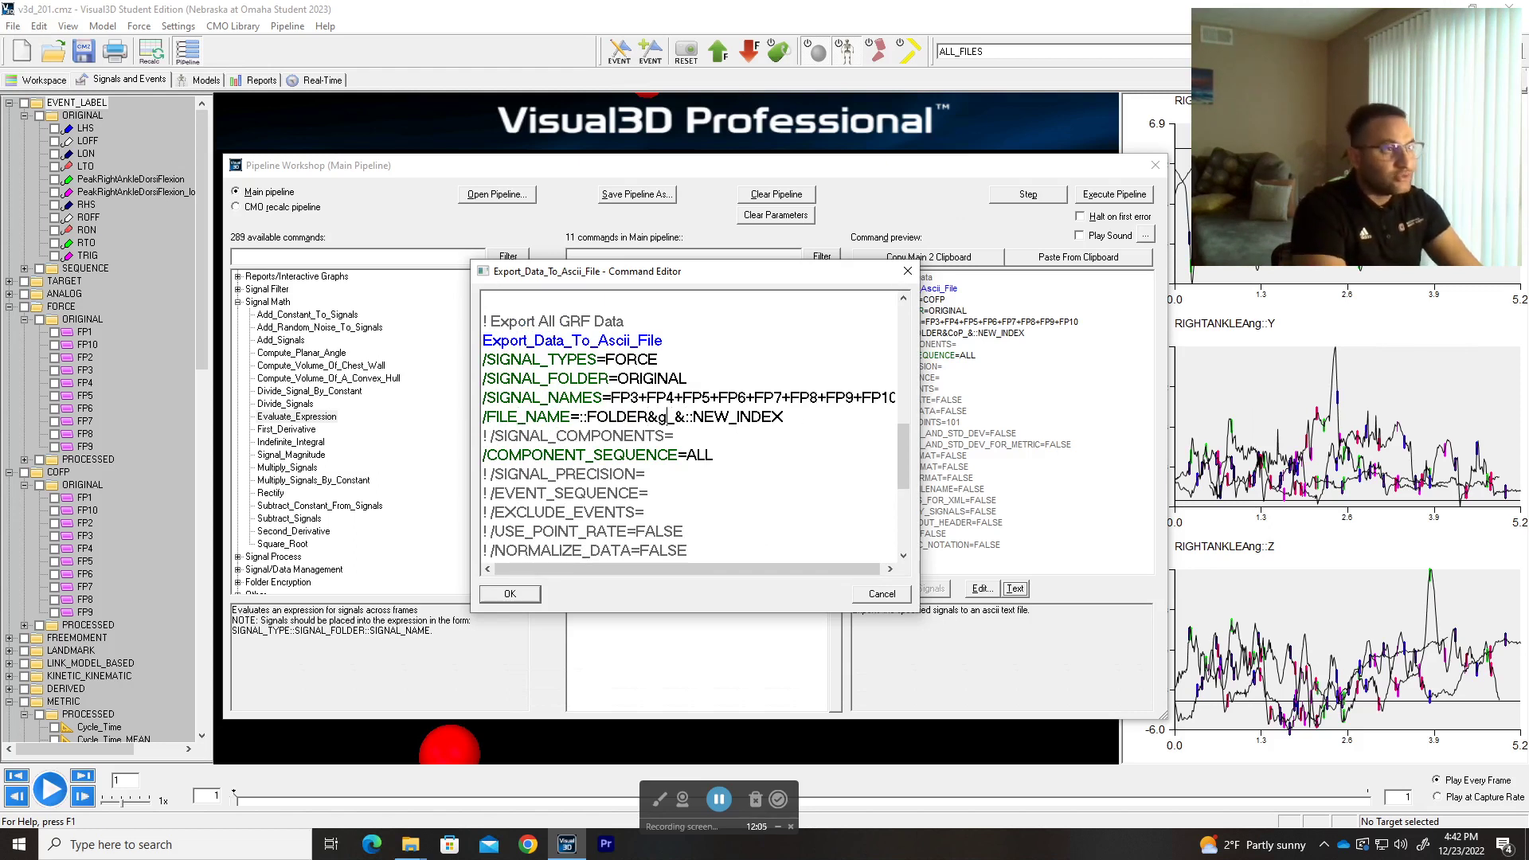
key(BackSpace)
key(BackSpace)
key(BackSpace)
text(GRF)
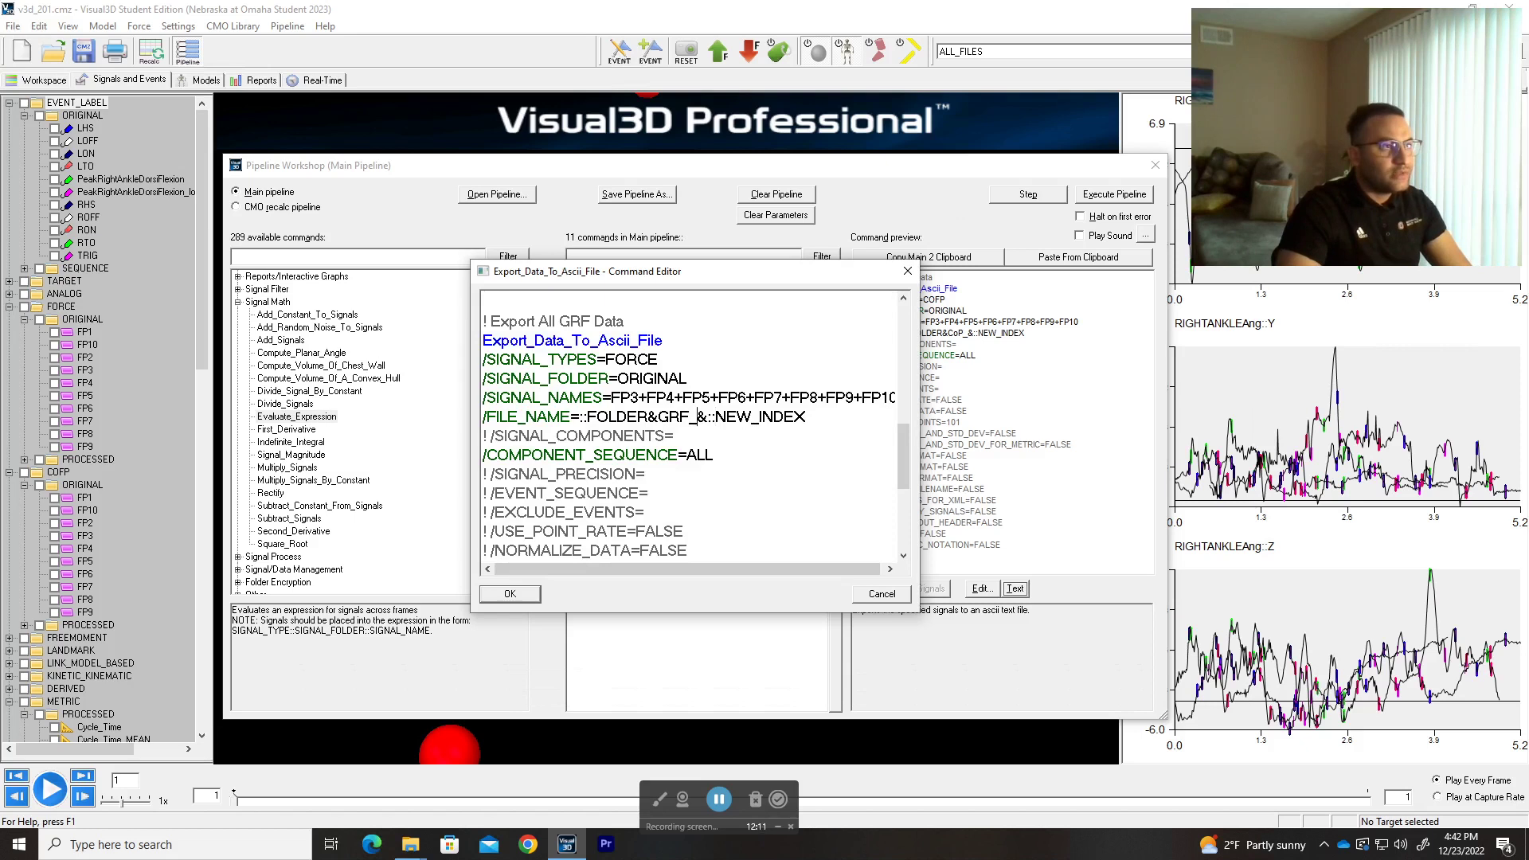
drag(715, 416, 806, 417)
click(806, 417)
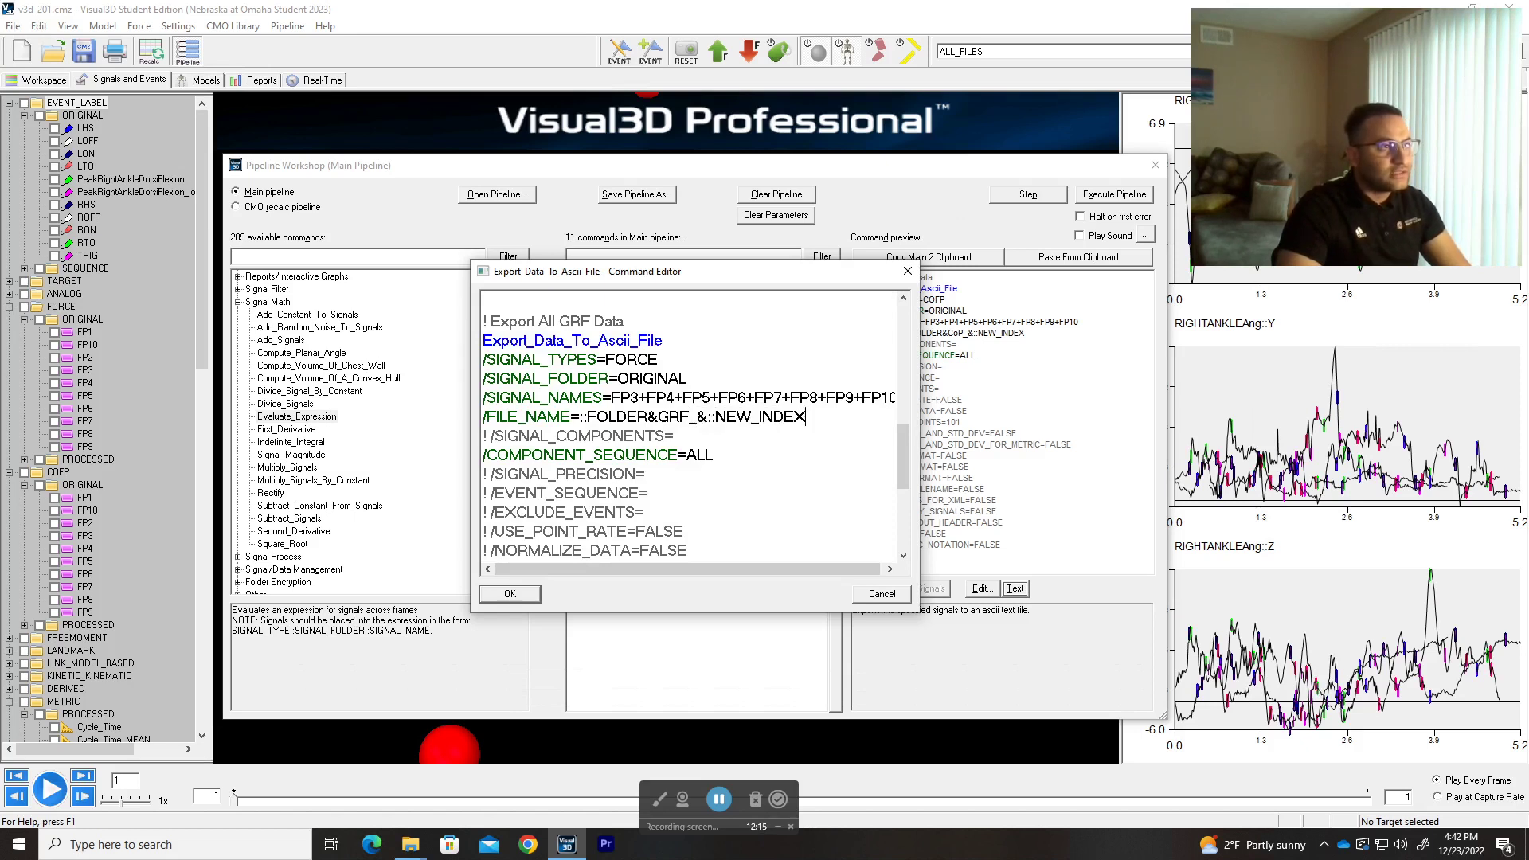
ctrl+scroll(806, 416, down, 2)
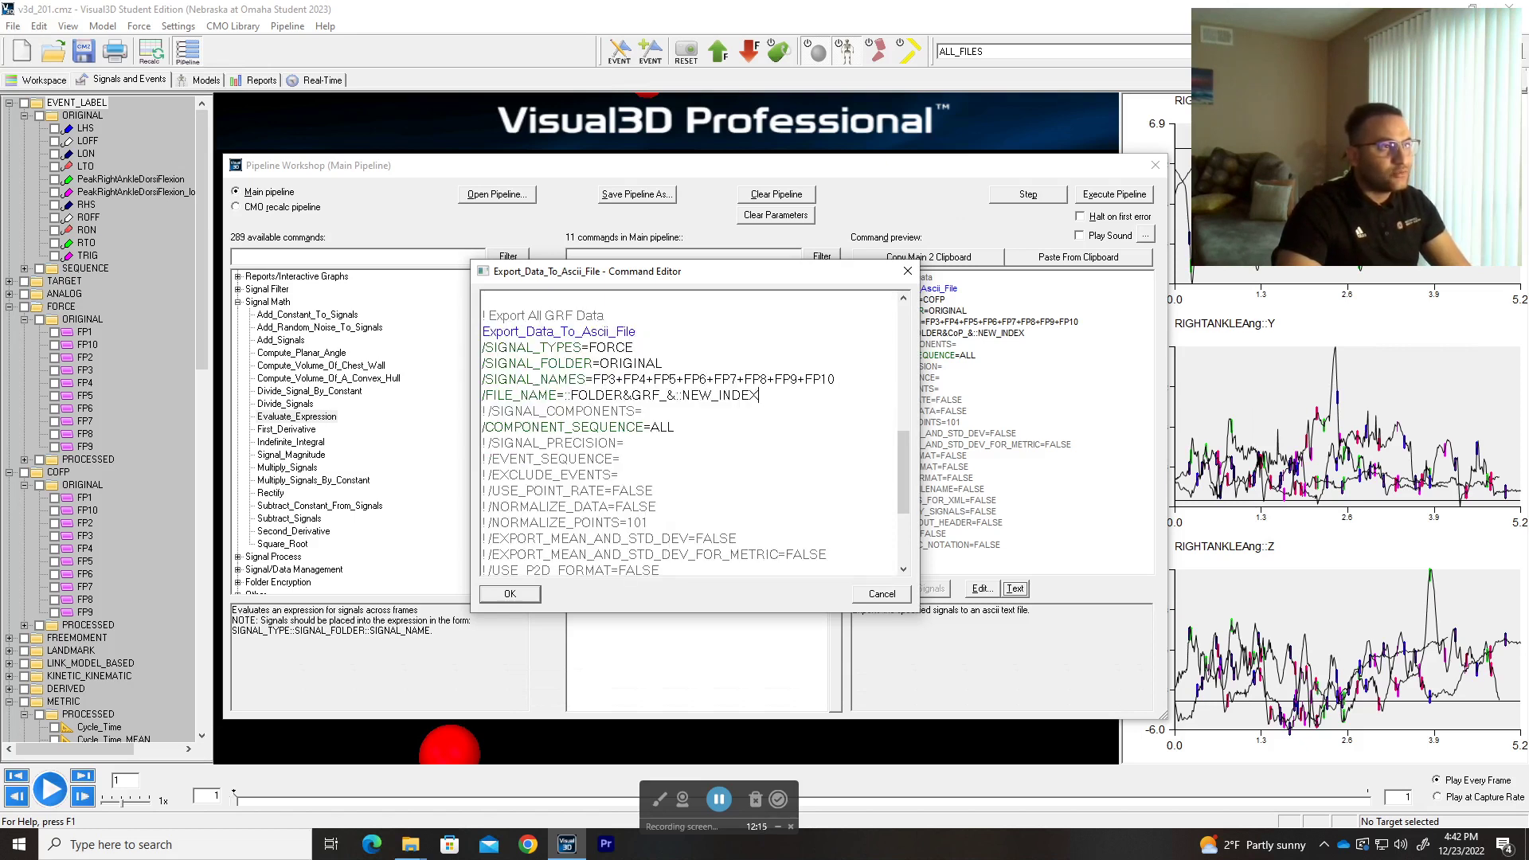
click(510, 595)
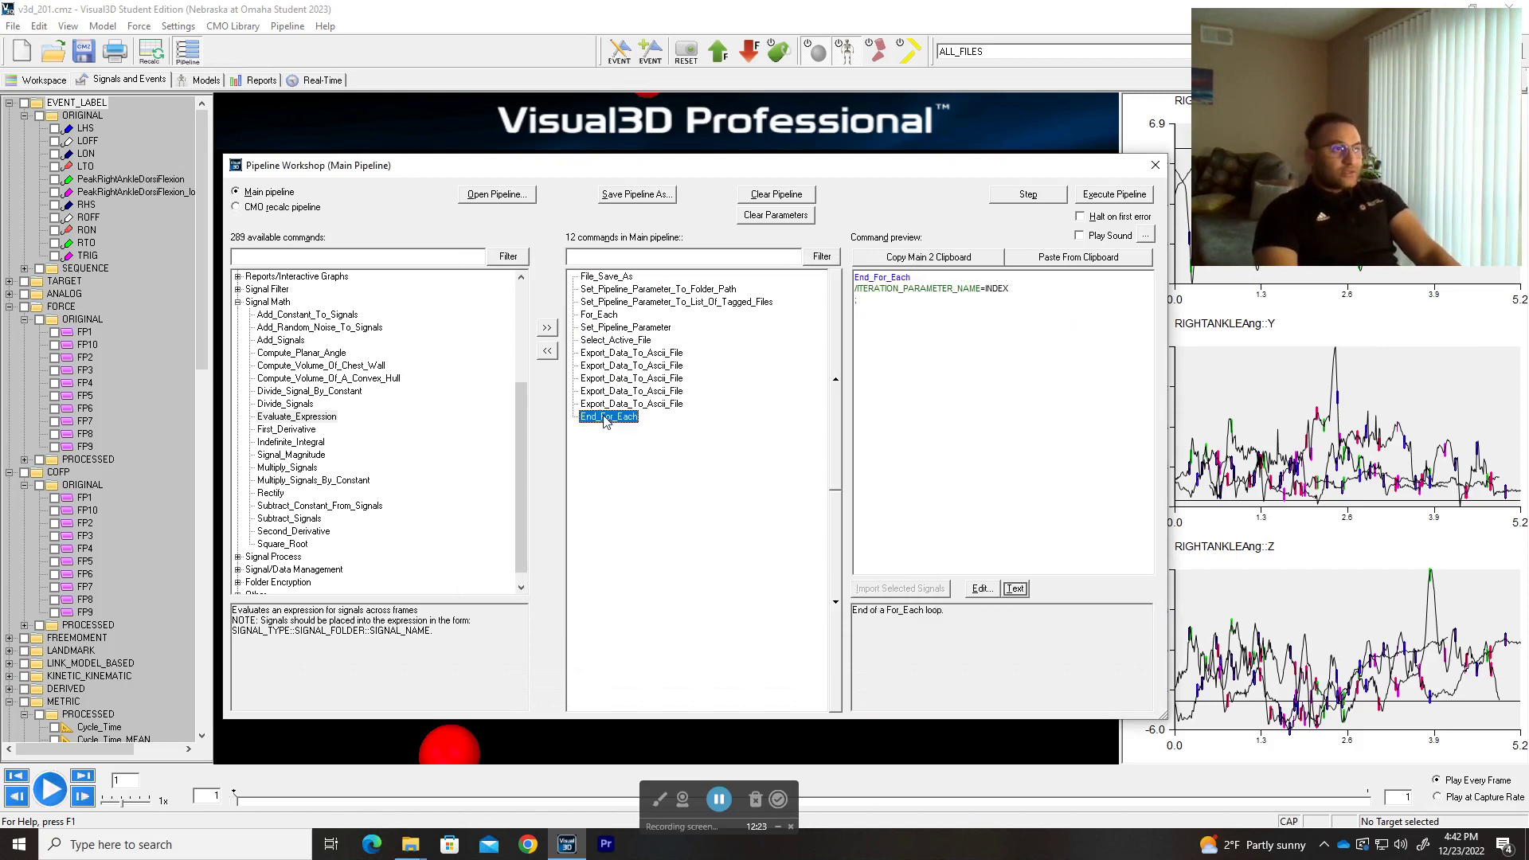
Review the CoM and LFT position exports, loop end, Select_Active_File, Set_Pipeline_Parameter, For_Each and tagged-files commands
click(640, 365)
click(640, 374)
key(Down)
key(Down)
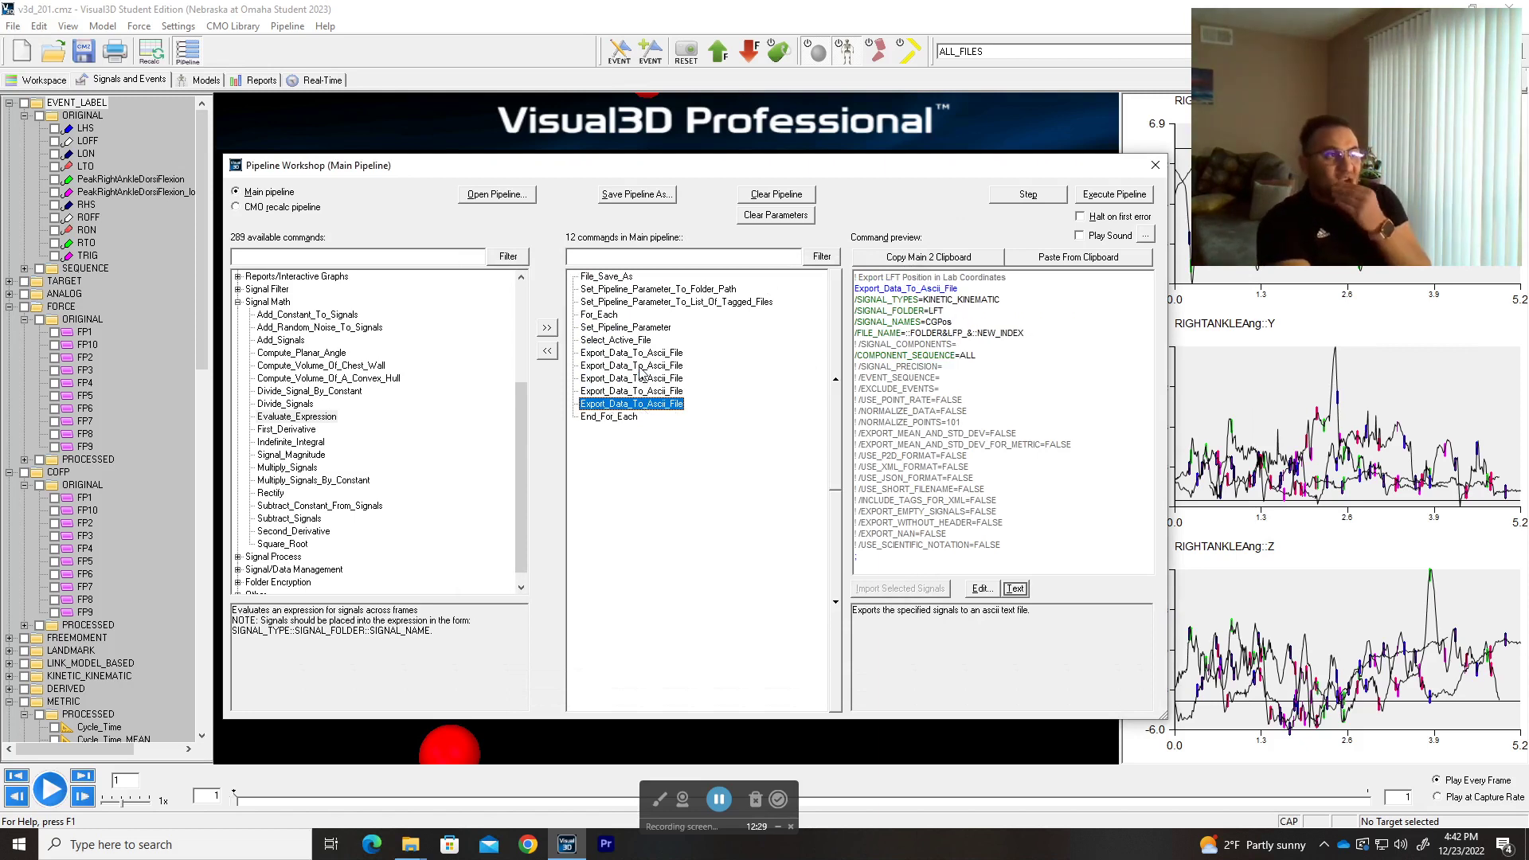
key(Down)
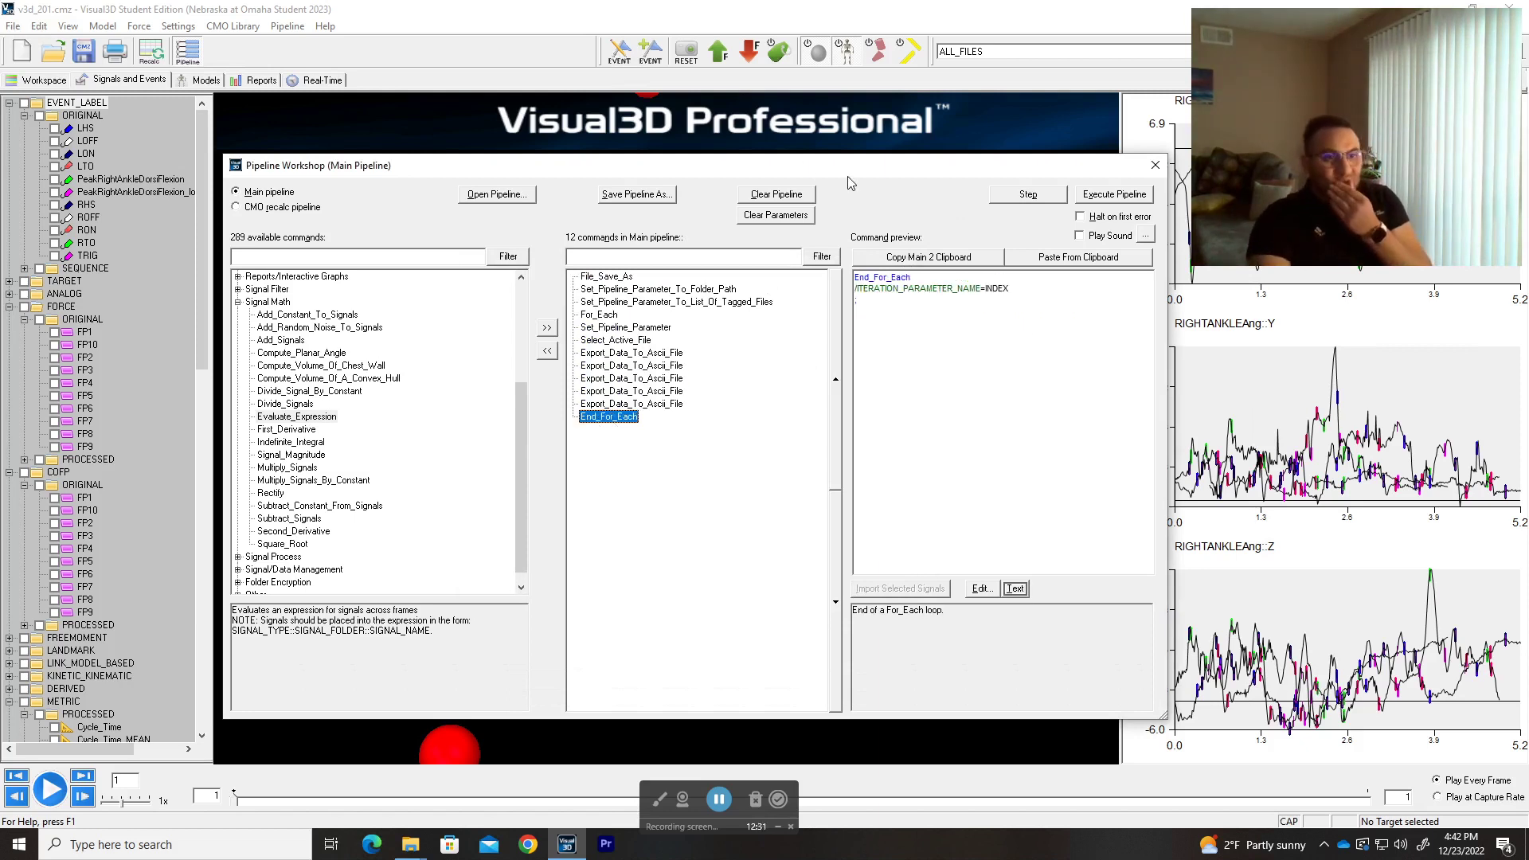
click(614, 340)
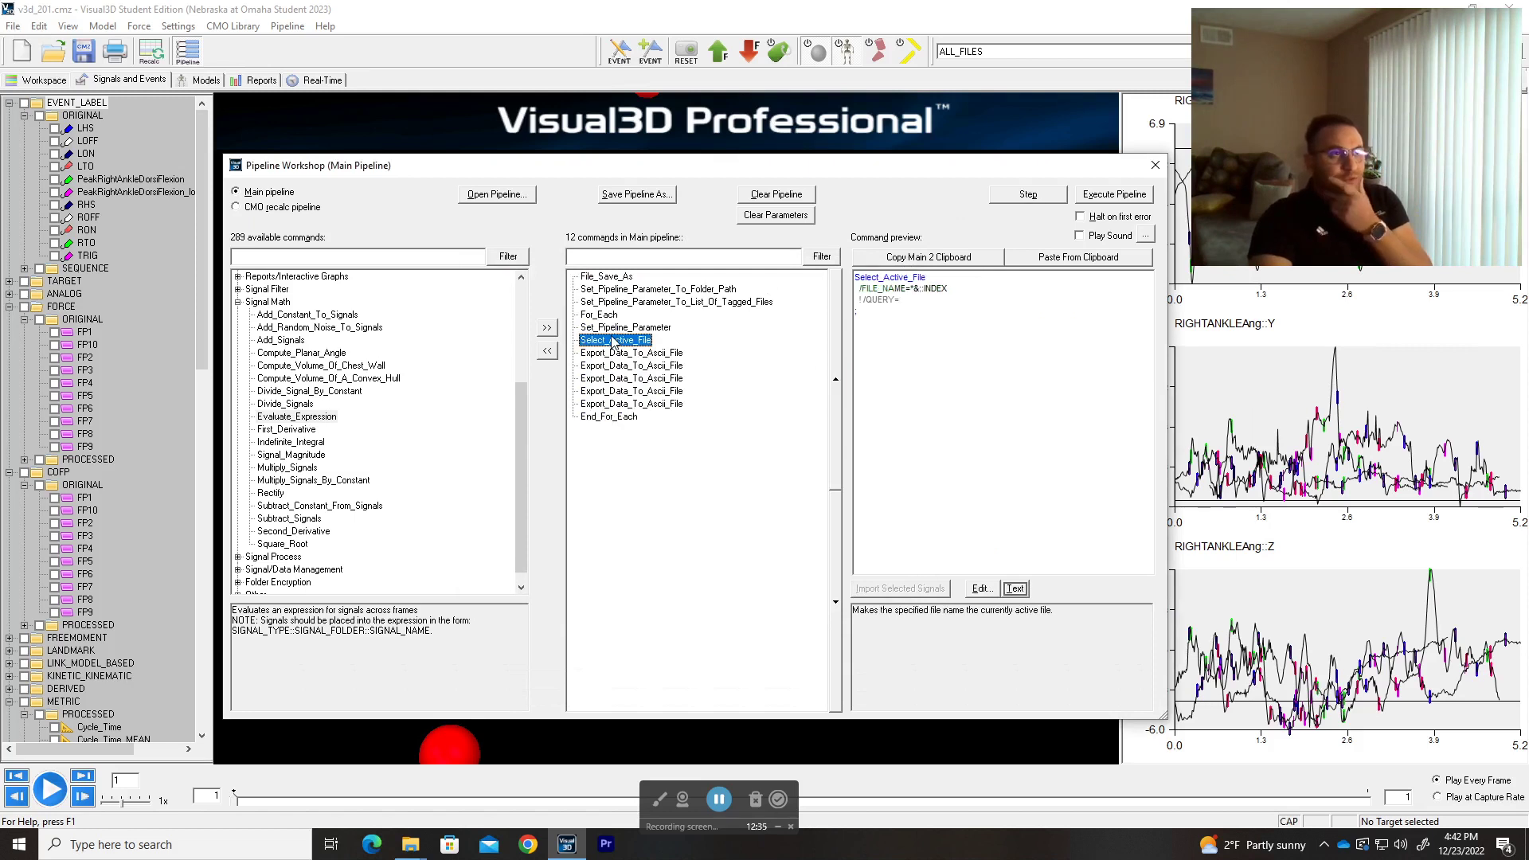
click(618, 328)
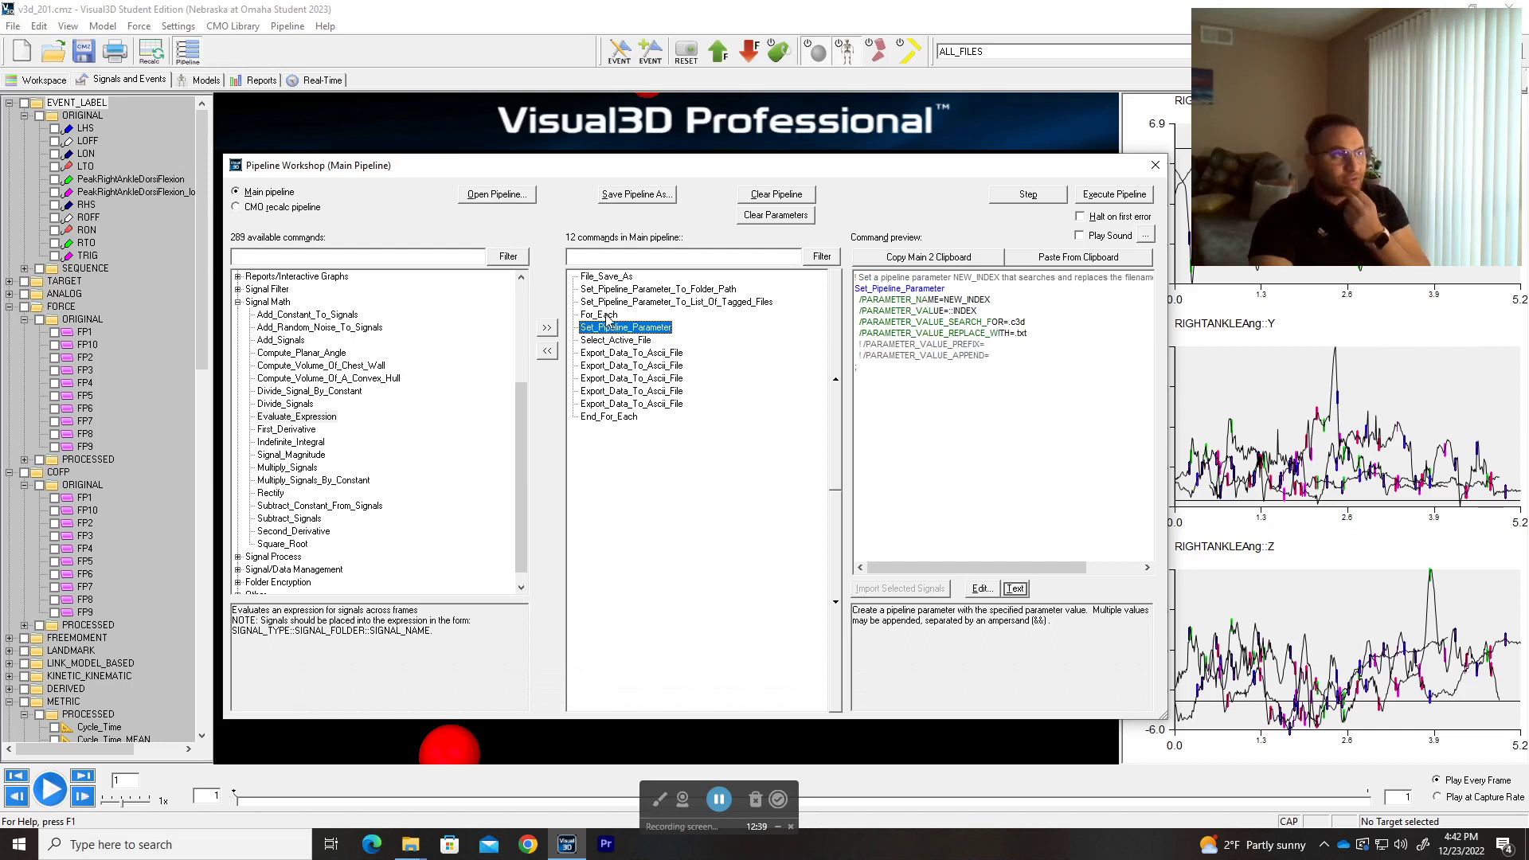
click(609, 316)
click(632, 304)
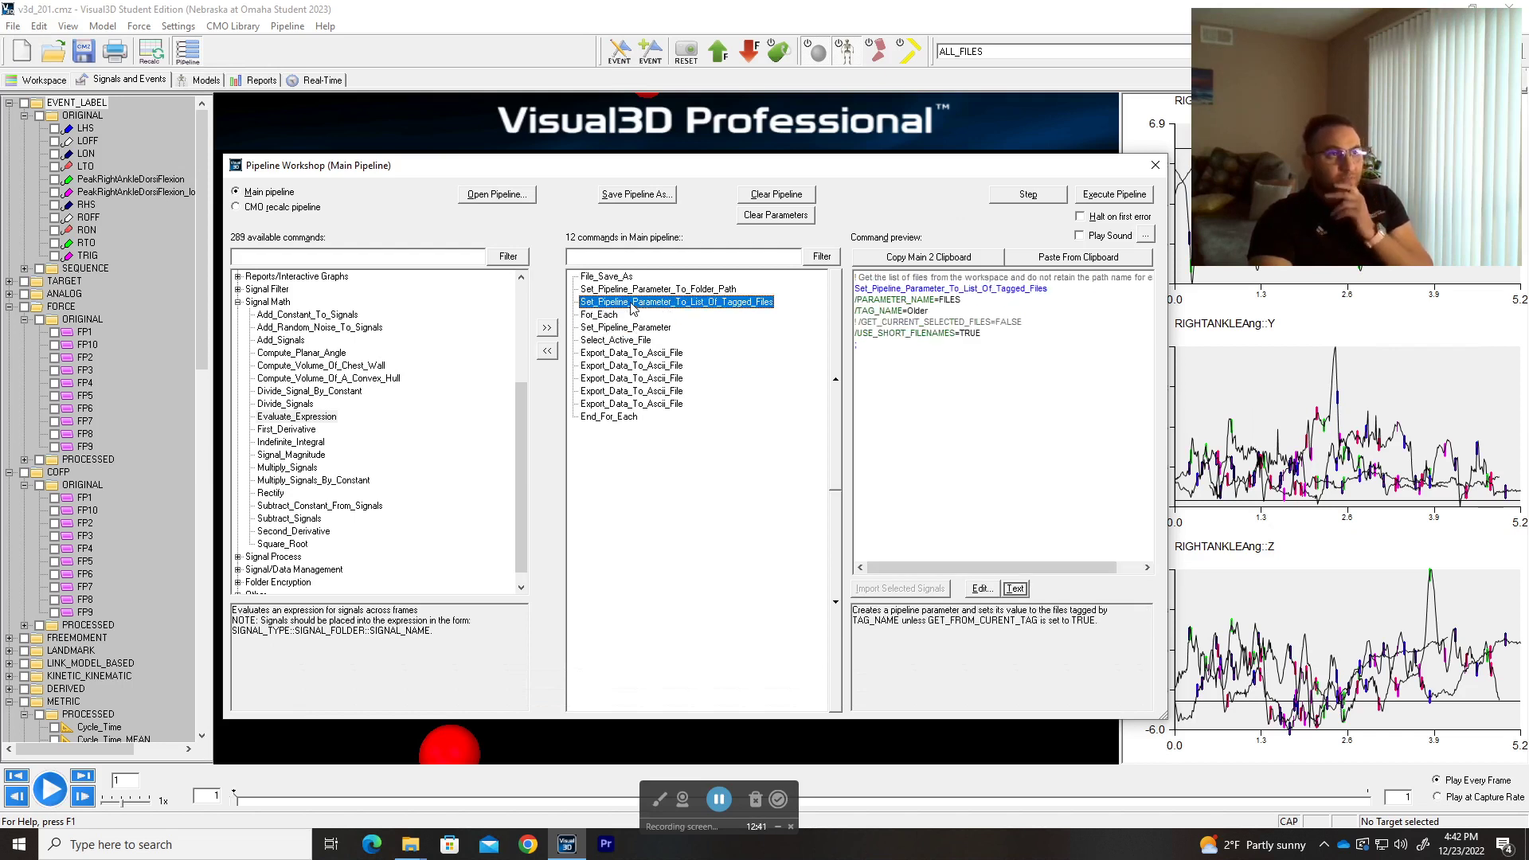
Read the Set_Pipeline_Parameter_To_Folder_Path command's folder path, which ends in V3D 200s\Data
click(623, 281)
click(620, 291)
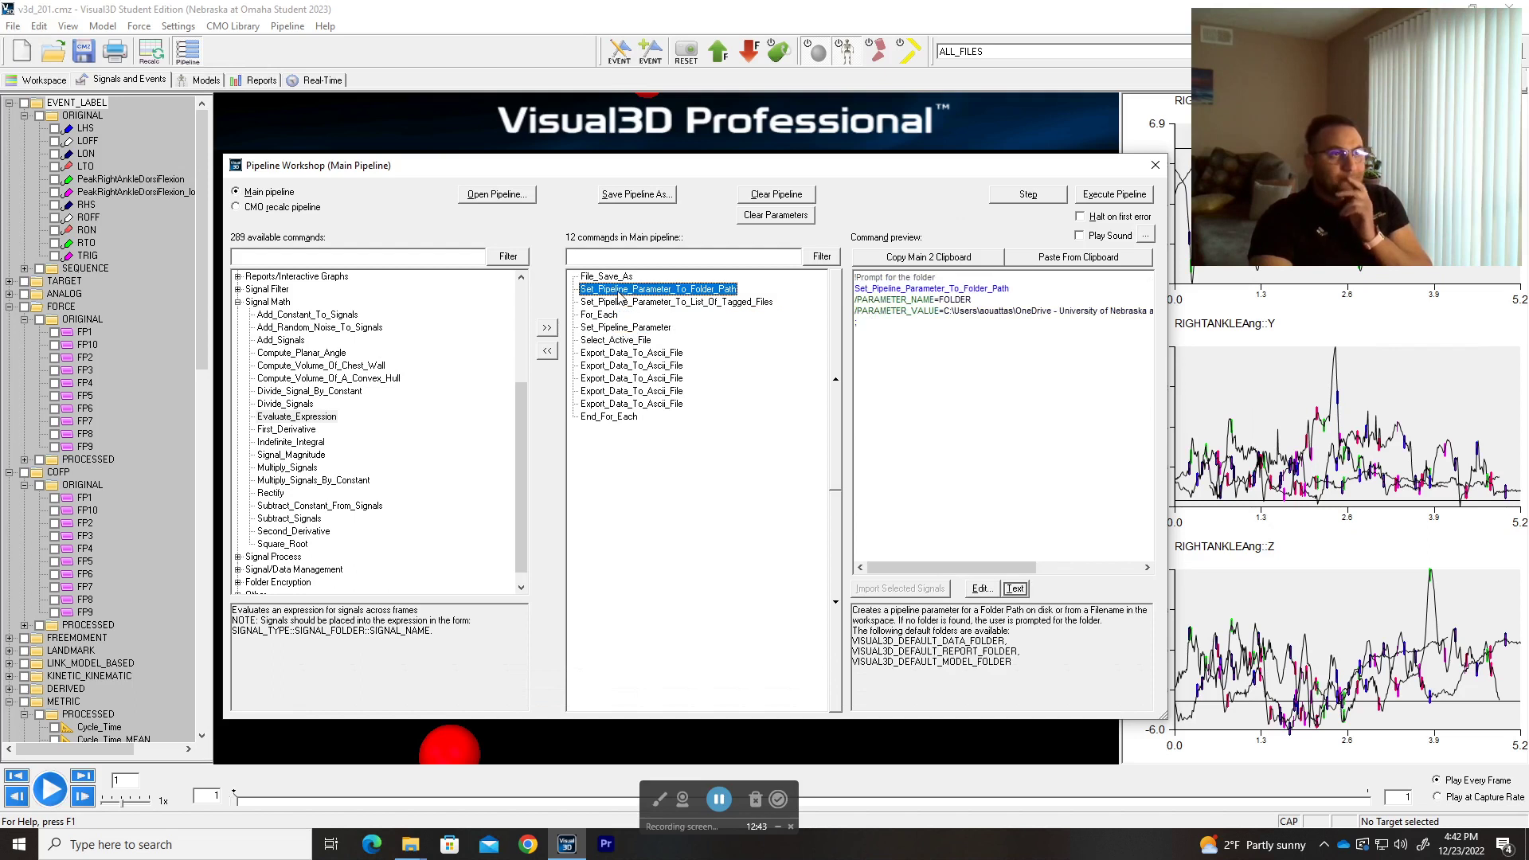
drag(952, 567, 1146, 579)
click(1003, 383)
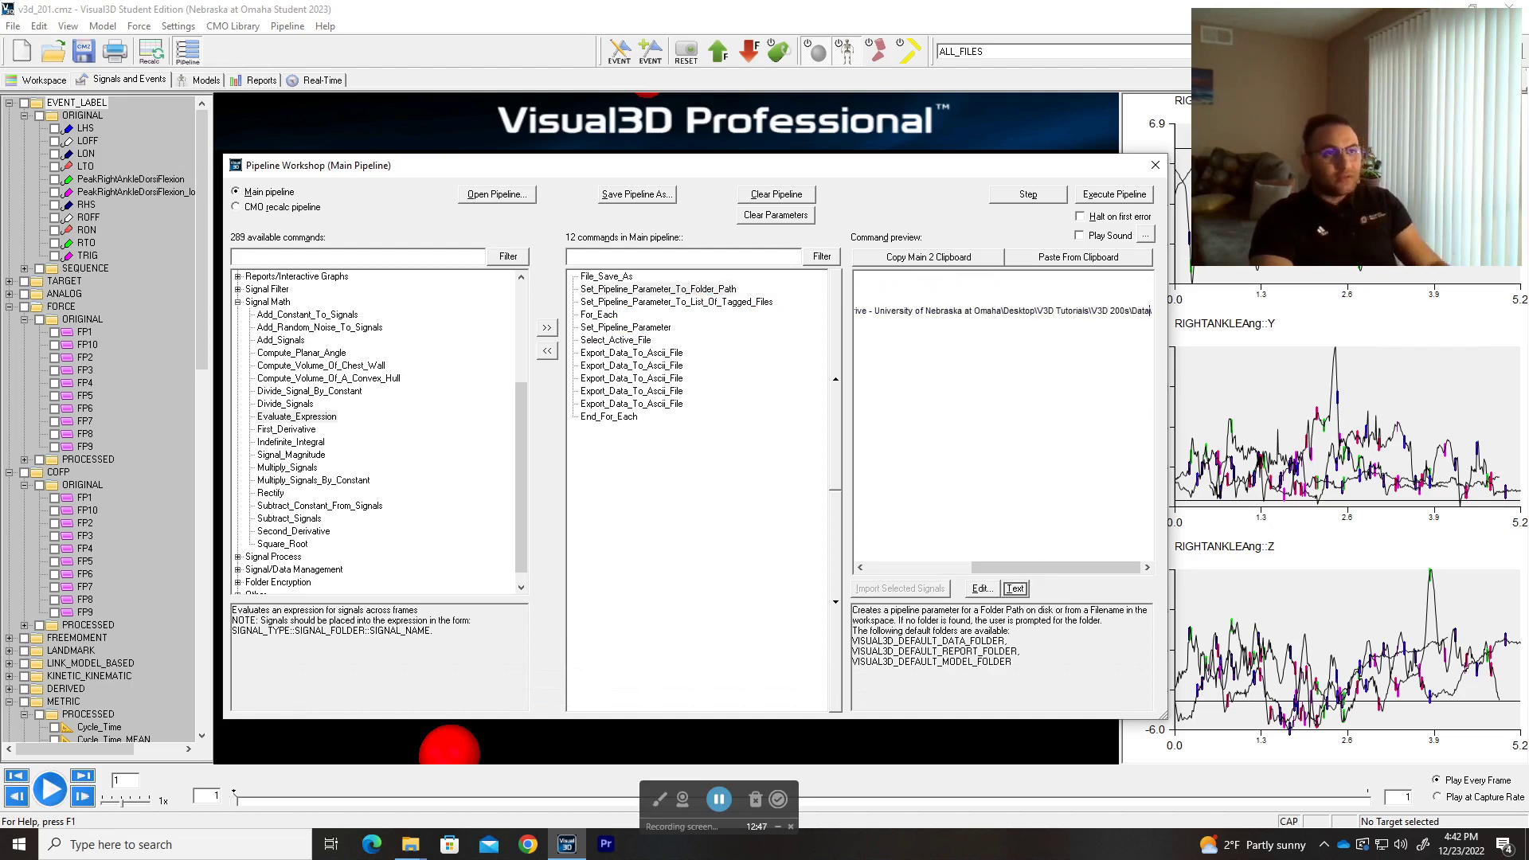
ctrl+scroll(1003, 382, up, 7)
ctrl+scroll(1004, 382, up, 2)
drag(1026, 567, 1197, 574)
drag(1033, 567, 1096, 567)
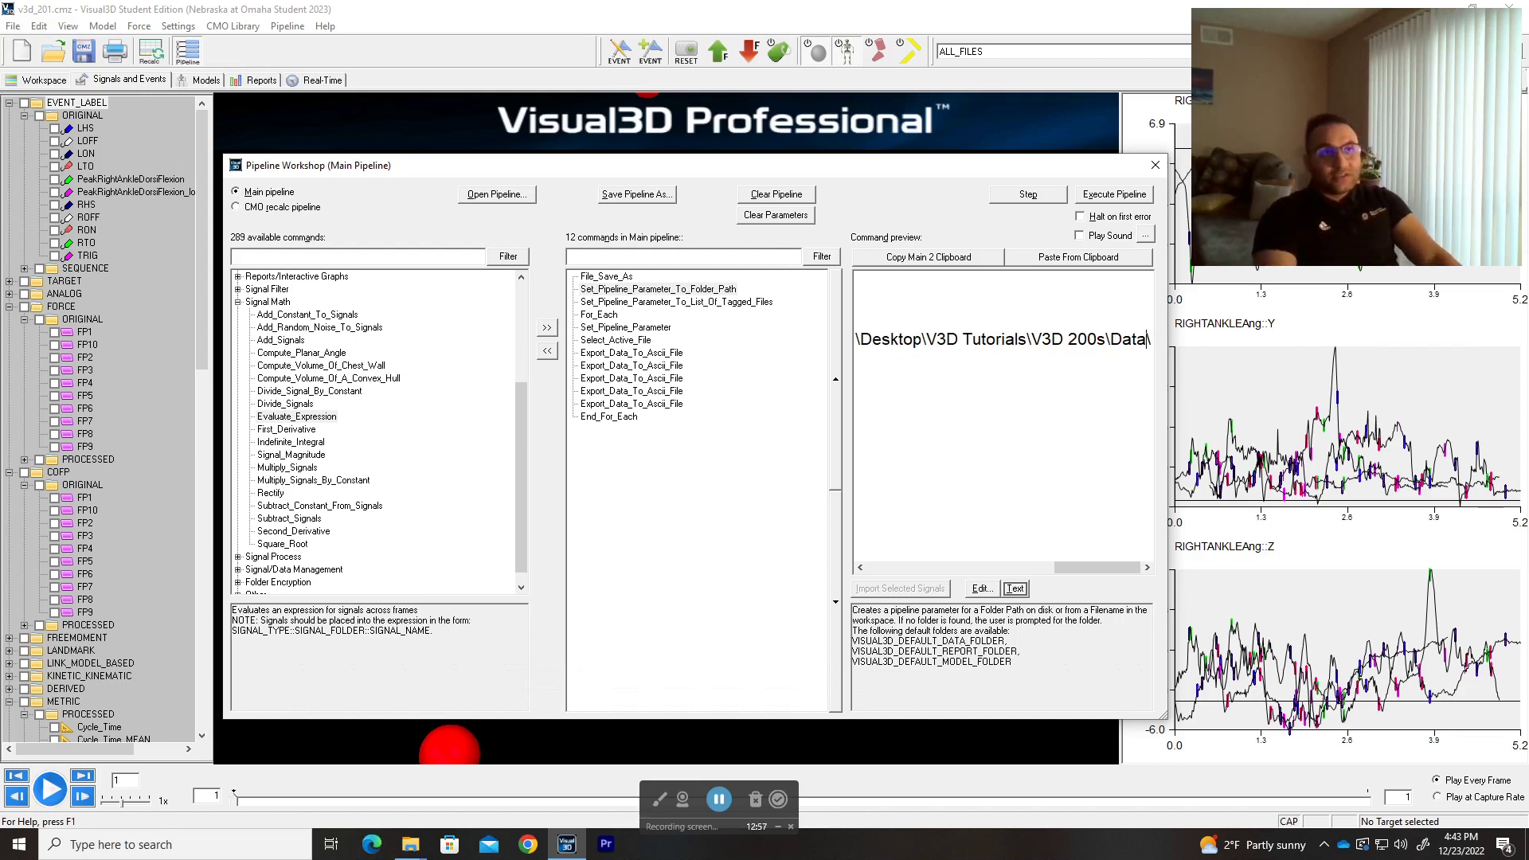
click(660, 352)
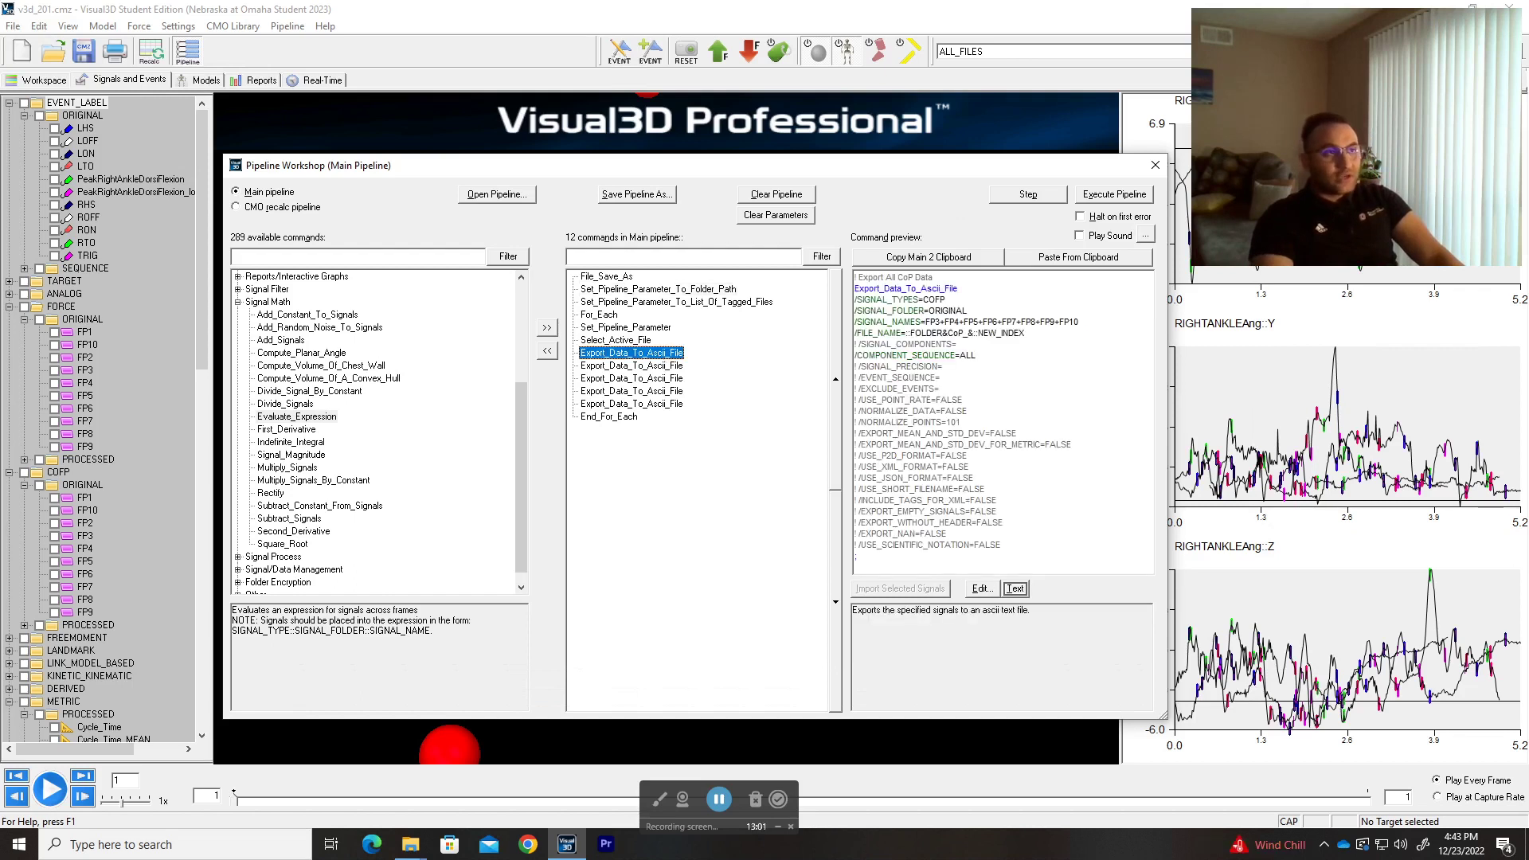
click(1052, 374)
ctrl+scroll(1053, 373, up, 5)
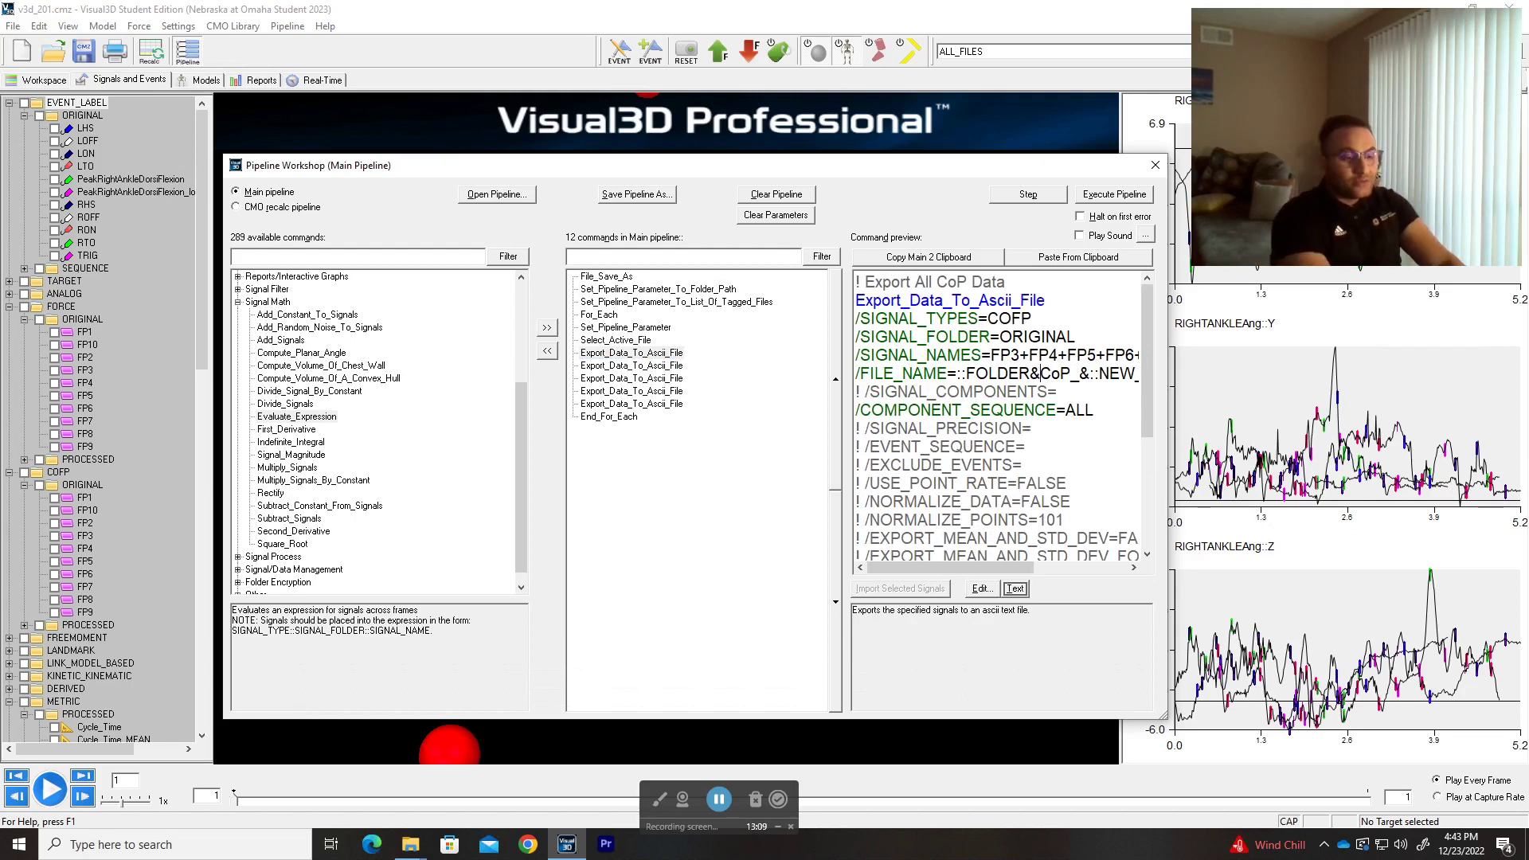
click(1015, 589)
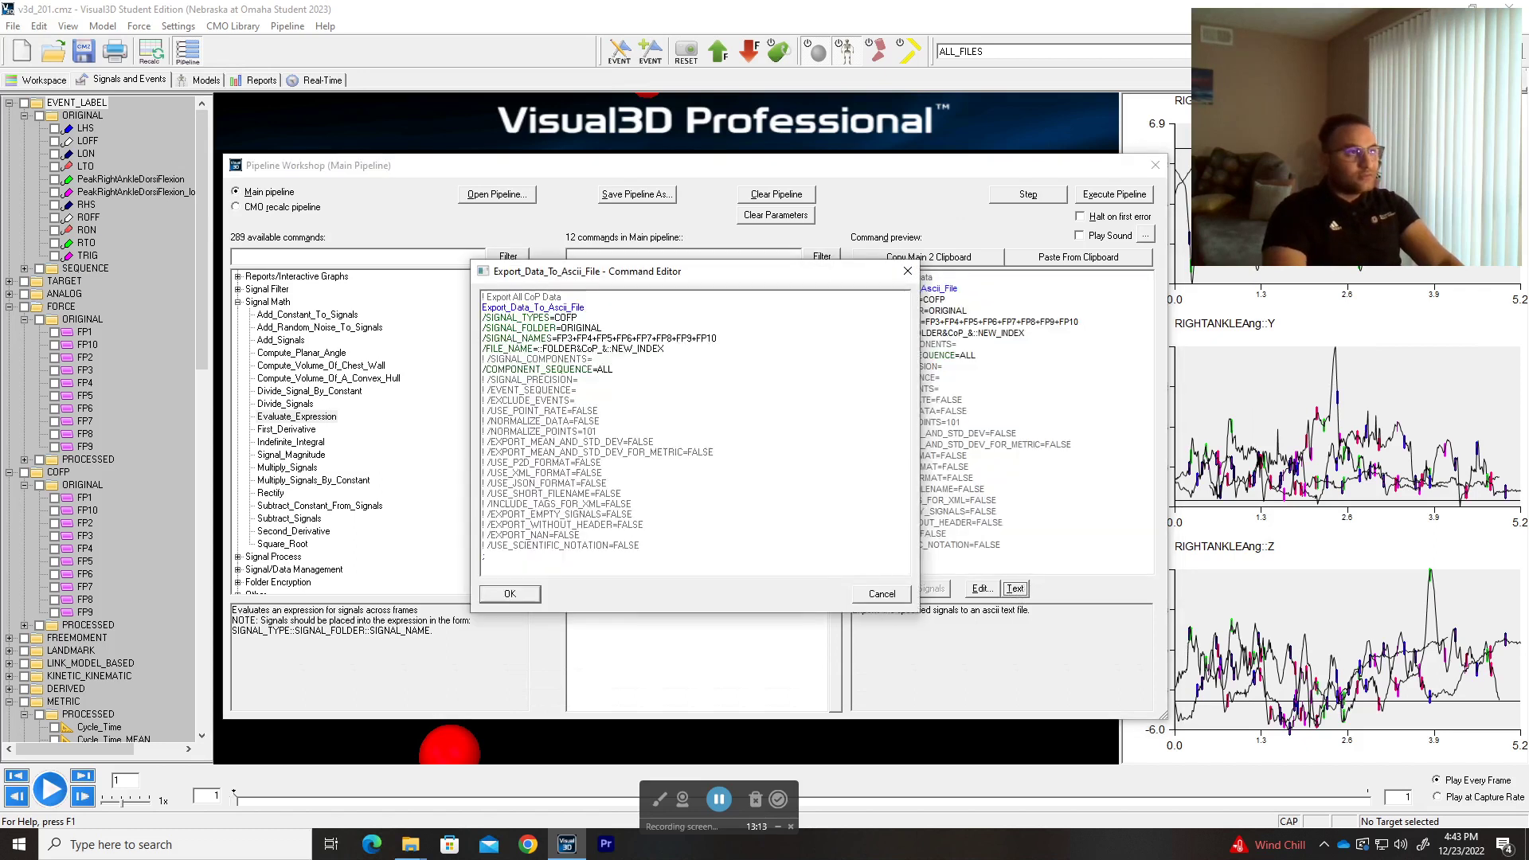
ctrl+scroll(694, 433, up, 5)
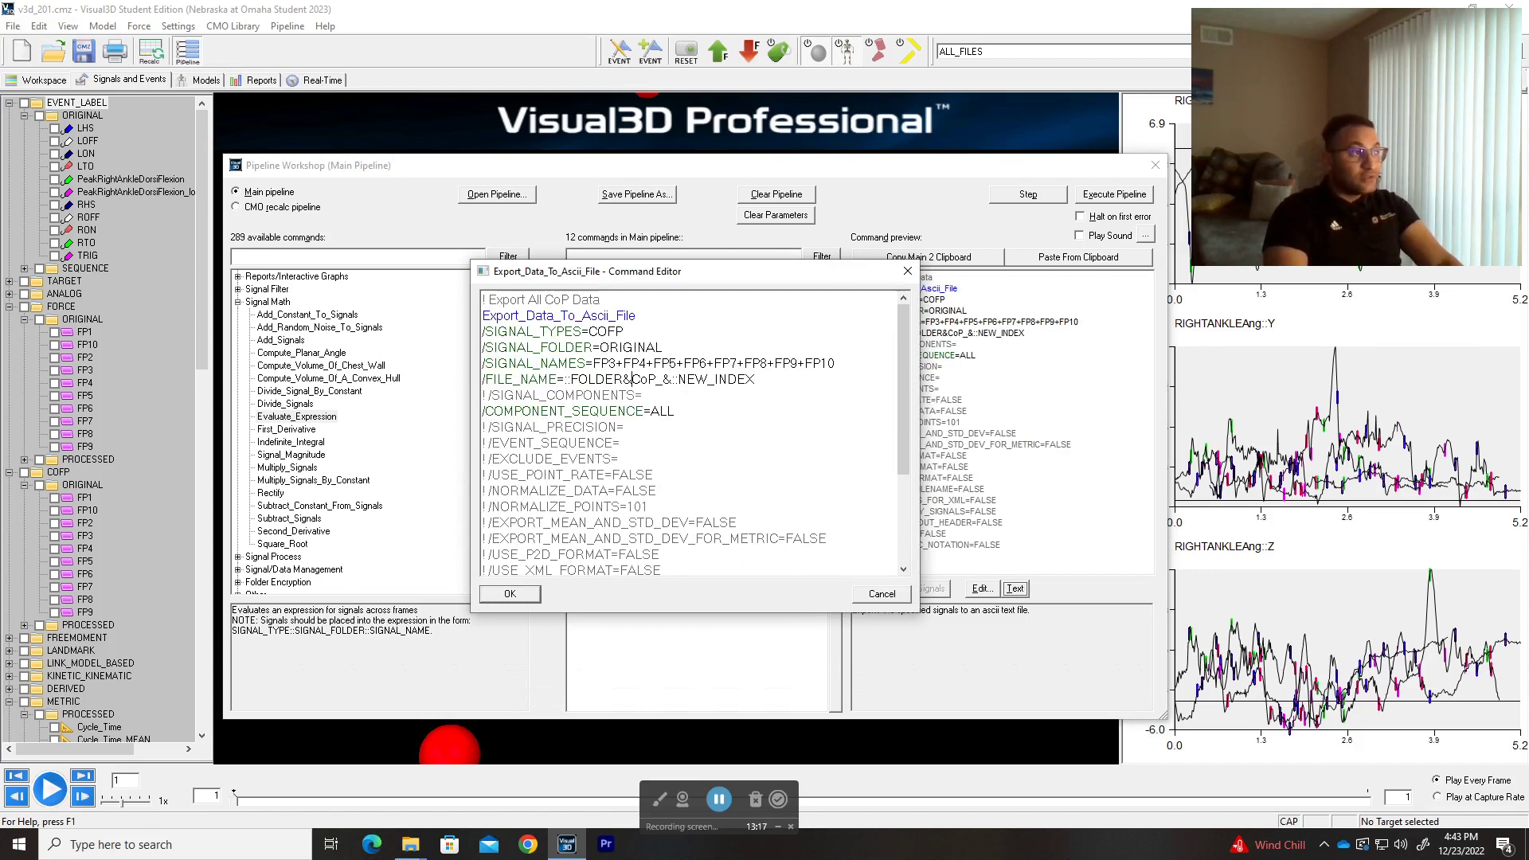
mouse_move(410, 844)
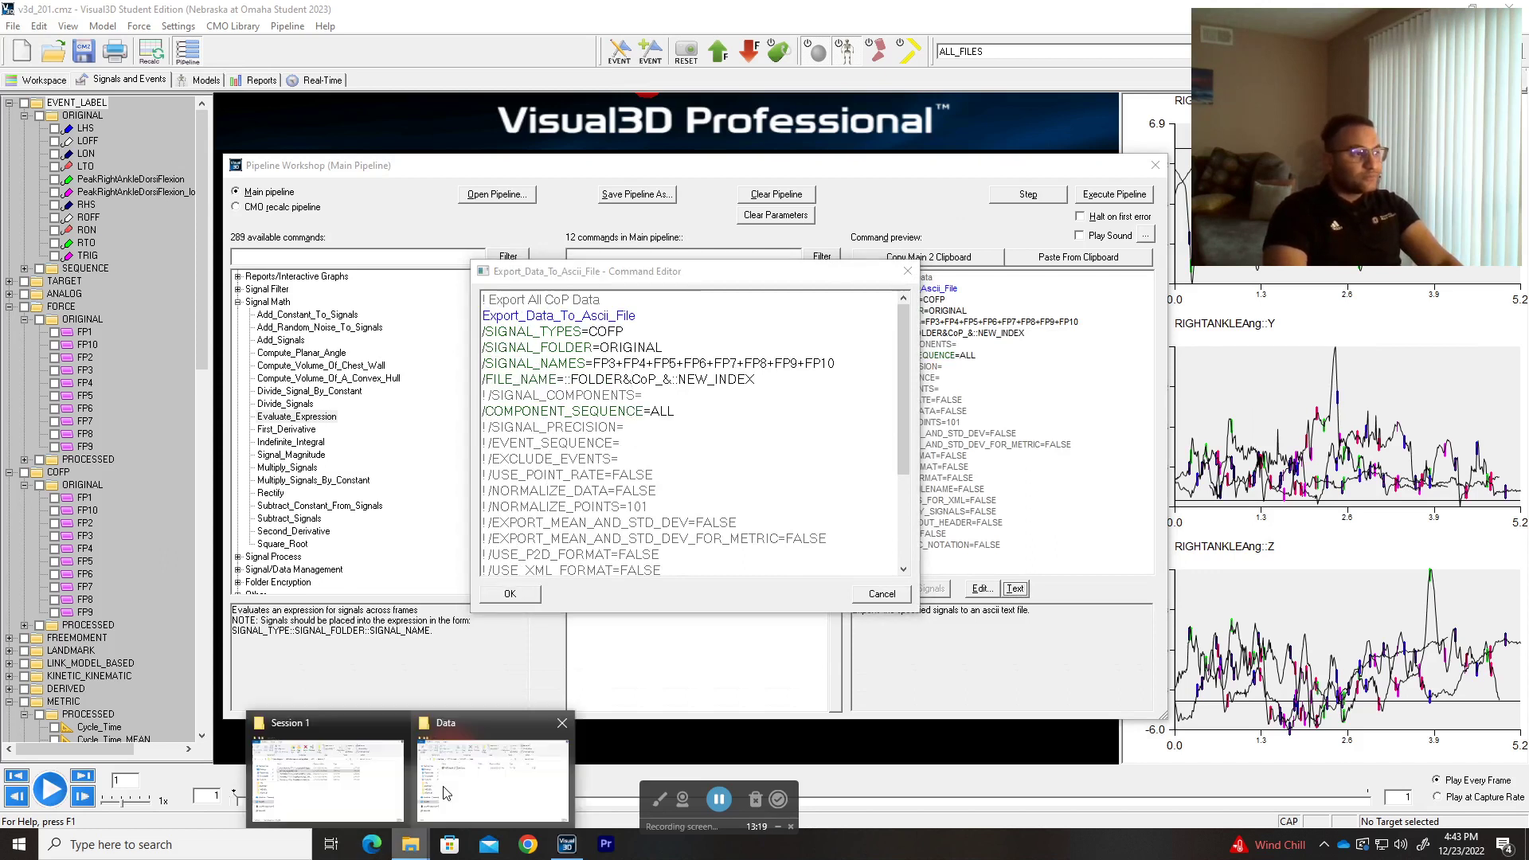
click(445, 792)
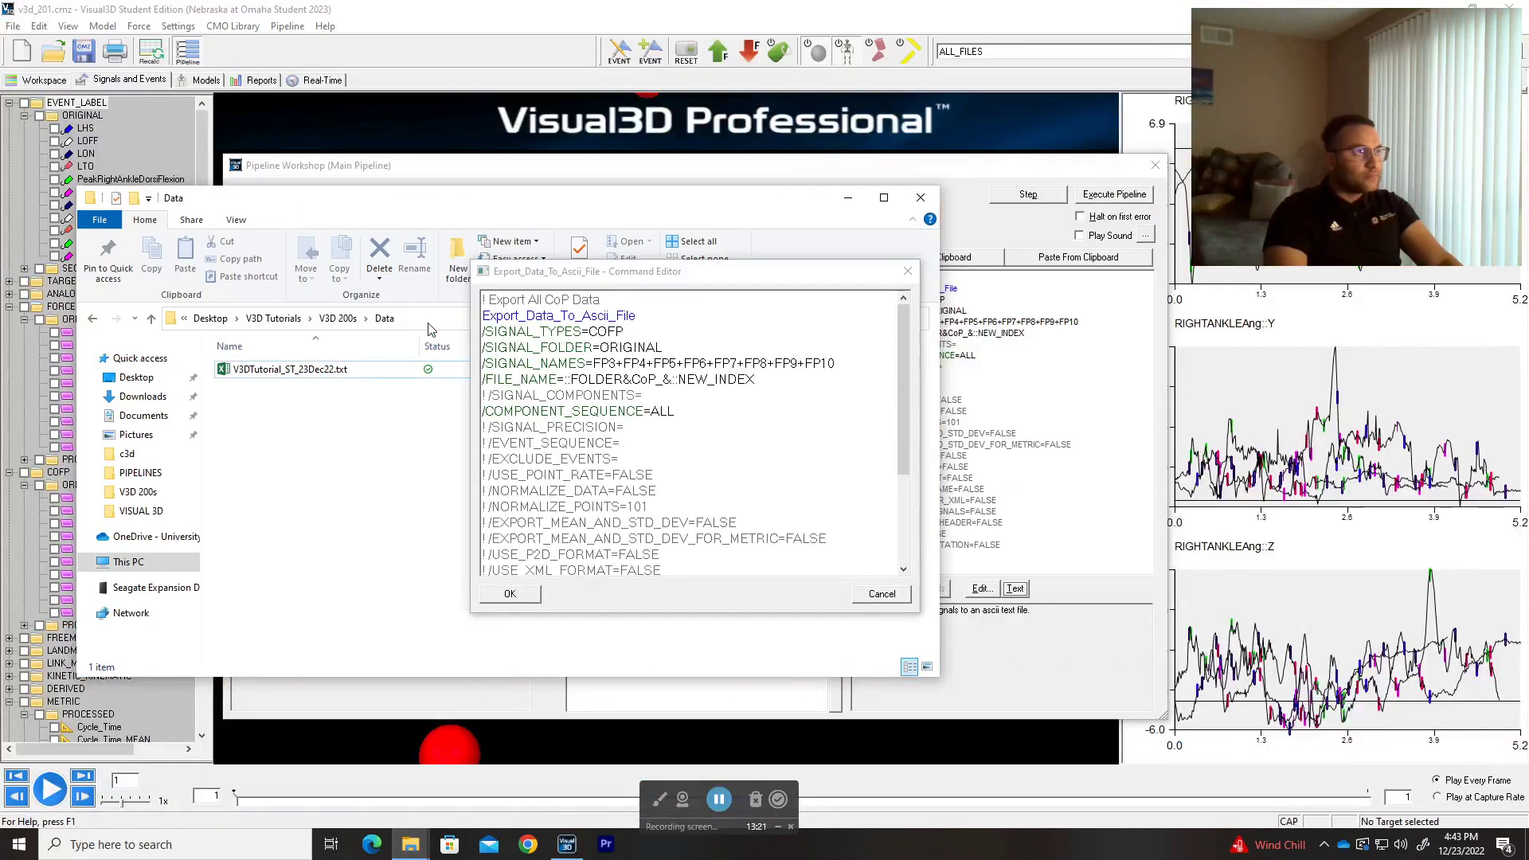
click(446, 320)
click(632, 379)
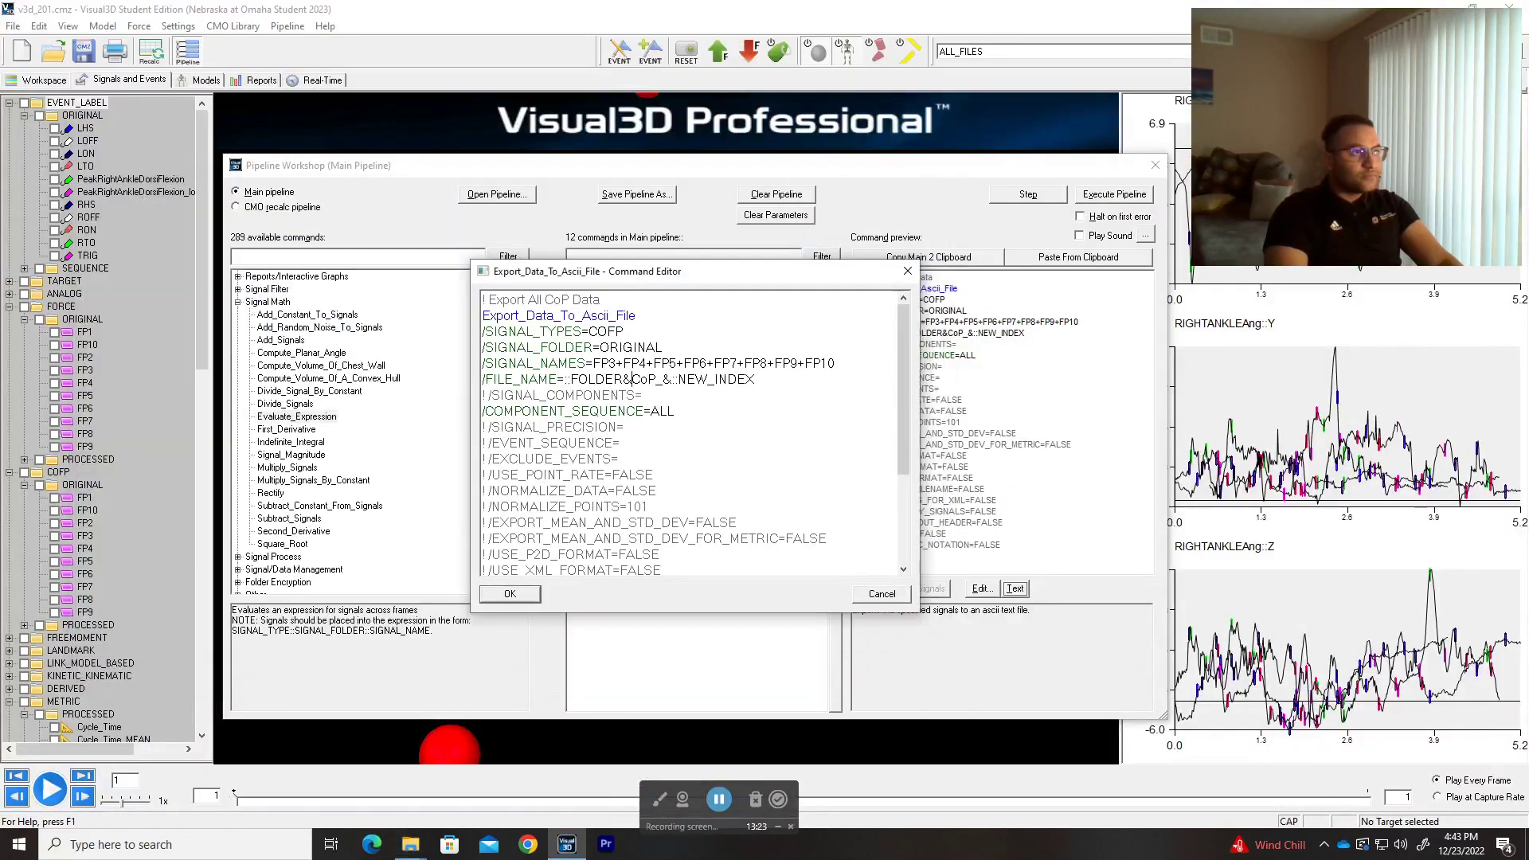
text(\)
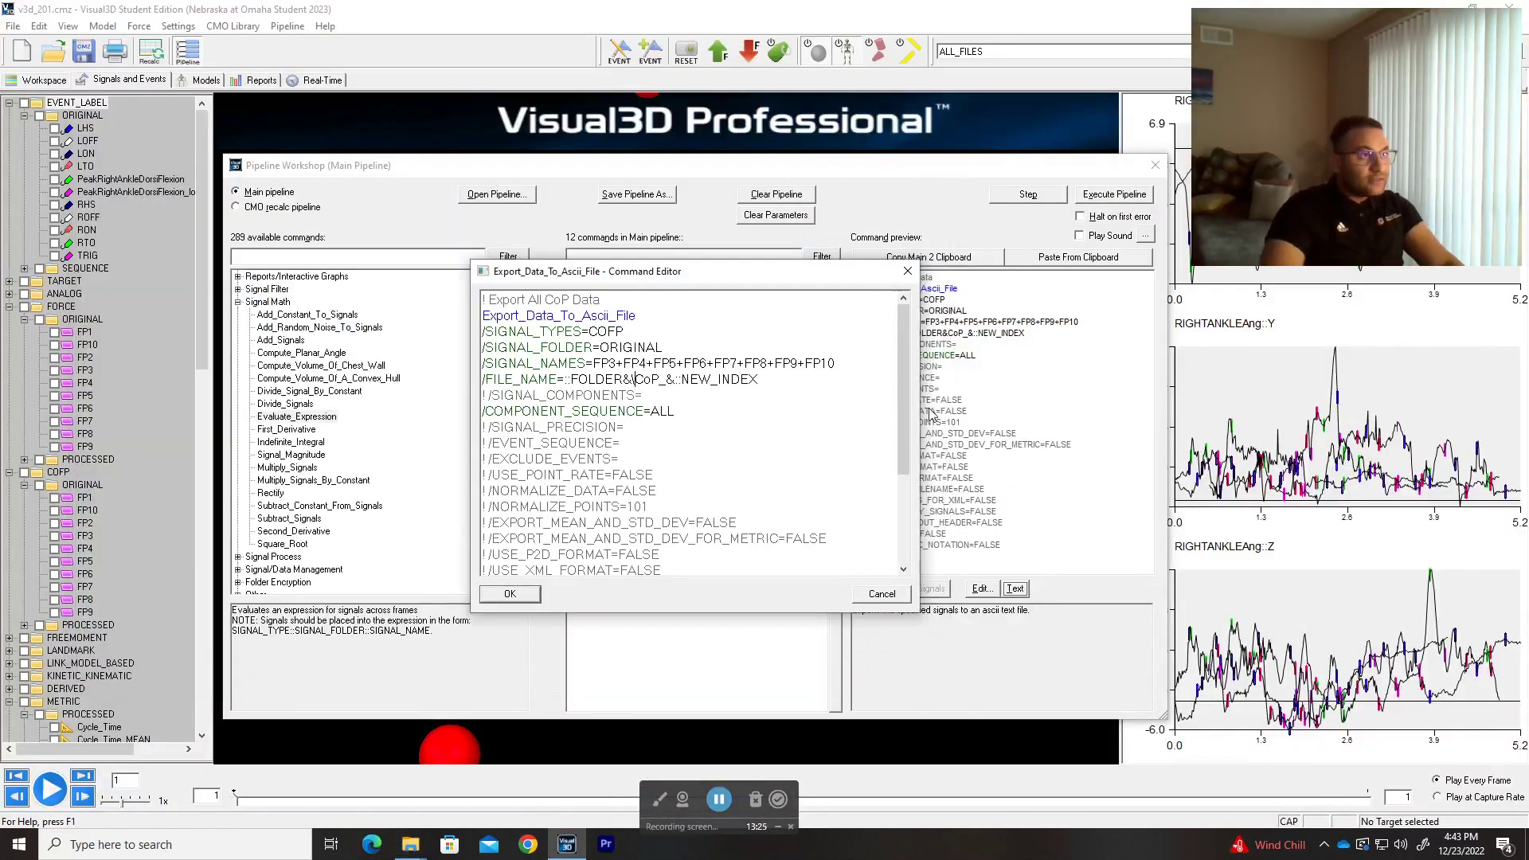
key(BackSpace)
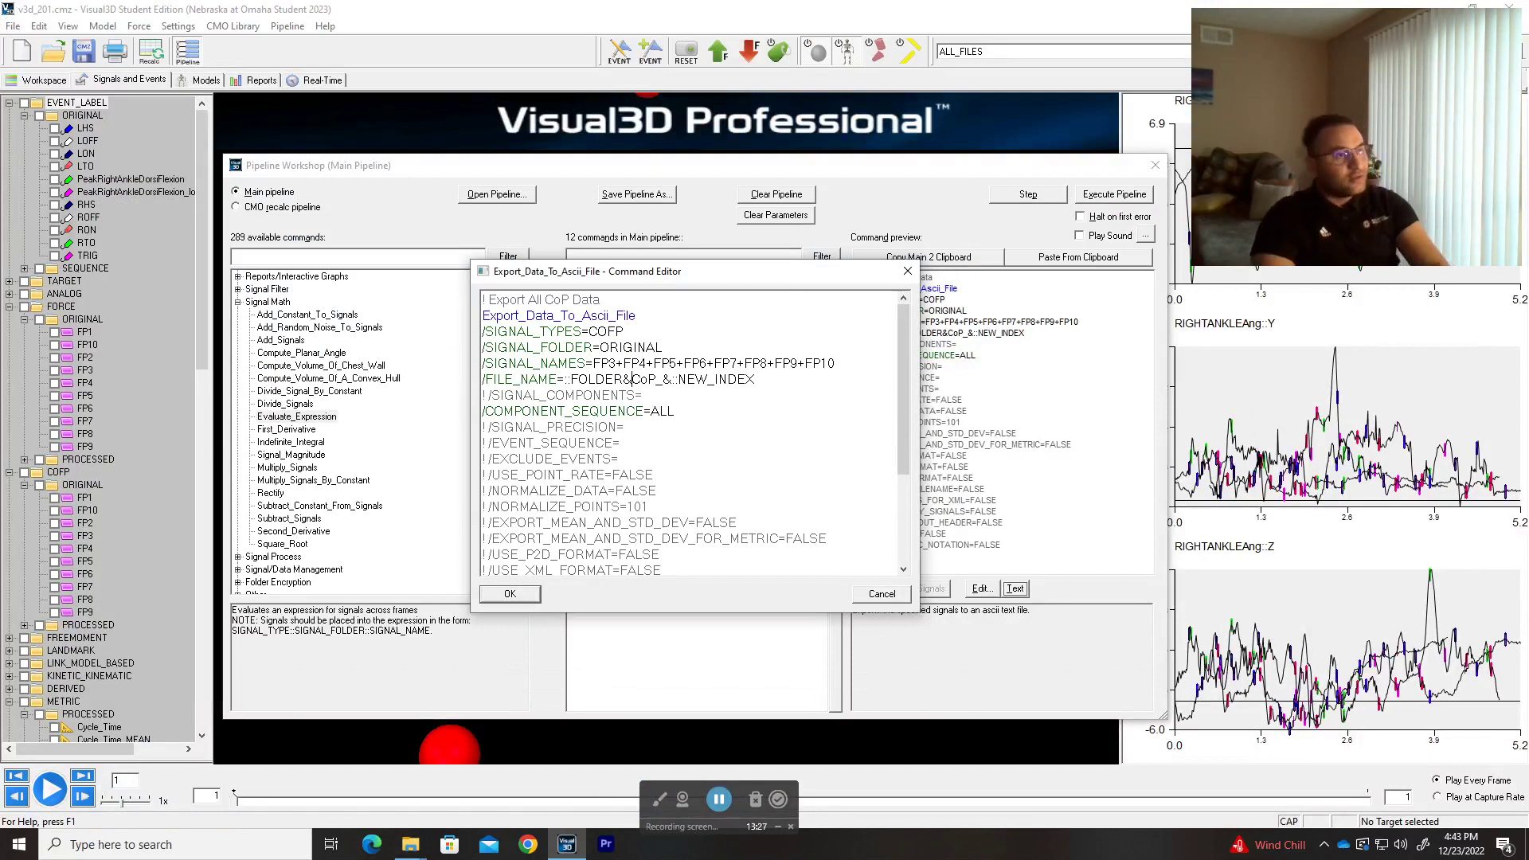
click(870, 599)
click(621, 276)
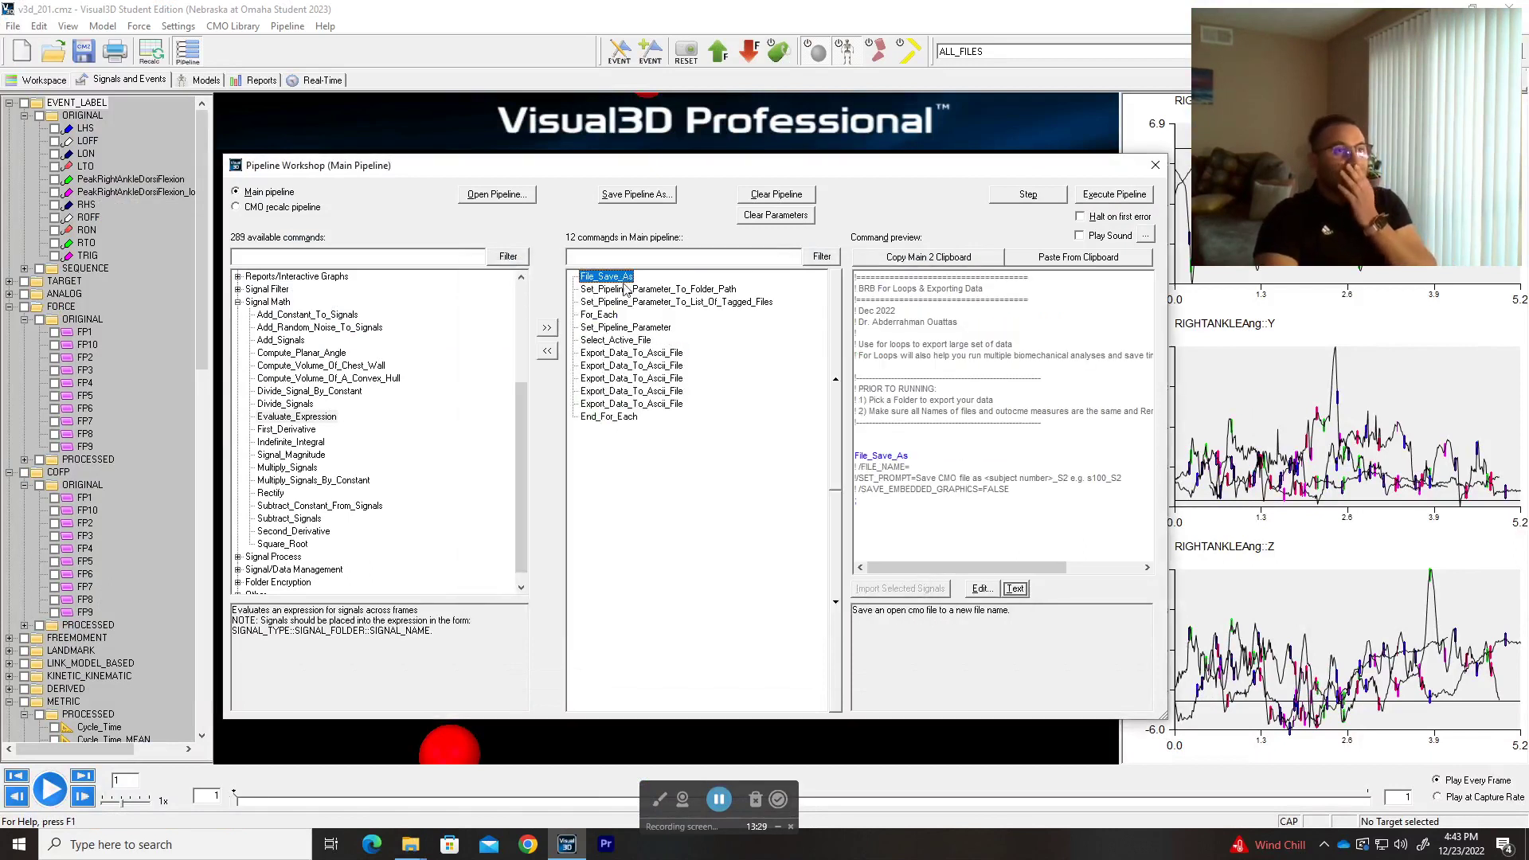
Run the whole export pipeline without saving the CMO file
click(1126, 197)
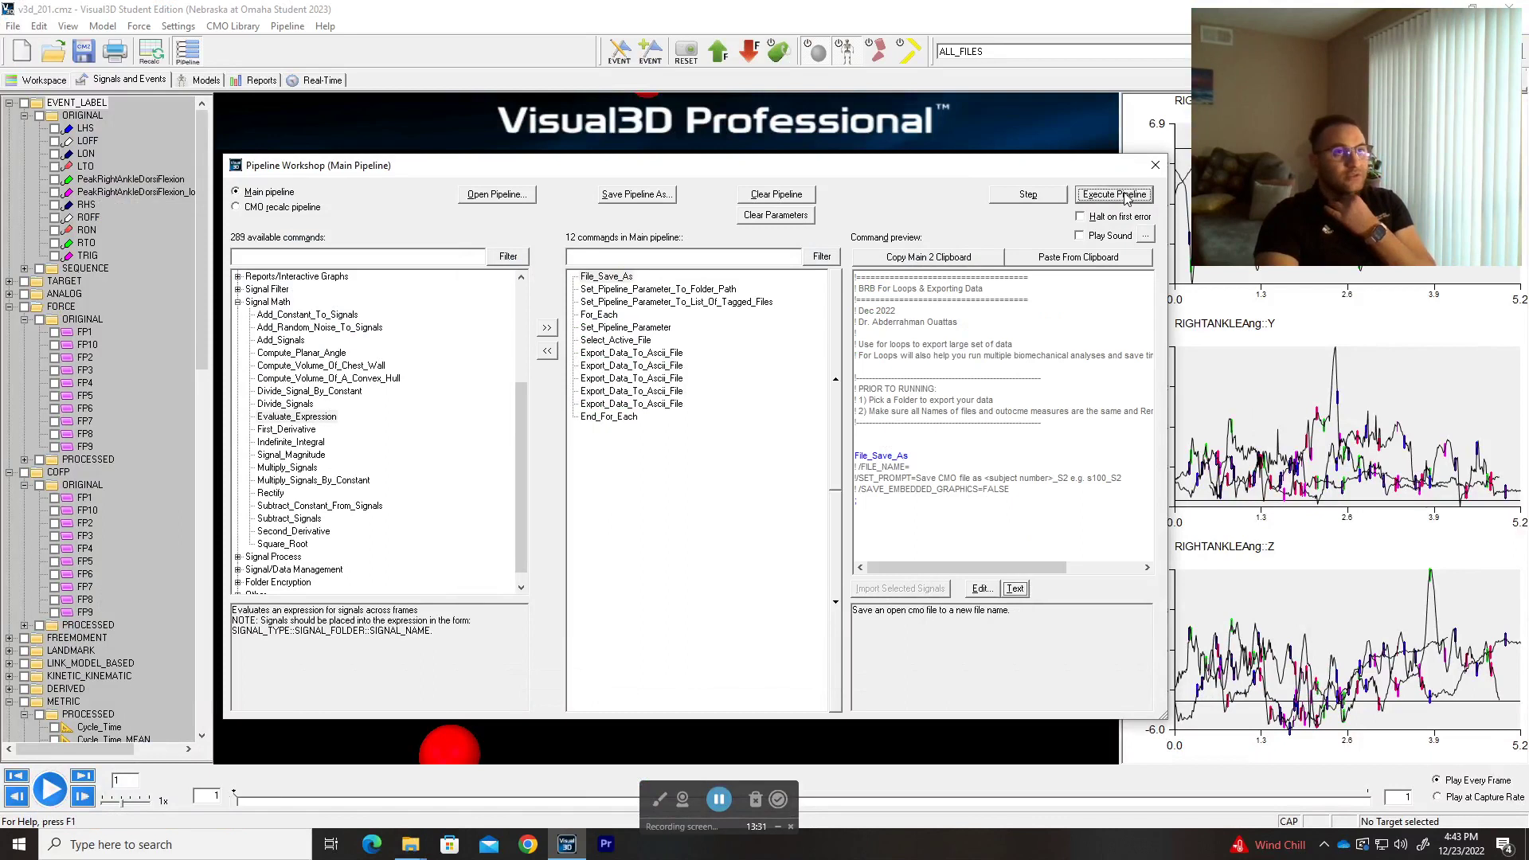
click(1047, 602)
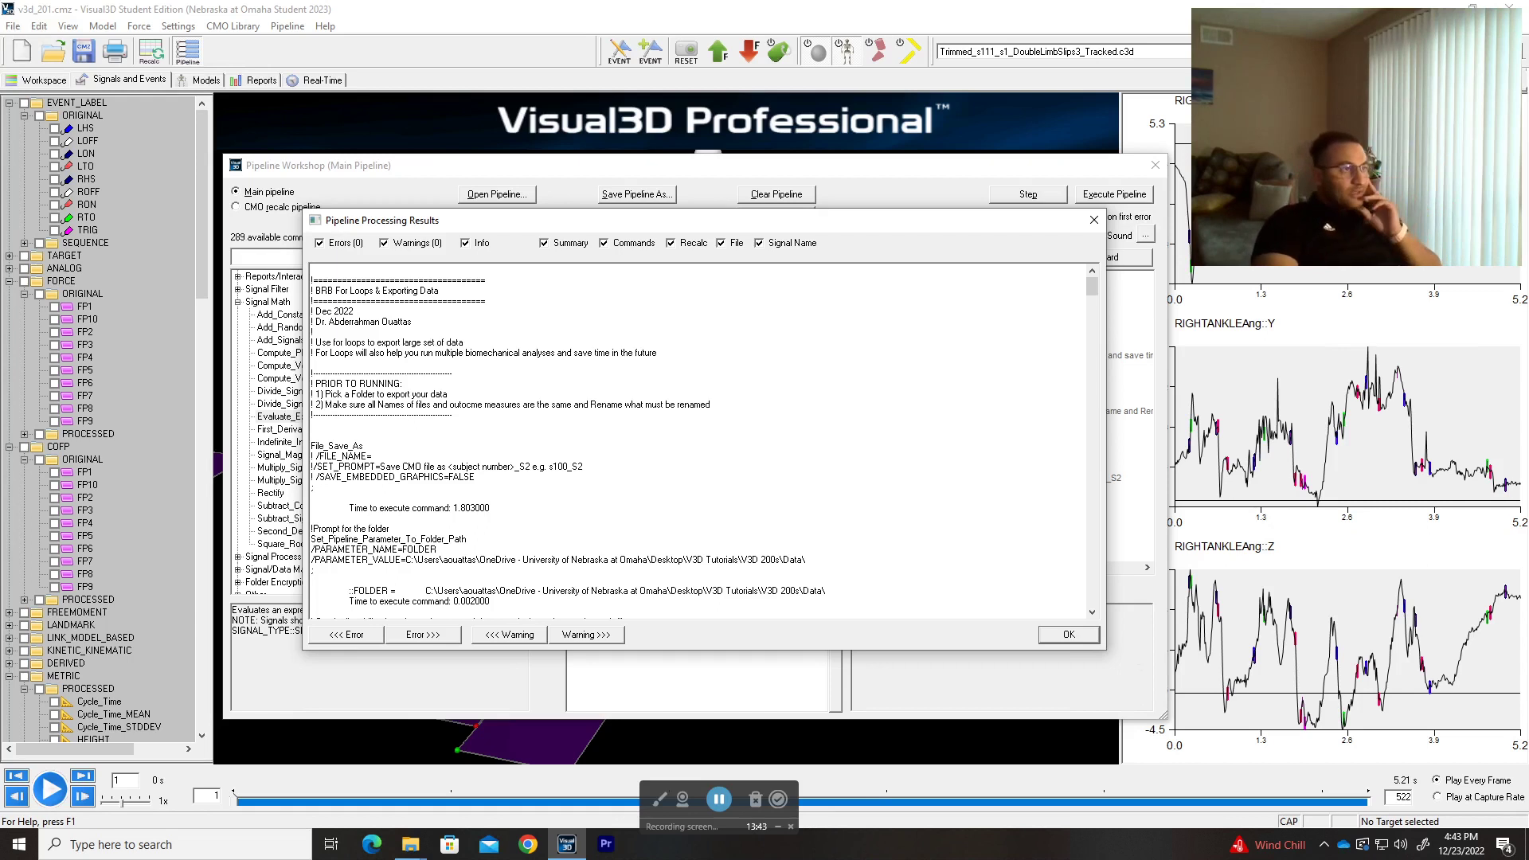
scroll(698, 442, down, 2)
scroll(698, 442, down, 1)
drag(491, 415, 312, 415)
scroll(331, 374, down, 2)
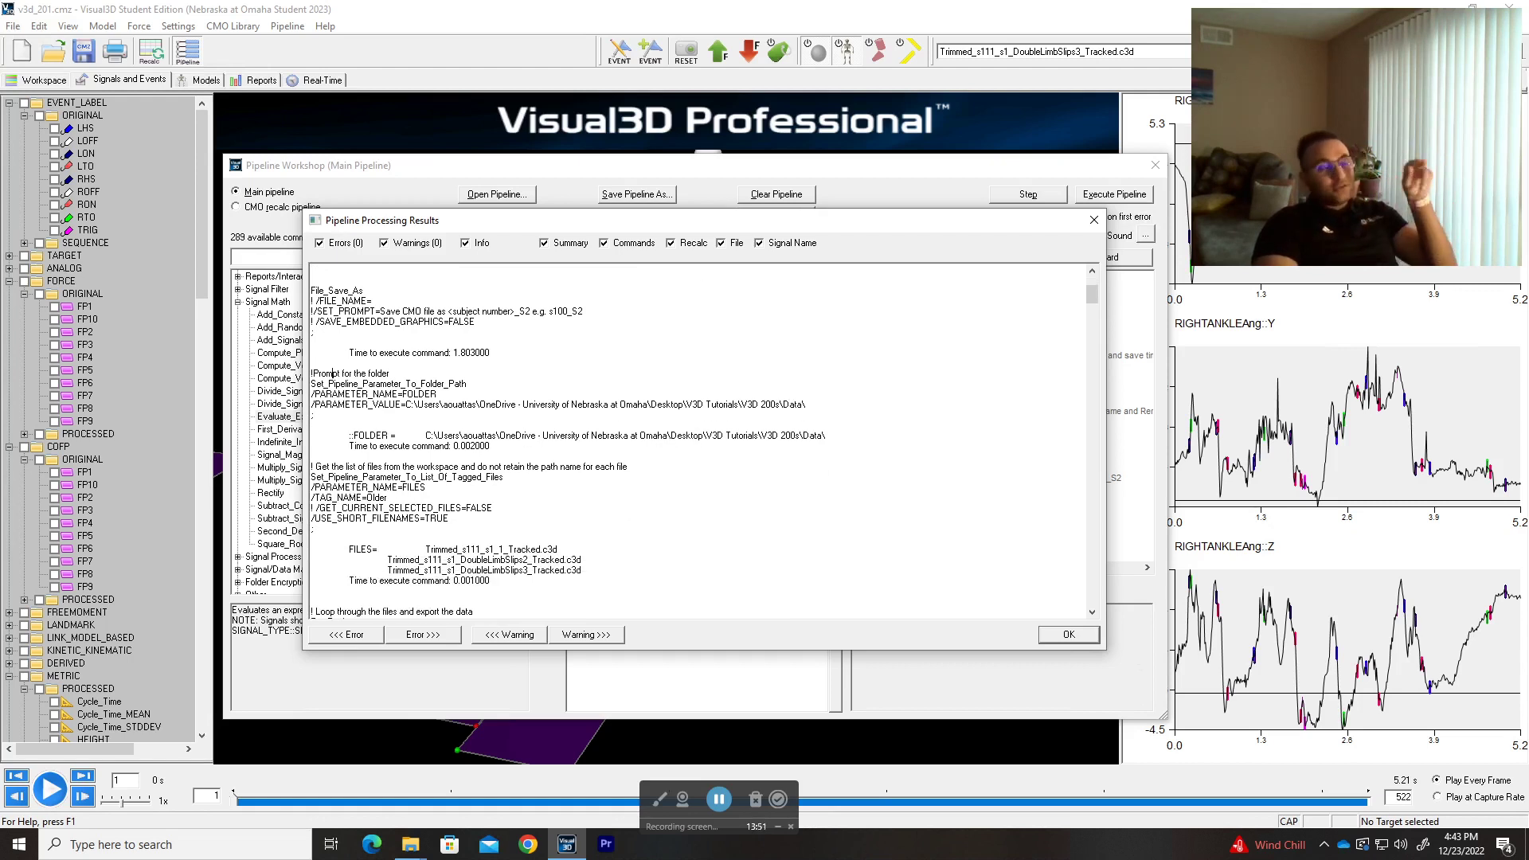
Highlight the FOLDER result path and the list of tagged files found in the results
drag(348, 435, 312, 435)
click(399, 436)
drag(455, 435, 830, 437)
click(829, 437)
scroll(830, 437, down, 2)
scroll(504, 322, down, 1)
scroll(504, 322, down, 2)
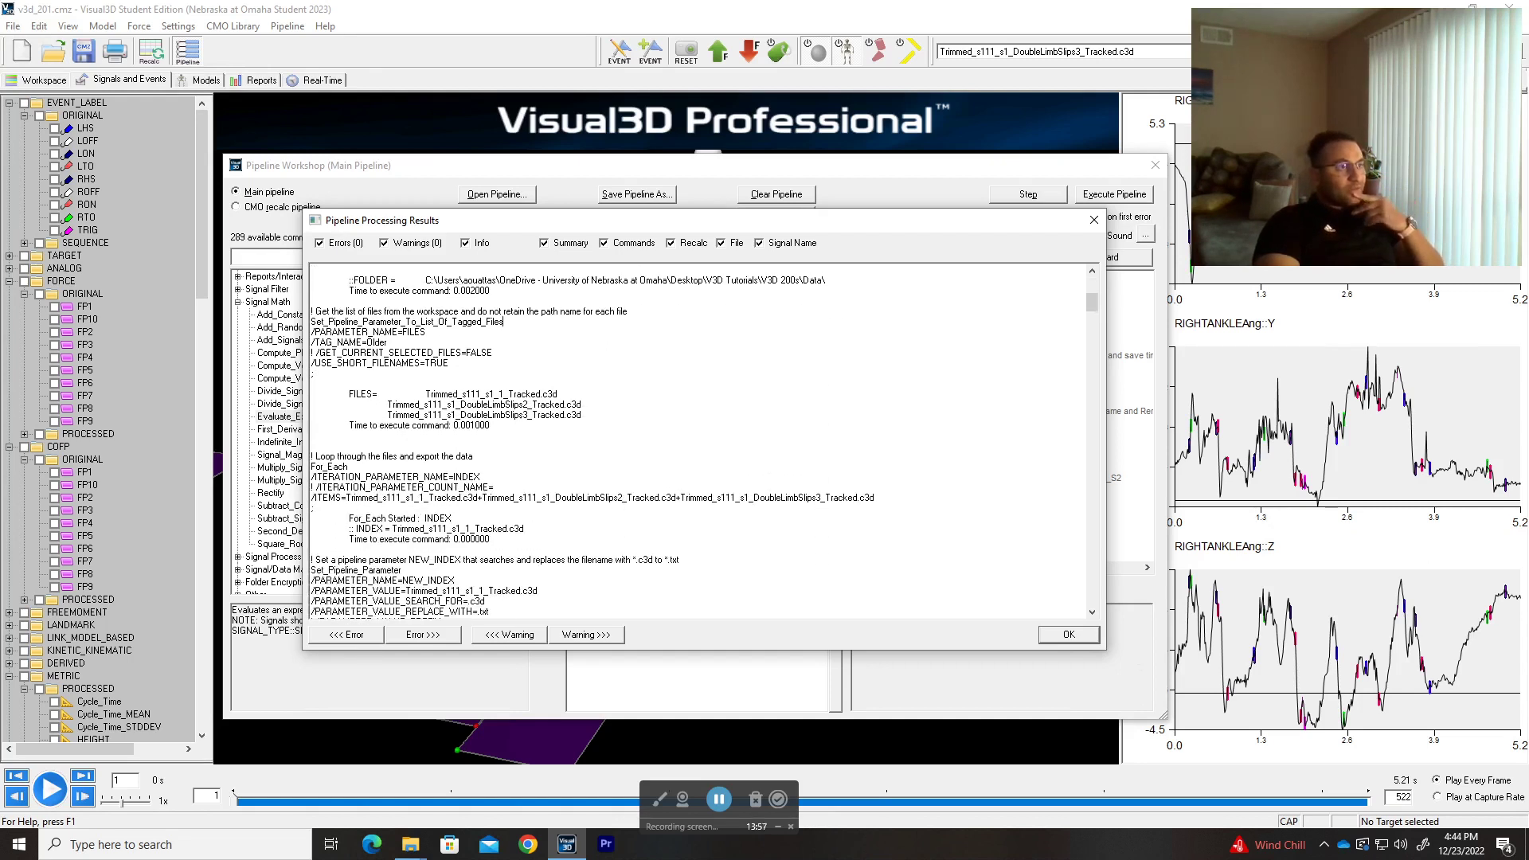
drag(491, 425, 362, 394)
click(464, 461)
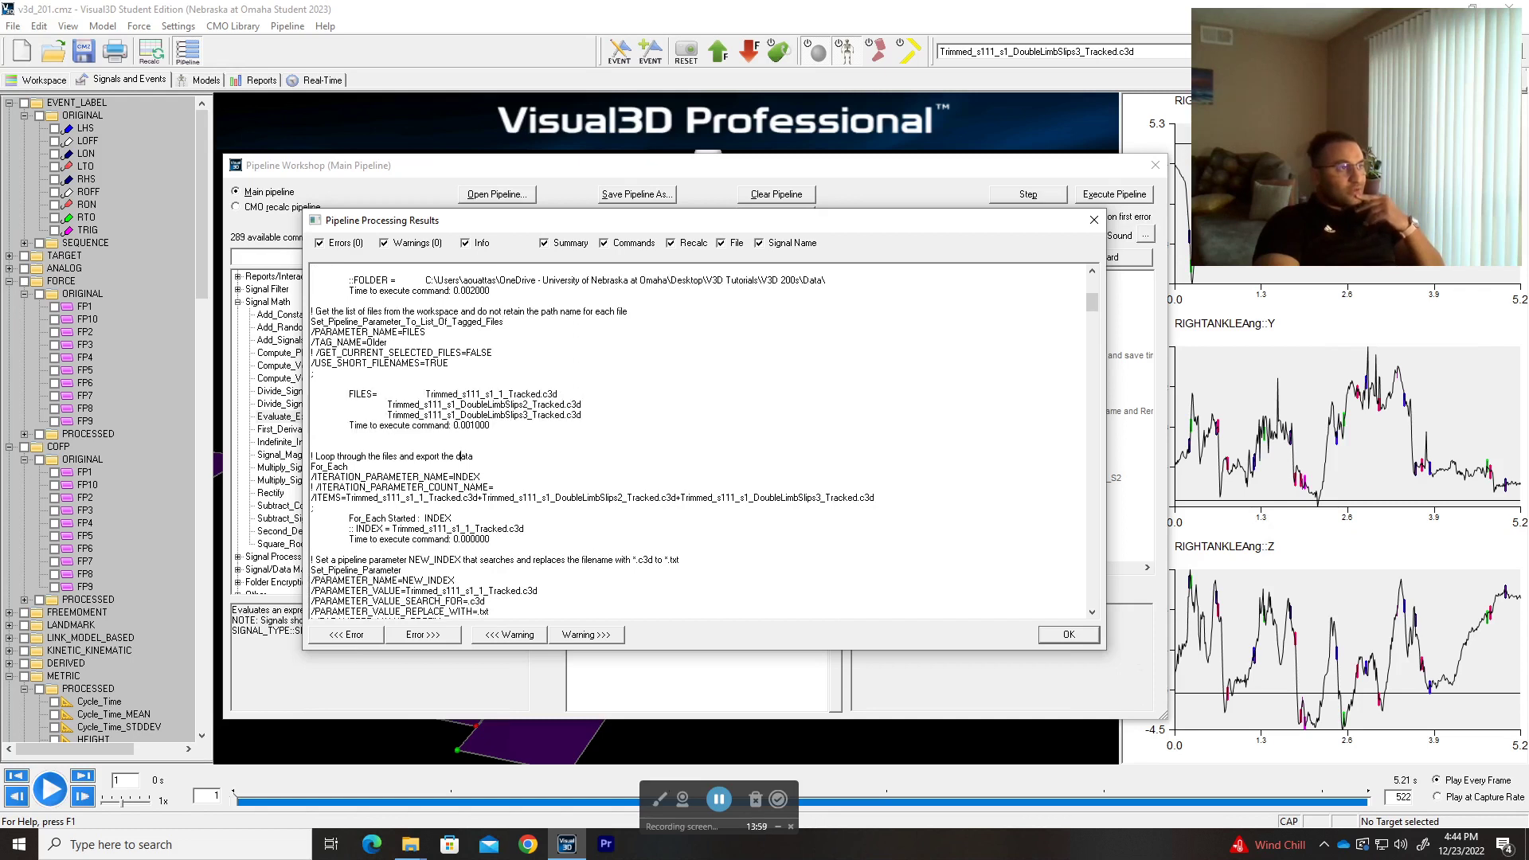
Point out the c3d file name and its new .txt export file name
scroll(464, 462, down, 1)
scroll(458, 393, down, 4)
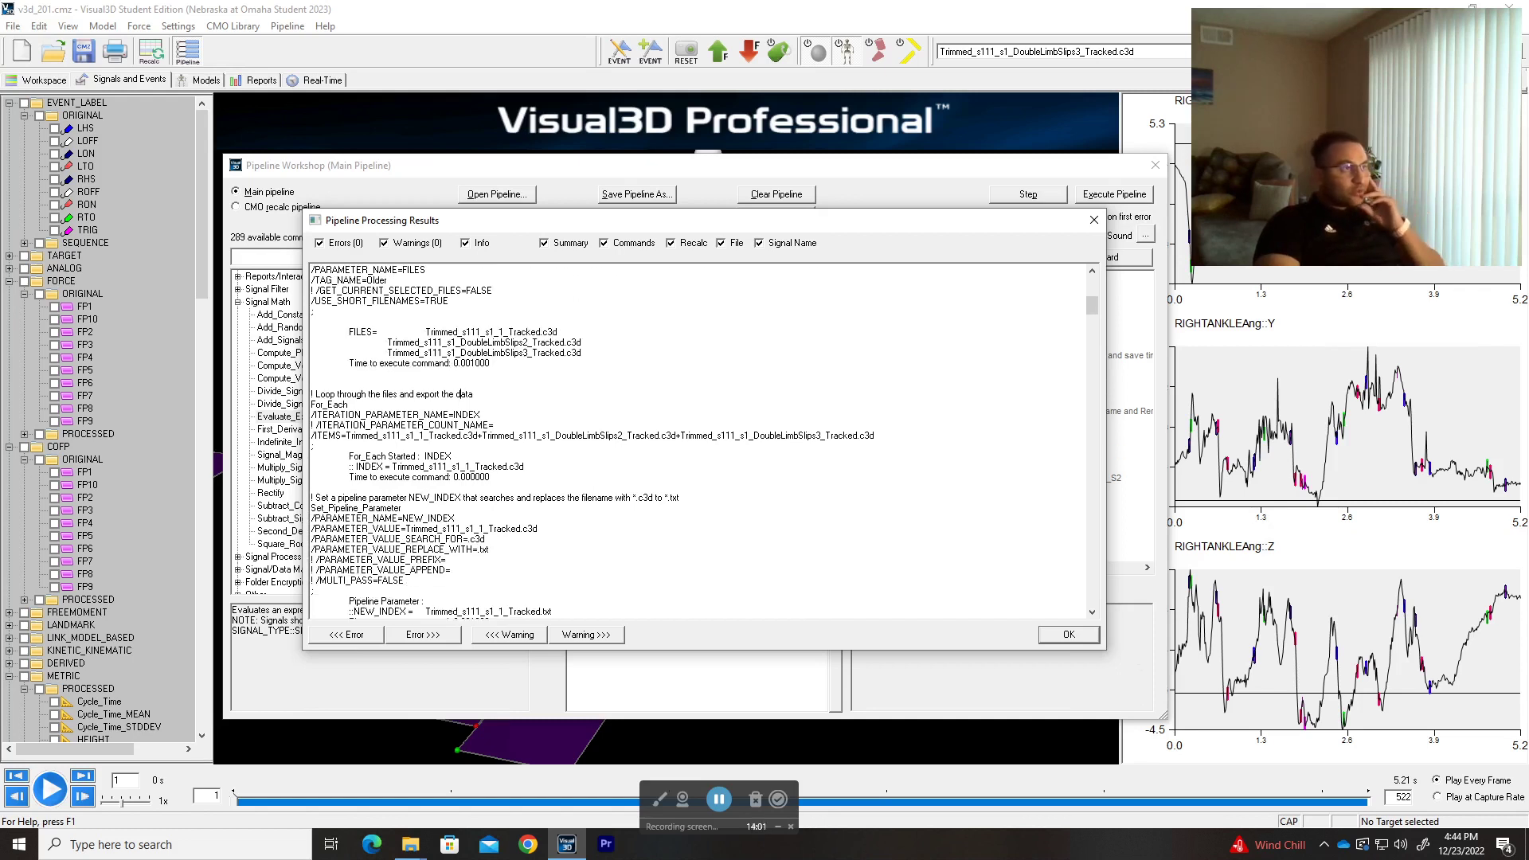
scroll(459, 394, down, 1)
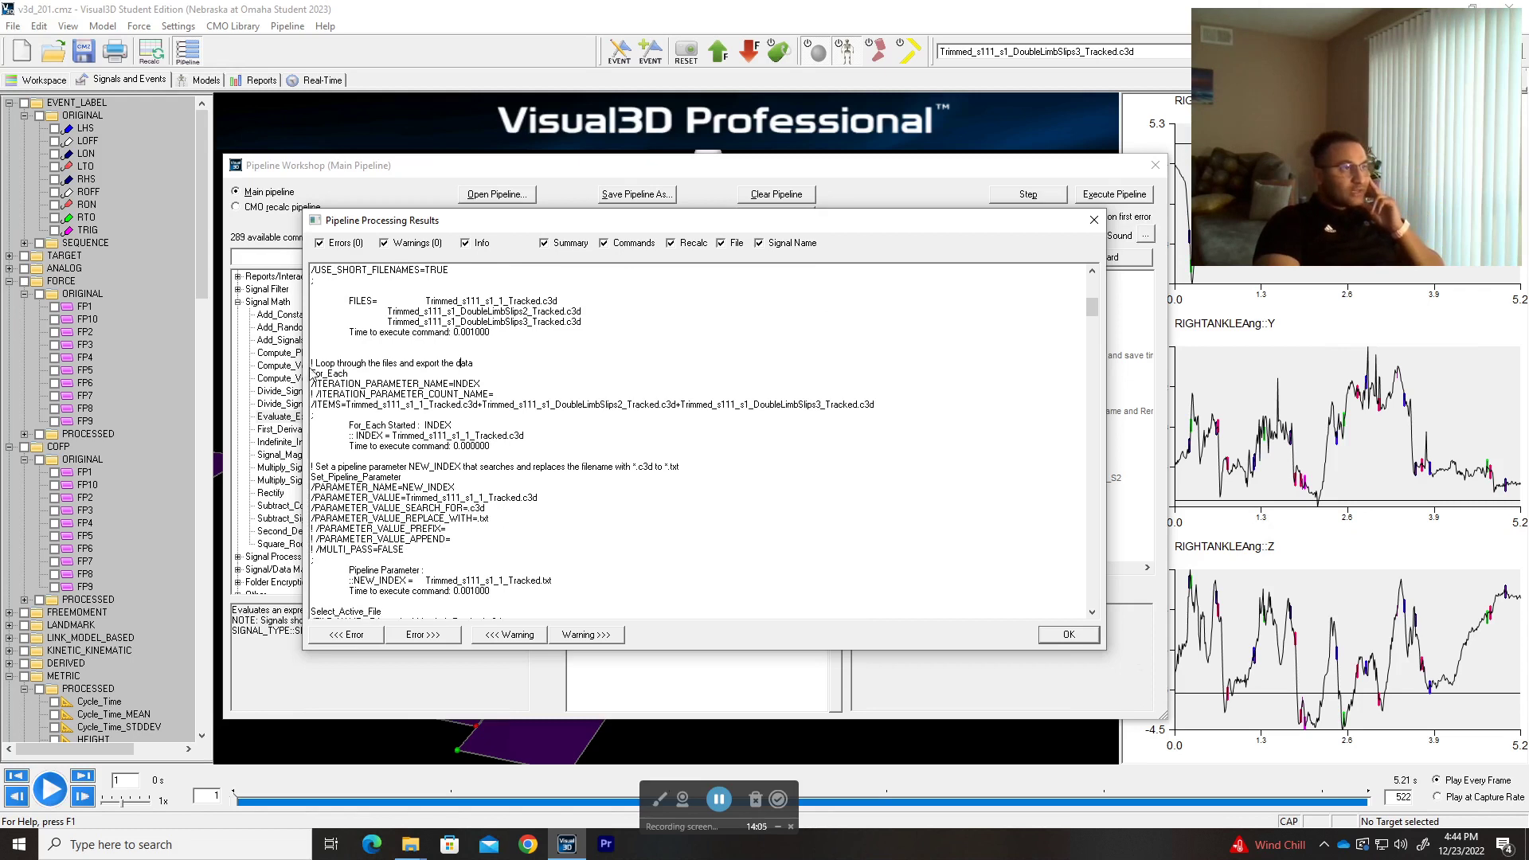
scroll(459, 363, down, 3)
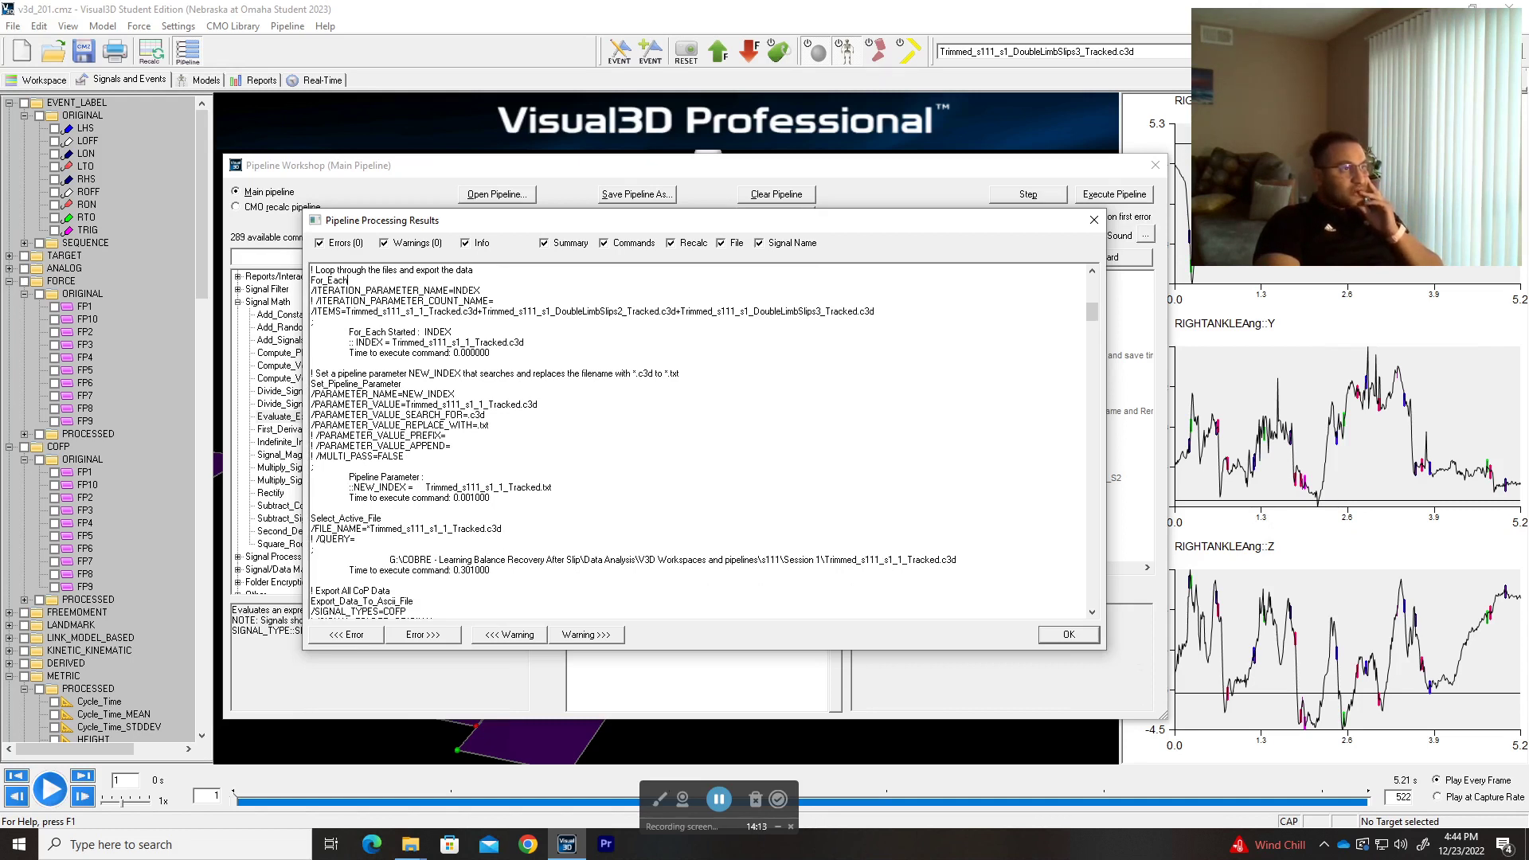
drag(536, 405, 409, 404)
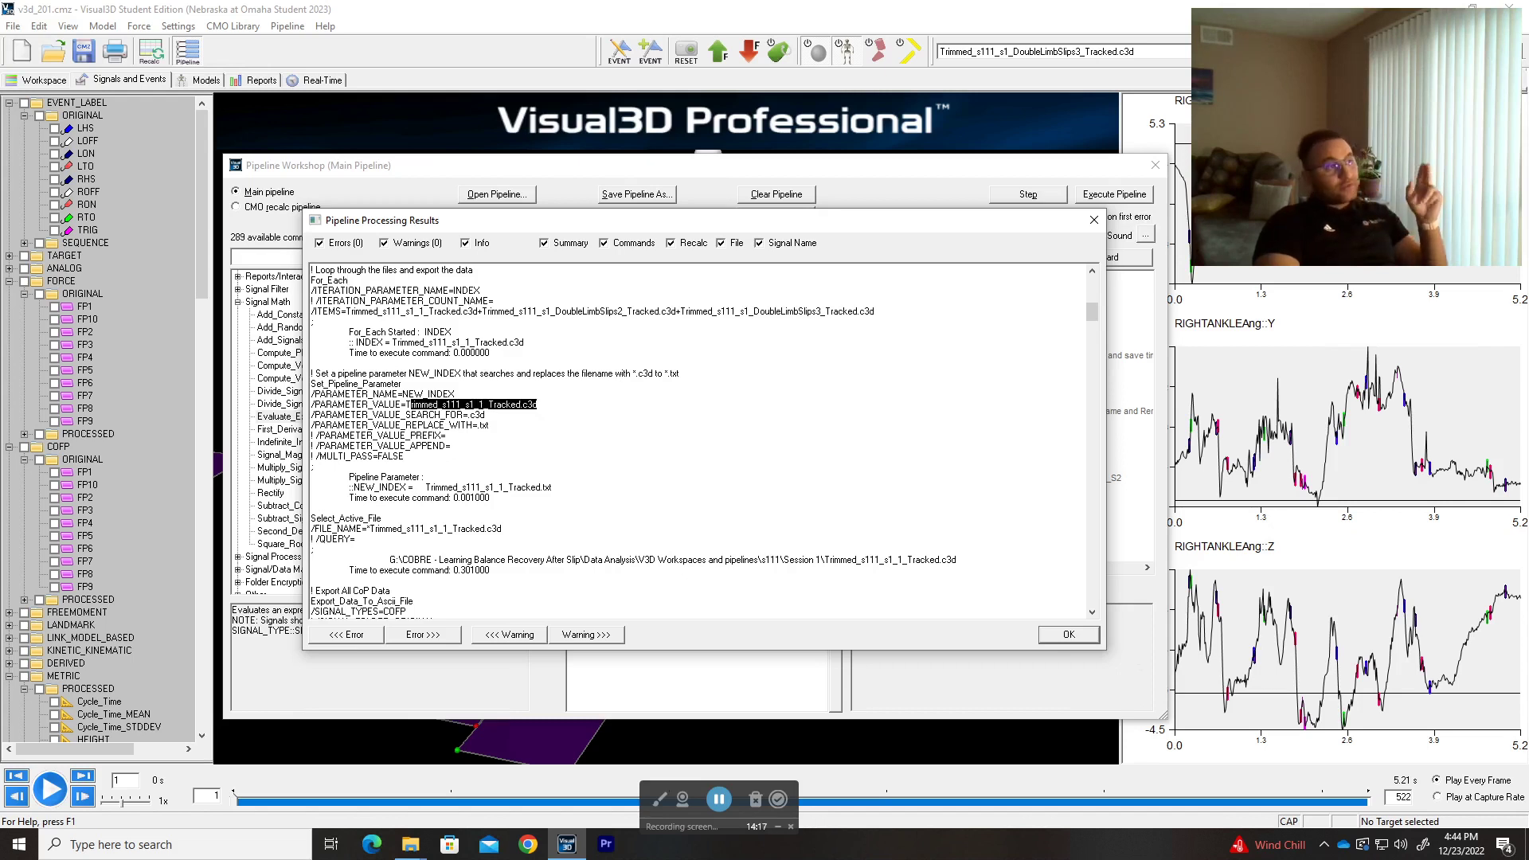
click(489, 425)
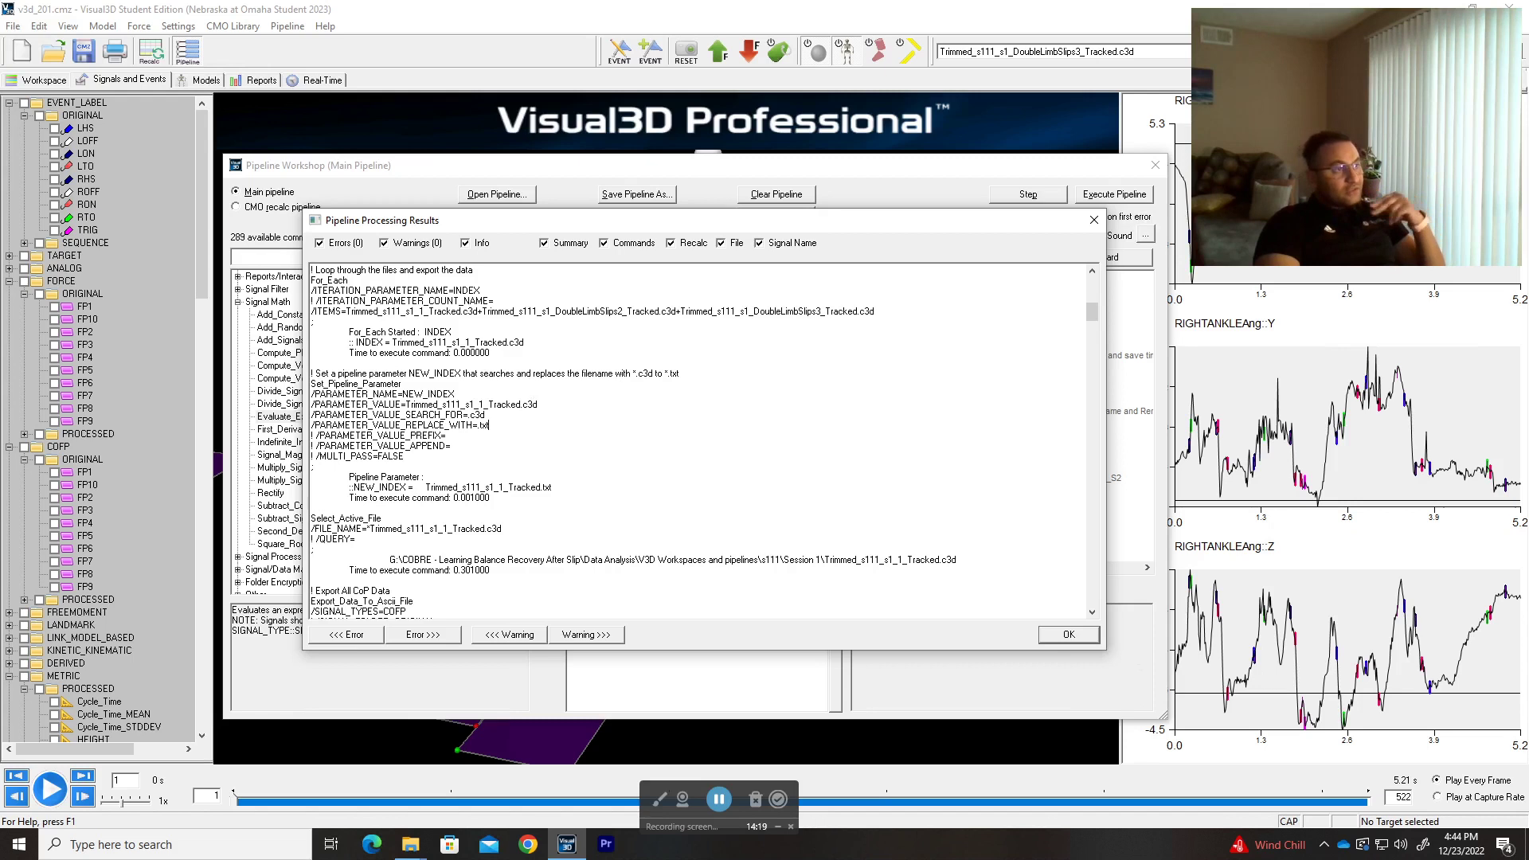
drag(552, 487, 440, 487)
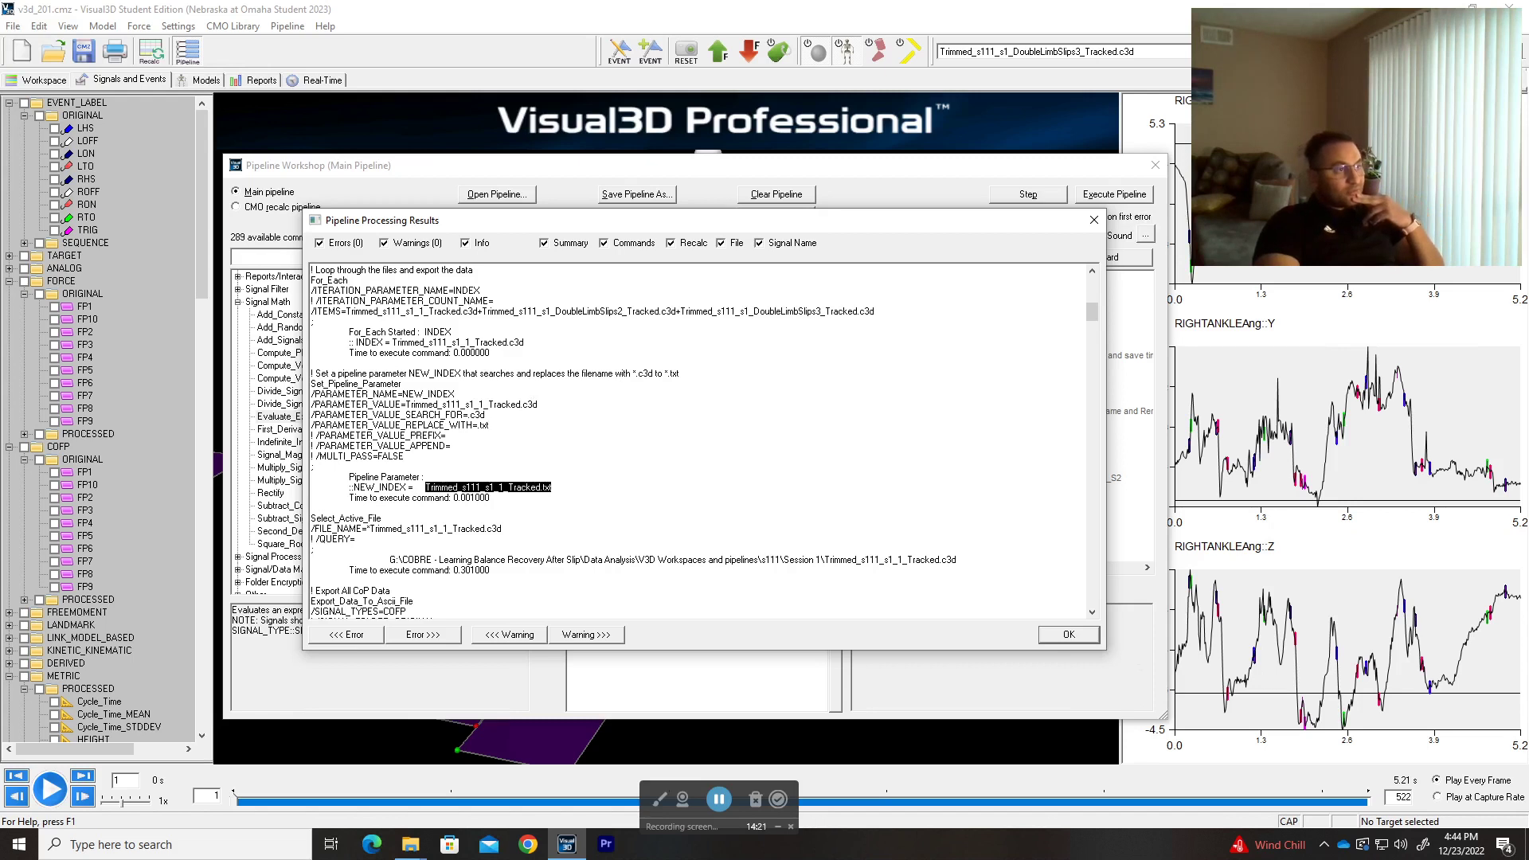
click(426, 476)
Mark the CoP export's /FILE_NAME path for CoP_Trimmed_s111_s1_1_Tracked.txt
scroll(426, 476, down, 4)
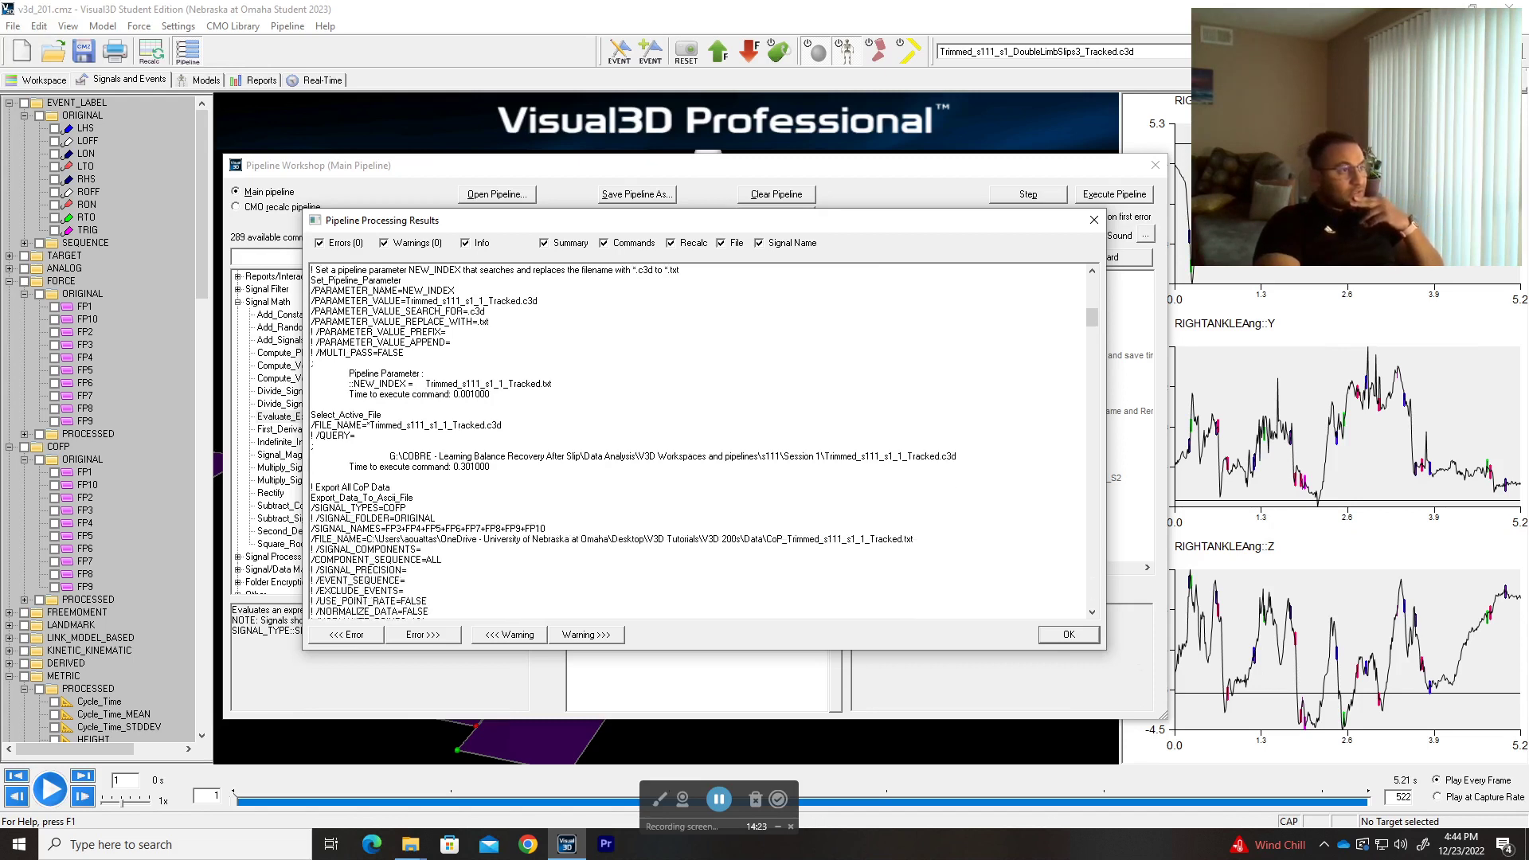
drag(311, 393, 491, 446)
click(355, 415)
click(414, 477)
scroll(414, 477, down, 4)
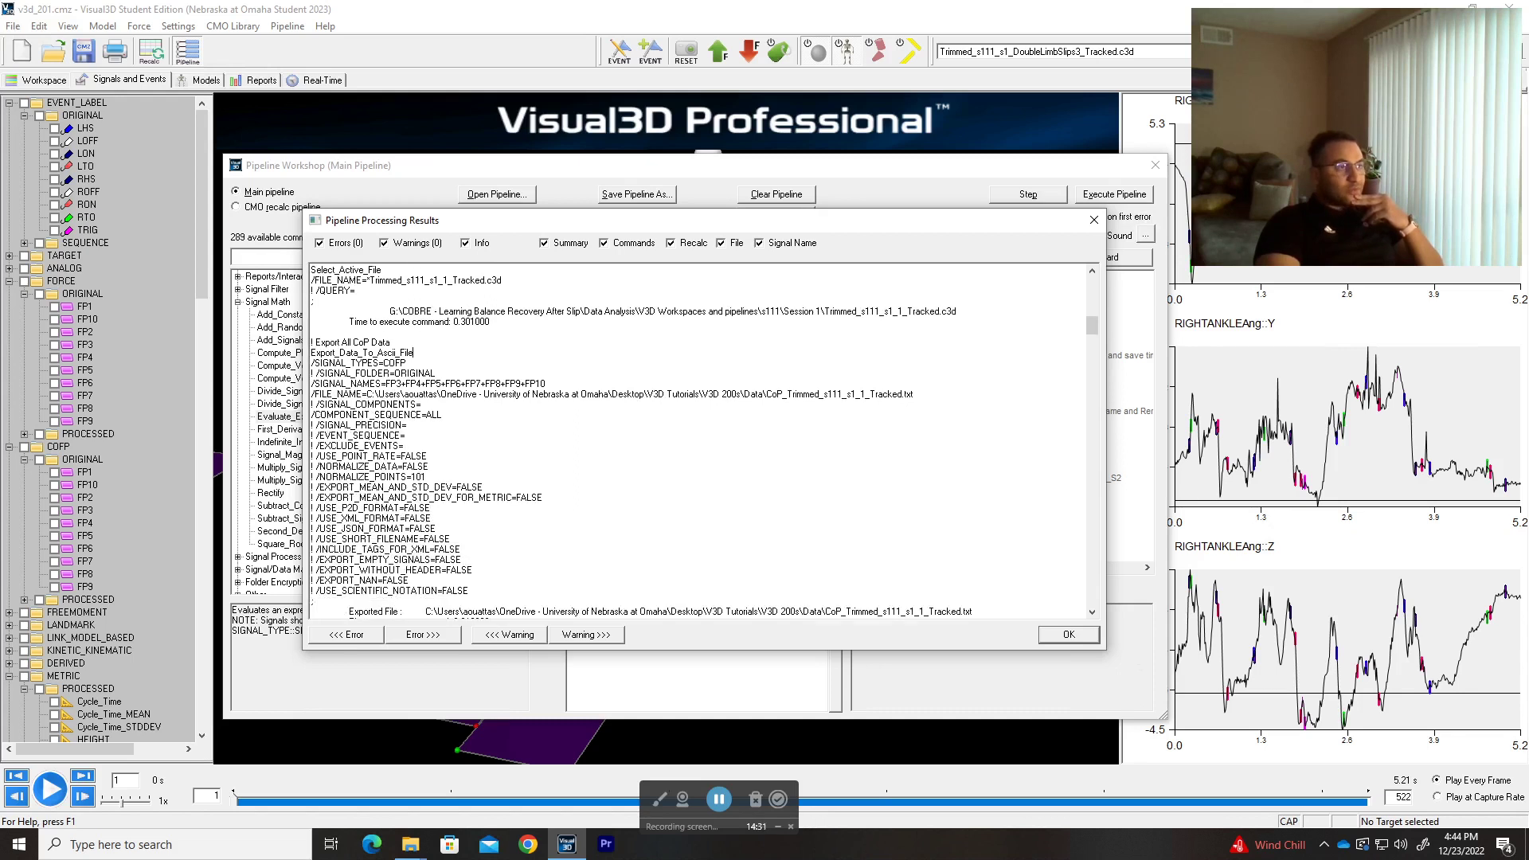
scroll(413, 476, down, 3)
scroll(414, 476, up, 2)
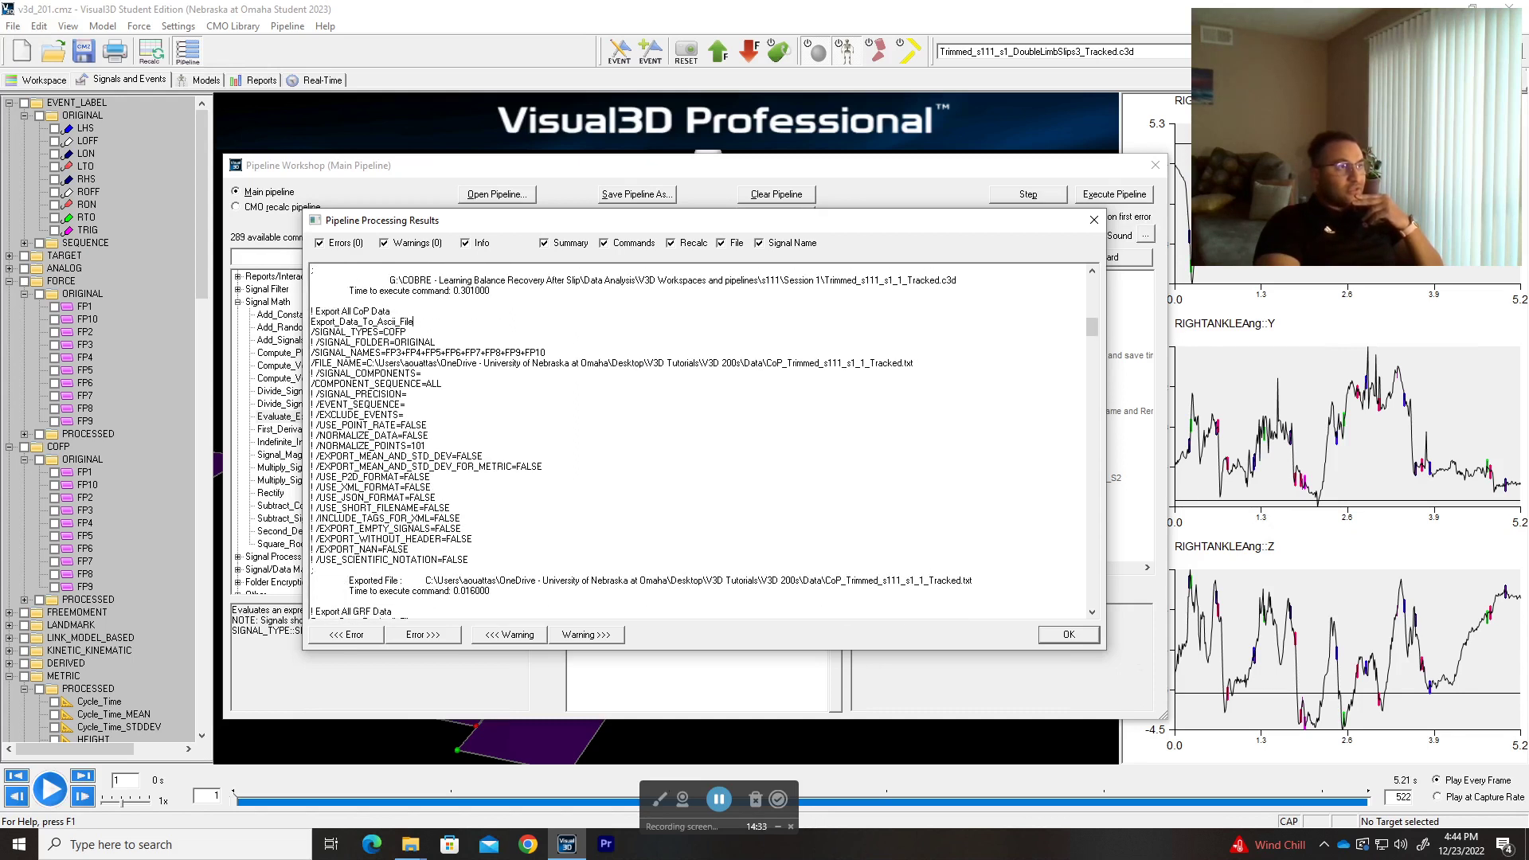
drag(366, 363, 916, 363)
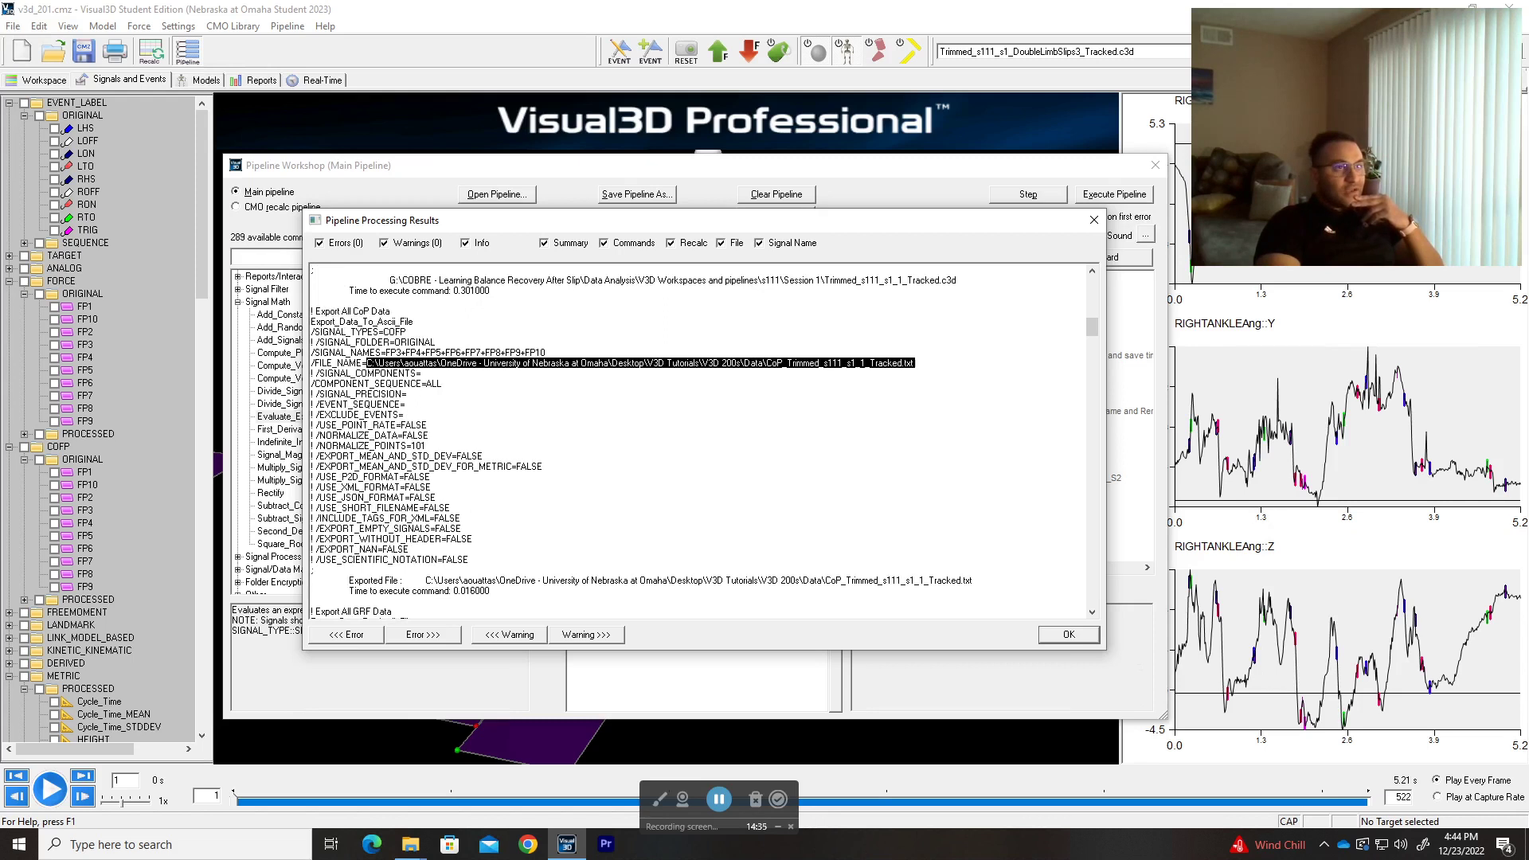
ctrl+scroll(387, 368, up, 3)
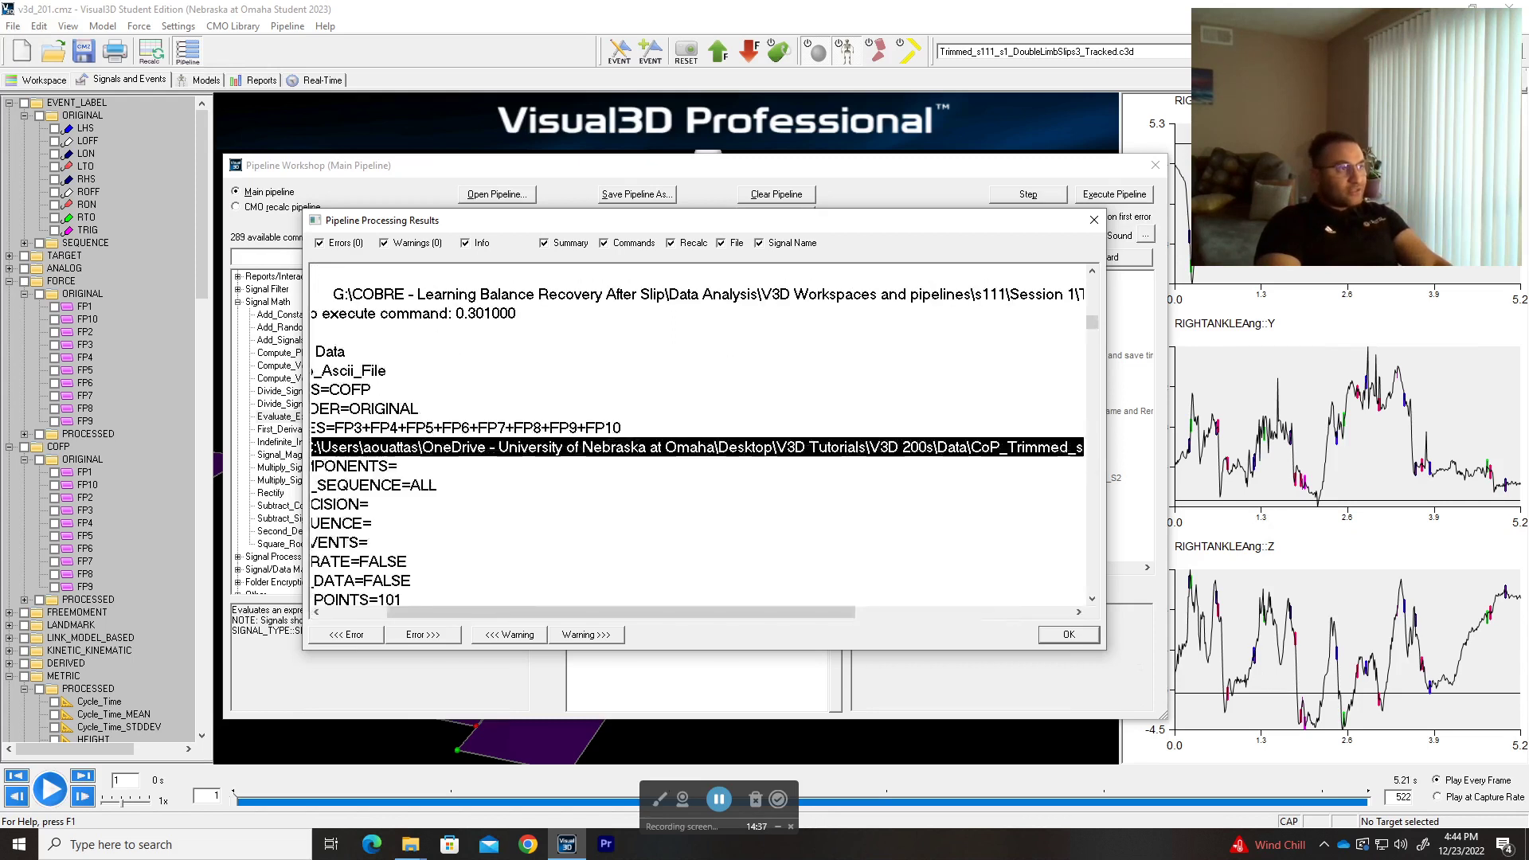
drag(621, 612, 577, 611)
click(422, 447)
drag(377, 446, 1043, 447)
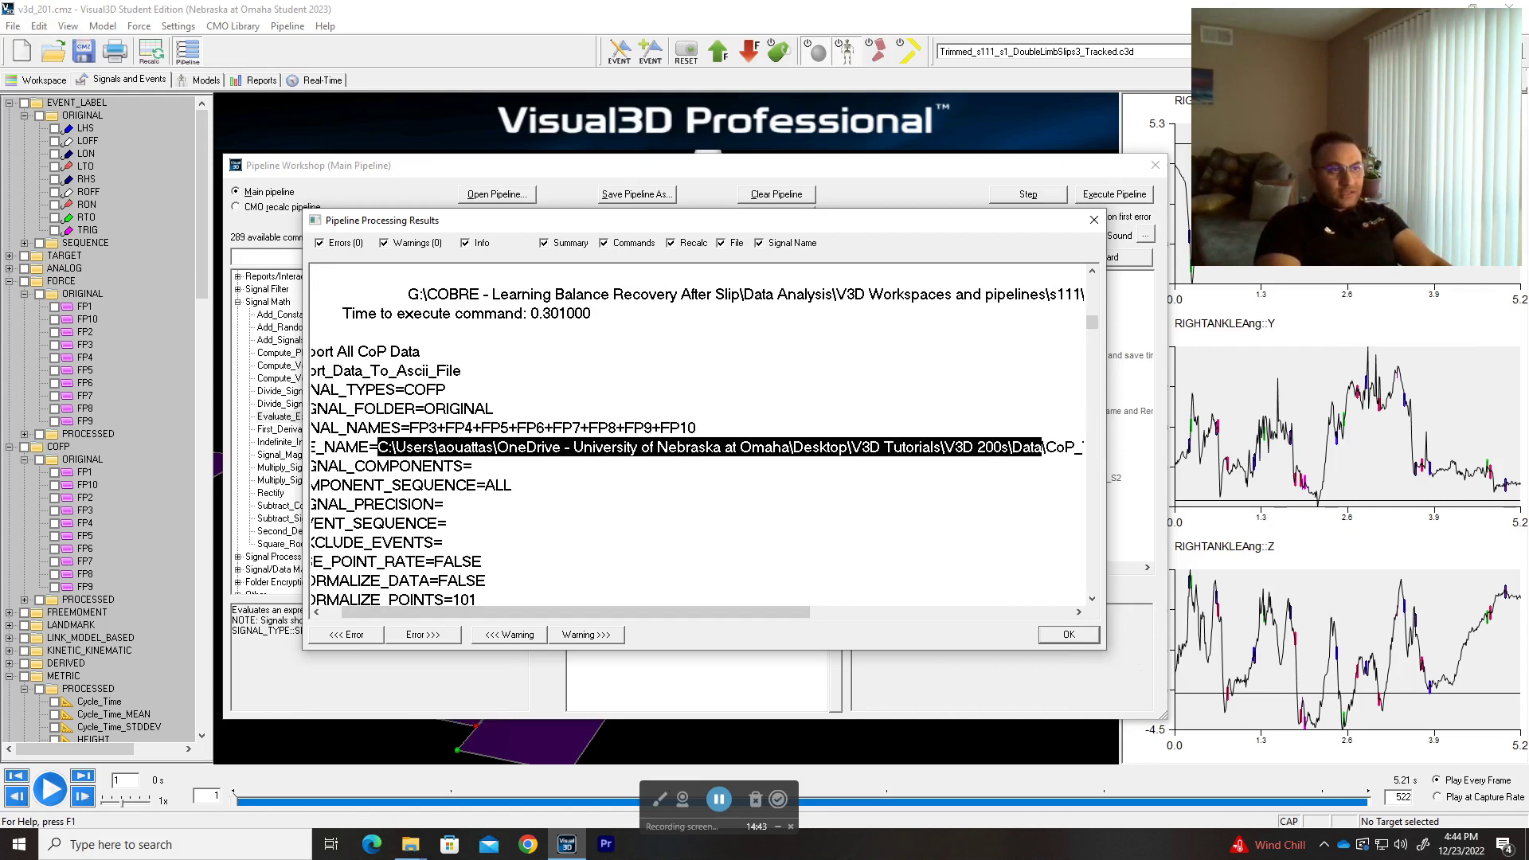
drag(576, 611, 789, 611)
drag(693, 447, 954, 447)
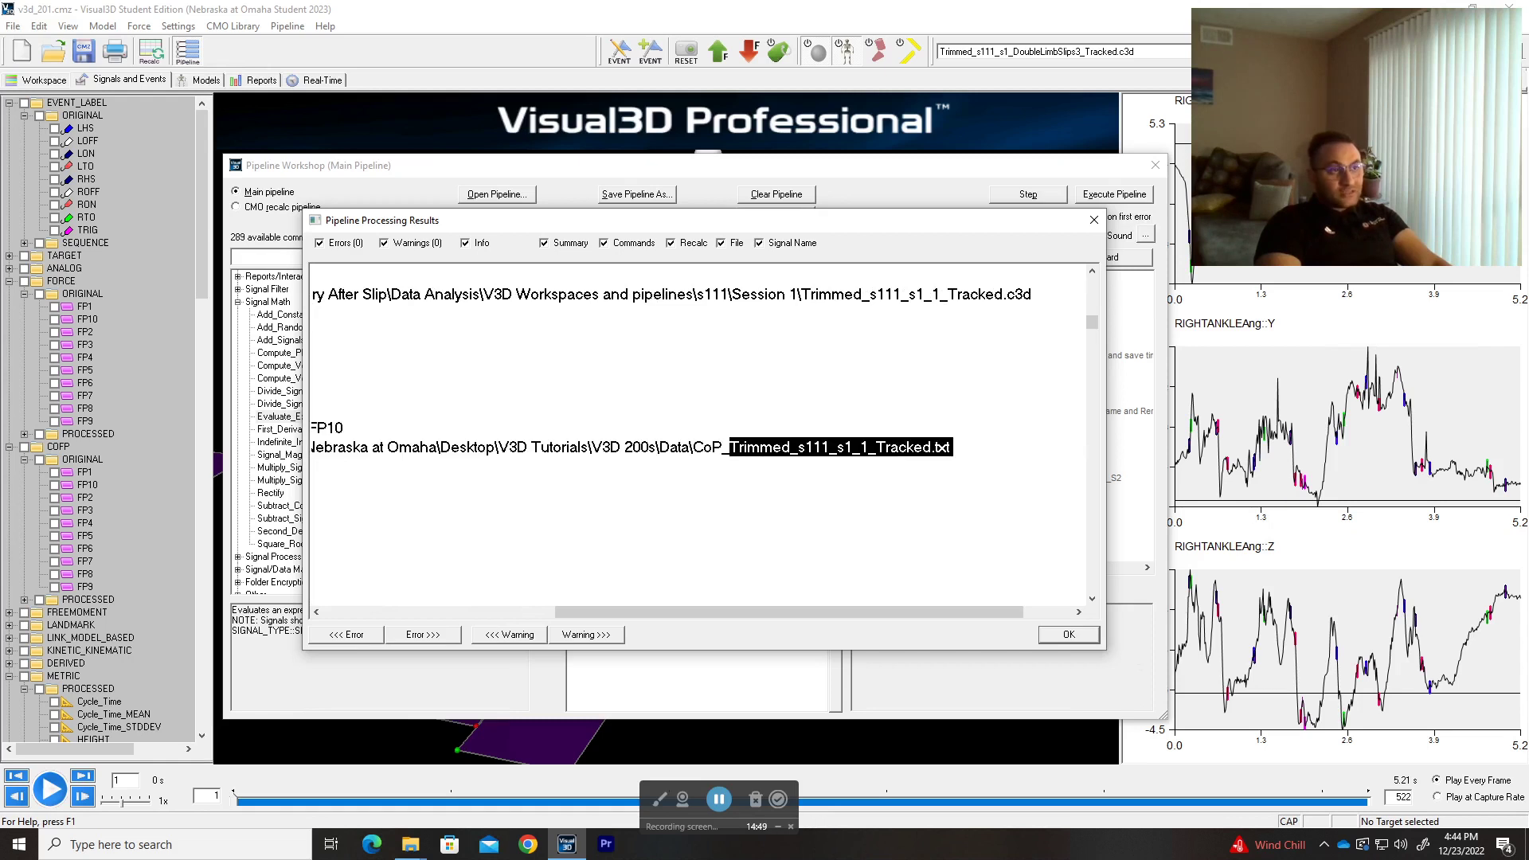
click(736, 448)
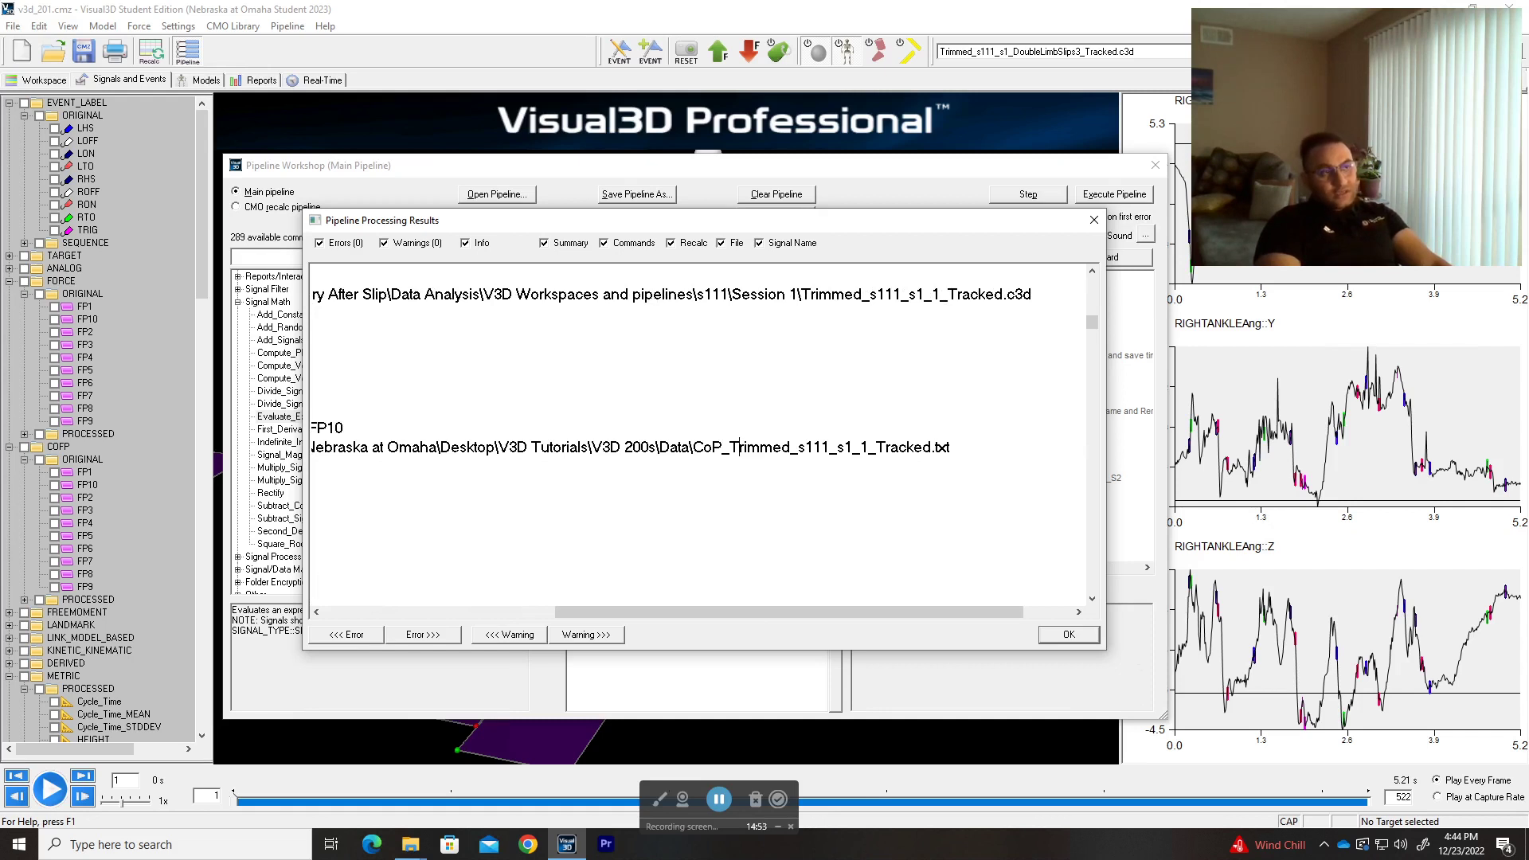
ctrl+scroll(739, 447, down, 4)
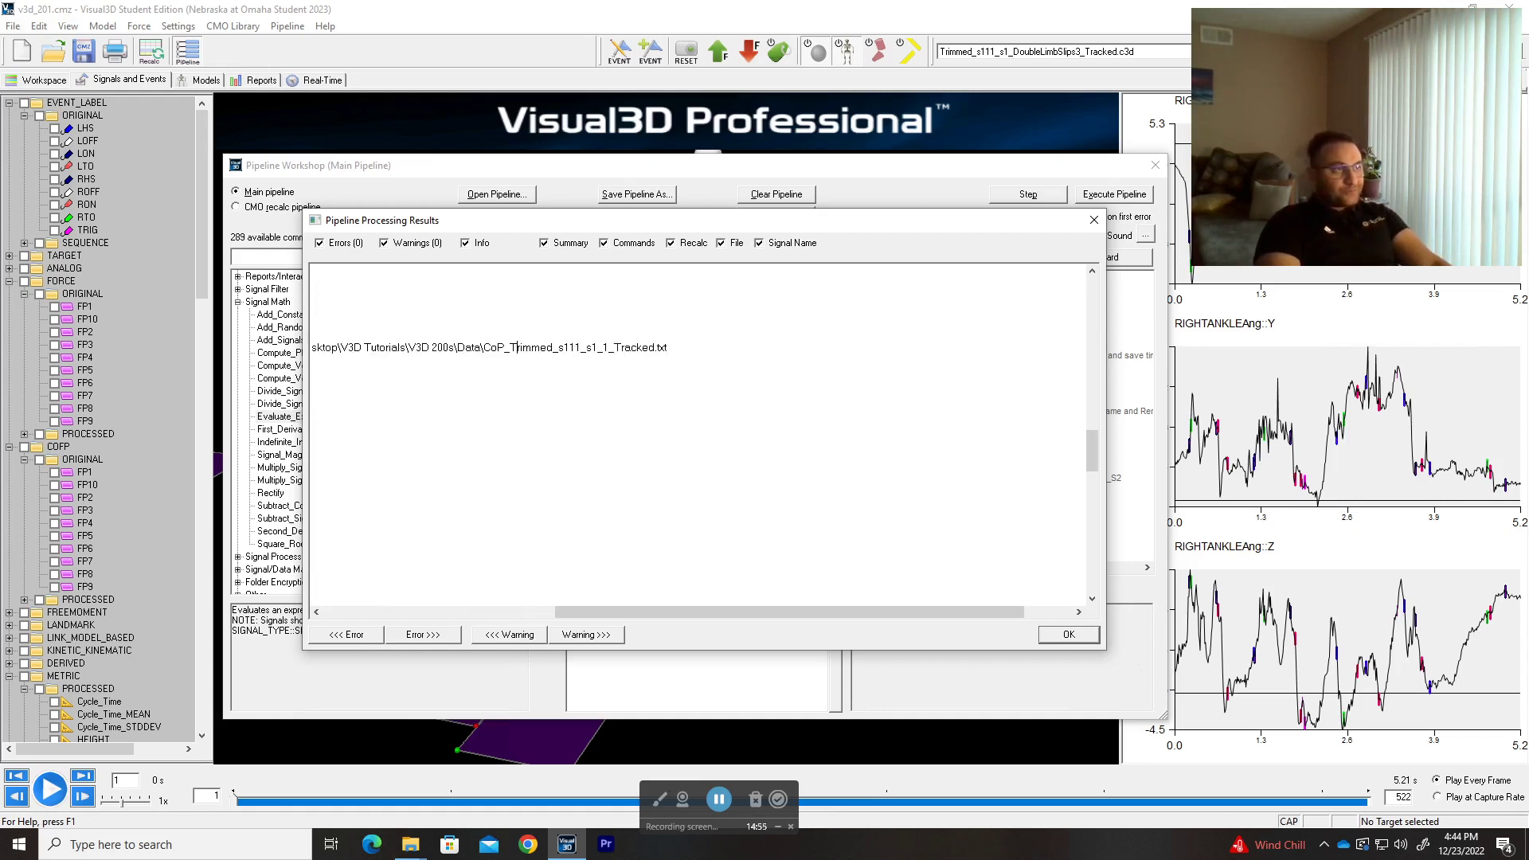
drag(586, 613, 463, 613)
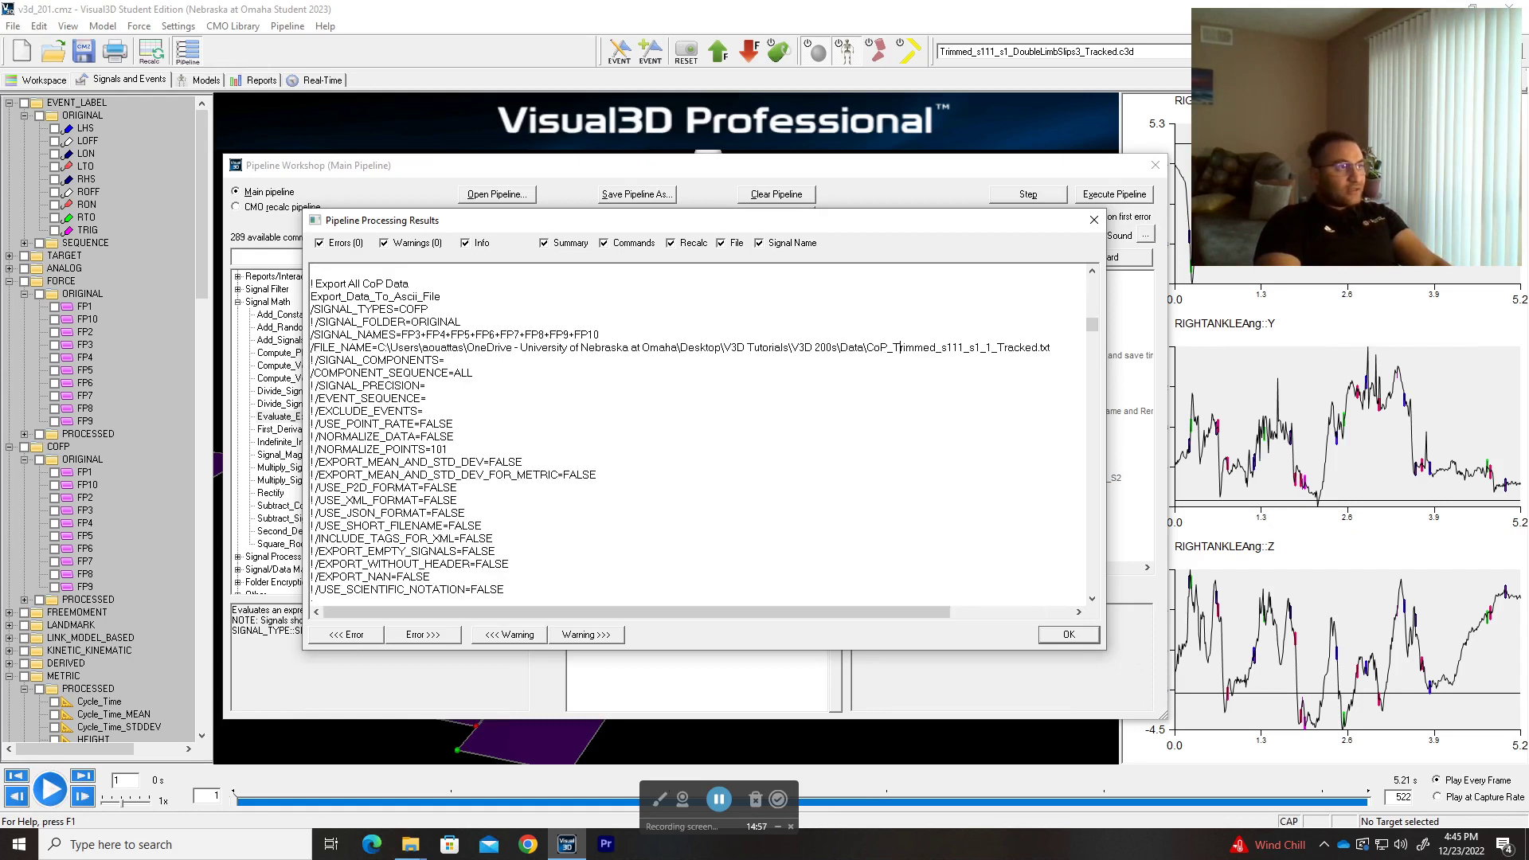
Scroll to the For_Each loop and mark the tagged trial list and current trial name
scroll(896, 348, down, 6)
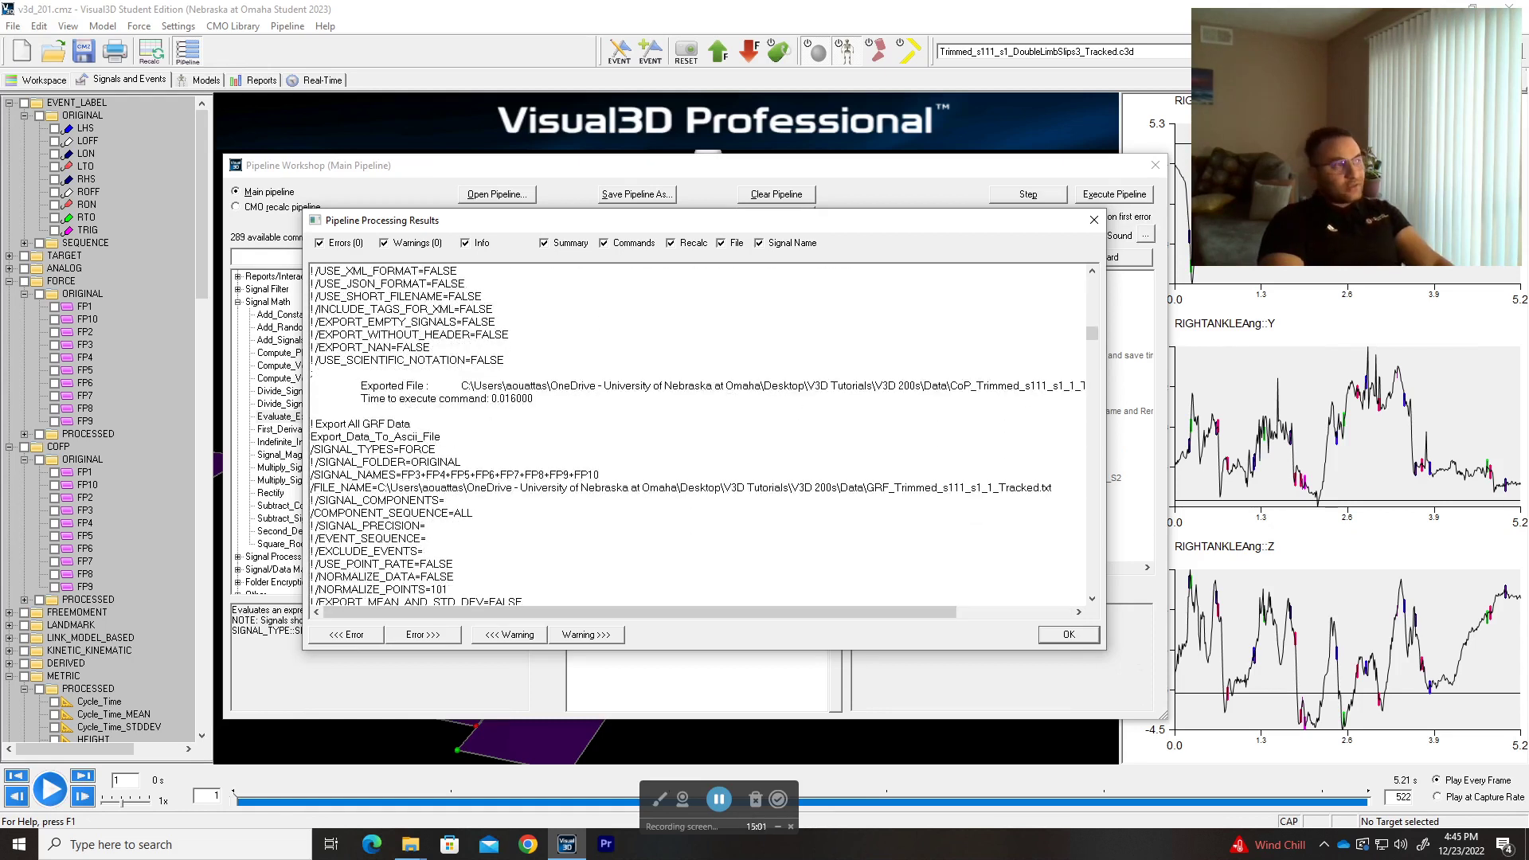
scroll(697, 434, down, 13)
scroll(697, 434, down, 9)
scroll(697, 434, down, 3)
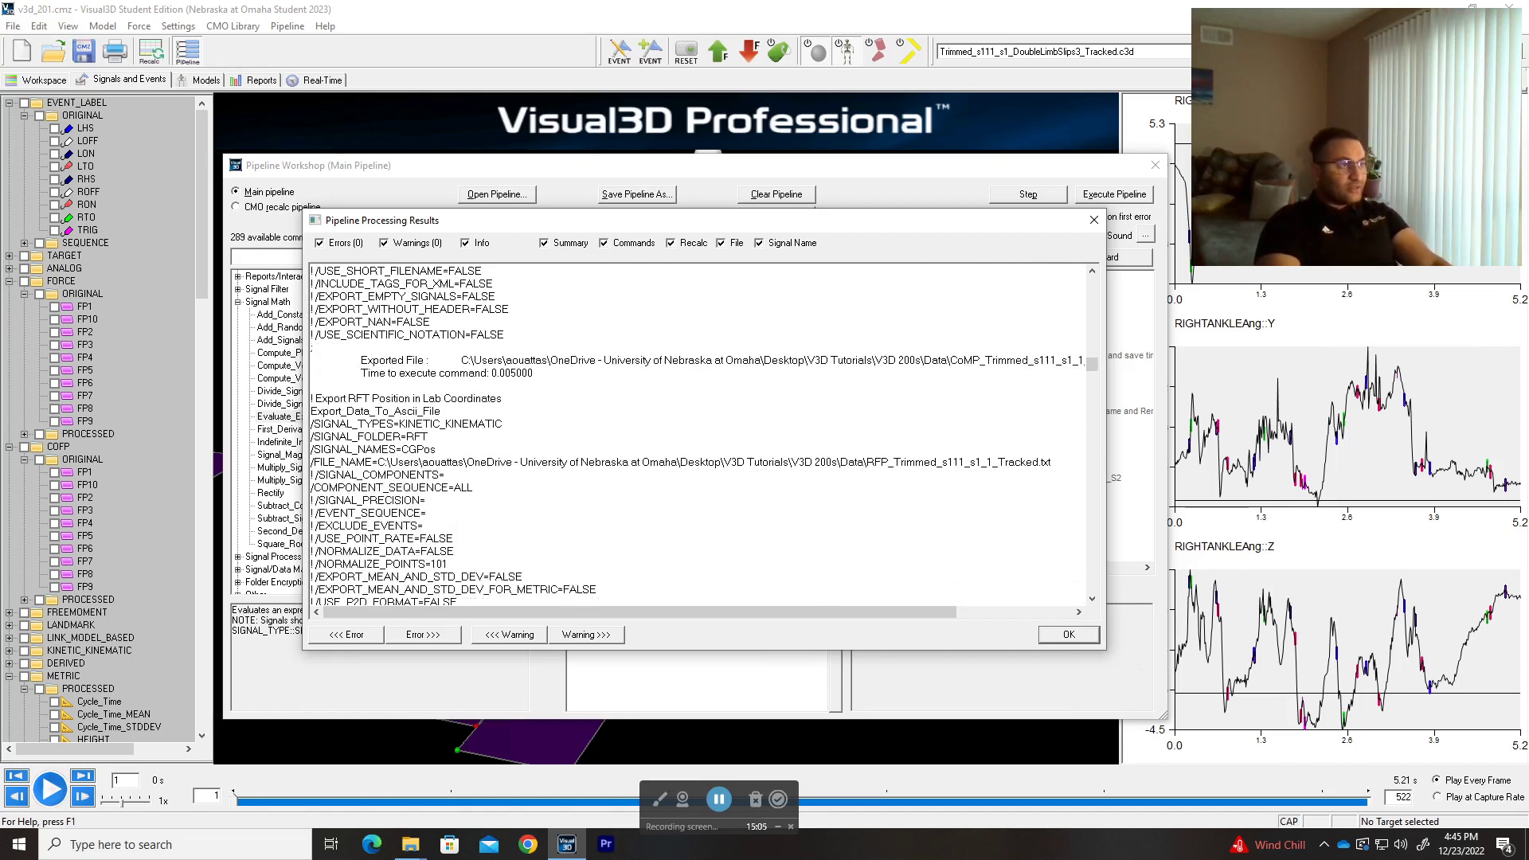
scroll(696, 434, down, 13)
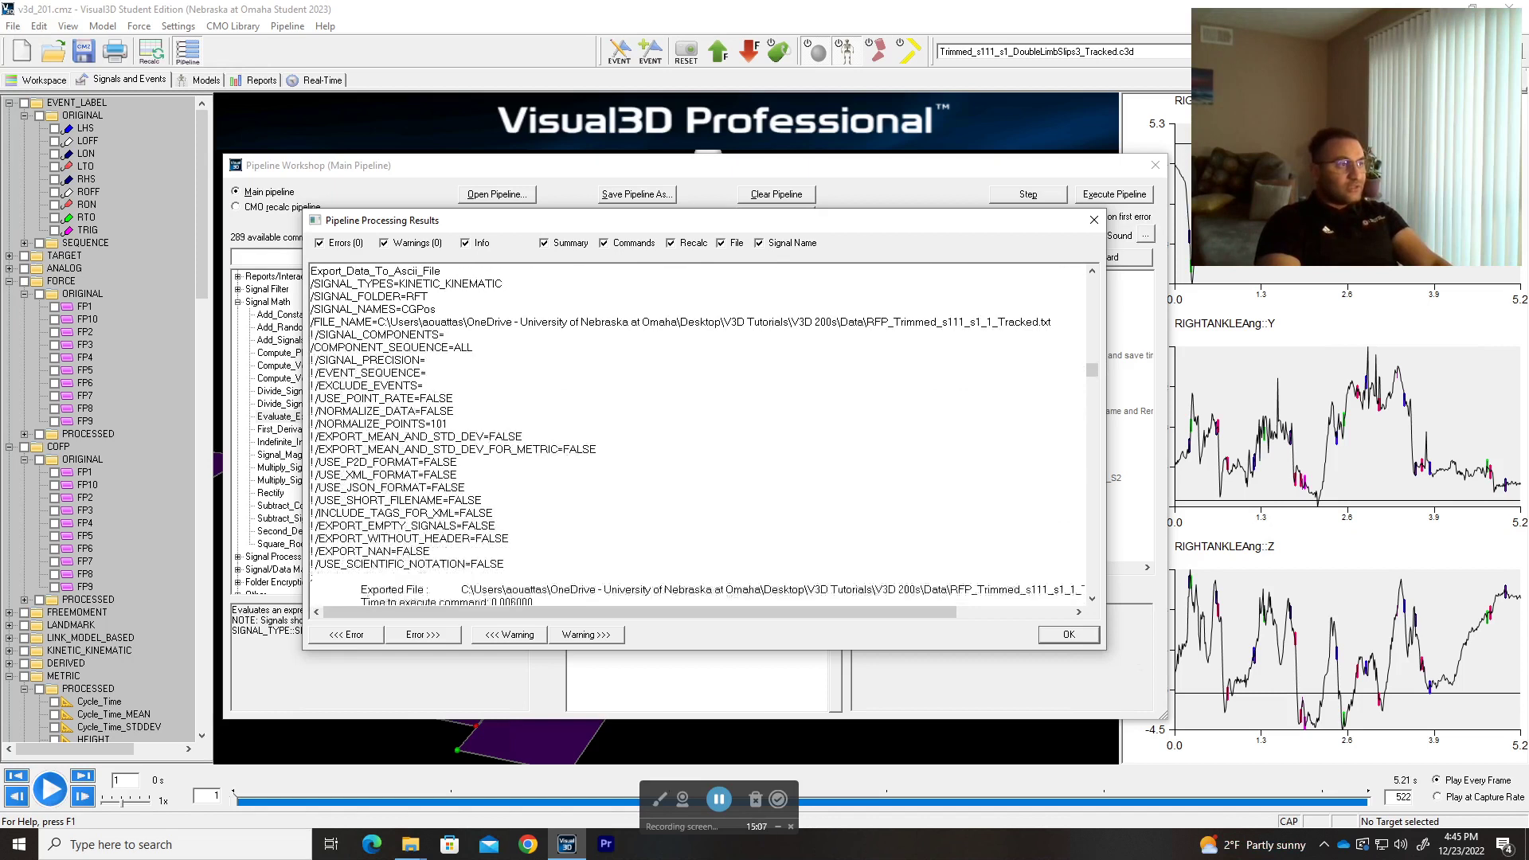
scroll(697, 434, down, 5)
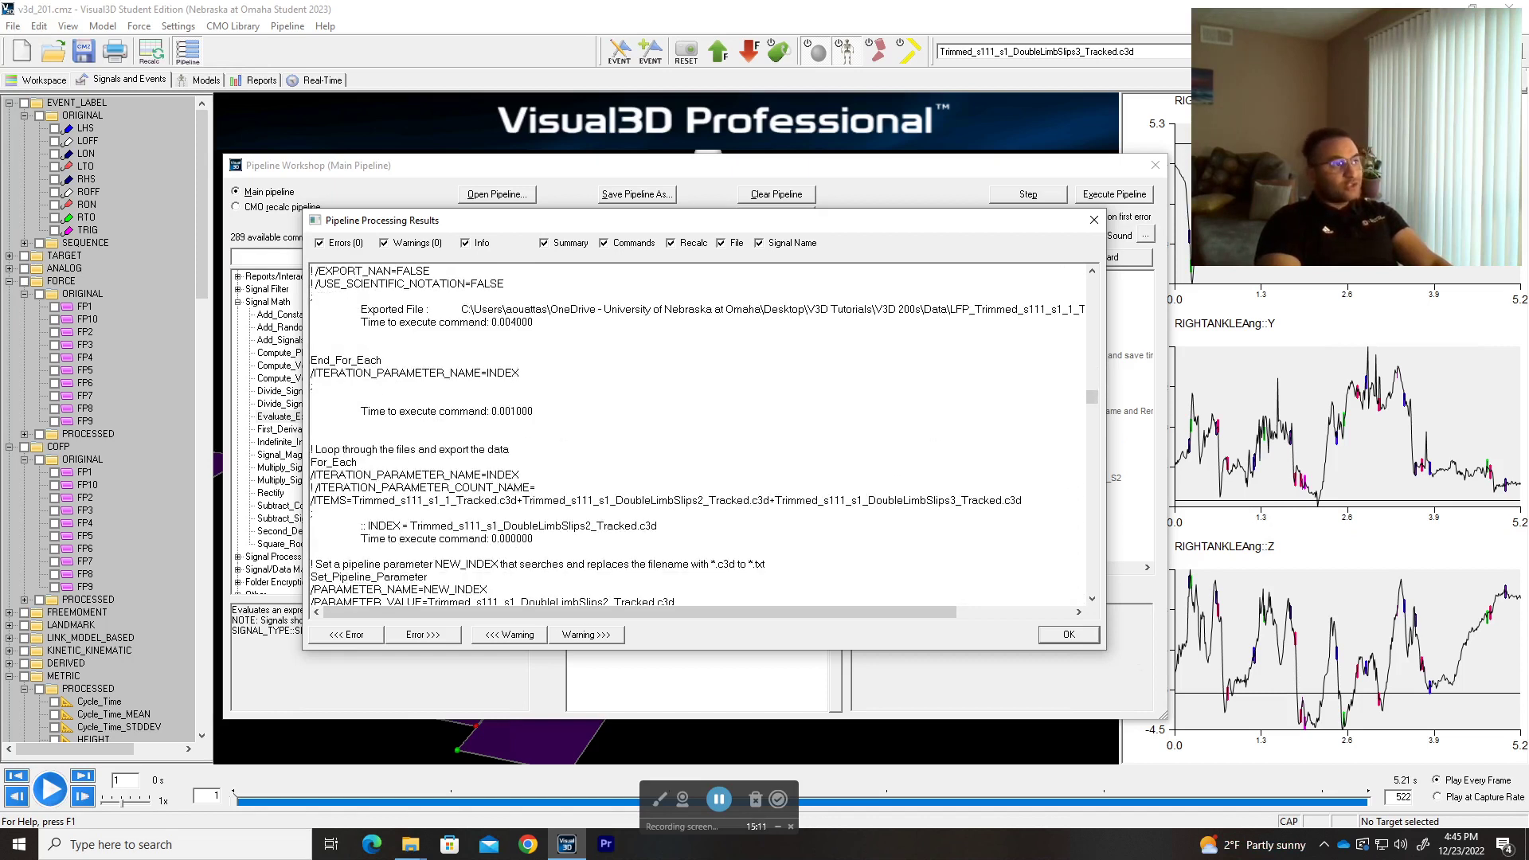
scroll(697, 434, down, 2)
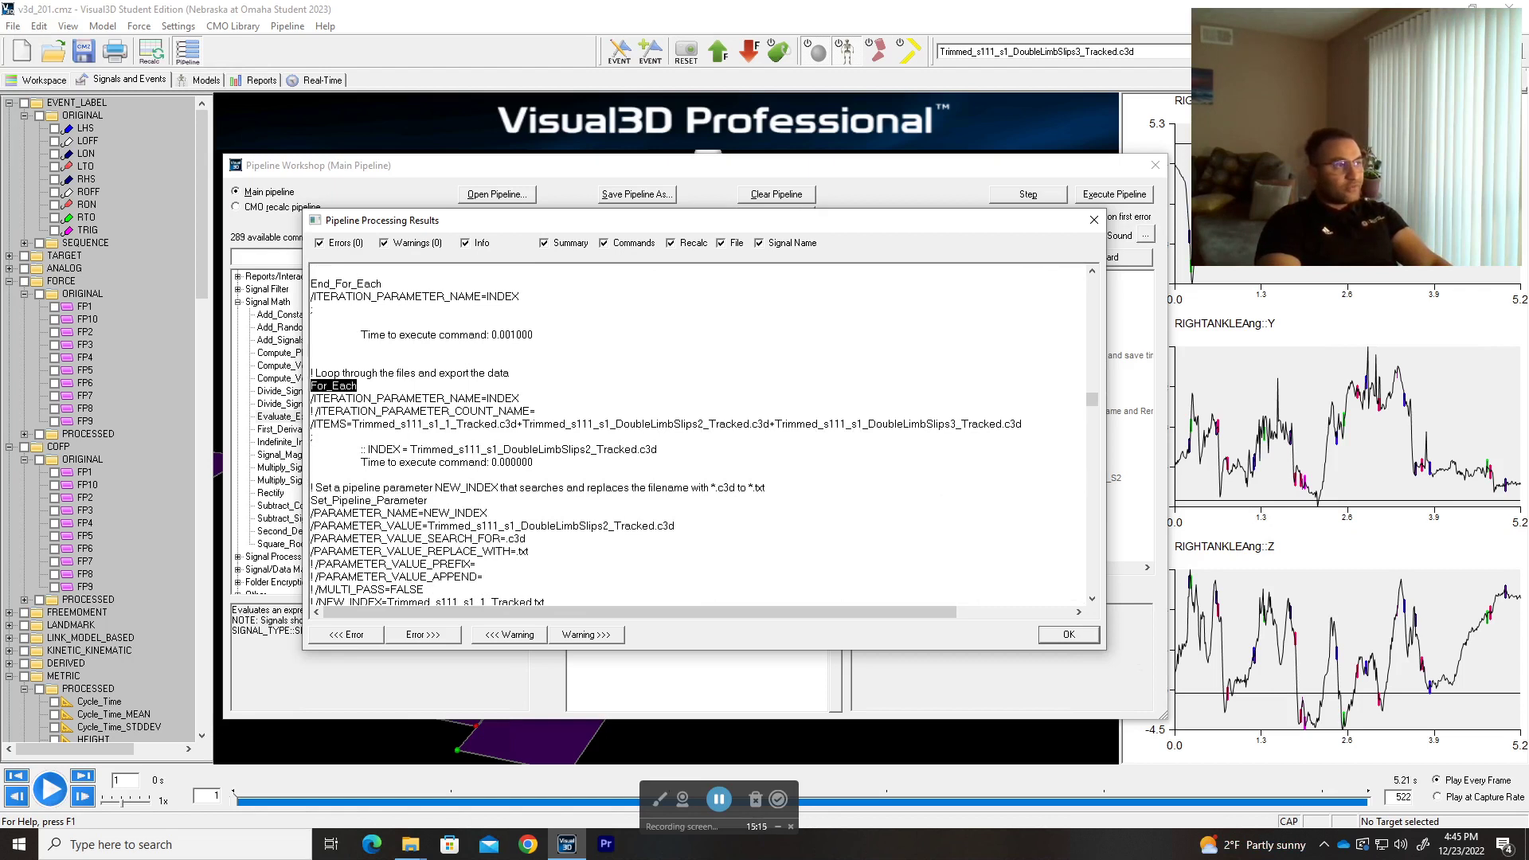
scroll(357, 386, down, 2)
drag(352, 347, 1027, 359)
click(601, 372)
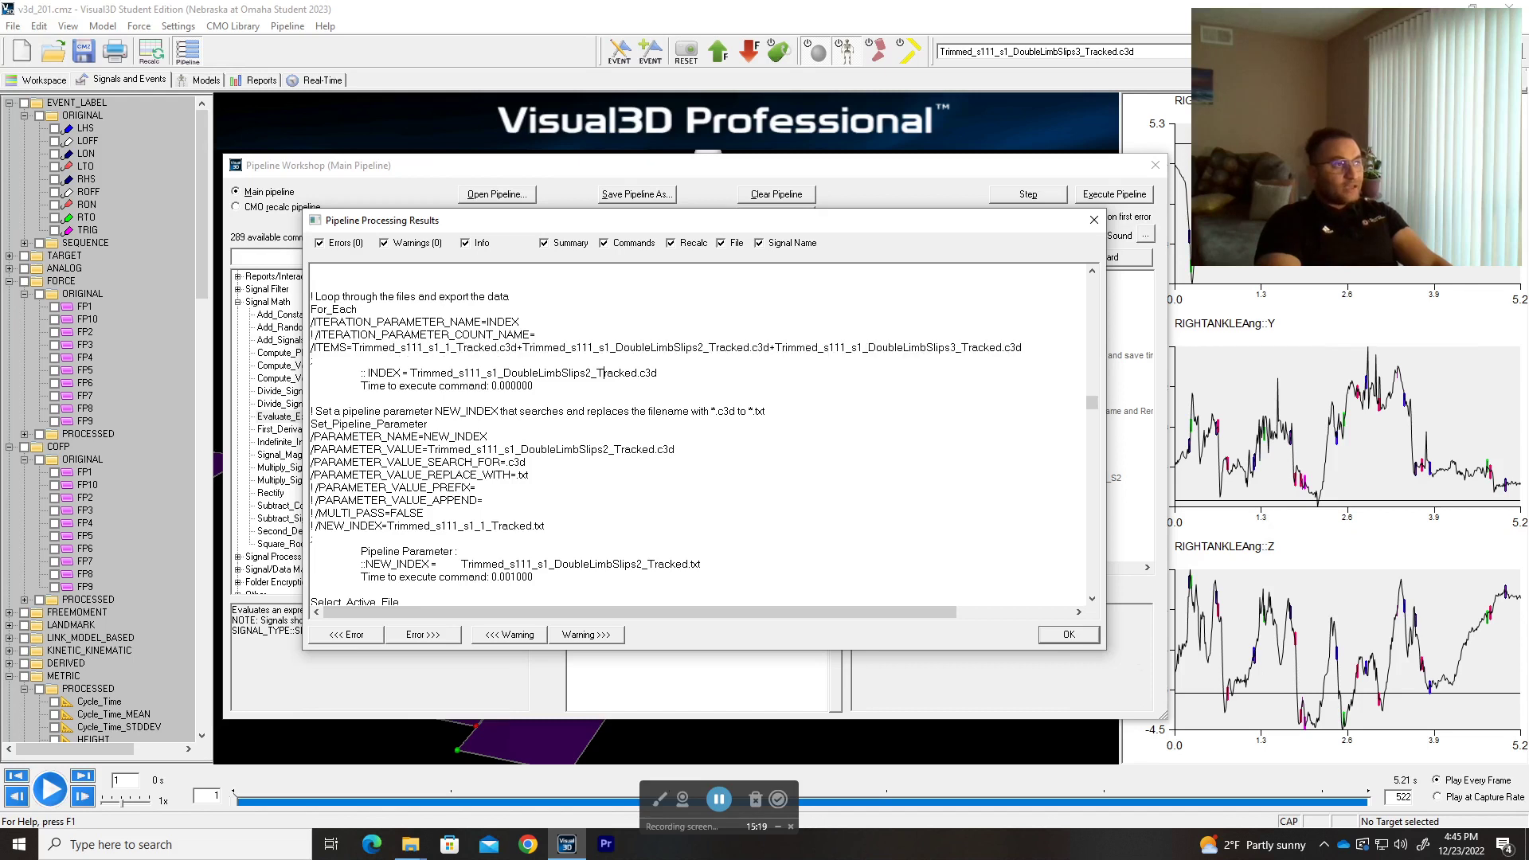
drag(656, 373, 410, 372)
click(620, 372)
Check the .c3d to .txt renaming note in the next iteration's export blocks
scroll(620, 373, down, 2)
drag(711, 335, 747, 335)
scroll(747, 334, down, 2)
drag(700, 411, 482, 411)
scroll(696, 434, down, 2)
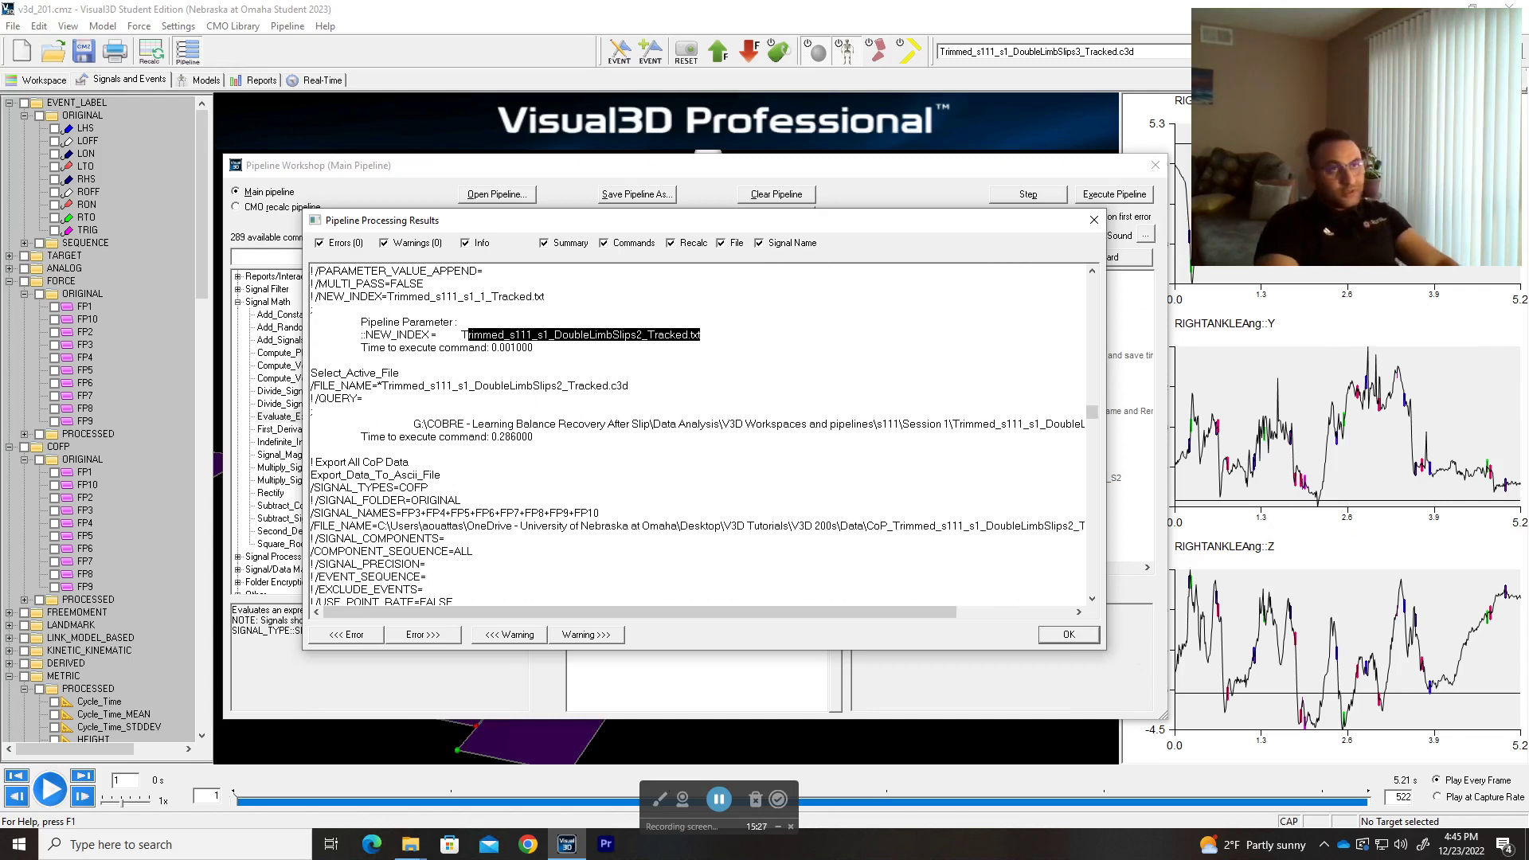
scroll(697, 434, down, 2)
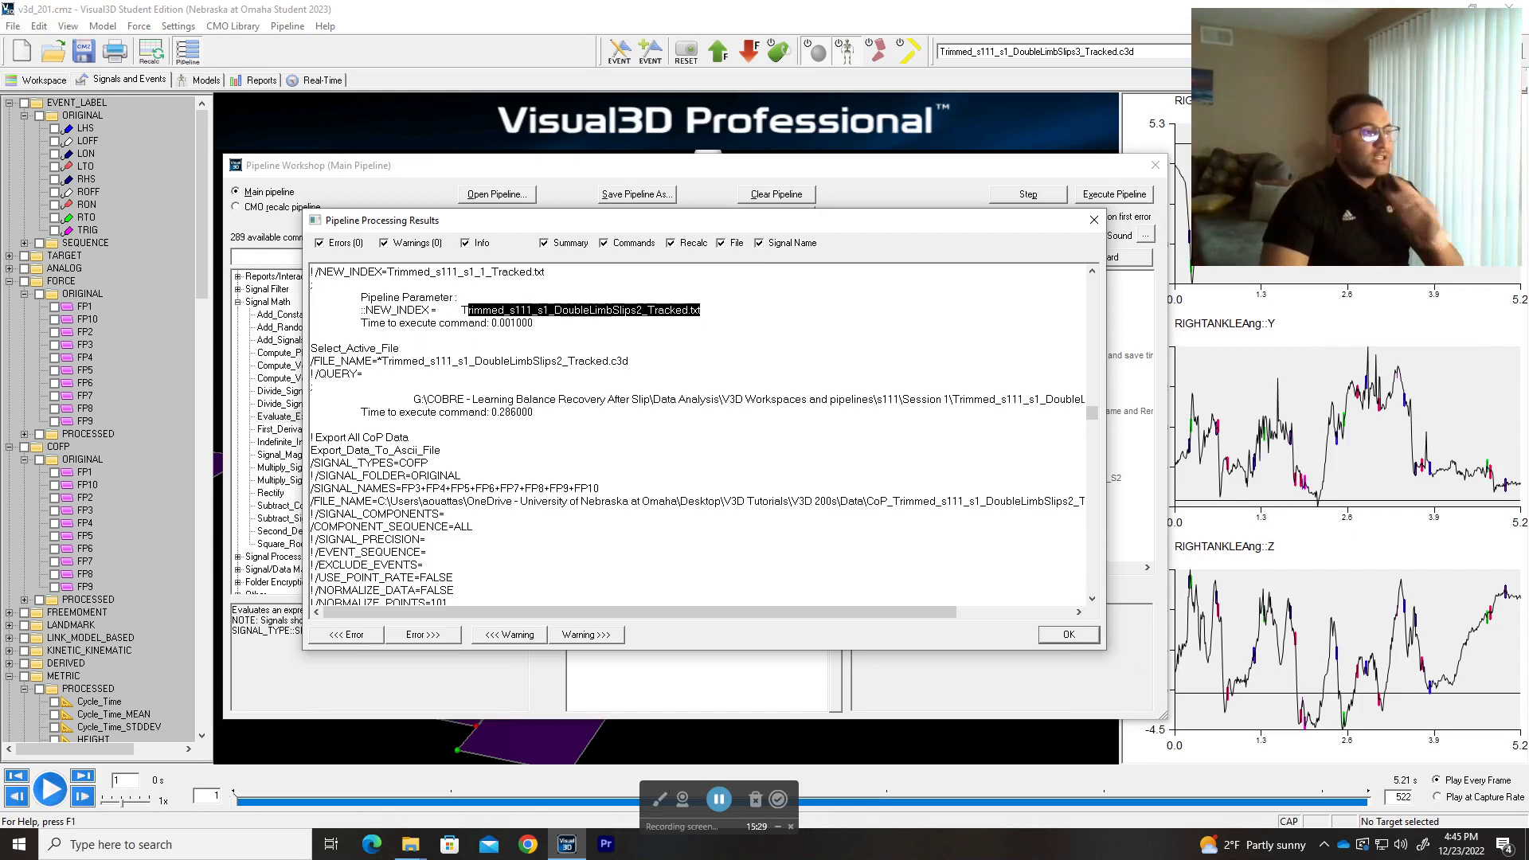
ctrl+scroll(696, 434, down, 2)
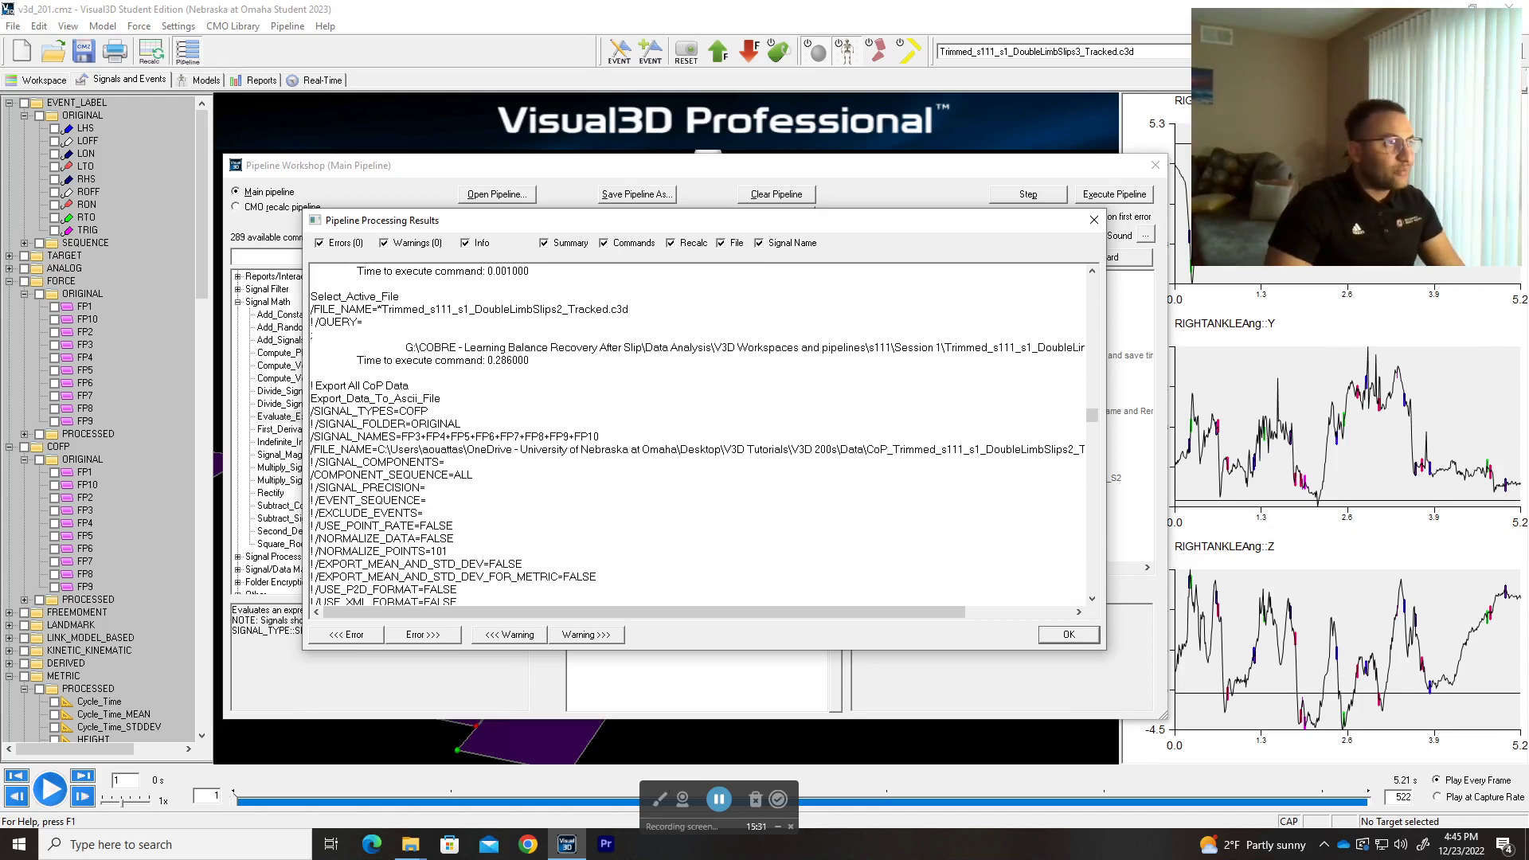
scroll(697, 434, down, 1)
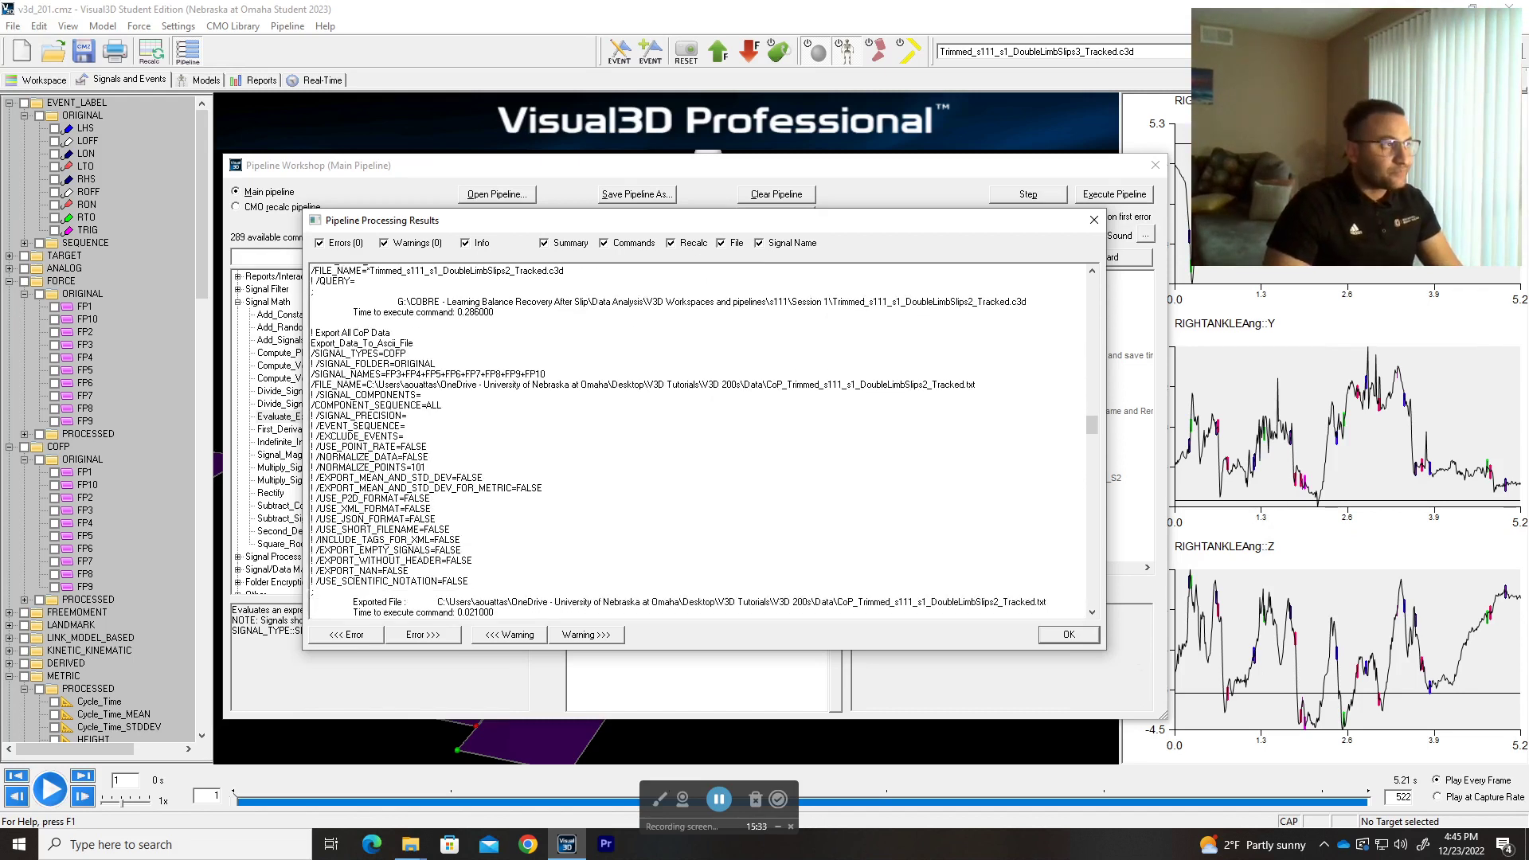
Mark the CoP export heading and output path for DoubleLimbSlips2, then scroll to the end
drag(391, 332, 311, 332)
click(436, 364)
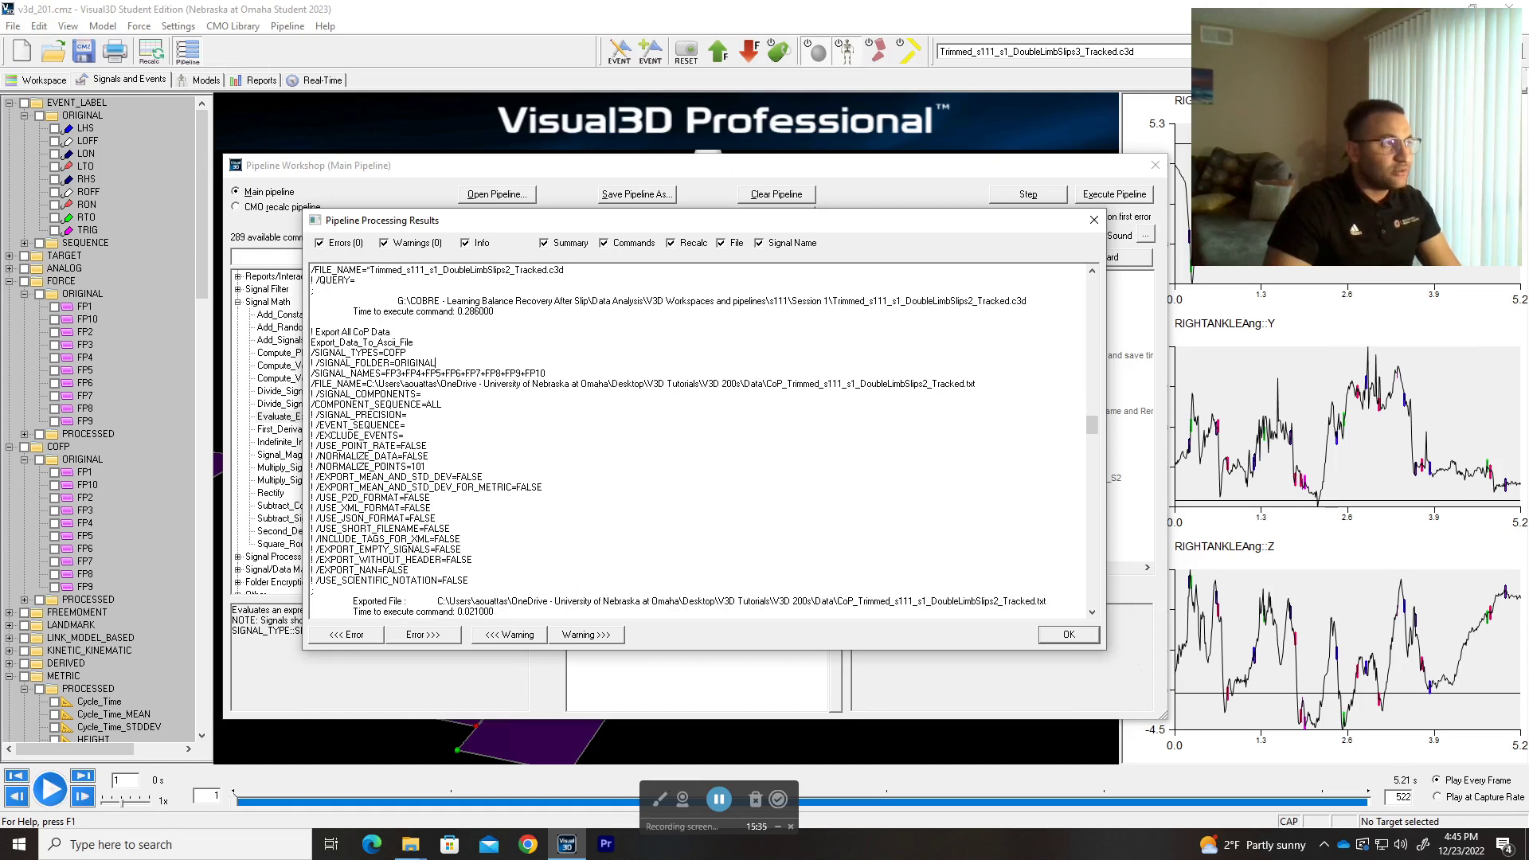
drag(380, 383, 311, 383)
click(763, 383)
scroll(701, 441, down, 10)
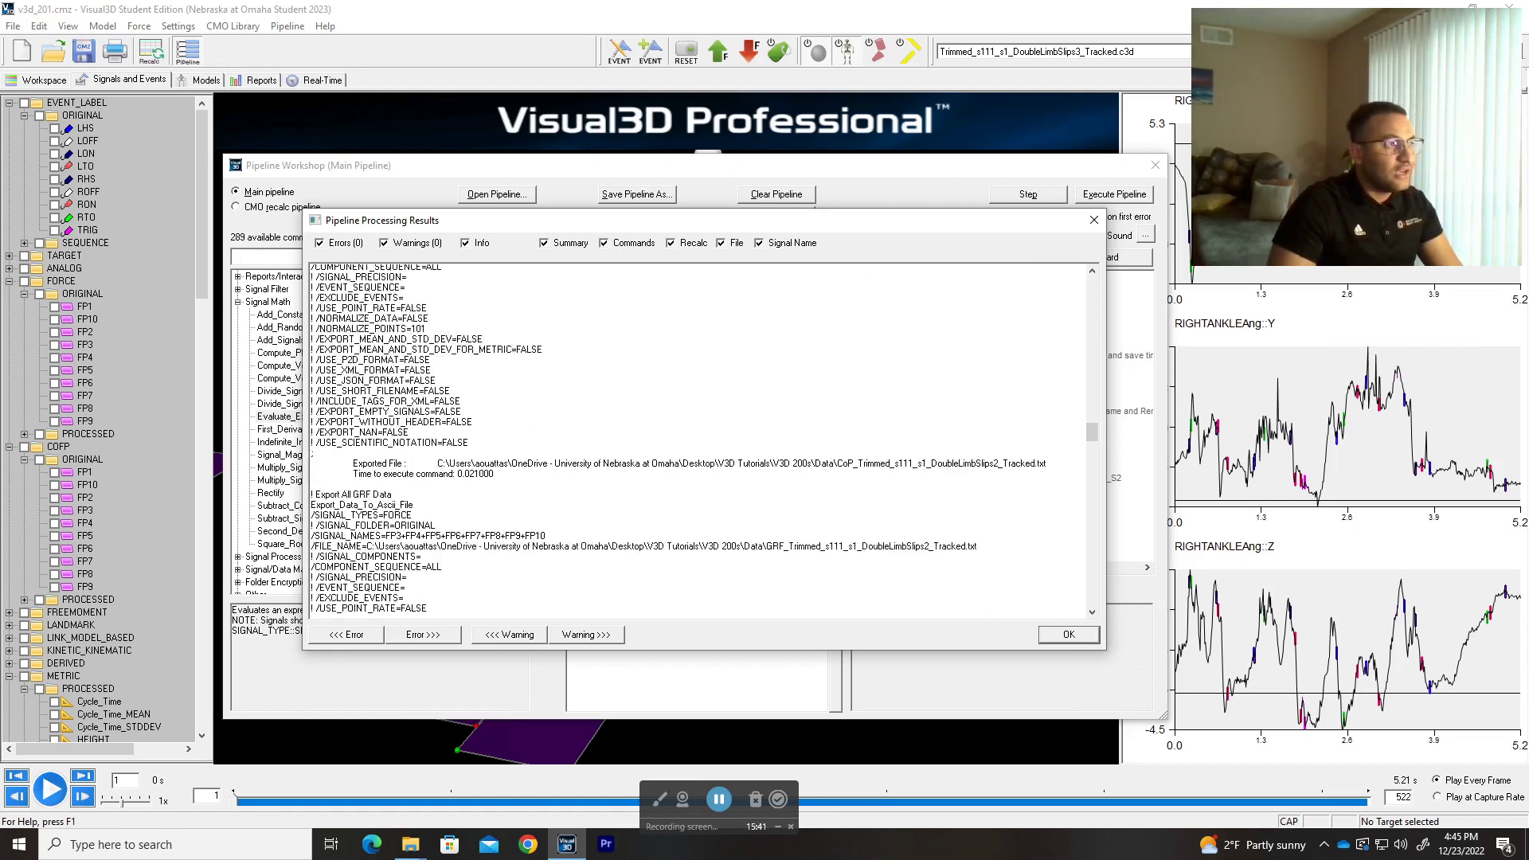
drag(1091, 445, 1091, 608)
Check the Data folder's CoMP, CoP, GRF, LFP and RFP txt files for each trial
click(1069, 635)
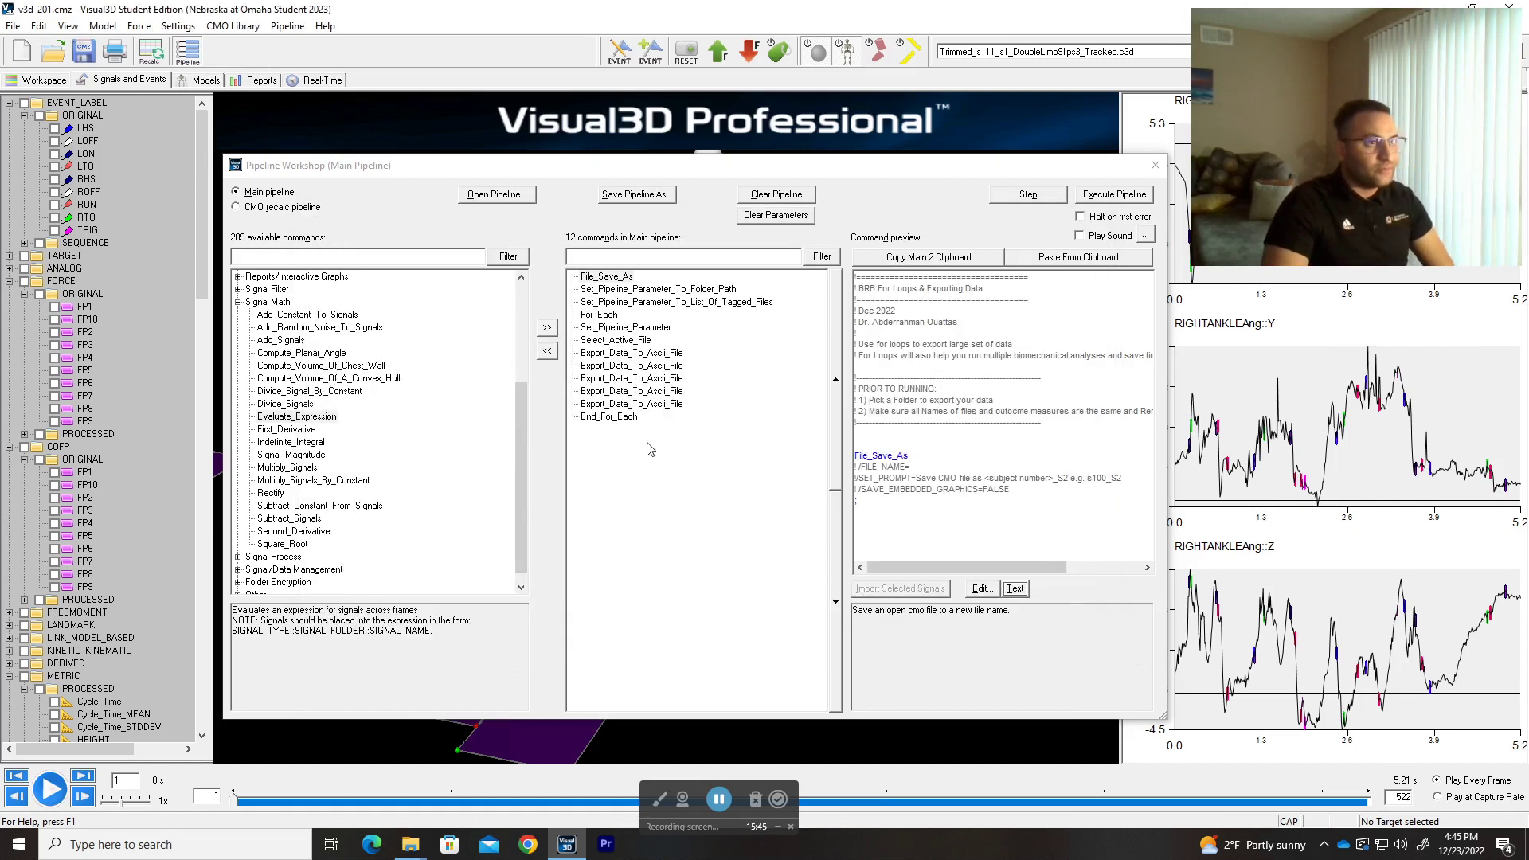
key(alt+Tab)
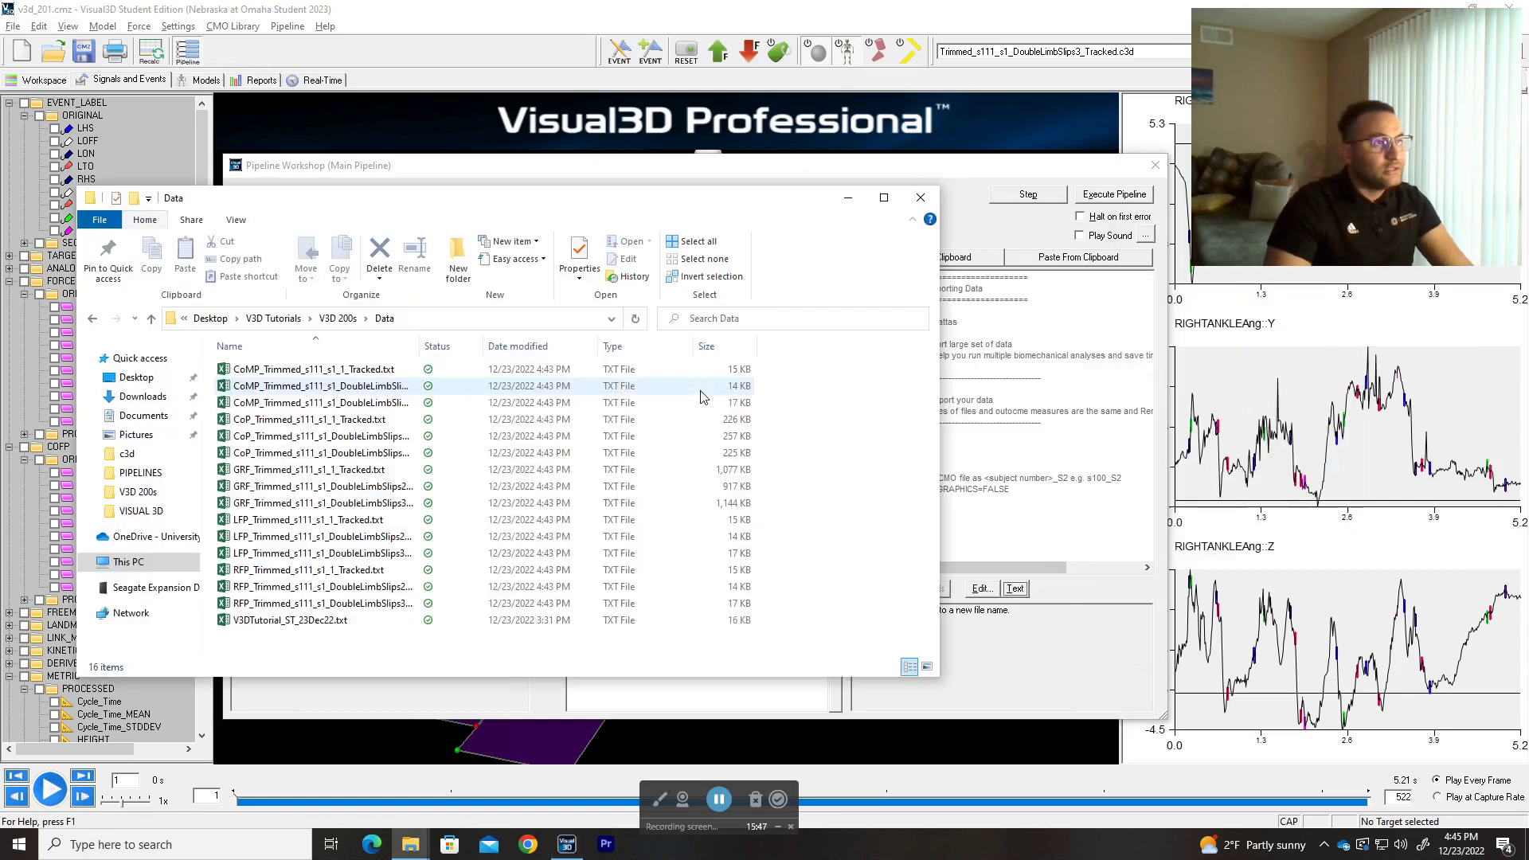
drag(548, 197, 677, 120)
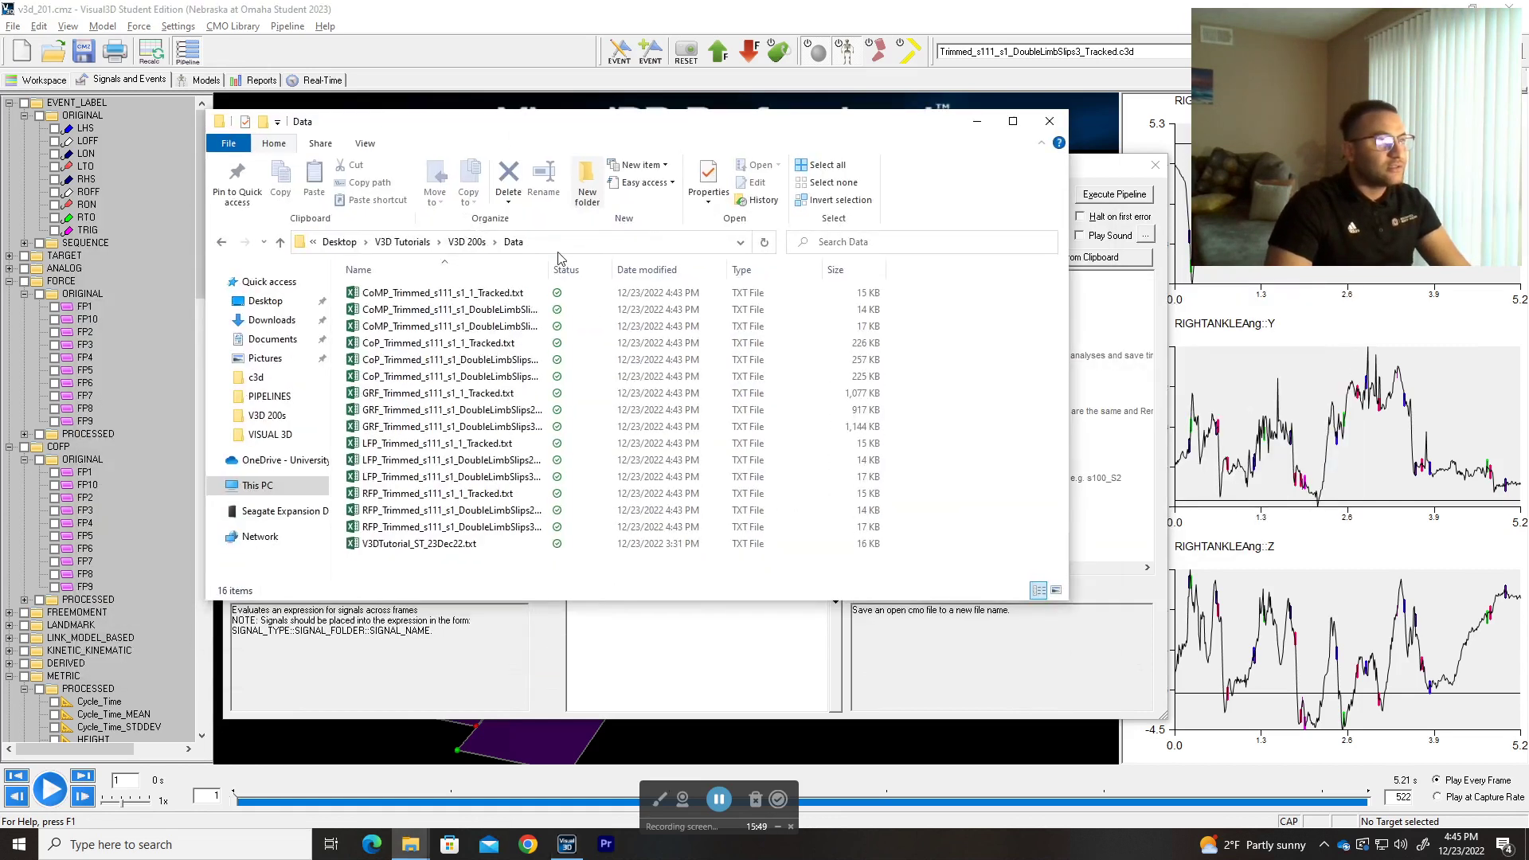
drag(548, 270, 657, 417)
click(662, 296)
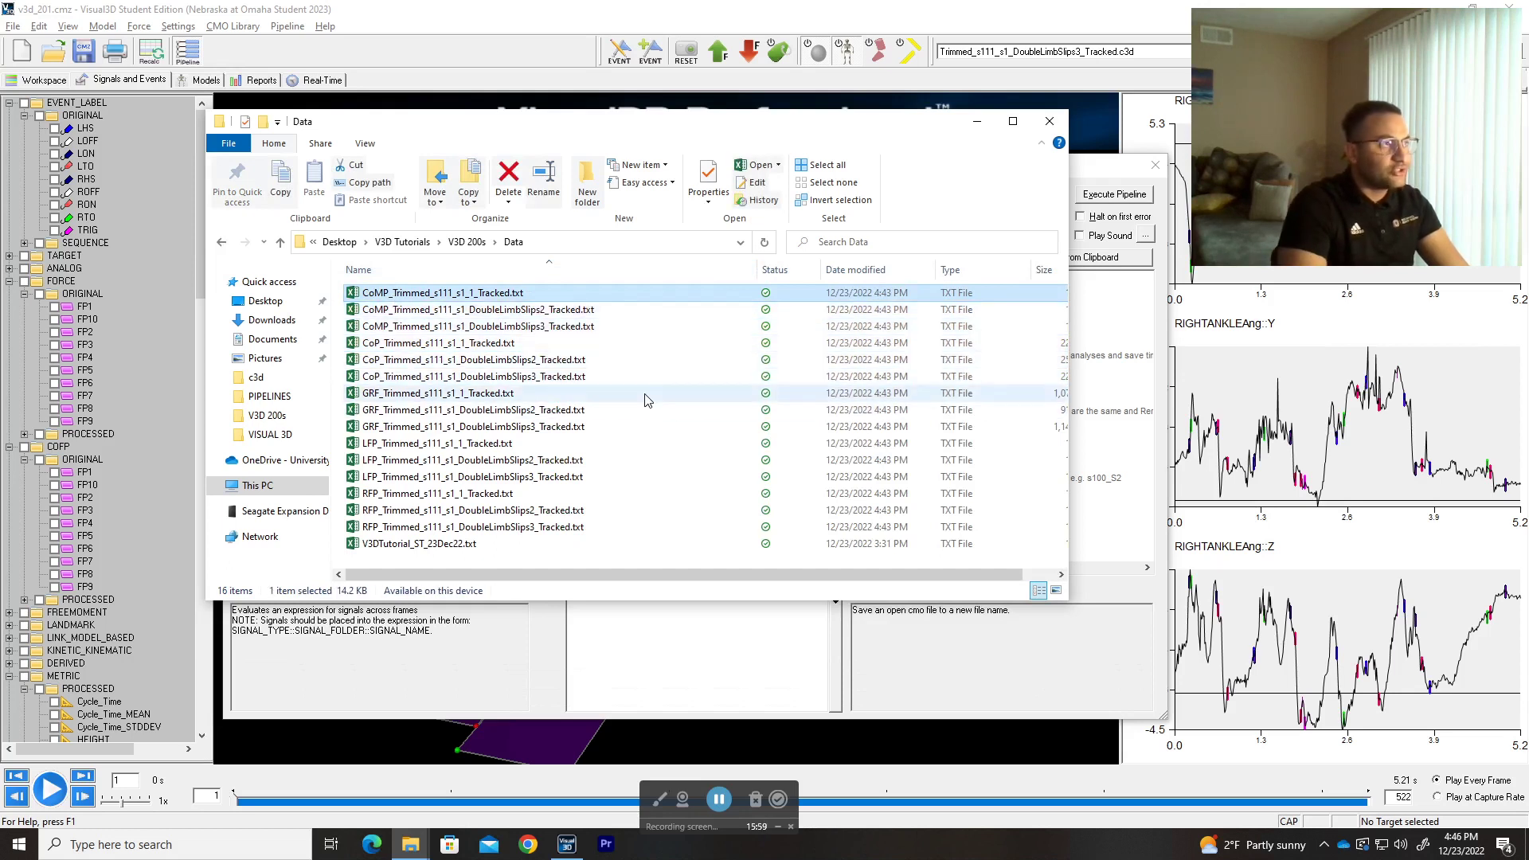
key(Down)
key(Down)
key(Down)
key(Down)
key(Down)
key(Down)
key(Down)
key(Down)
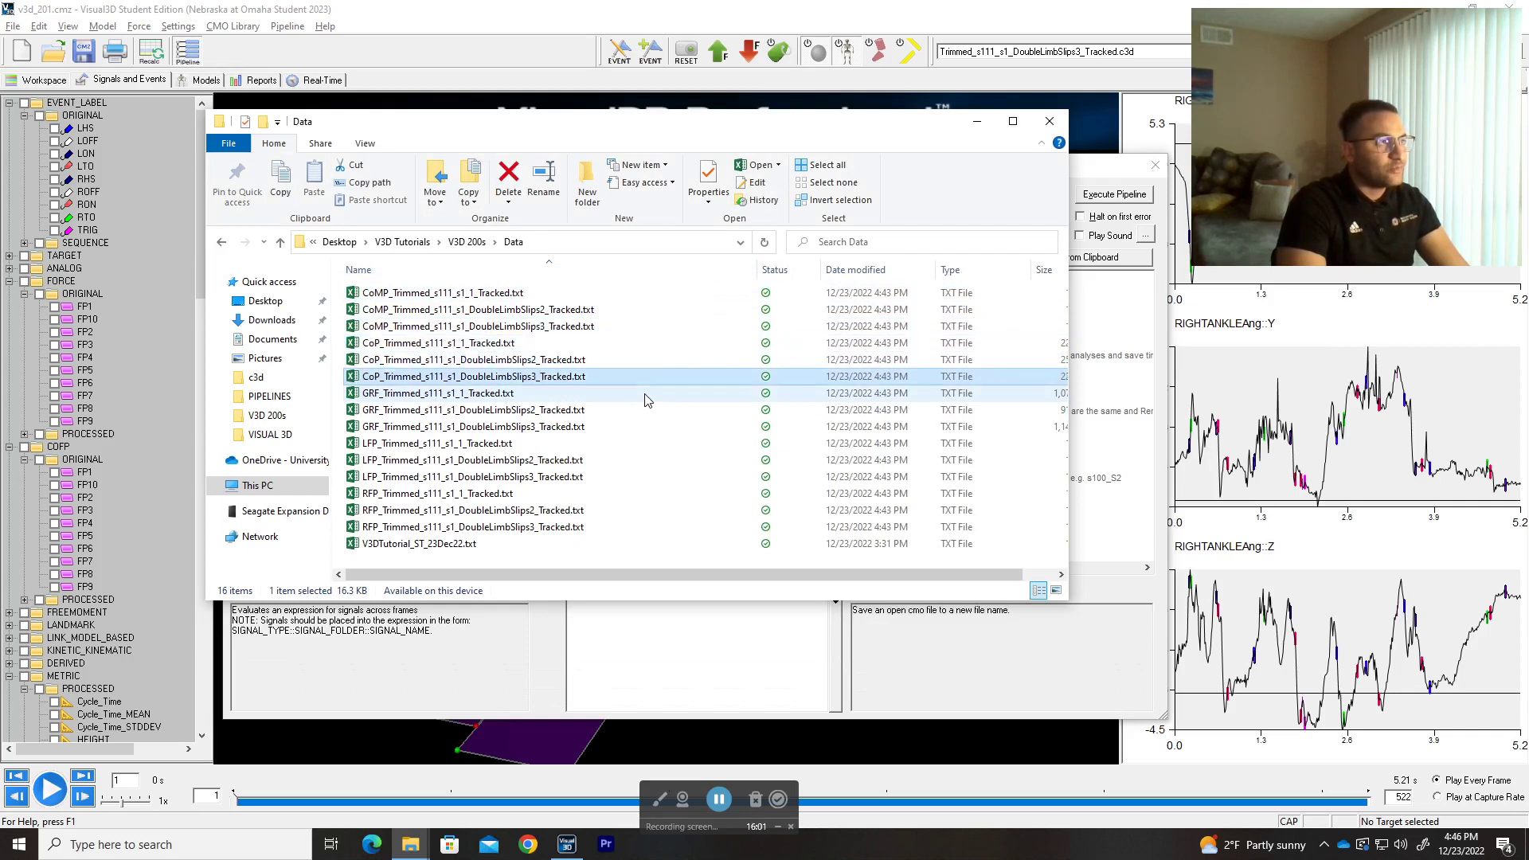
key(Down)
key(Down)
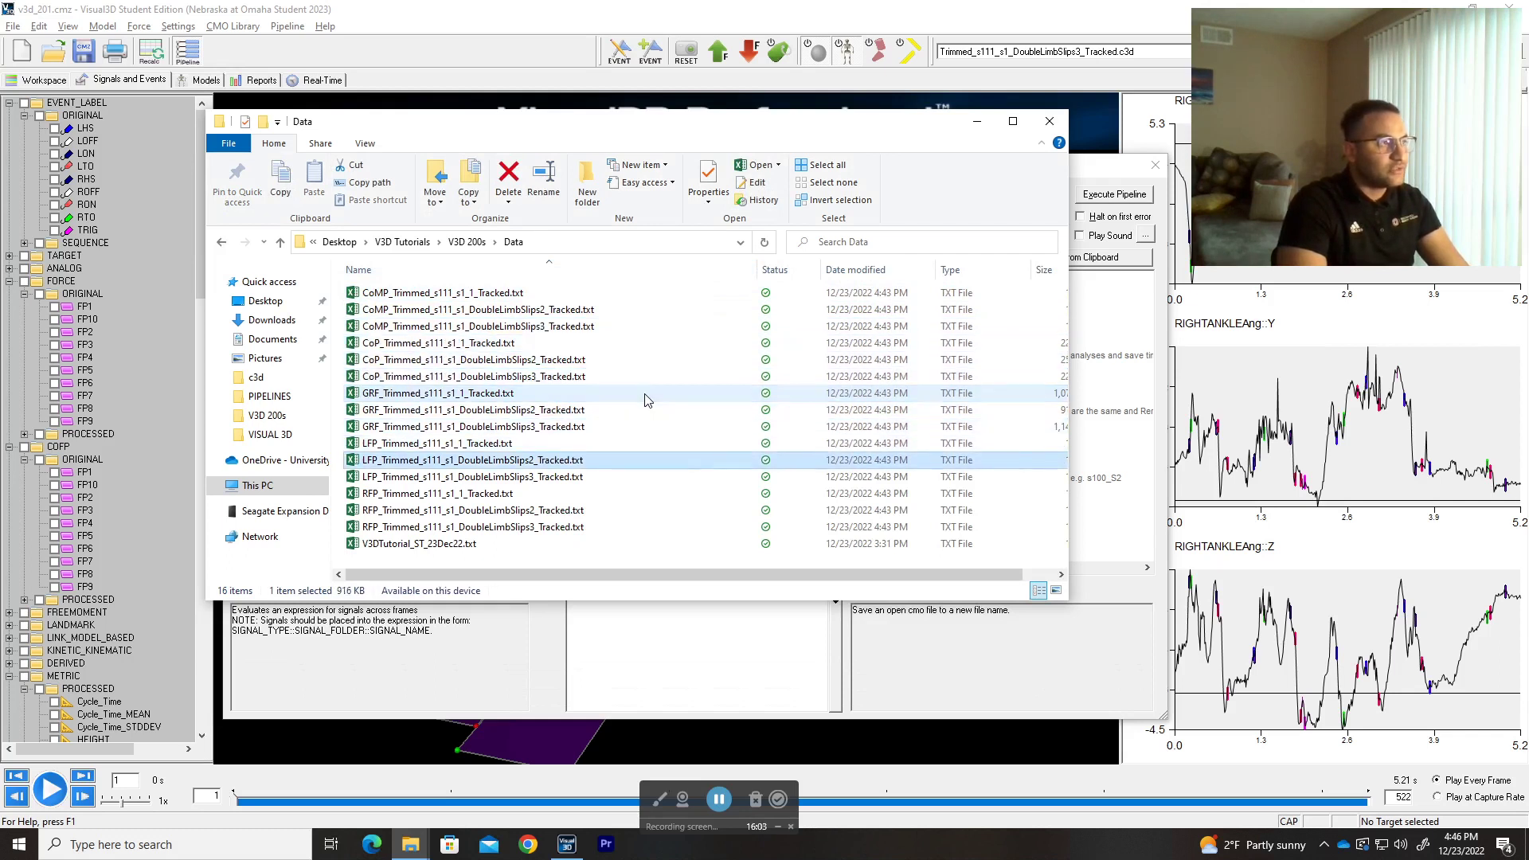
key(Down)
key(Down)
key(Down)
key(Down)
key(Down)
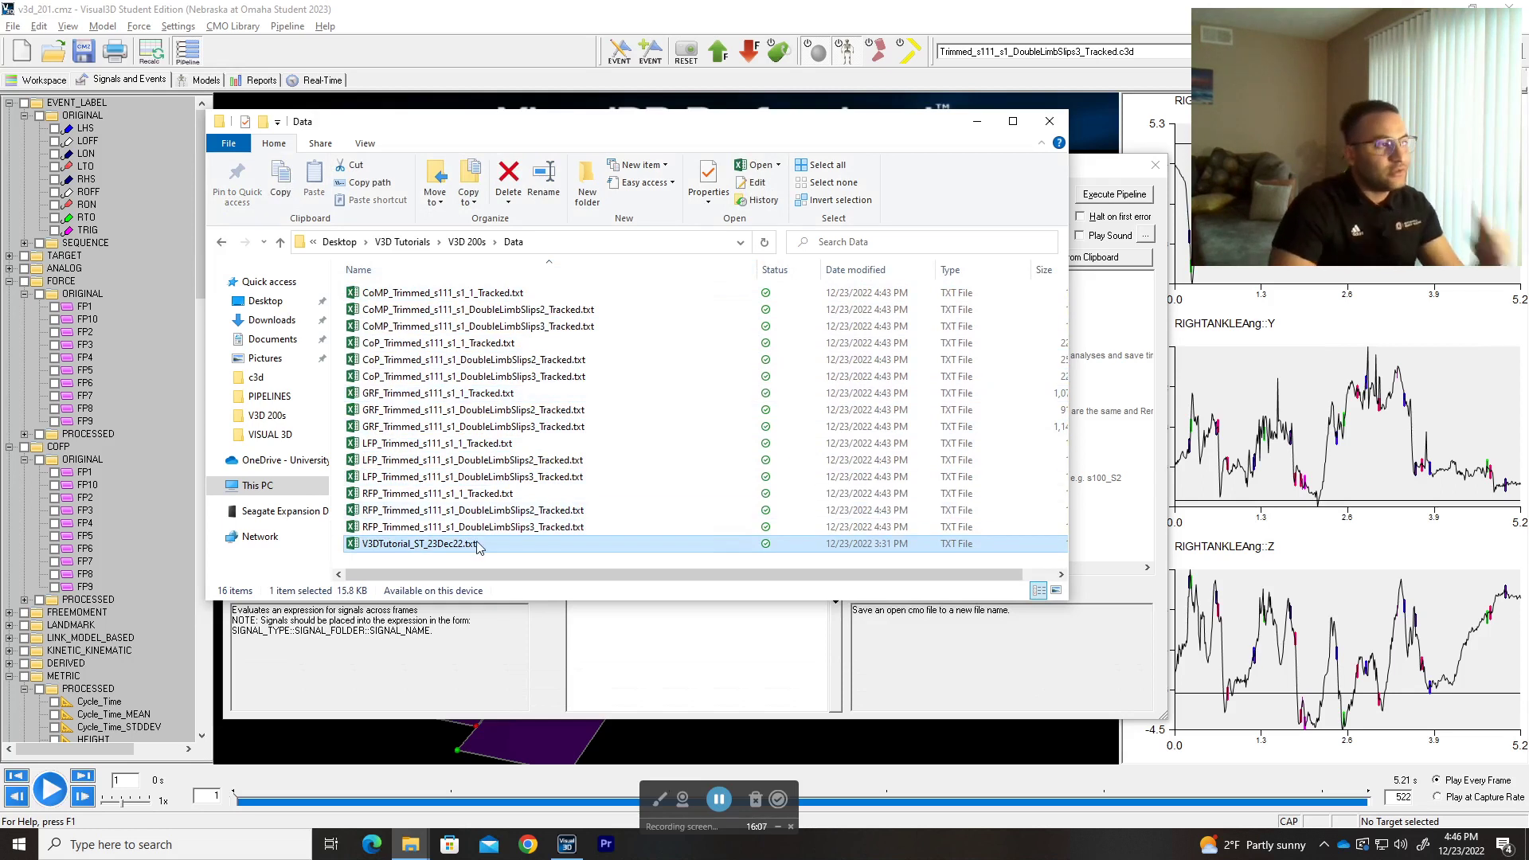
Minimise the Data folder and return to the 12-command pipeline in Pipeline Workshop
click(975, 125)
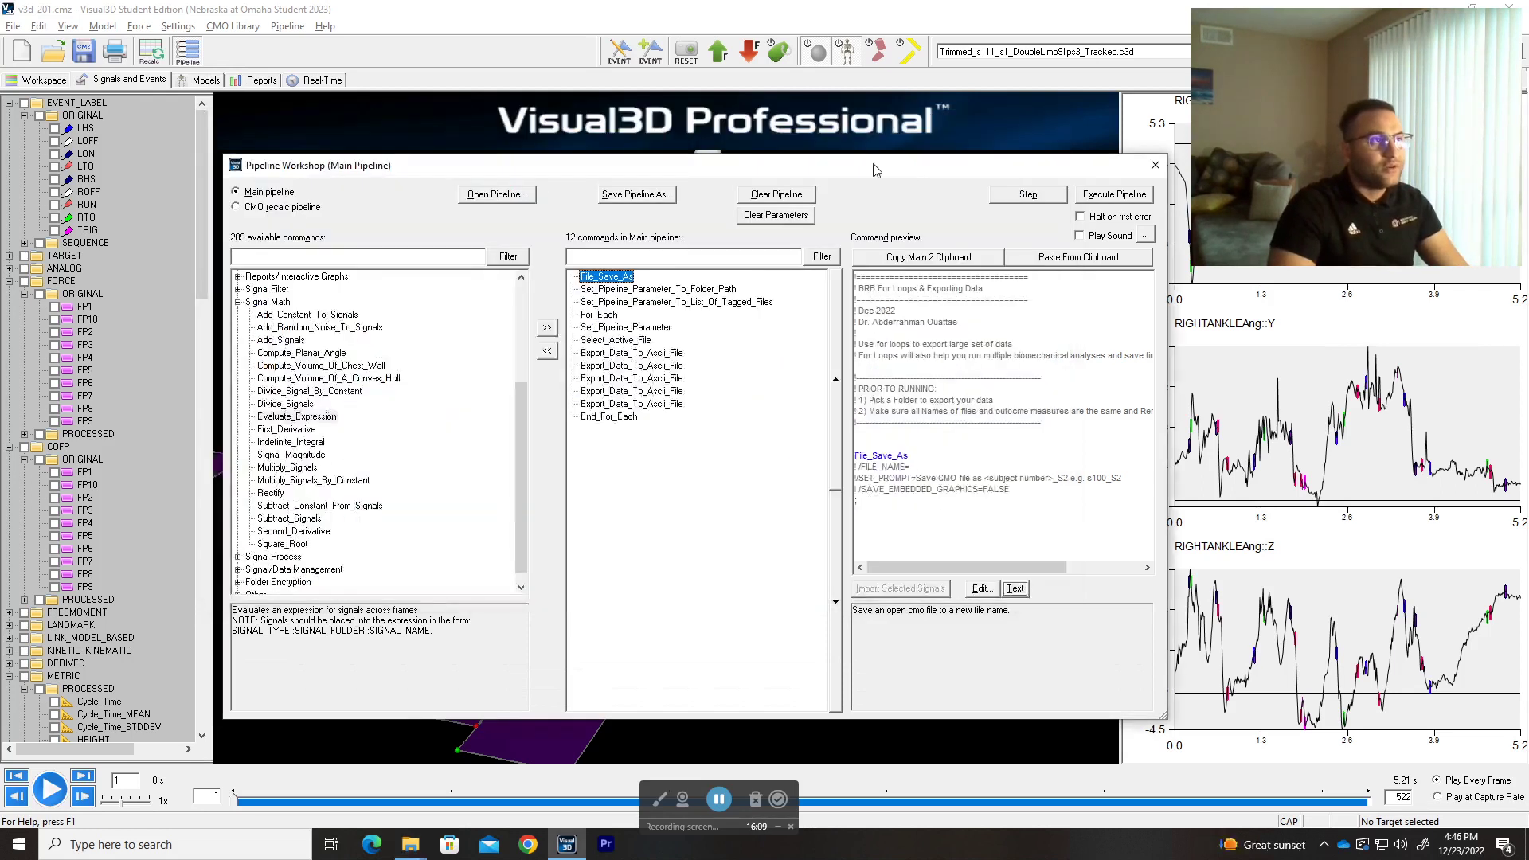
drag(910, 171, 861, 154)
click(615, 508)
drag(741, 476, 567, 257)
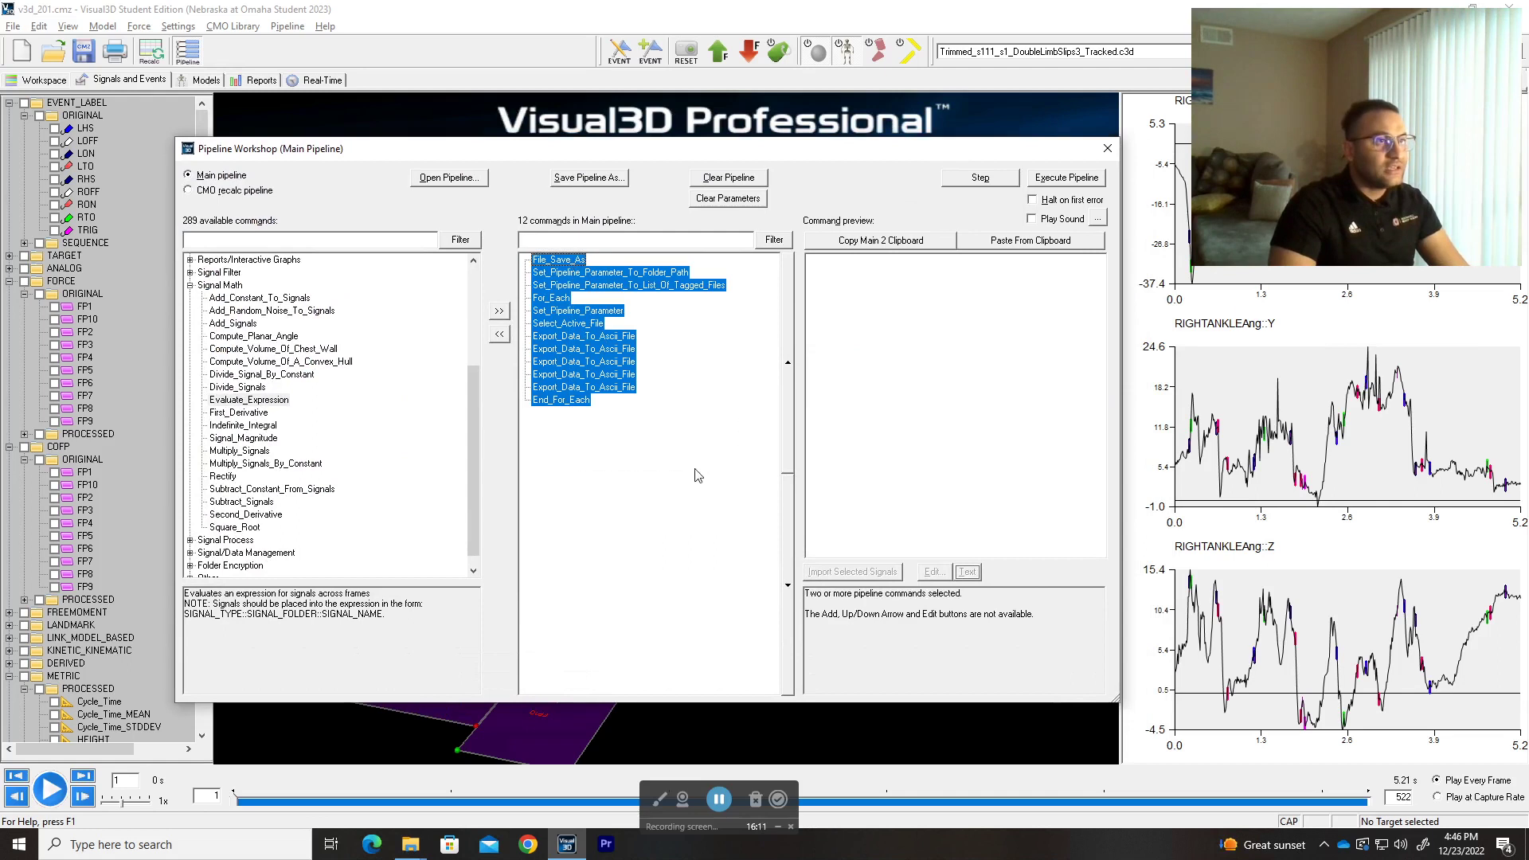
click(688, 473)
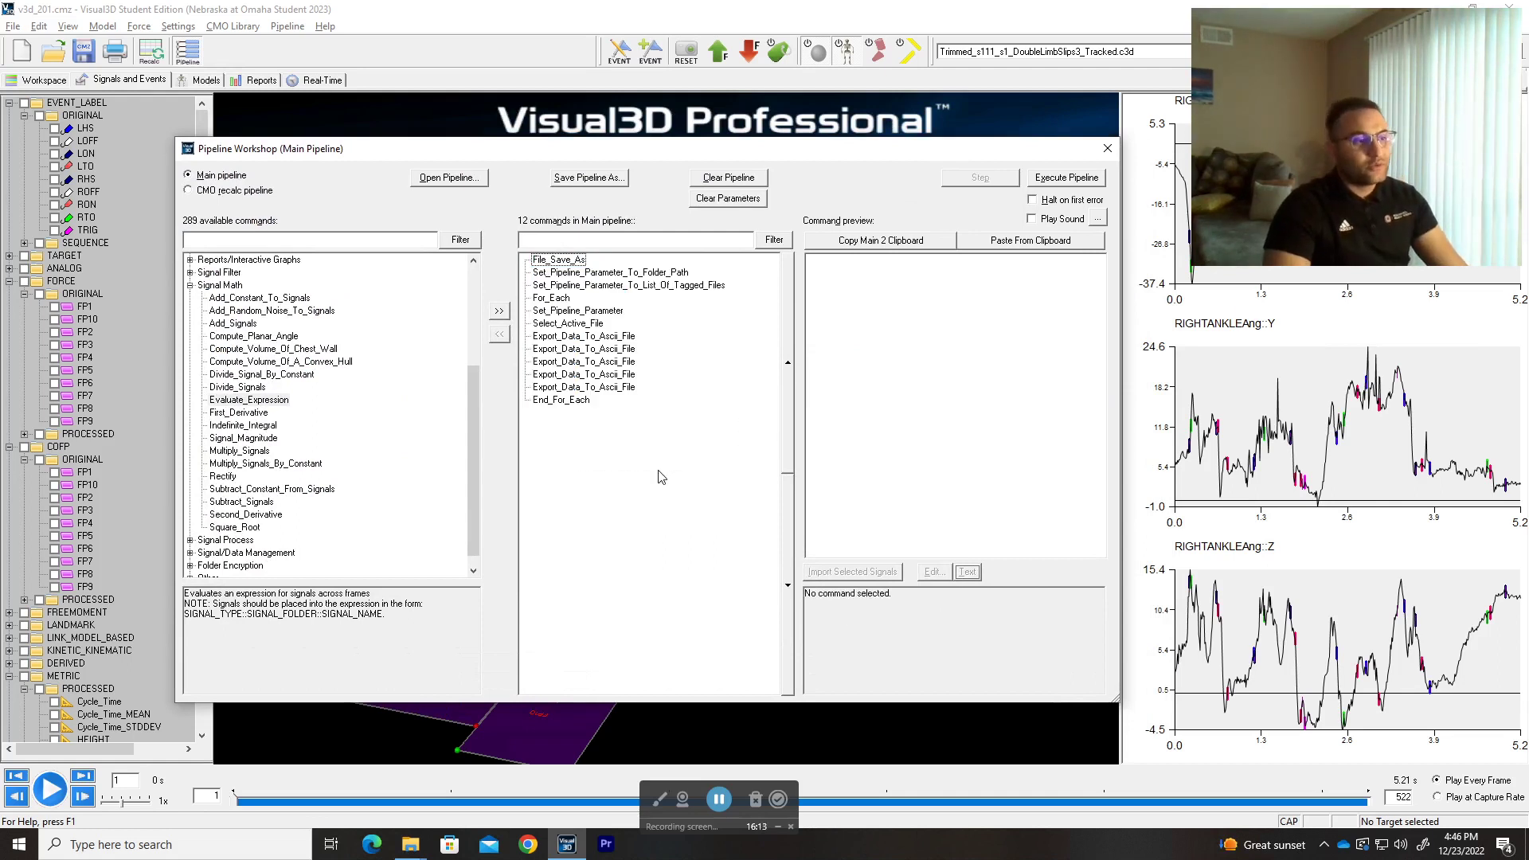